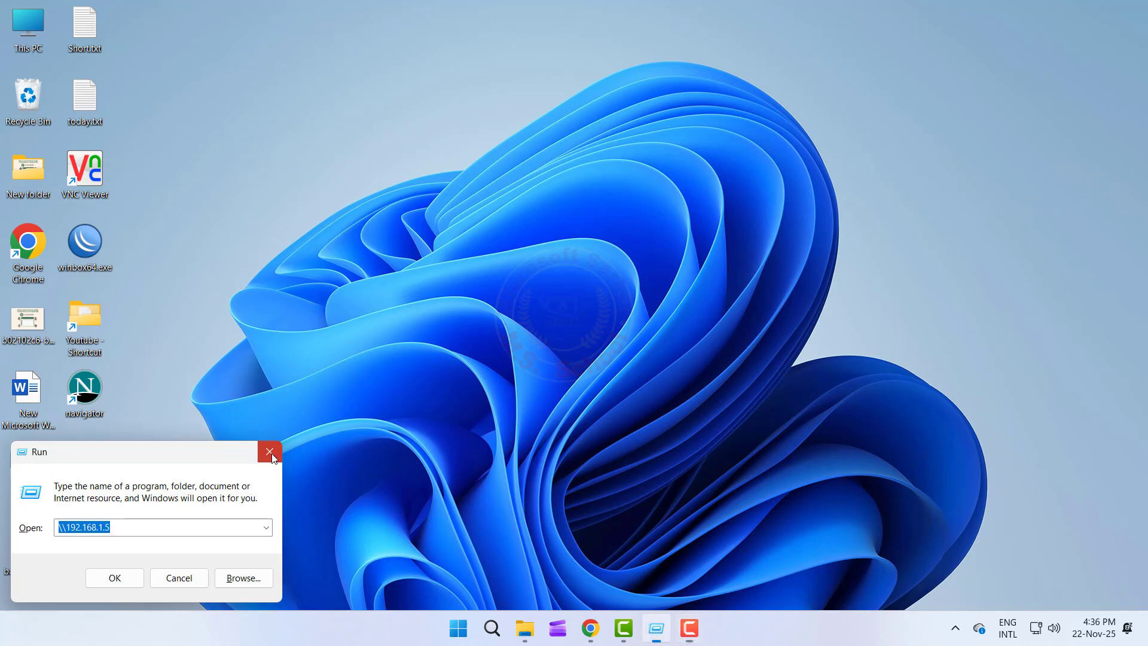
# Step: Reopen Run and open the \\192.168.1.5 network share
pyautogui.click(271, 453)
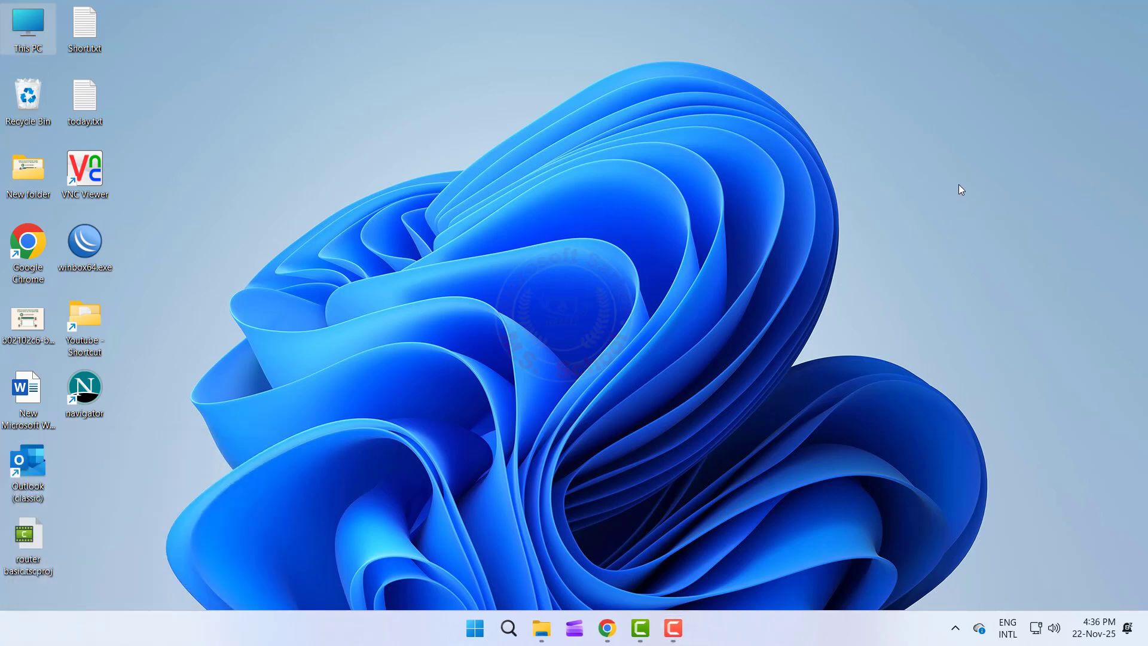
pyautogui.press('super+r')
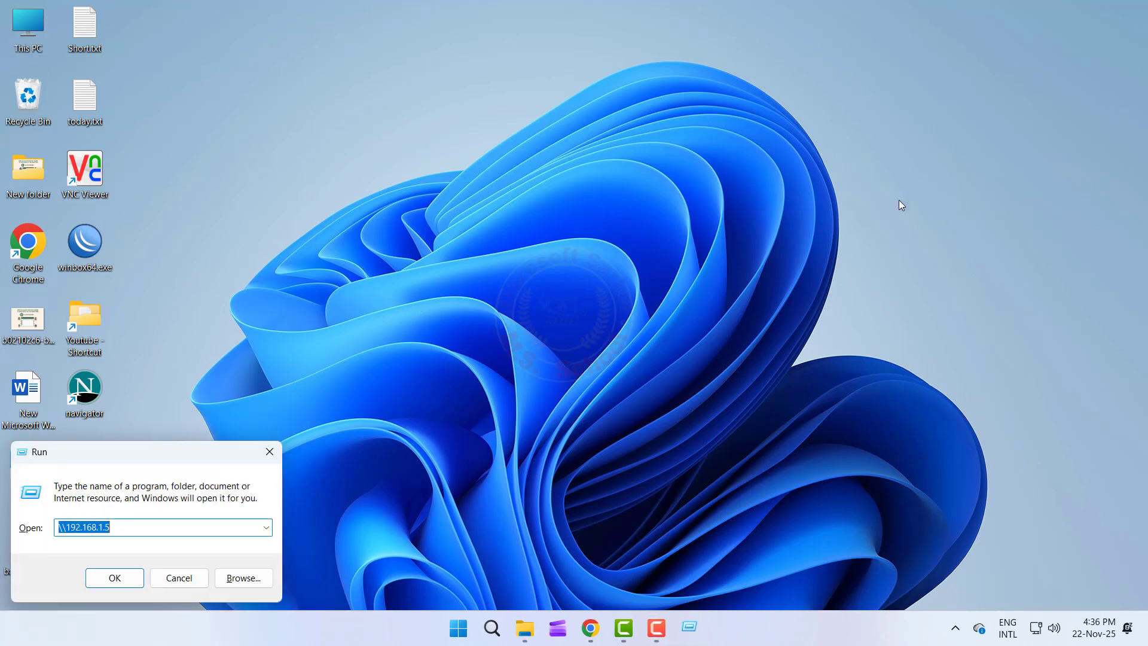
pyautogui.click(164, 529)
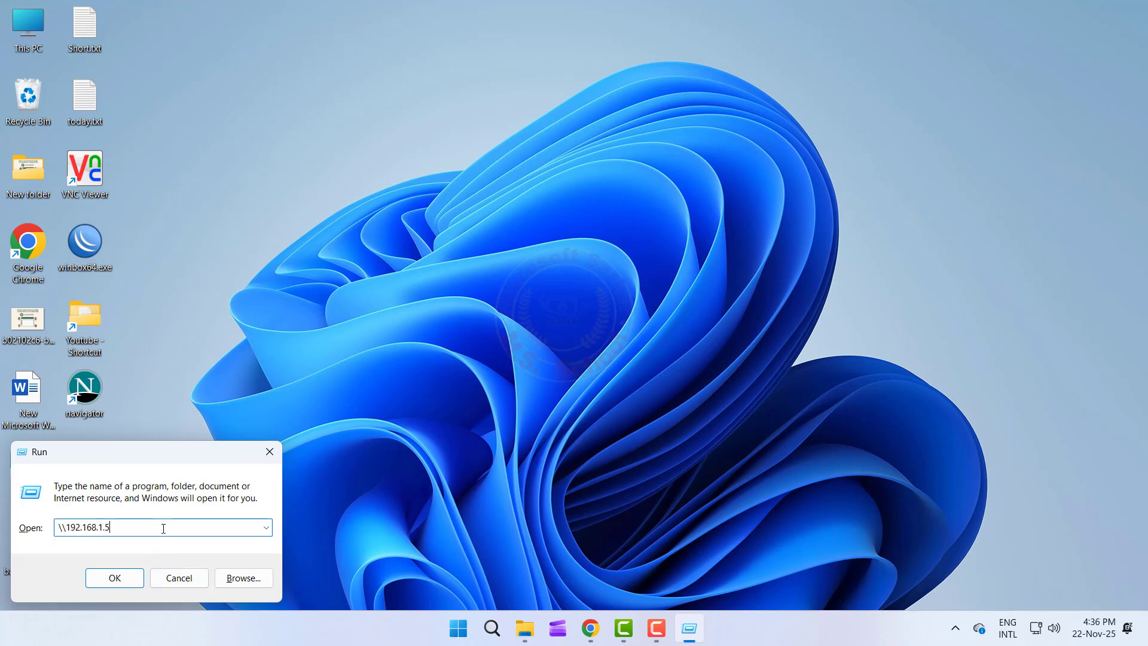
pyautogui.click(116, 577)
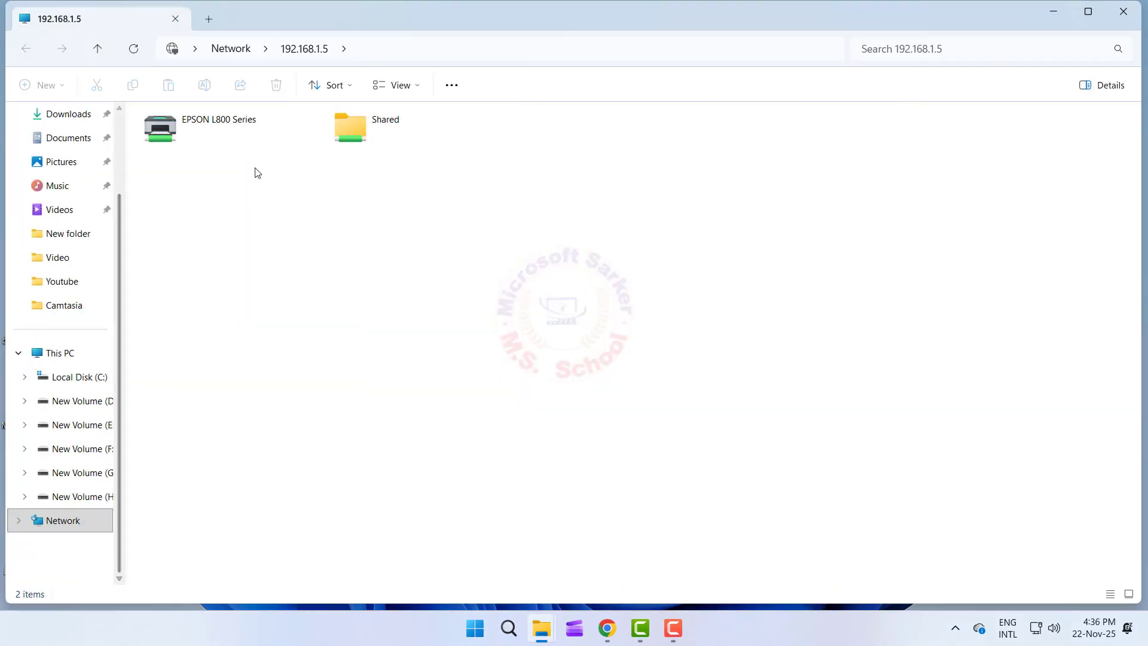
# Step: Try connecting the shared EPSON L800 Series printer and view the resulting error
pyautogui.rightClick(180, 127)
pyautogui.click(233, 159)
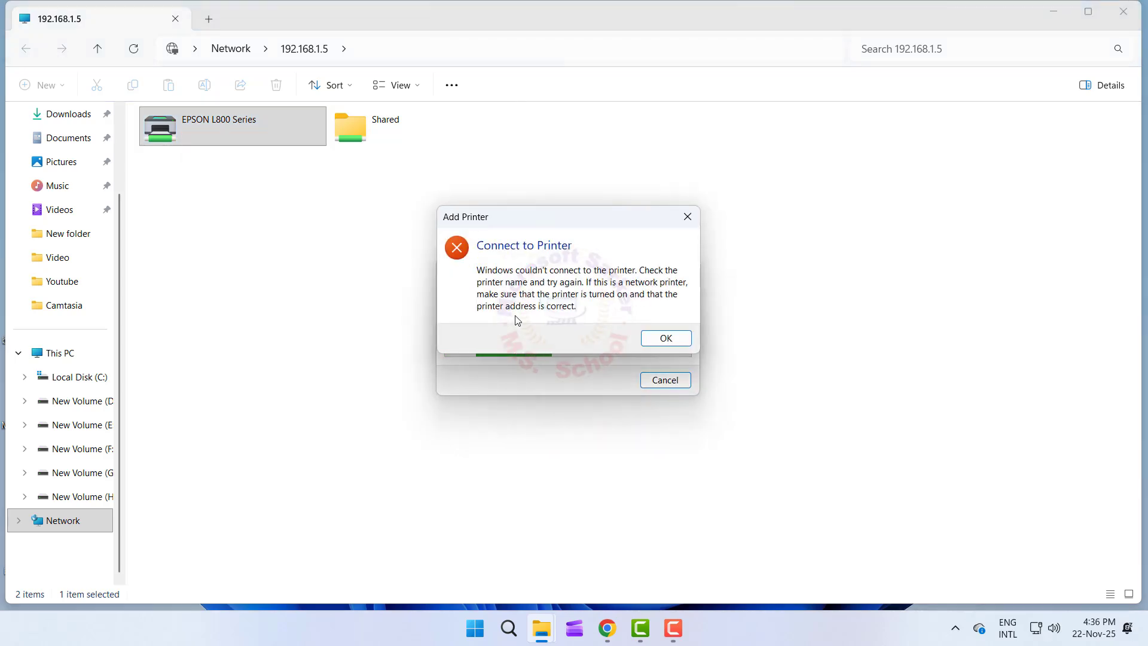
pyautogui.moveTo(538, 215); pyautogui.dragTo(541, 176)
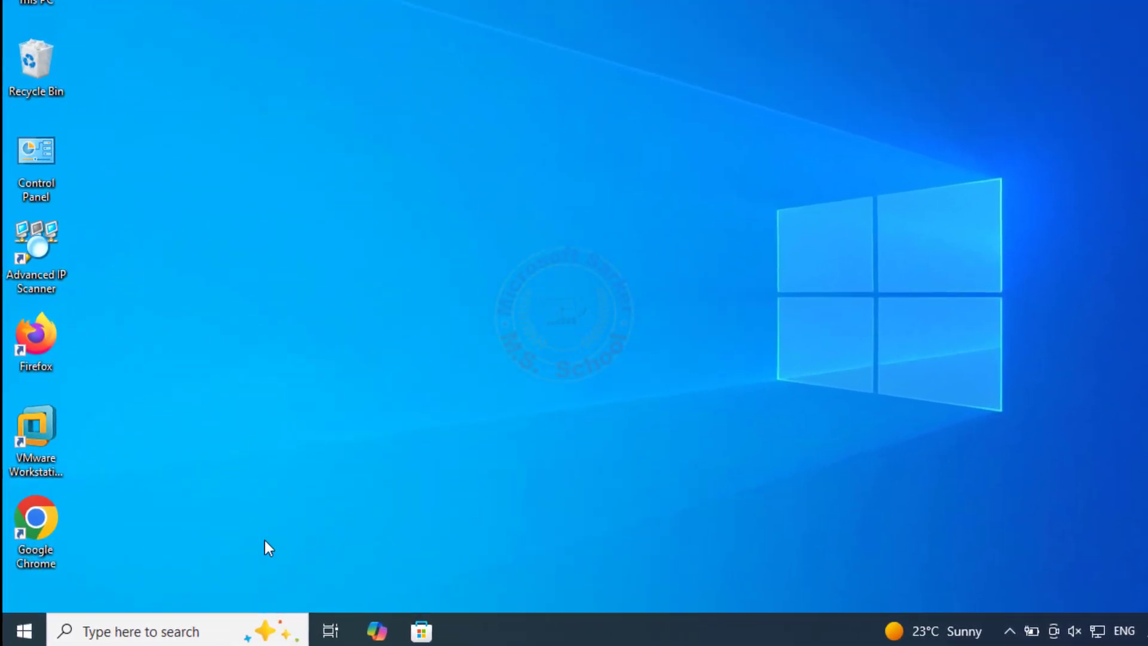
# Step: Open 'Turn Windows features on or off' from search and maximize it
pyautogui.click(164, 625)
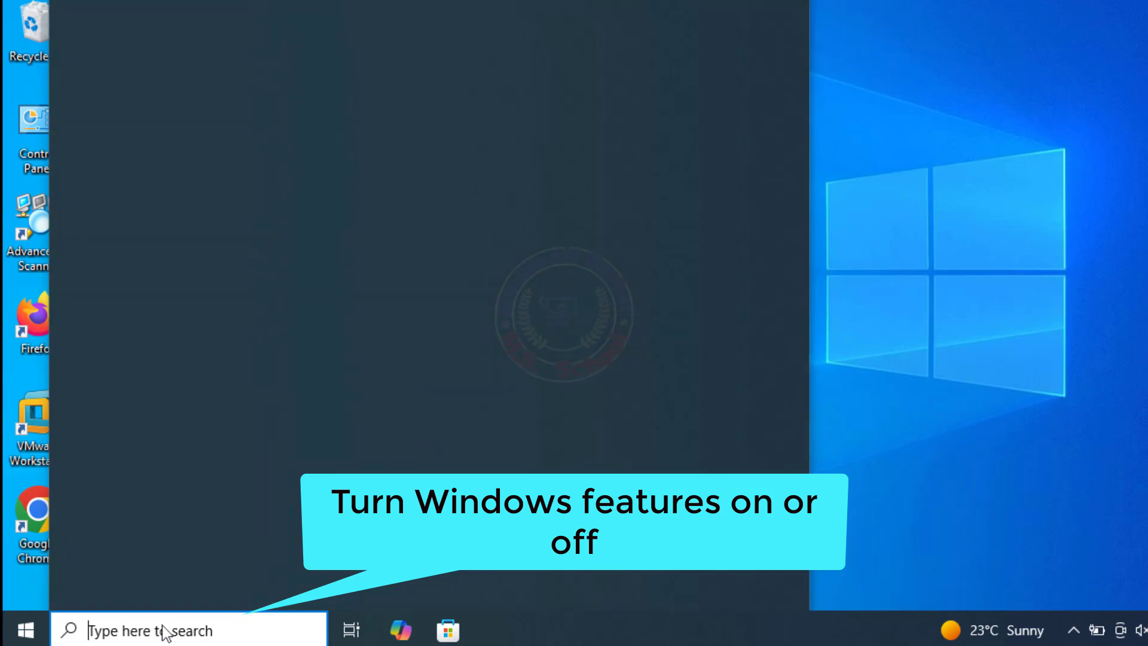
pyautogui.write('tur')
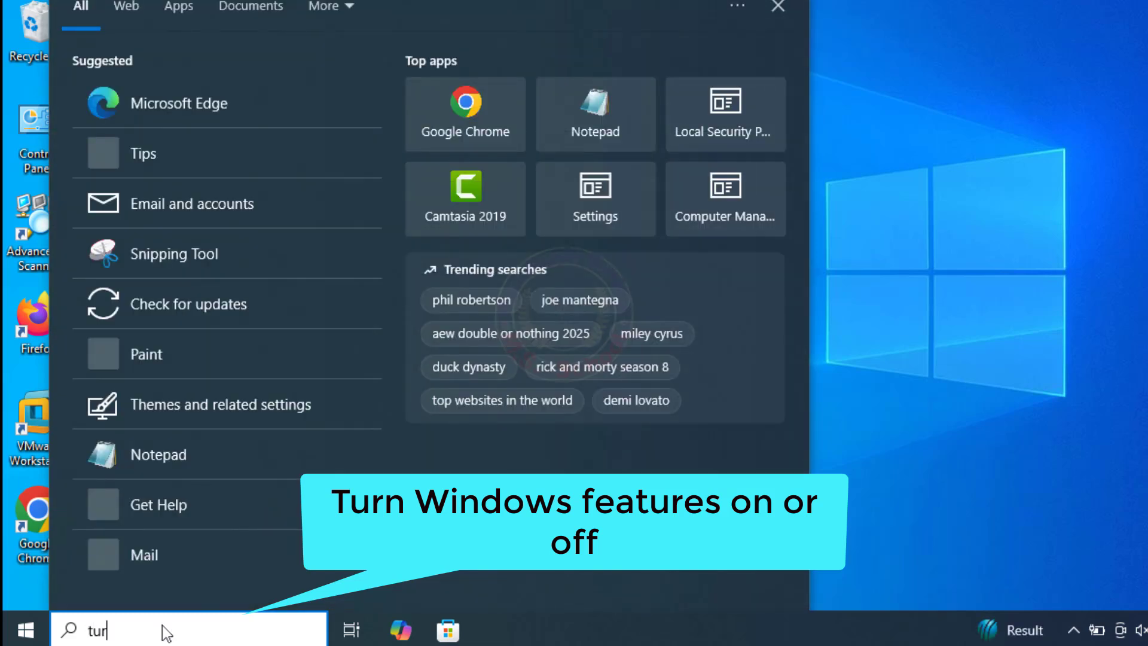
pyautogui.write('n wi')
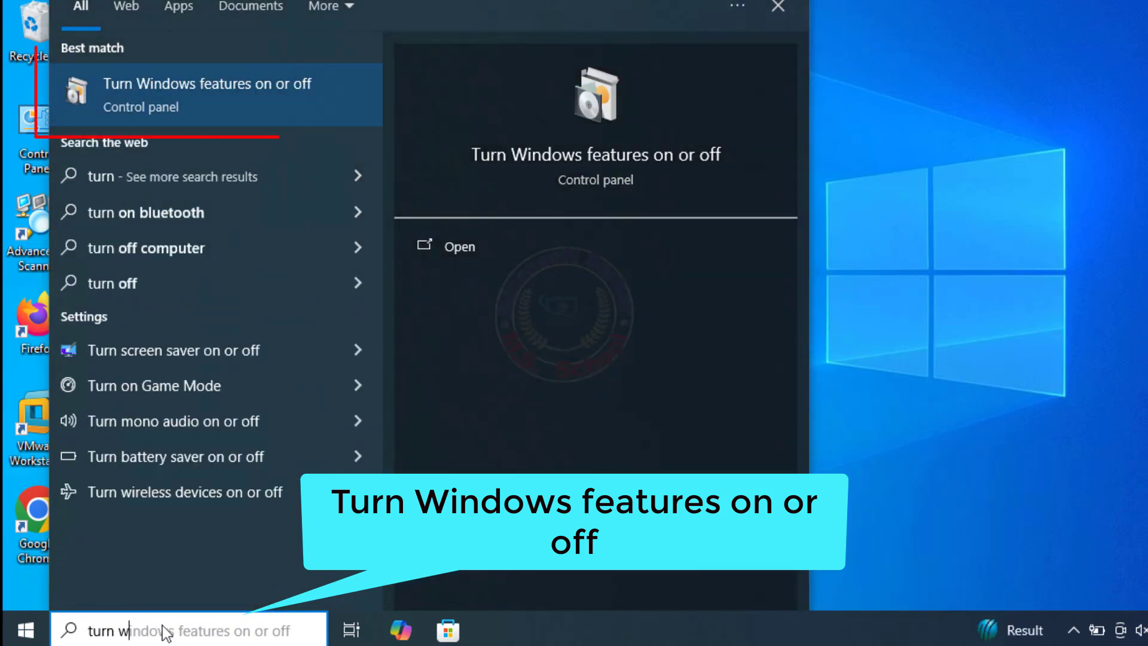
pyautogui.write('ndow')
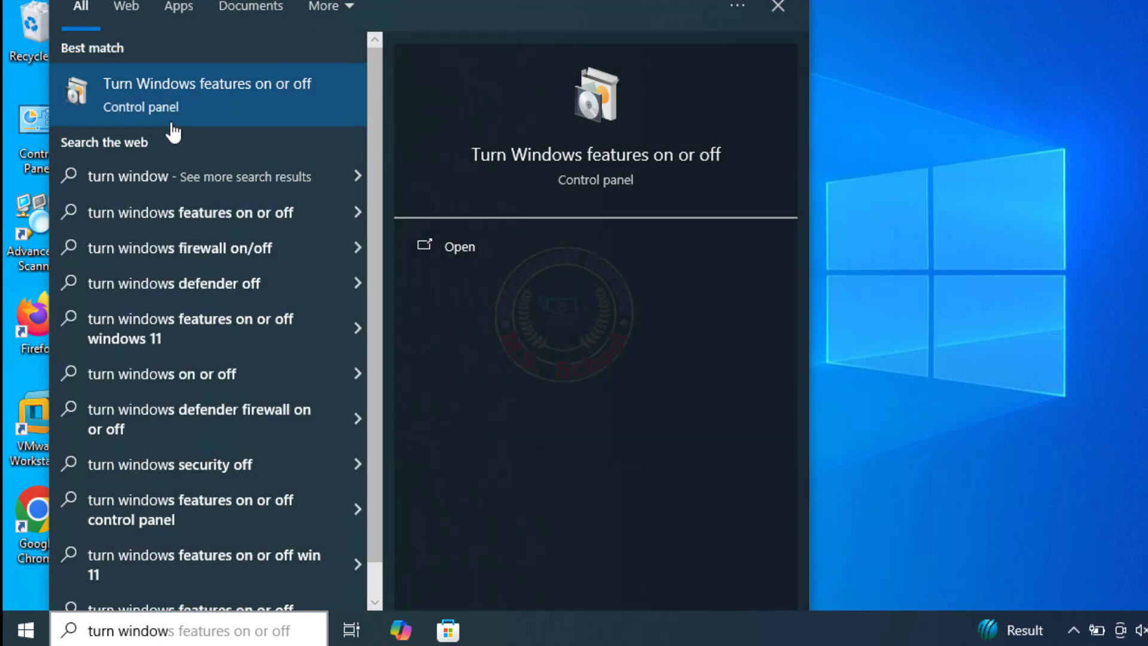
pyautogui.click(169, 120)
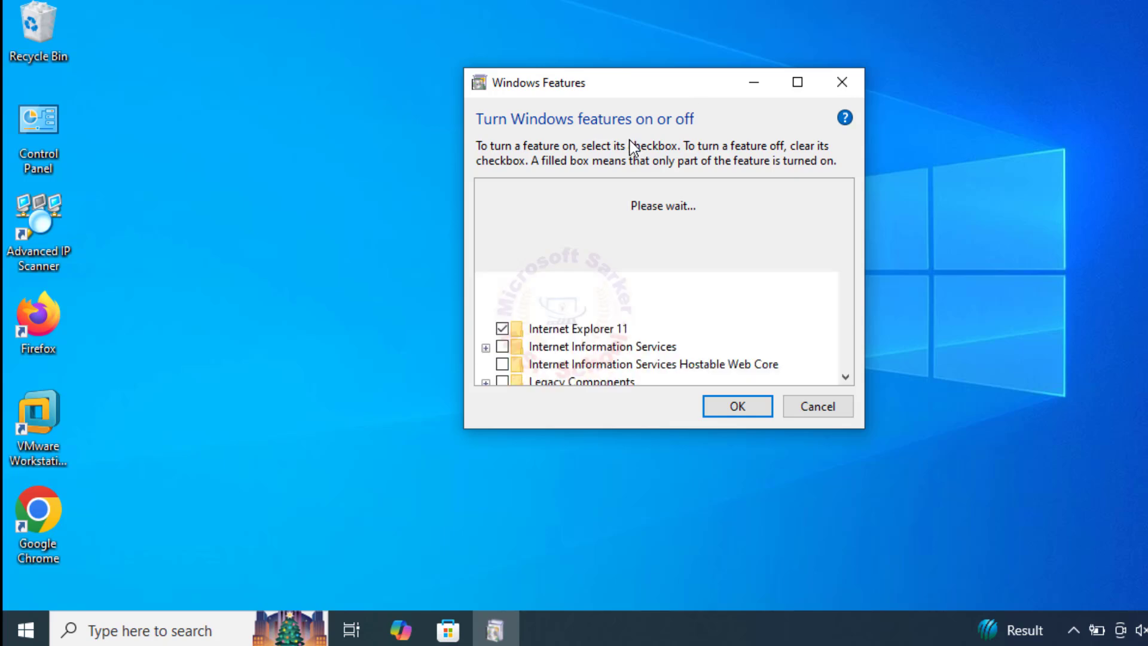
pyautogui.click(796, 84)
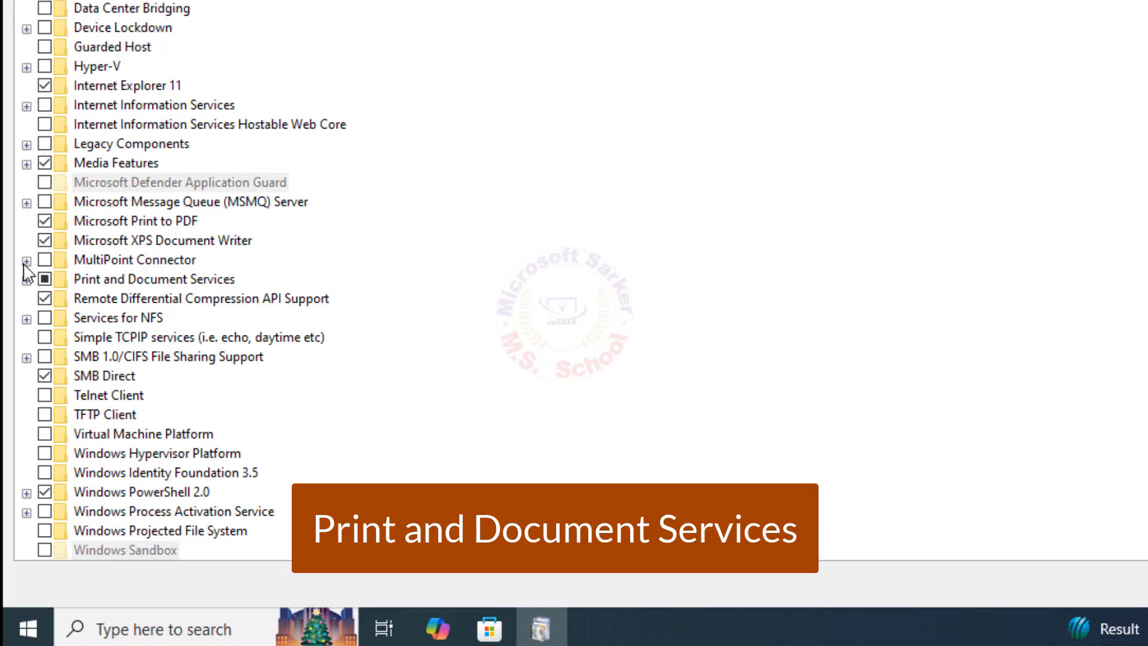
# Step: Enable LPD Print Service, LPR Port Monitor and all of SMB 1.0/CIFS, then apply
pyautogui.click(27, 279)
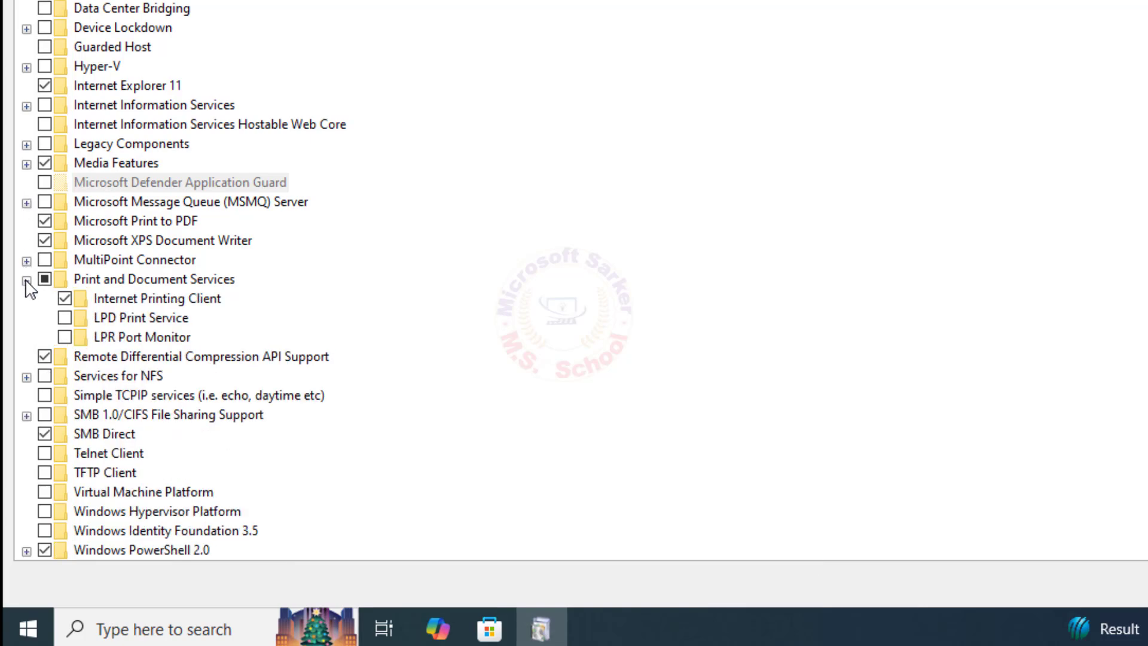
pyautogui.click(64, 317)
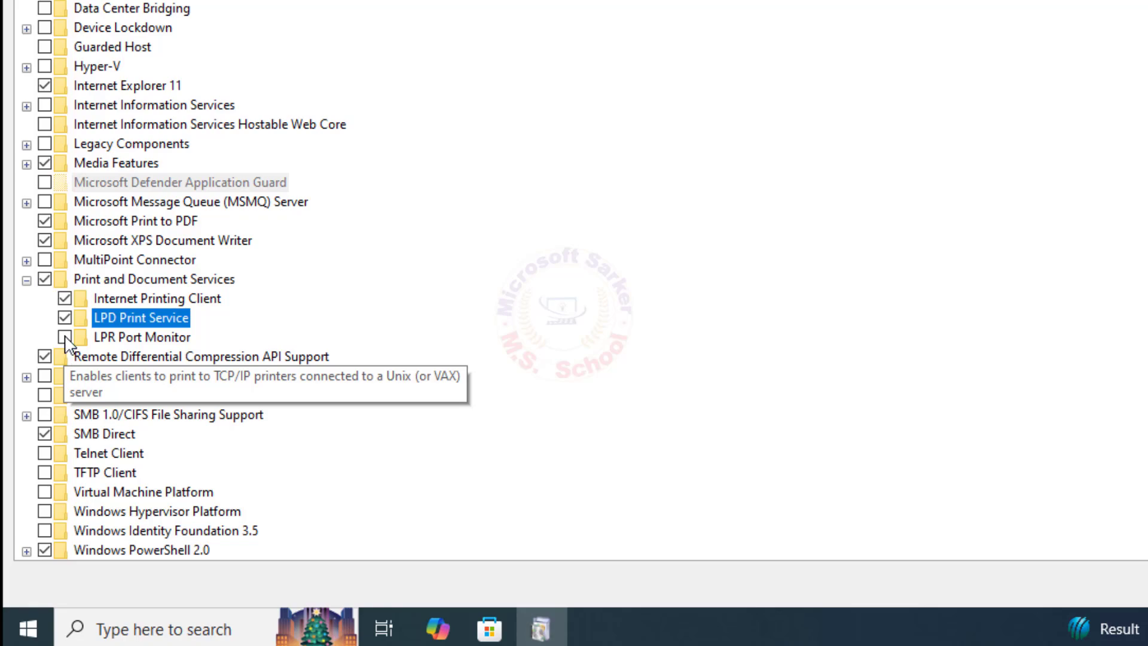
pyautogui.click(65, 338)
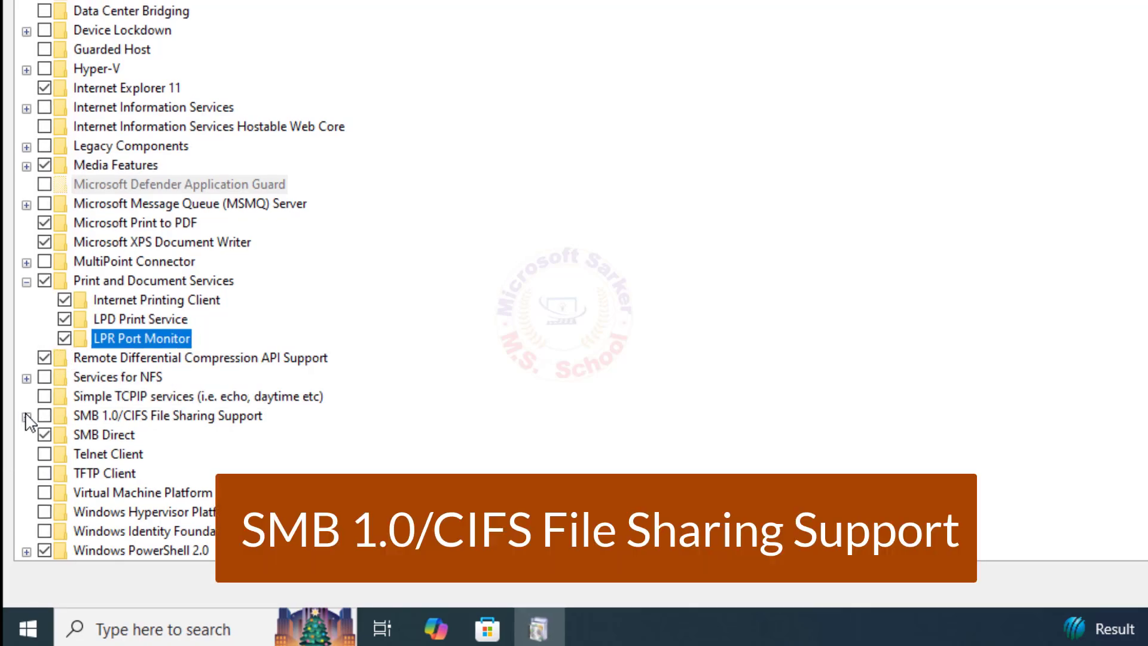
pyautogui.click(26, 415)
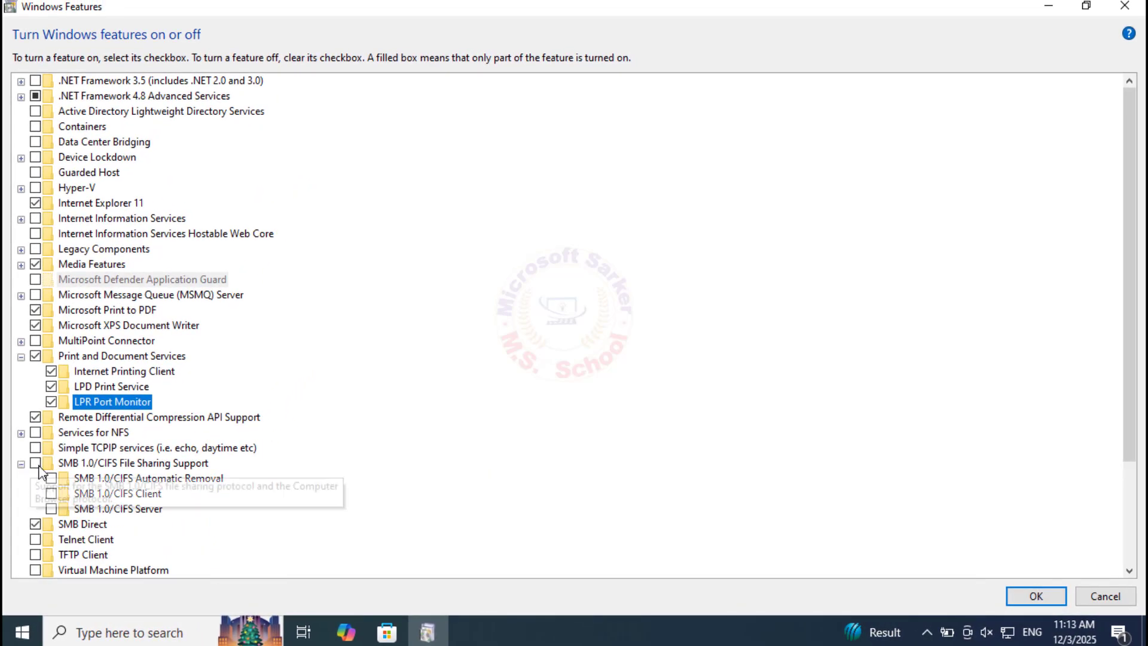
pyautogui.click(35, 463)
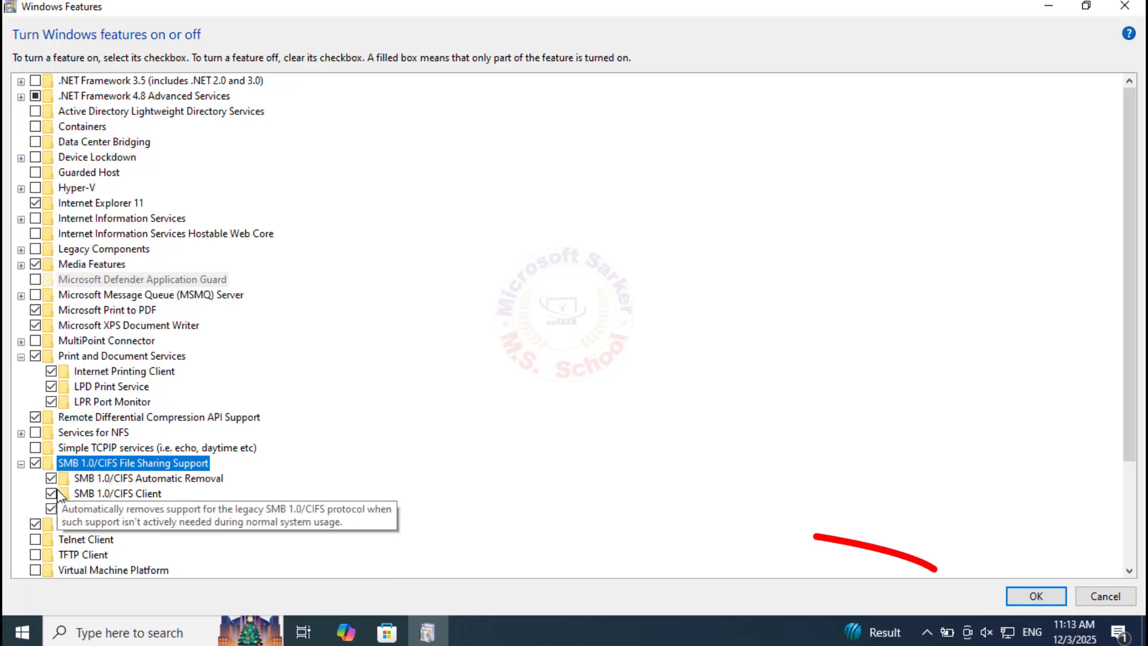
pyautogui.click(1049, 601)
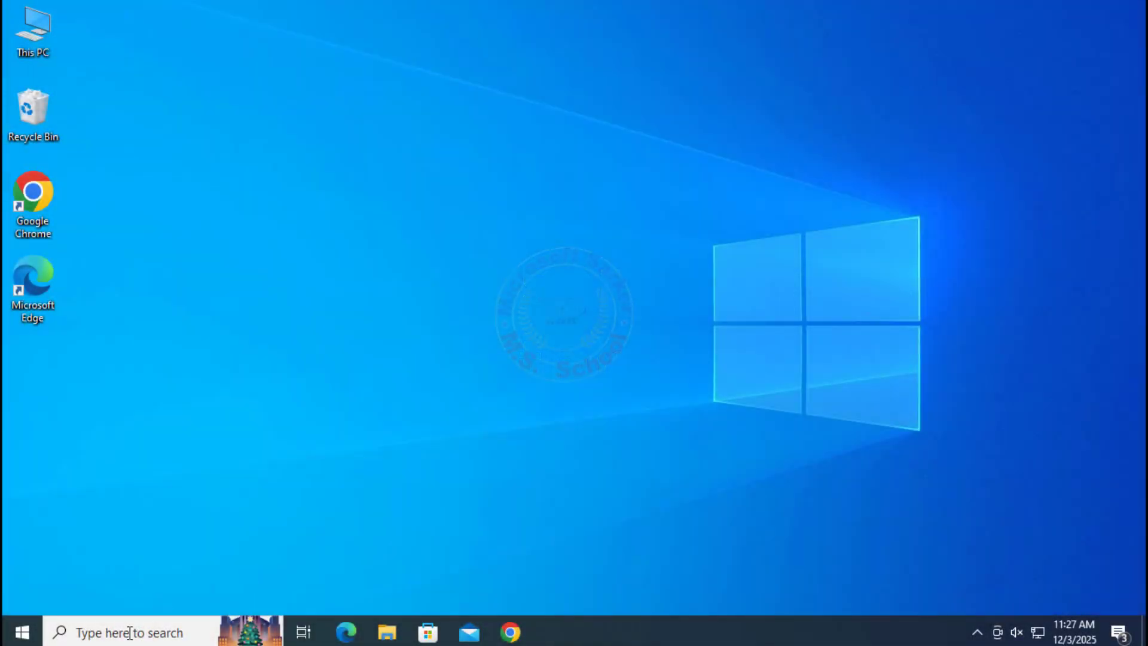
# Step: Launch Registry Editor and expand HKEY_CURRENT_USER
pyautogui.click(129, 633)
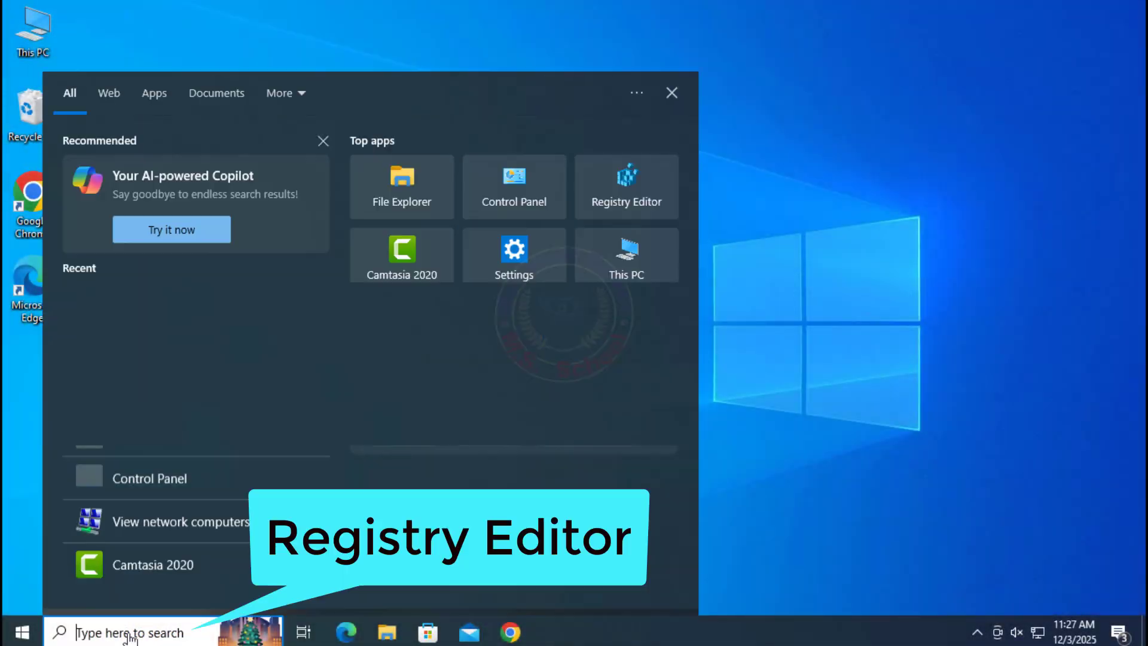
pyautogui.write('re')
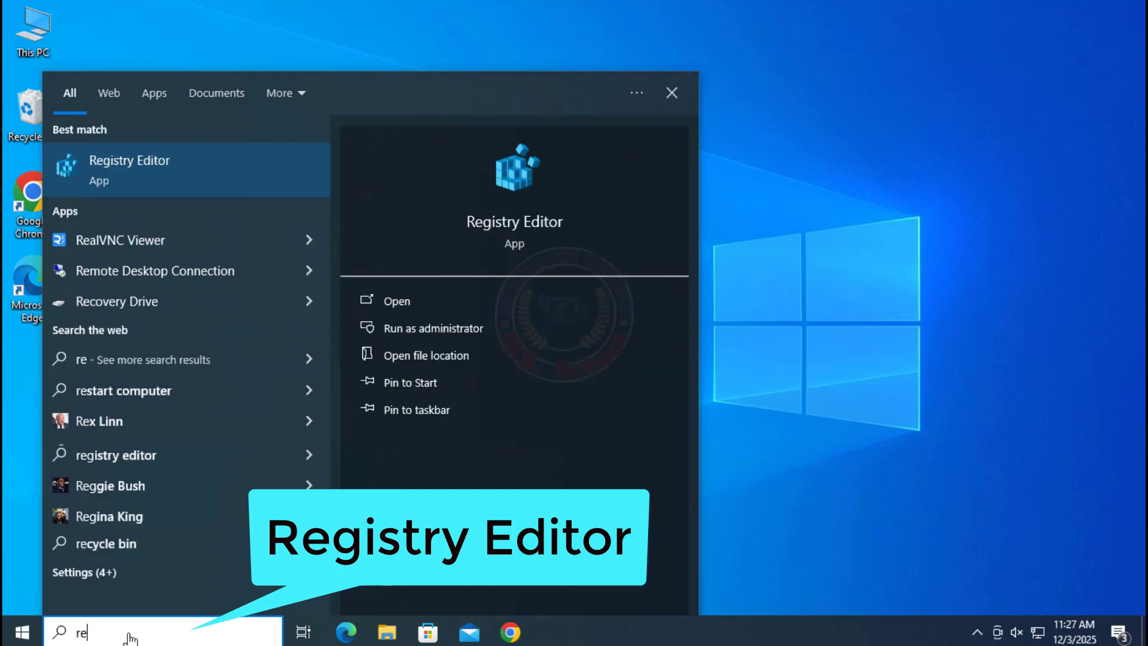
pyautogui.write('gis')
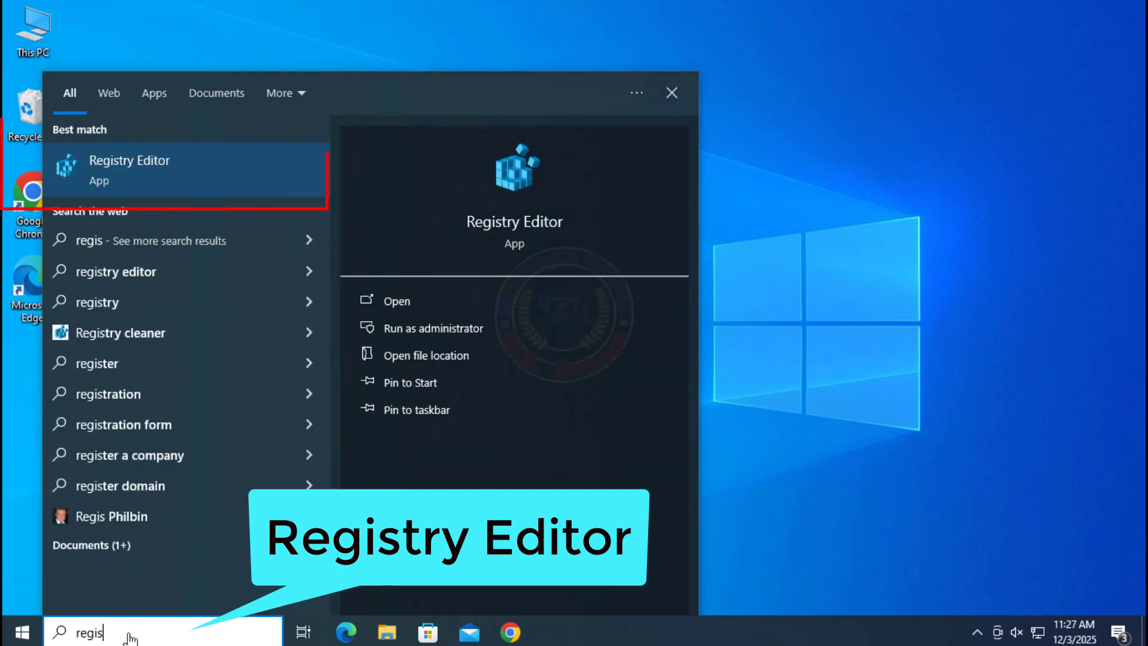
pyautogui.click(120, 170)
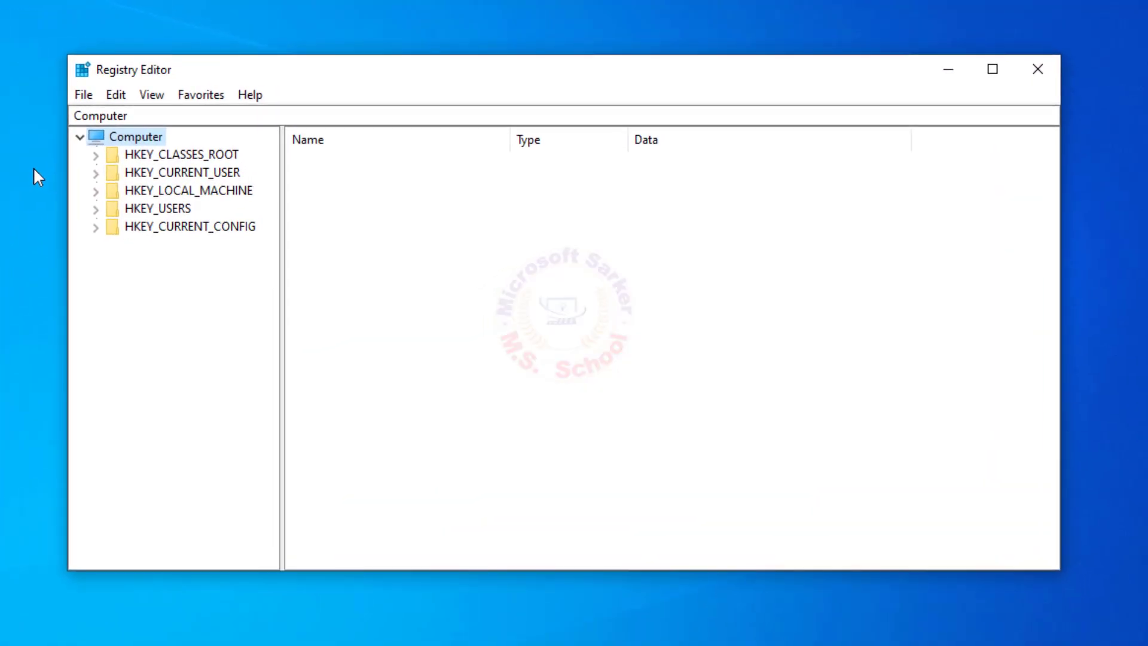
pyautogui.click(184, 174)
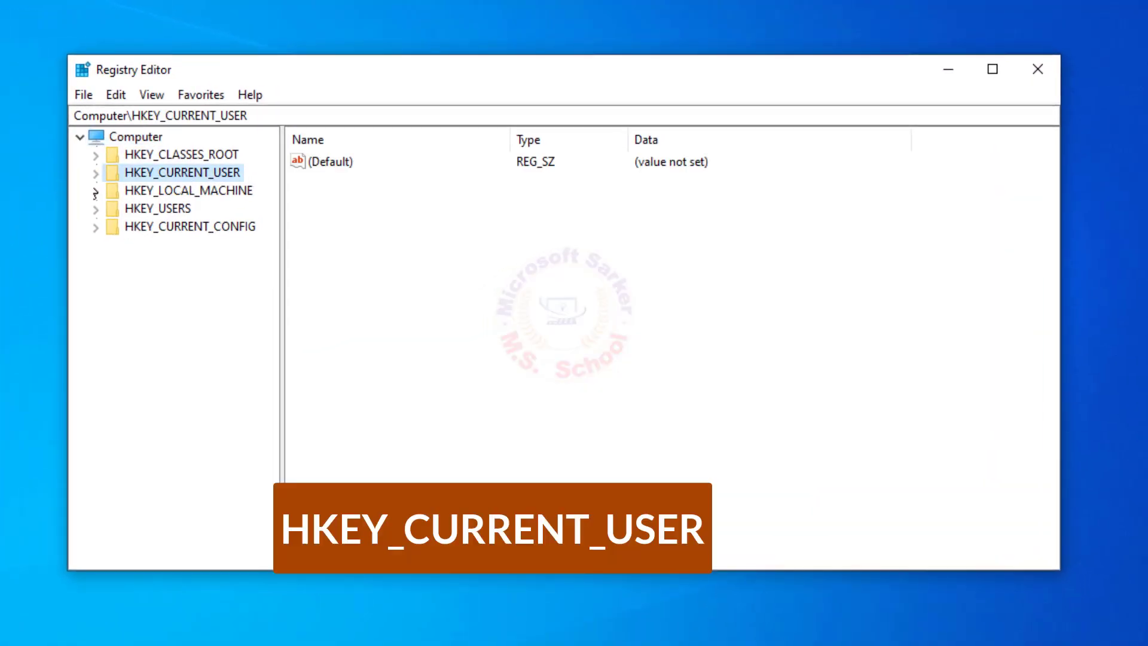
pyautogui.click(95, 174)
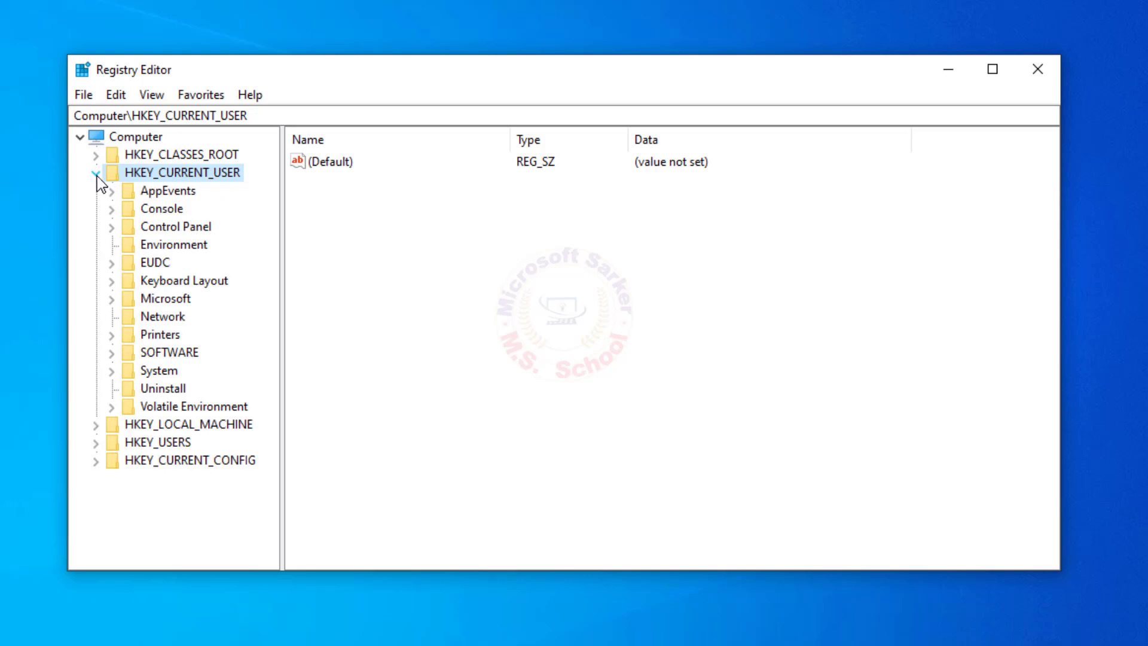
# Step: Expand SOFTWARE > Microsoft > Windows NT > CurrentVersion in the key tree
pyautogui.click(112, 354)
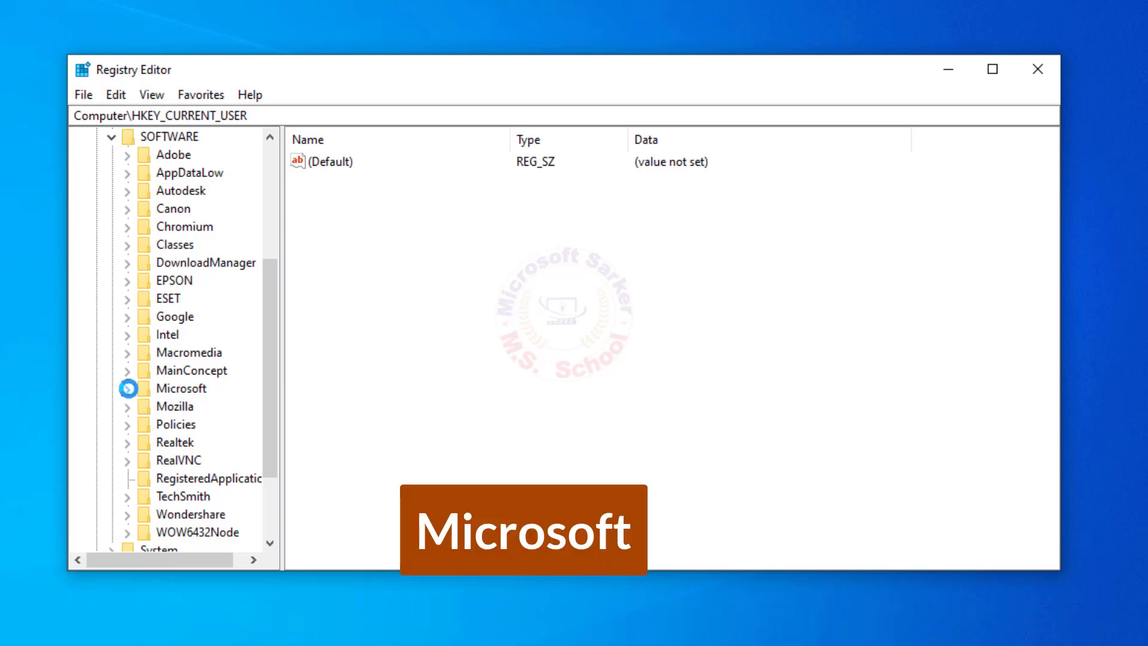
pyautogui.click(128, 389)
pyautogui.moveTo(277, 267); pyautogui.dragTo(276, 334)
pyautogui.moveTo(160, 565); pyautogui.dragTo(181, 564)
pyautogui.moveTo(275, 333); pyautogui.dragTo(269, 477)
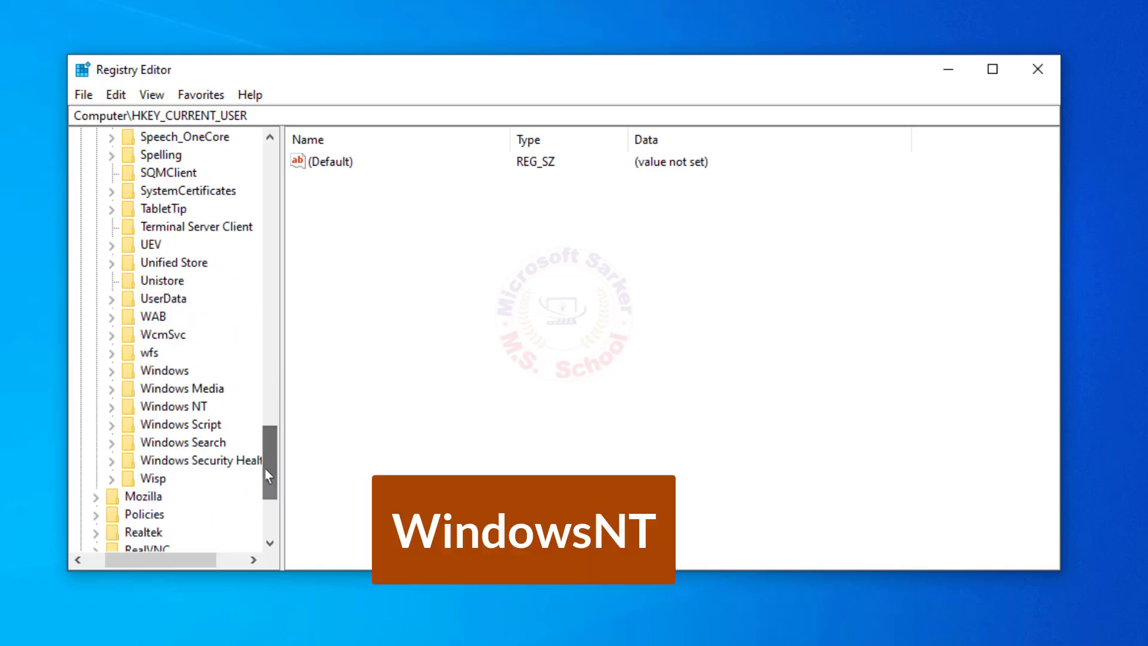
pyautogui.click(112, 407)
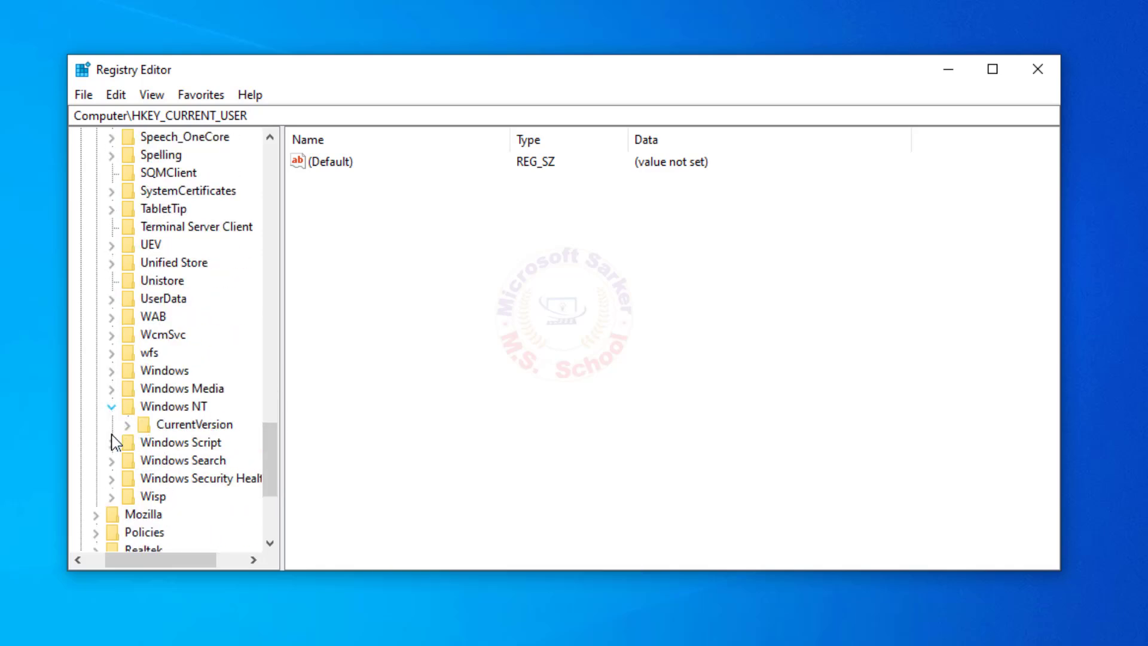
pyautogui.click(127, 425)
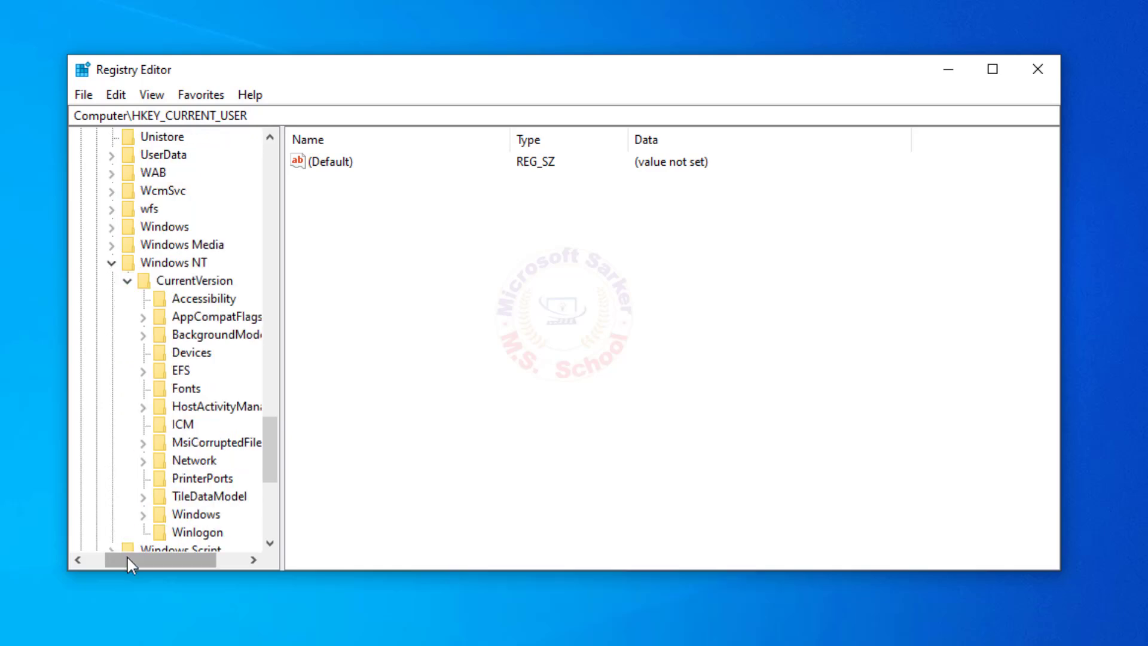
pyautogui.moveTo(127, 558); pyautogui.dragTo(138, 559)
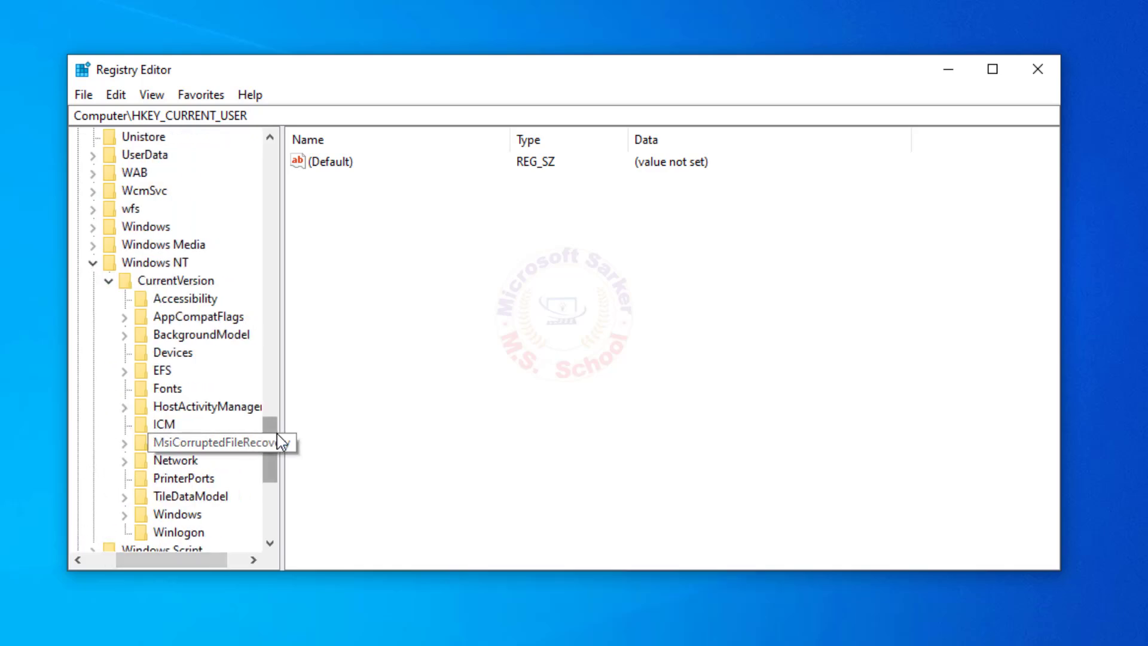
pyautogui.moveTo(277, 433); pyautogui.dragTo(277, 455)
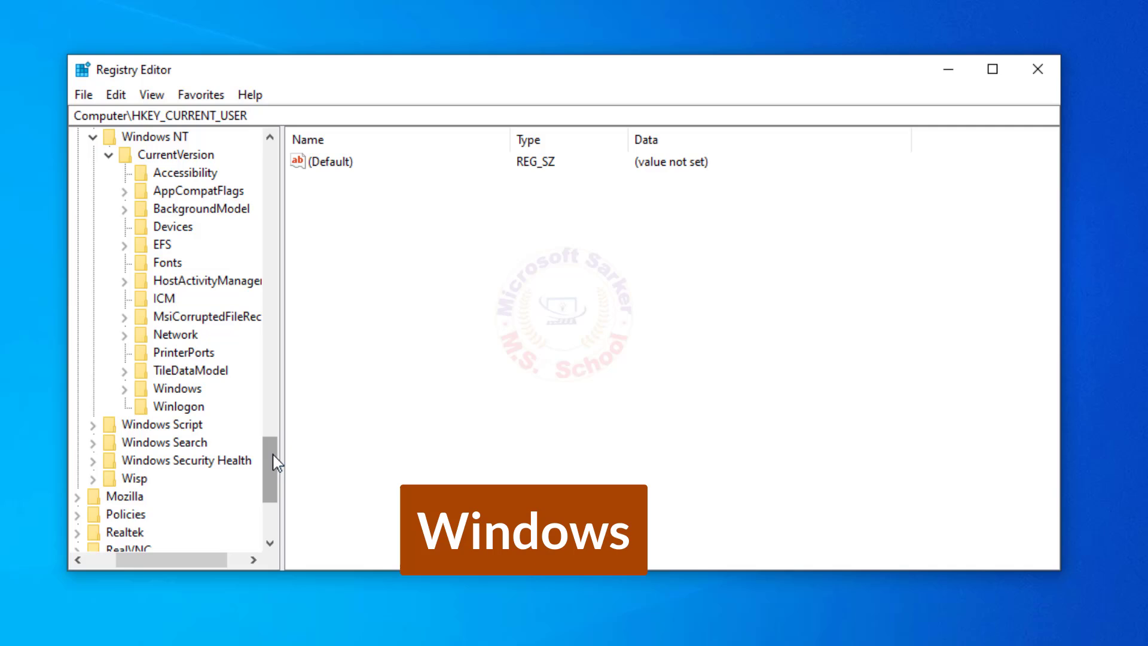
# Step: In the Windows key, delete the LegacyDefaultPrinterMode and IsMRUEstablished values
pyautogui.click(177, 389)
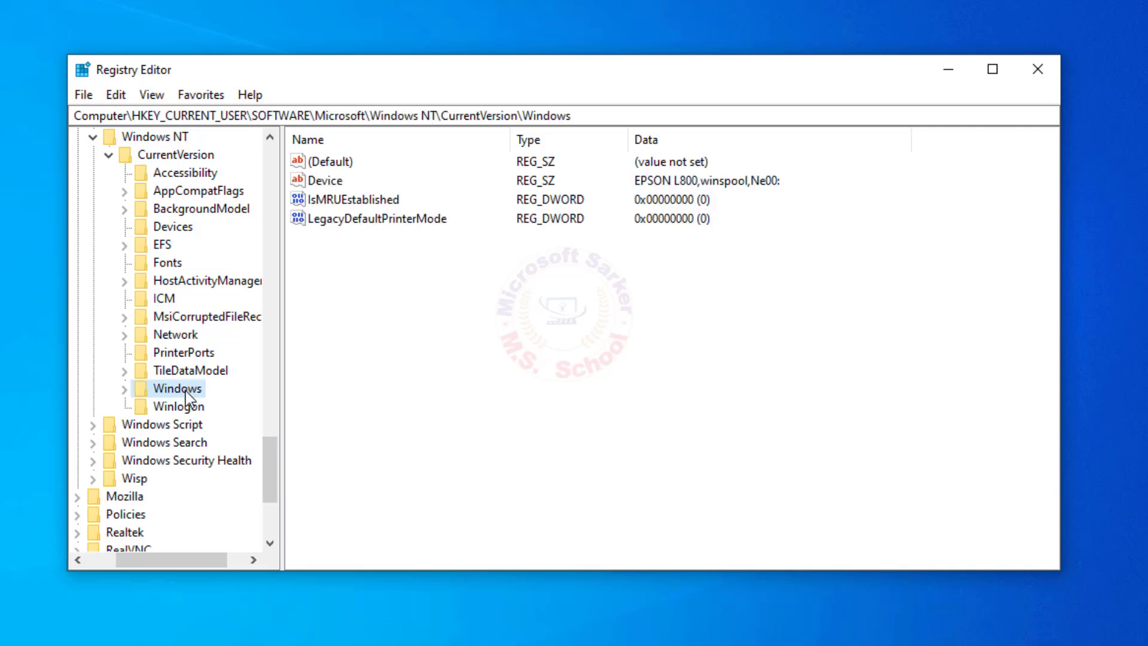
pyautogui.rightClick(378, 220)
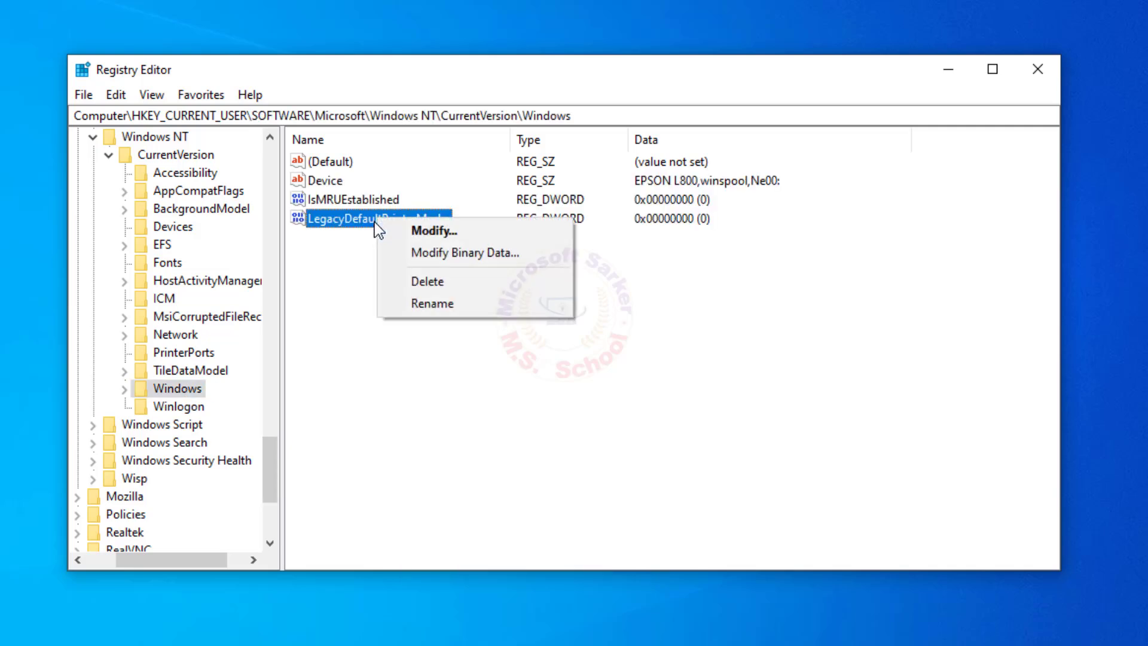
pyautogui.click(421, 282)
pyautogui.click(704, 371)
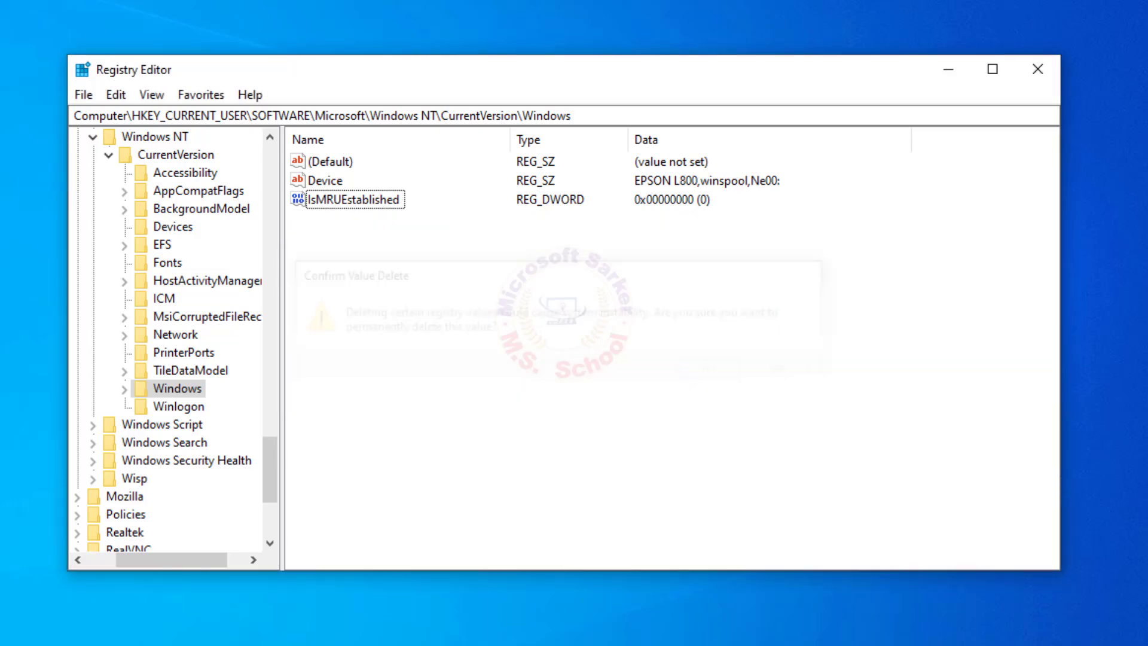
pyautogui.rightClick(363, 198)
pyautogui.click(429, 261)
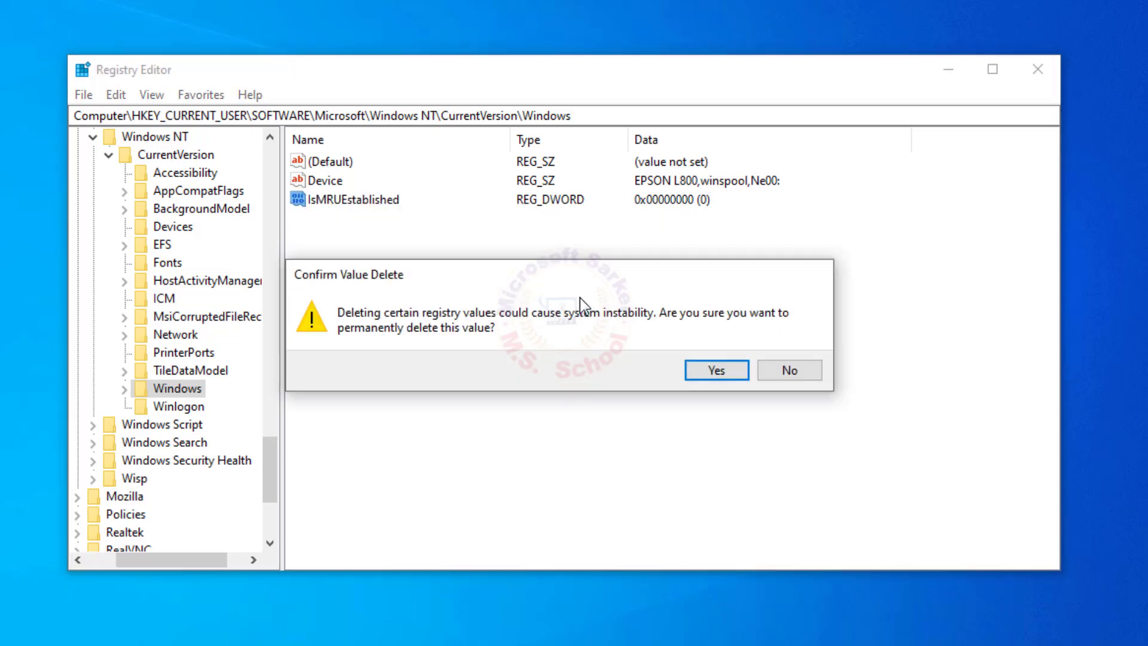
pyautogui.click(716, 372)
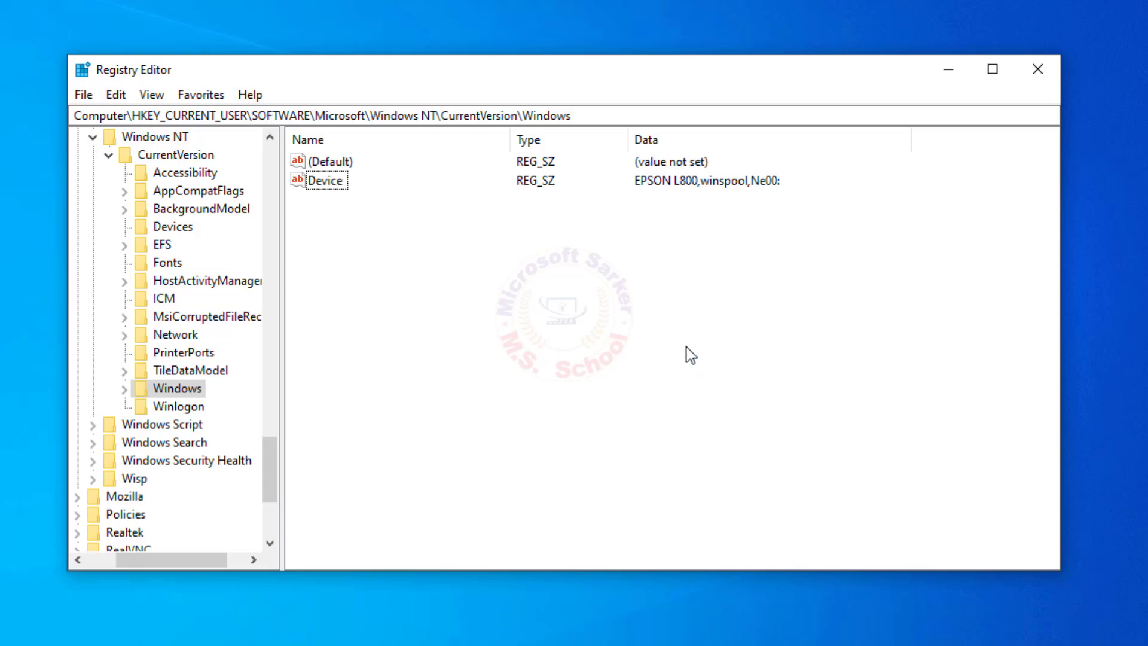
# Step: Save (Default) with empty data and delete the Device value
pyautogui.doubleClick(336, 165)
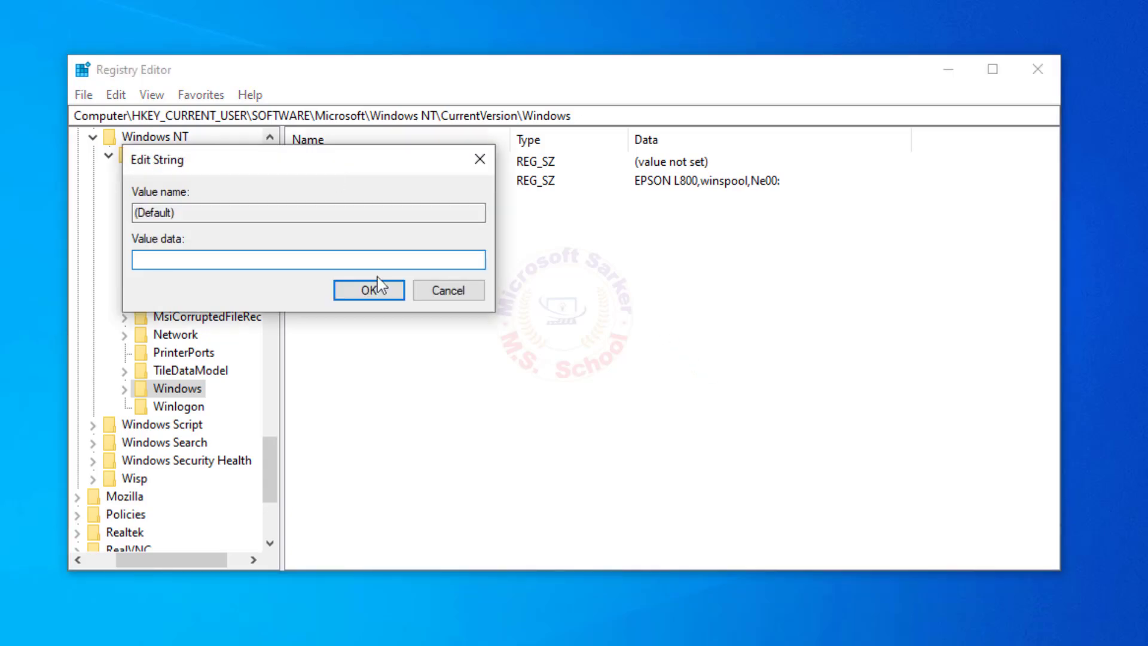
pyautogui.click(379, 293)
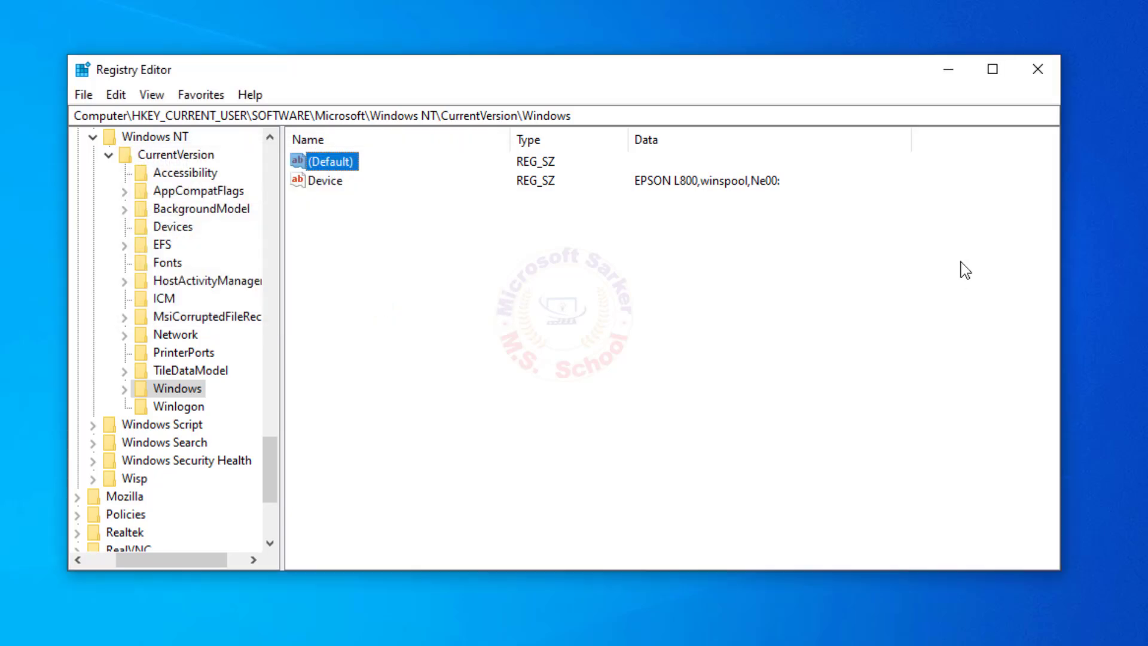
pyautogui.rightClick(329, 183)
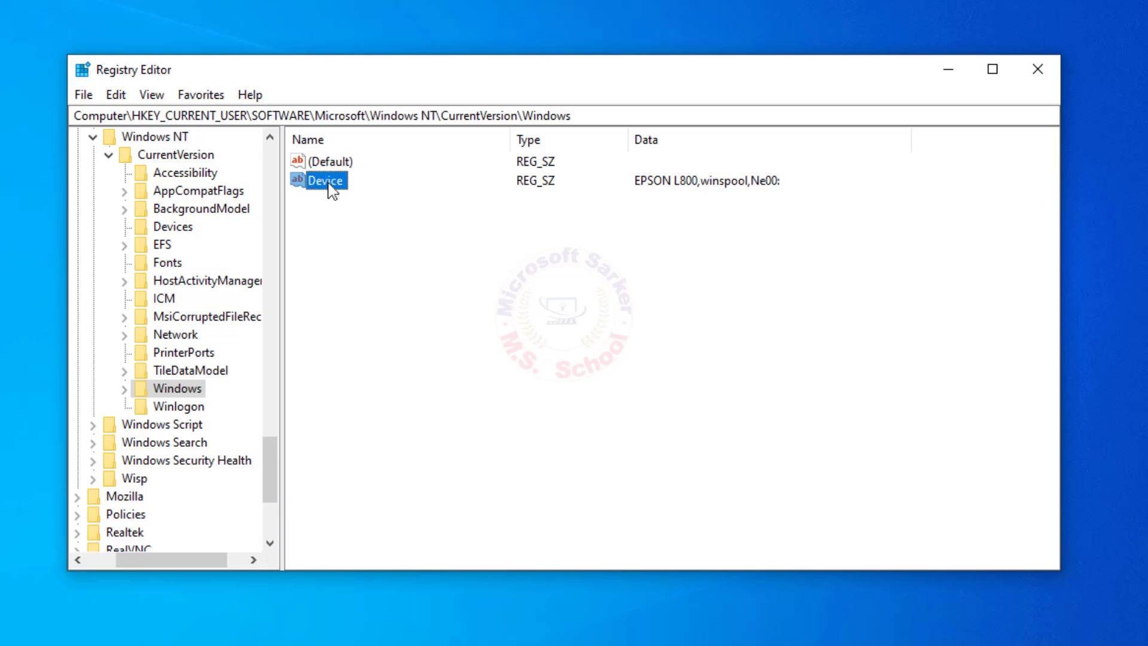
pyautogui.click(392, 249)
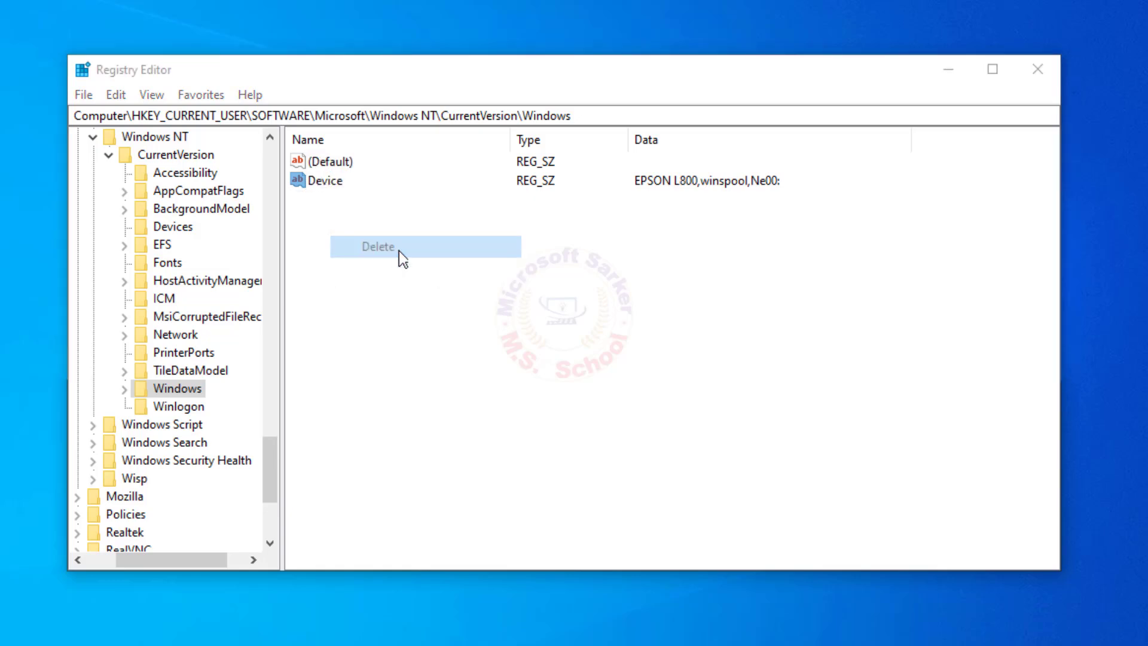
pyautogui.click(711, 373)
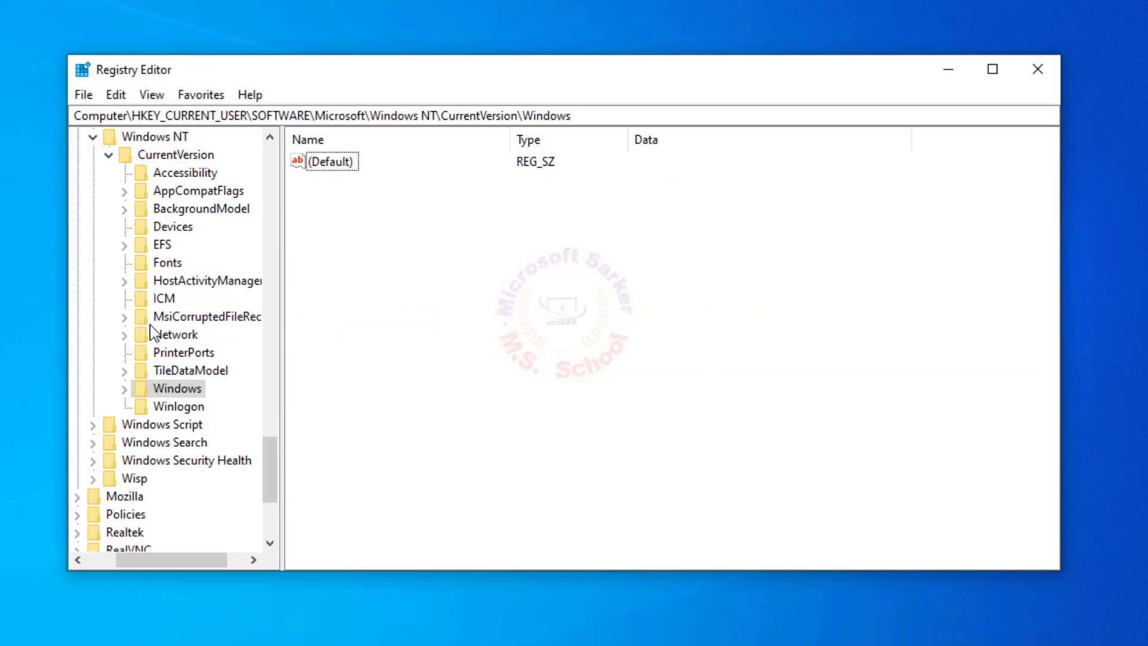
# Step: Add the Everyone group to the Windows key's permissions
pyautogui.rightClick(187, 397)
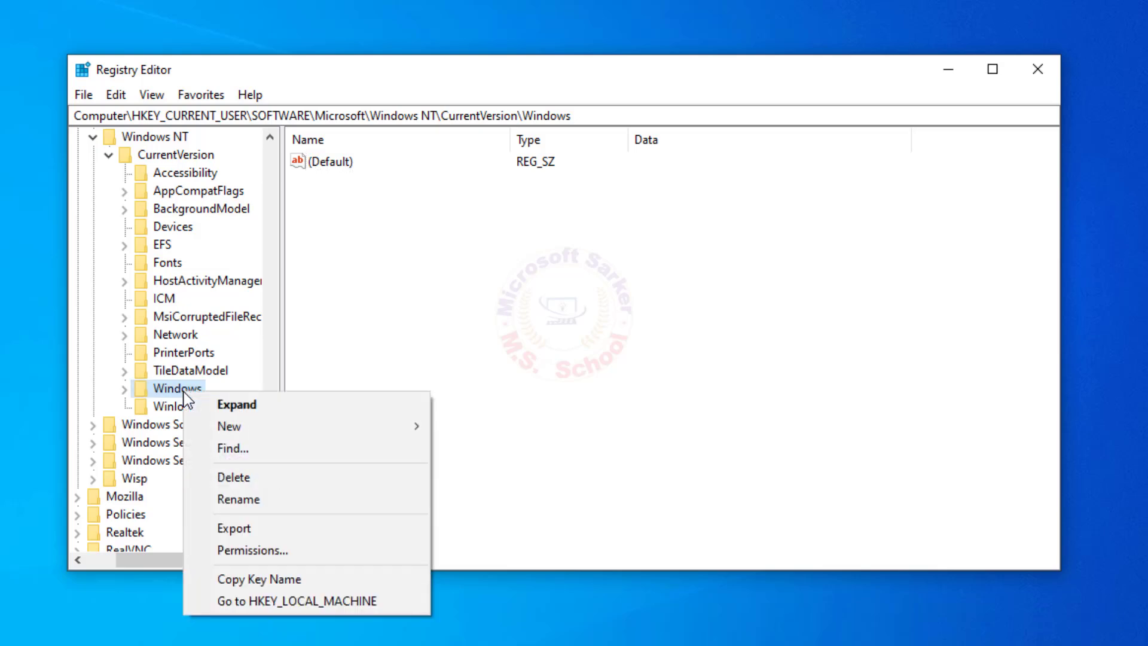
pyautogui.click(249, 551)
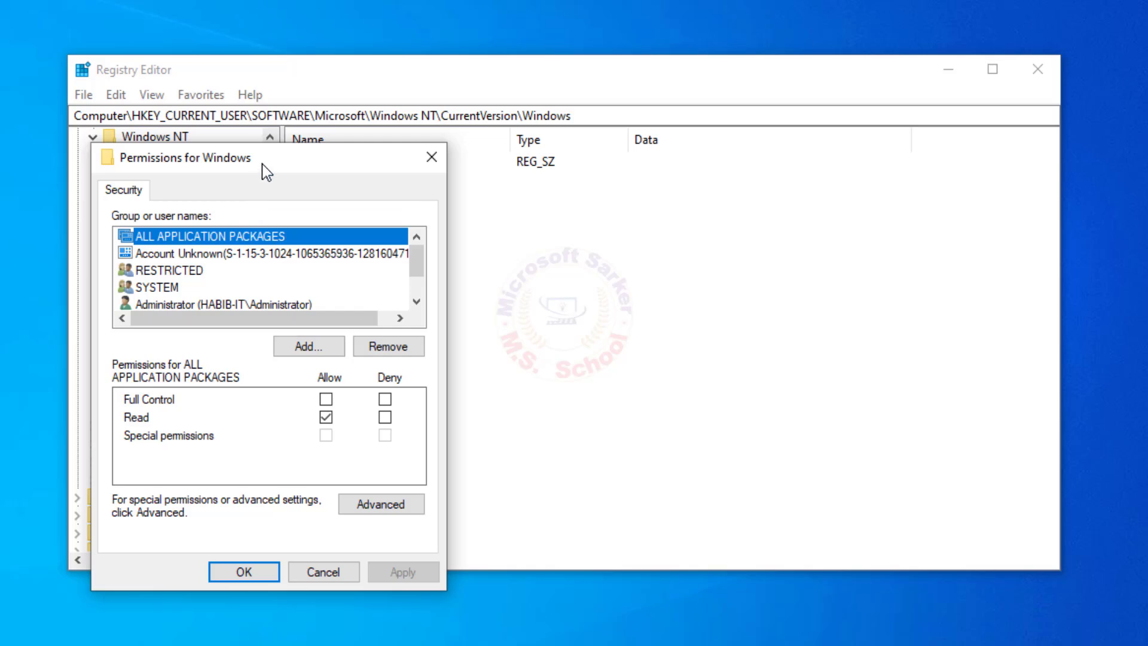
pyautogui.moveTo(263, 165); pyautogui.dragTo(387, 160)
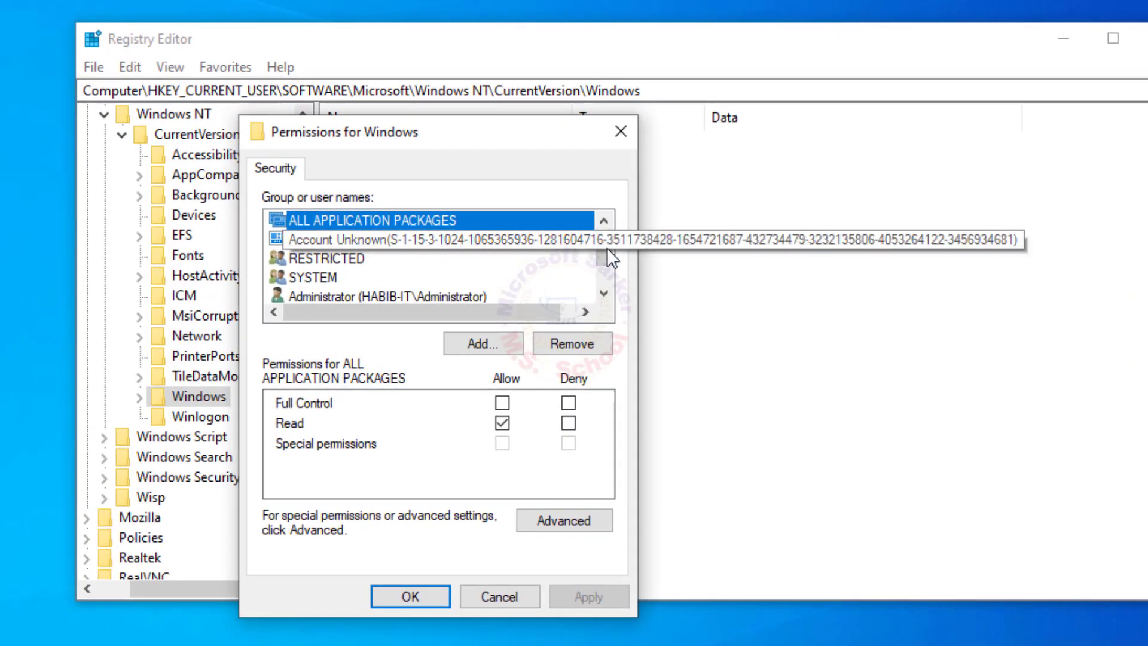
pyautogui.moveTo(608, 248); pyautogui.dragTo(607, 267)
pyautogui.scroll(2, 607, 286)
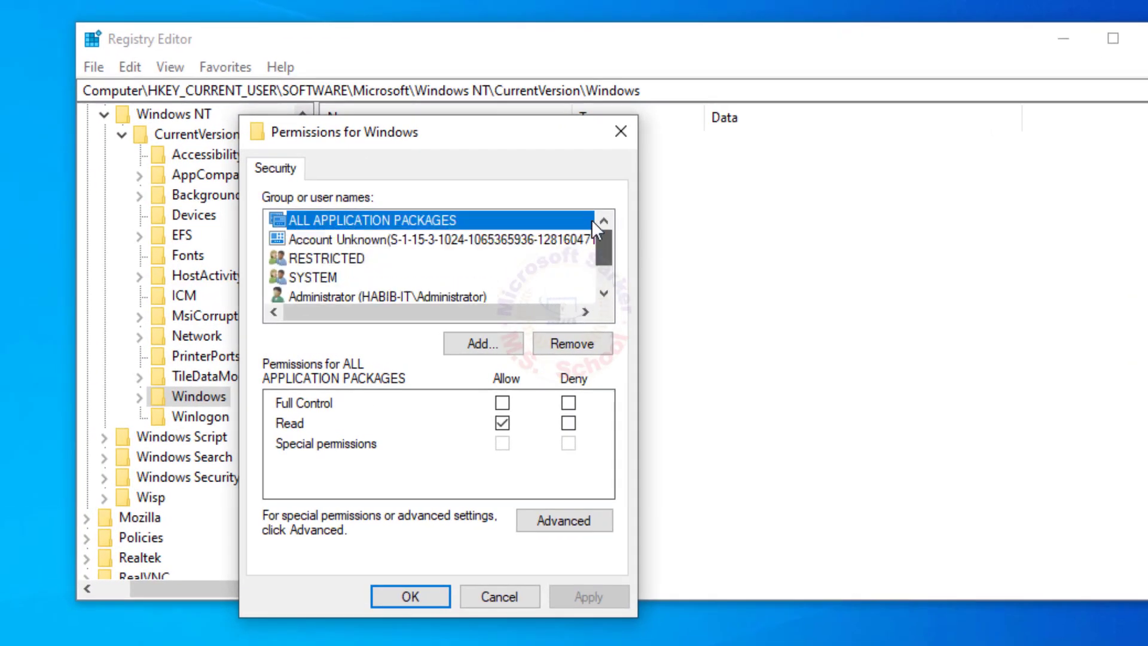
pyautogui.click(494, 338)
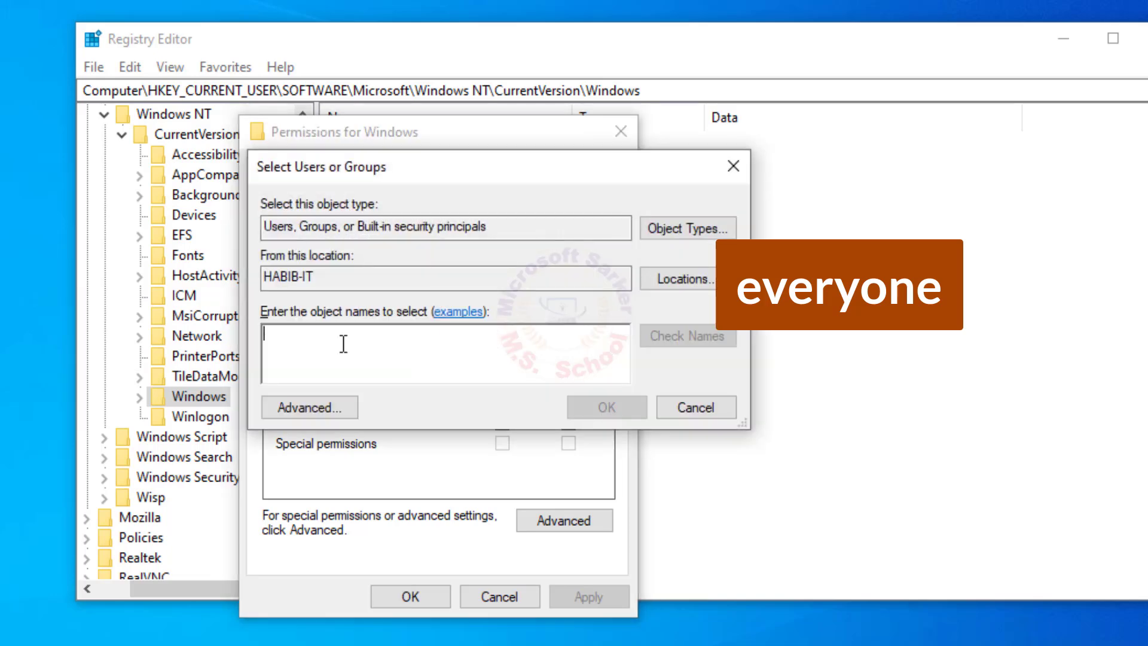
pyautogui.write('Everyone')
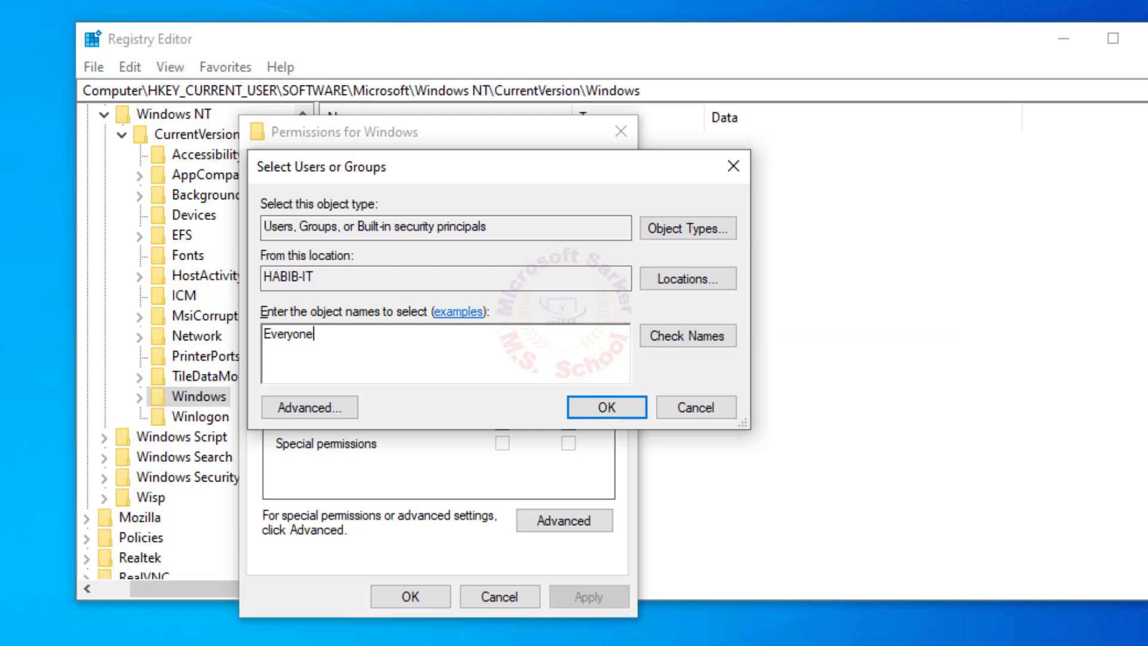
pyautogui.click(619, 407)
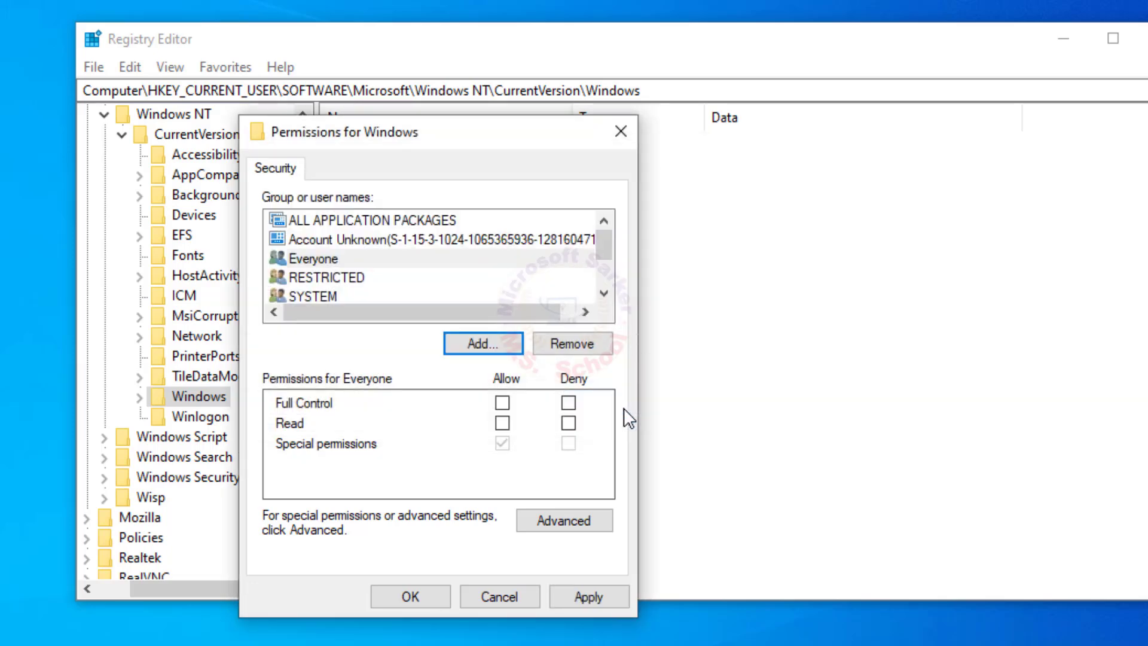
# Step: Allow Full Control for Everyone, review it in Advanced settings, and apply
pyautogui.click(327, 258)
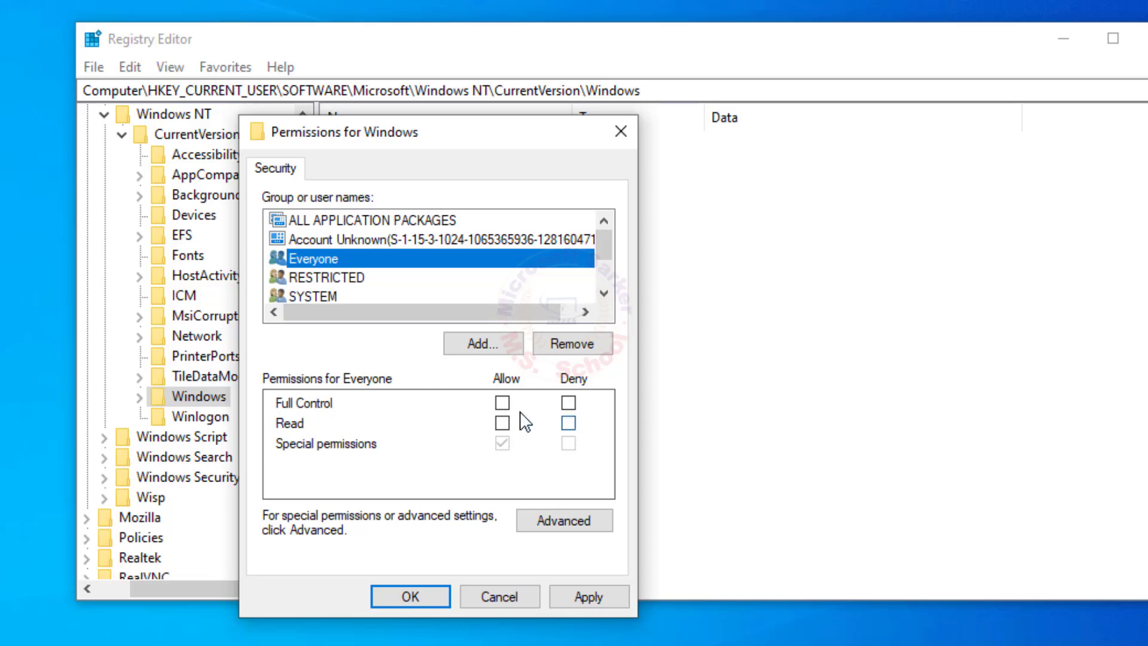
pyautogui.click(502, 403)
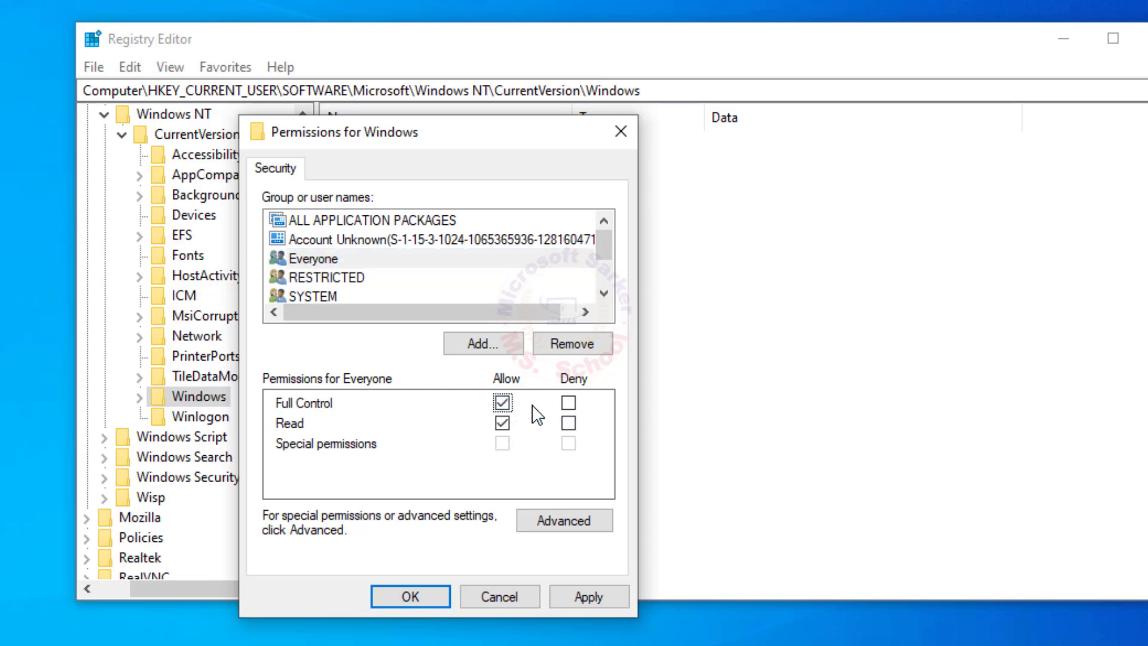
pyautogui.click(557, 518)
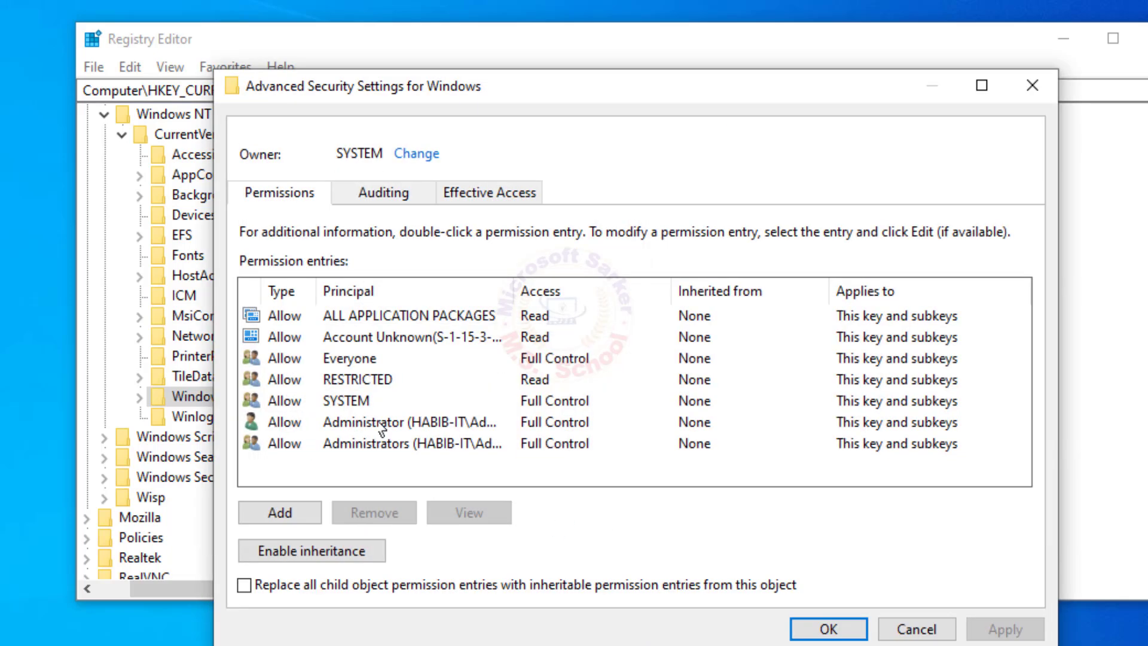
pyautogui.click(379, 363)
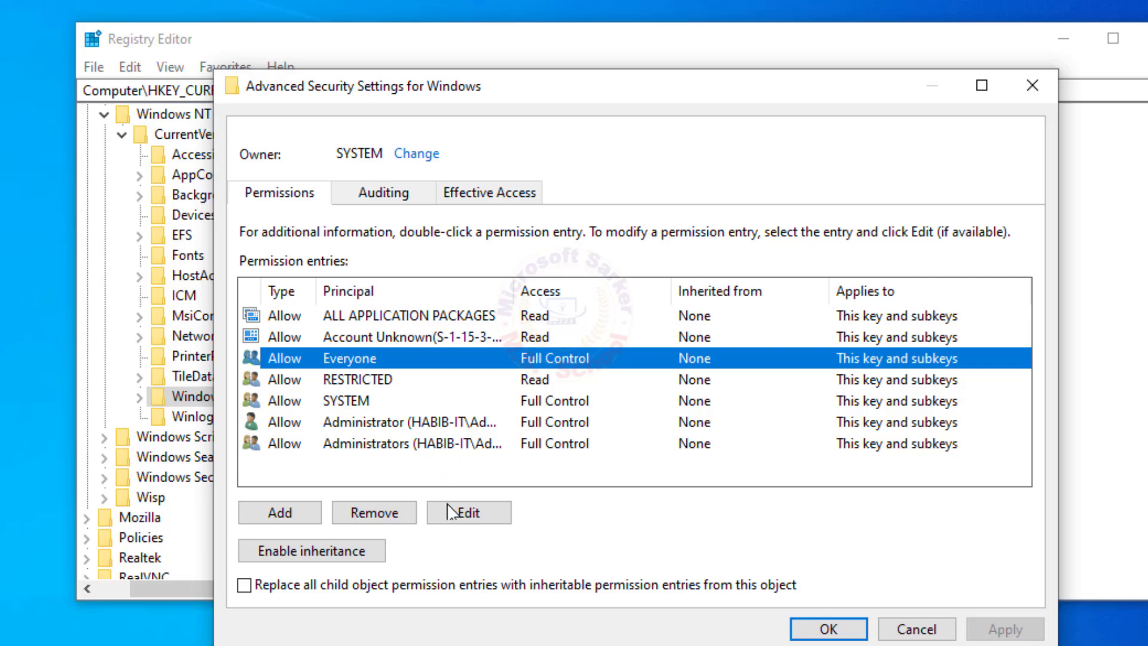
pyautogui.click(828, 629)
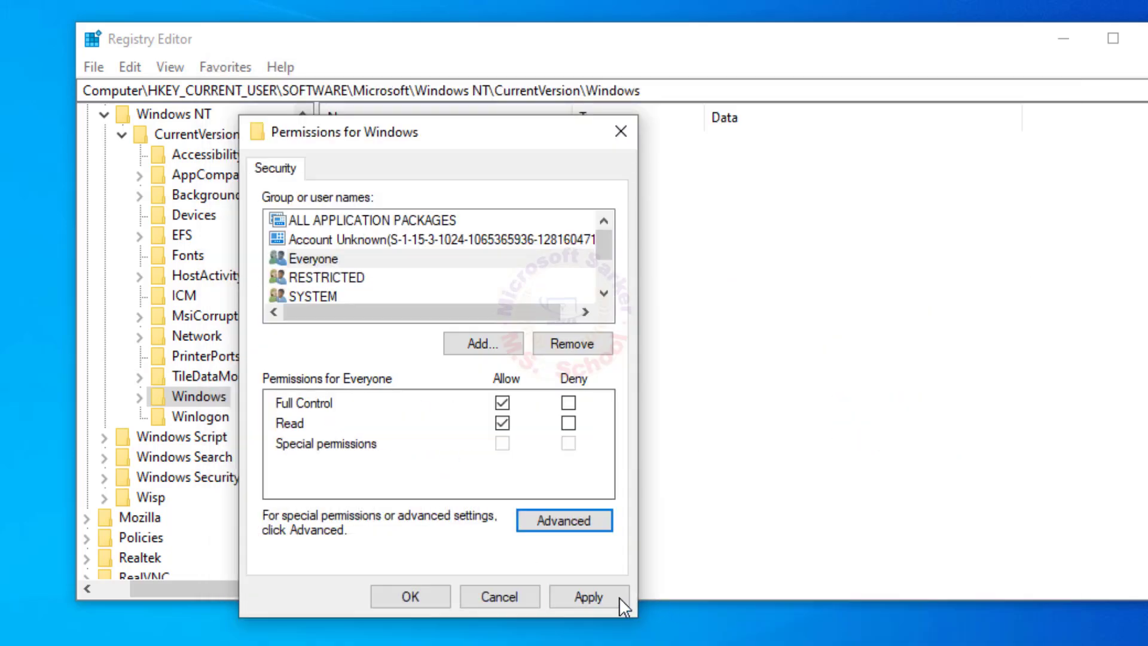
pyautogui.click(591, 598)
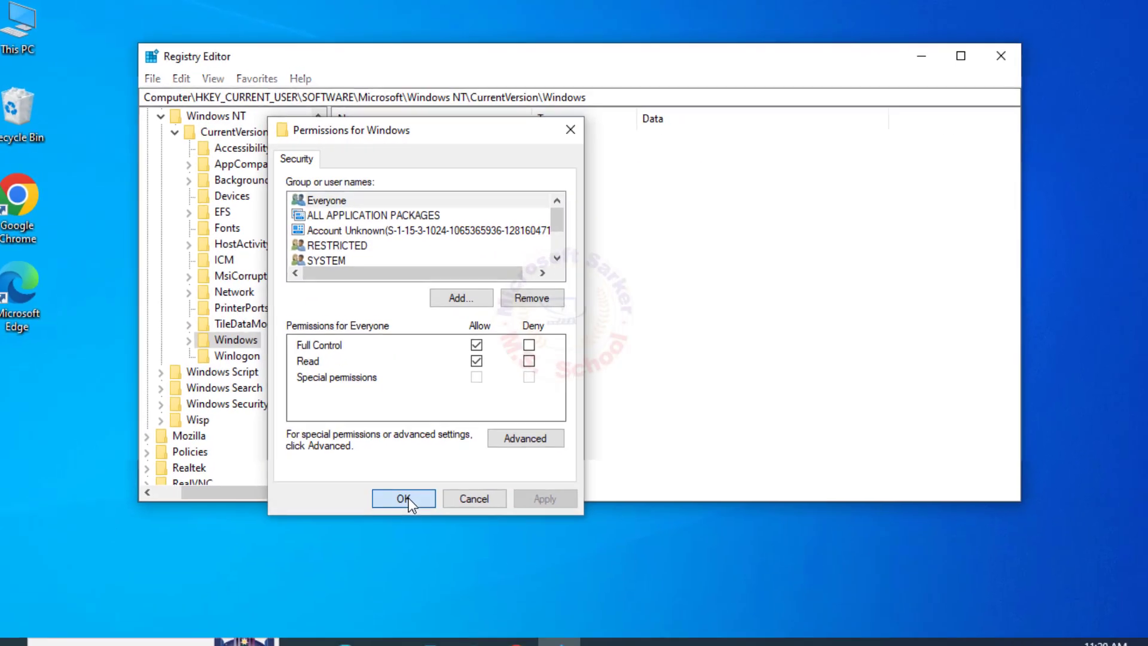
# Step: Close the permissions dialog and Registry Editor, then launch Control Panel
pyautogui.click(411, 583)
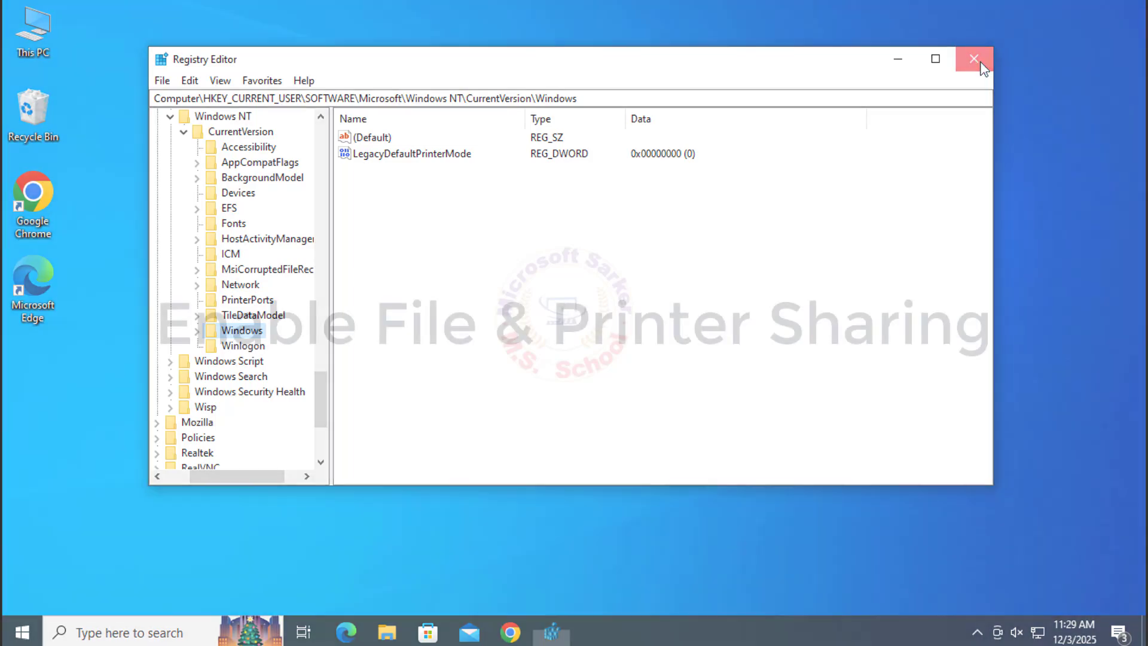
pyautogui.click(974, 58)
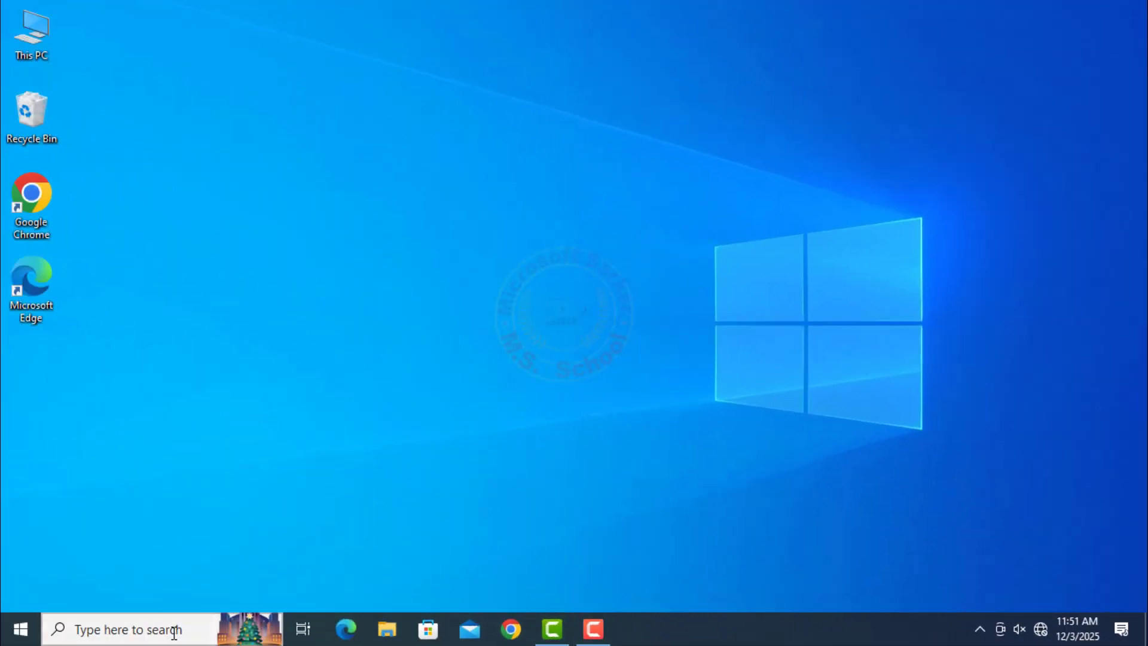
pyautogui.click(179, 629)
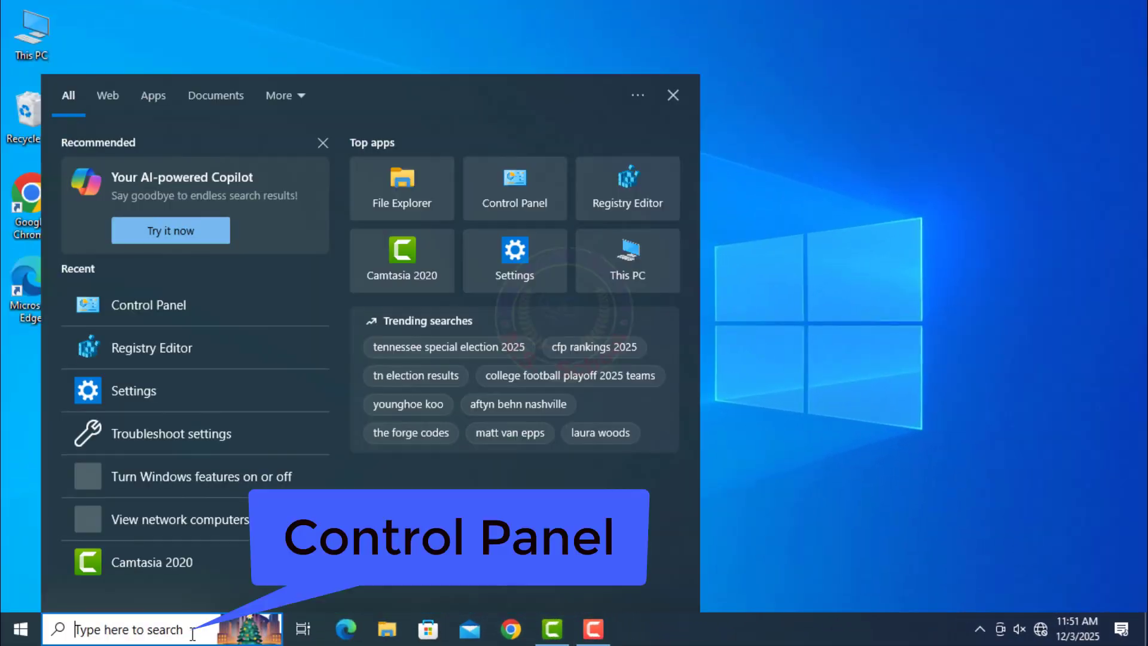
pyautogui.write('con')
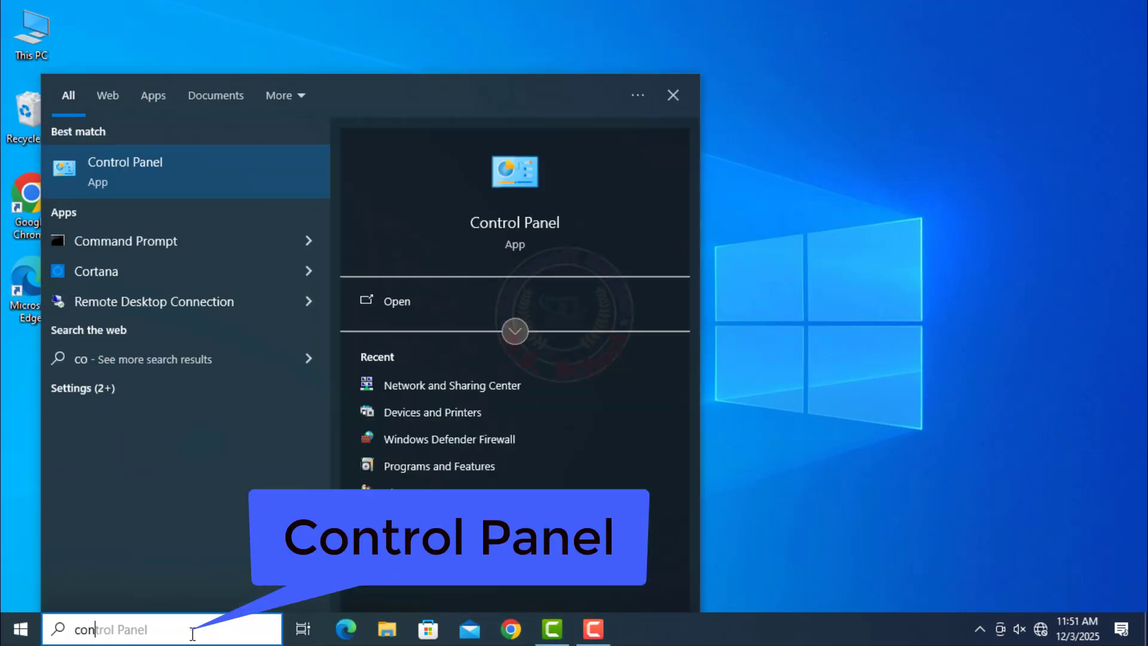
pyautogui.write('t')
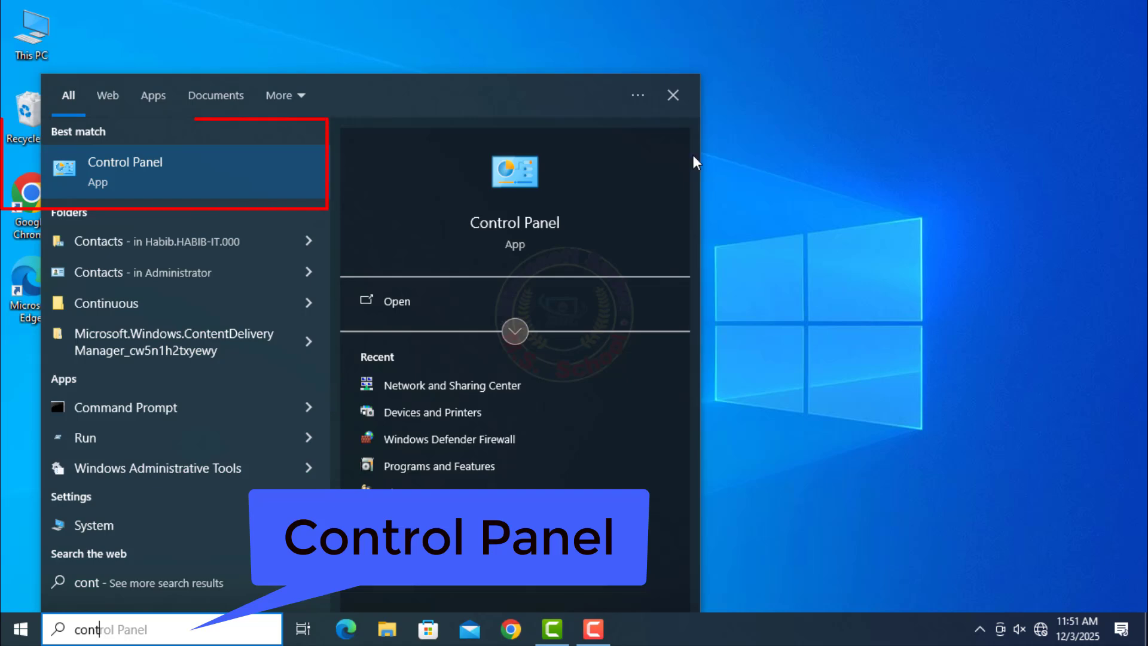
pyautogui.click(195, 198)
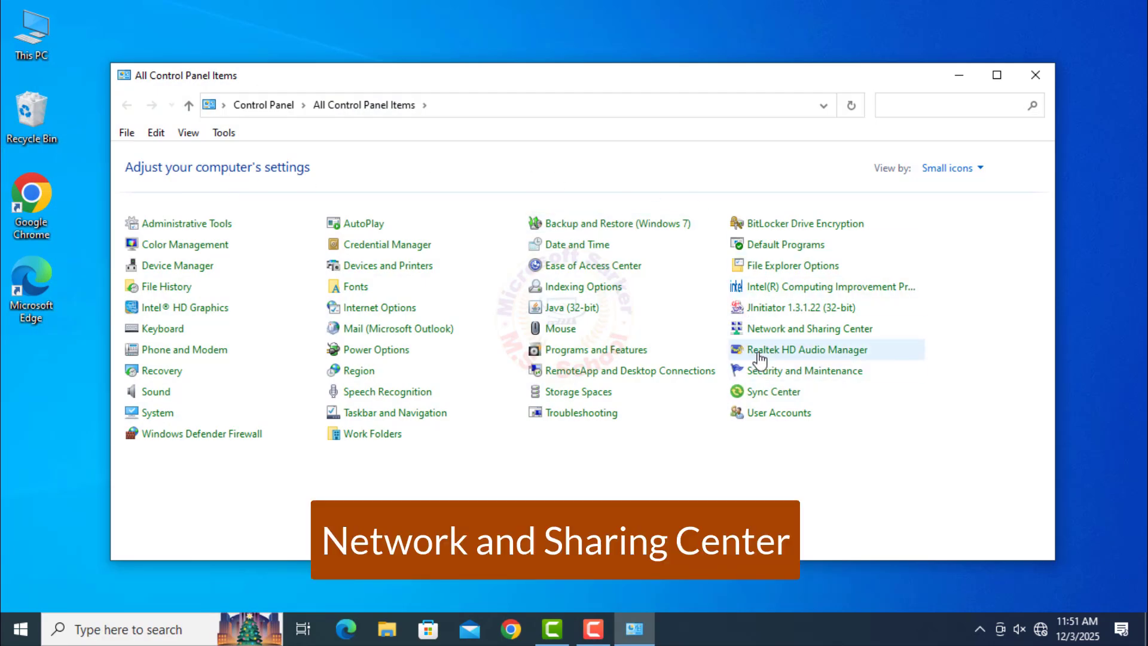
# Step: In advanced sharing settings, turn on network discovery and file/printer sharing, turn off password-protected sharing, and save
pyautogui.click(781, 329)
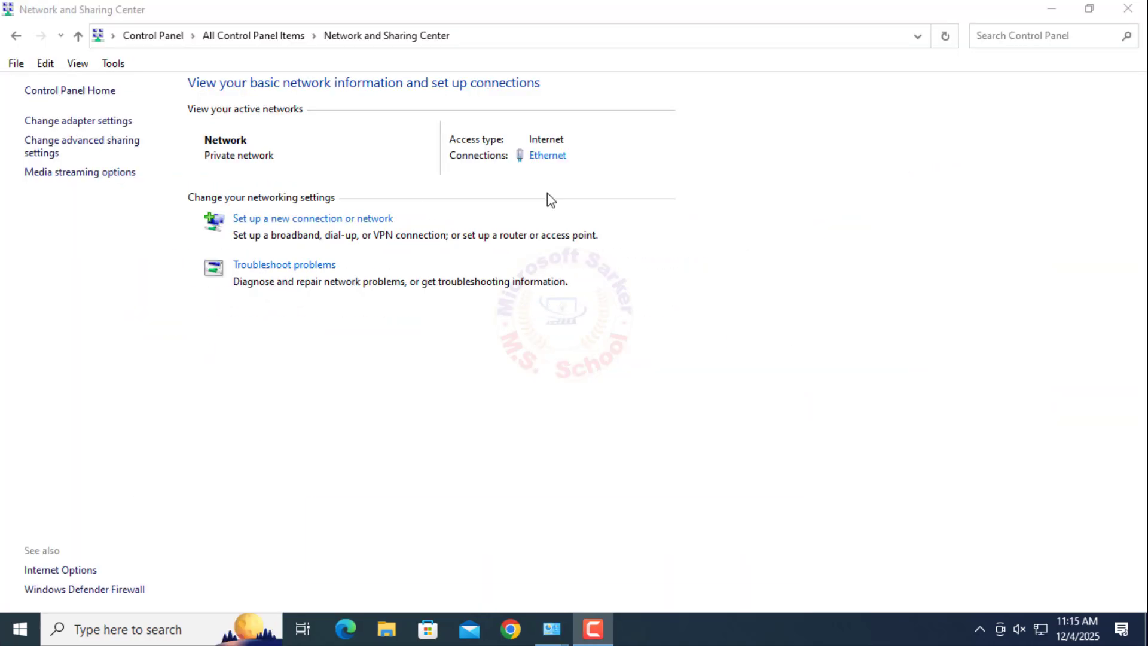
pyautogui.click(119, 145)
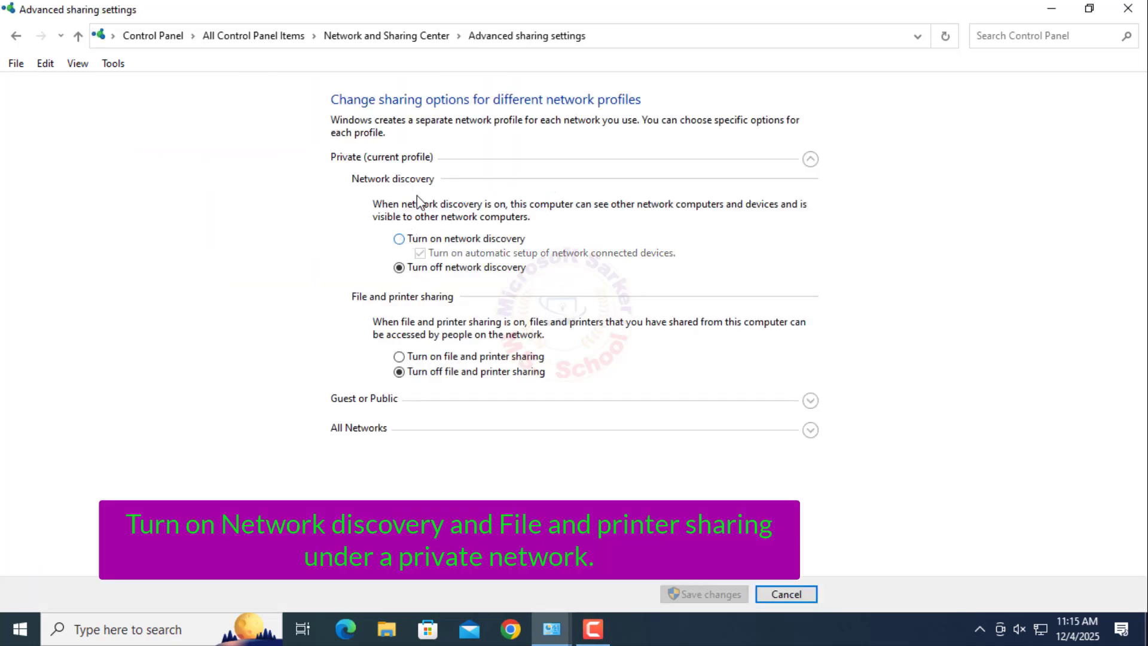
pyautogui.click(398, 239)
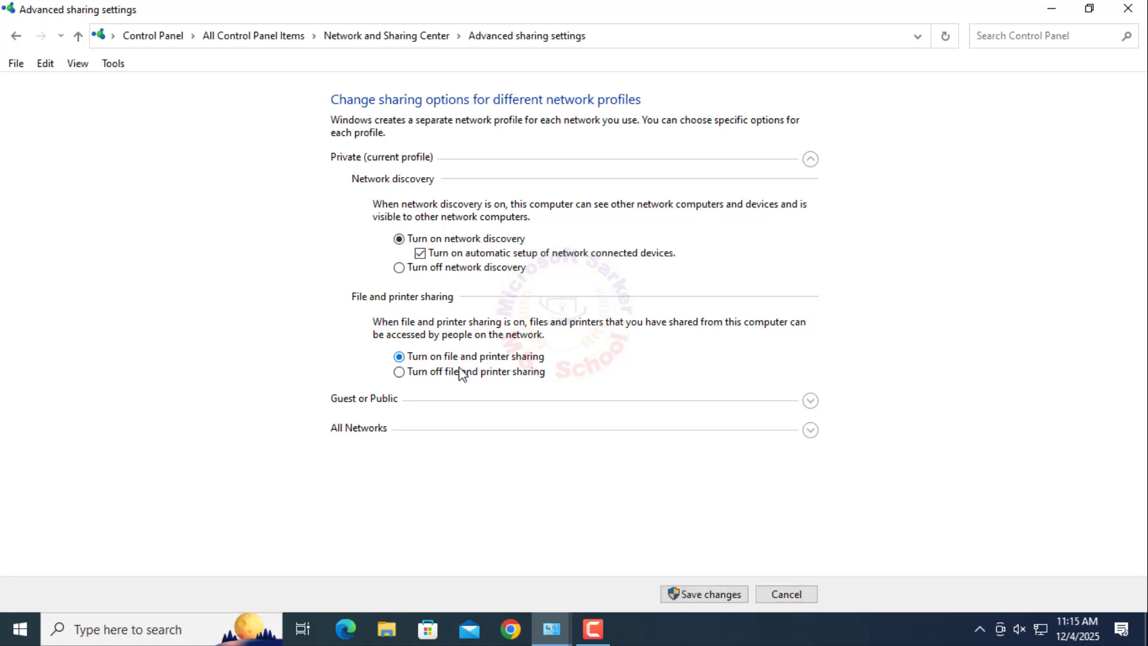
pyautogui.click(810, 430)
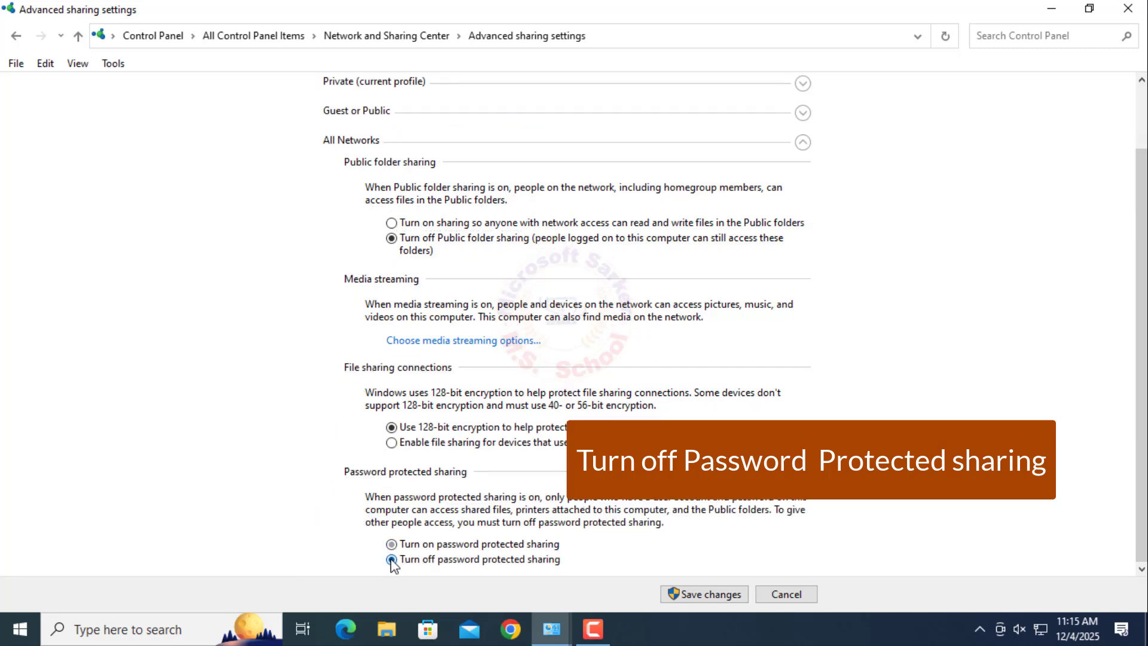
pyautogui.click(722, 596)
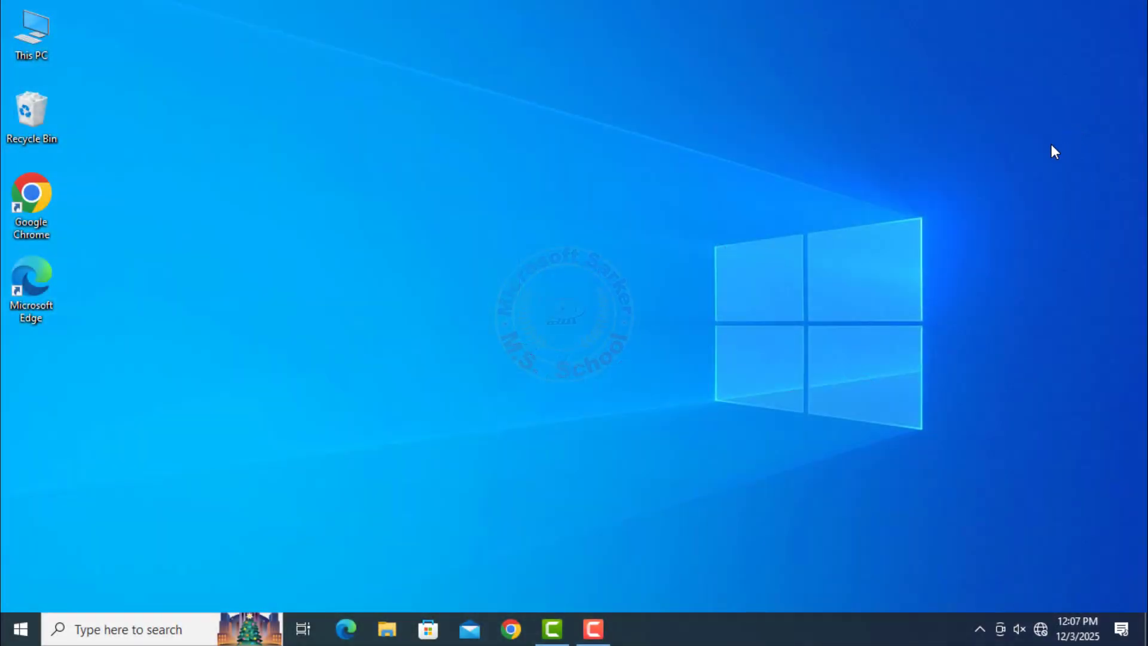
pyautogui.click(169, 628)
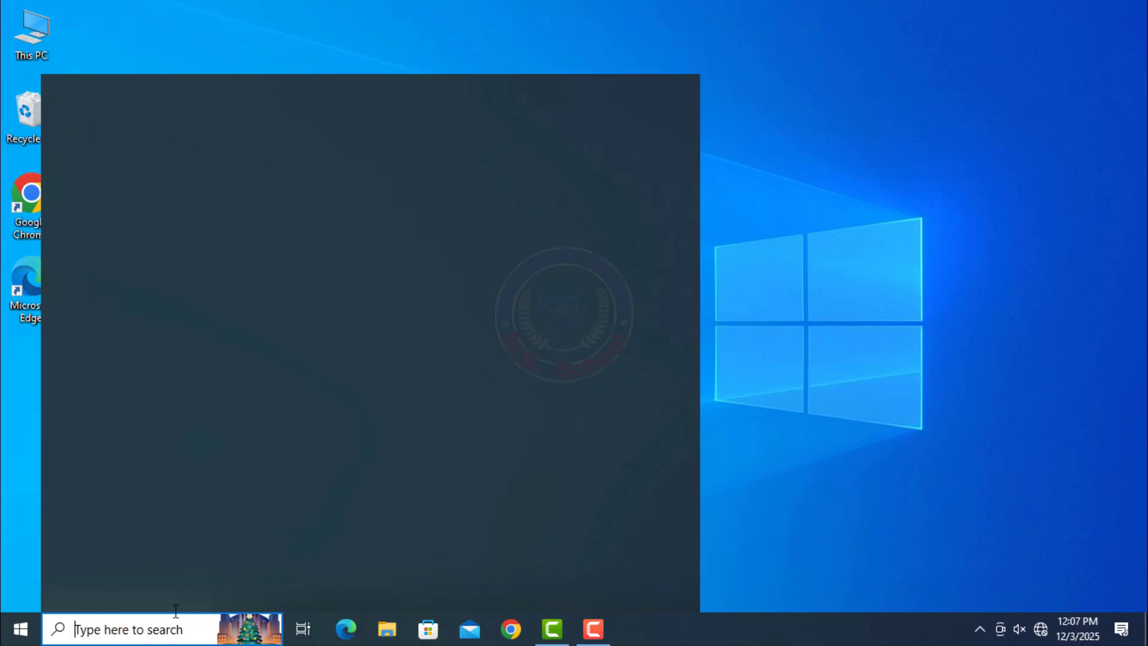
pyautogui.write('con')
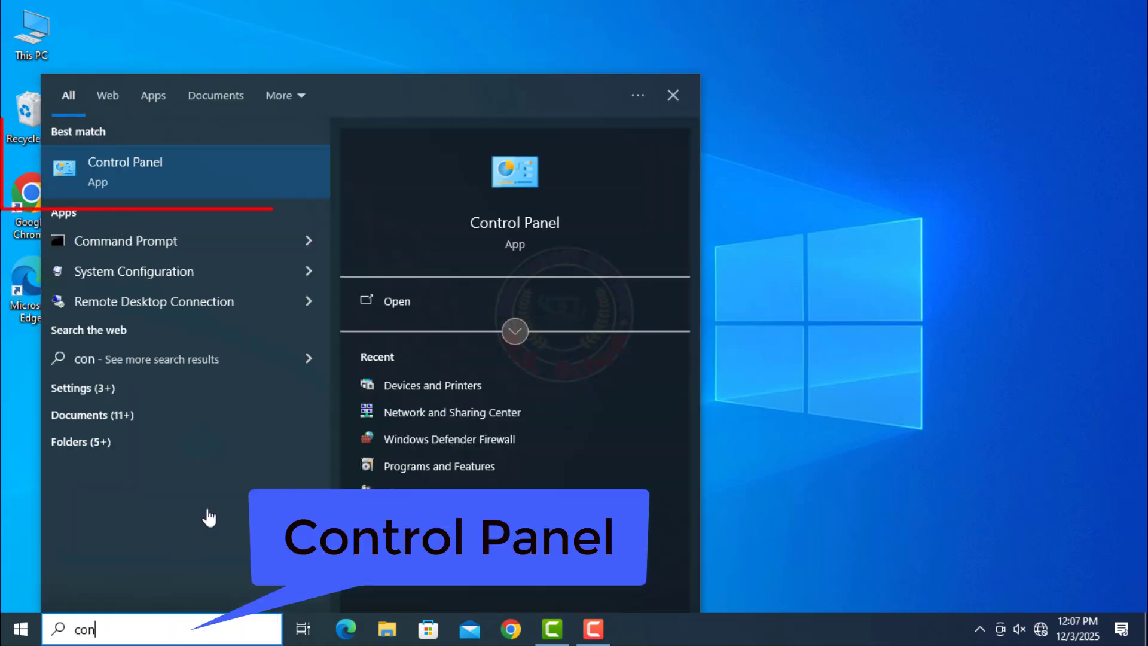
pyautogui.click(124, 169)
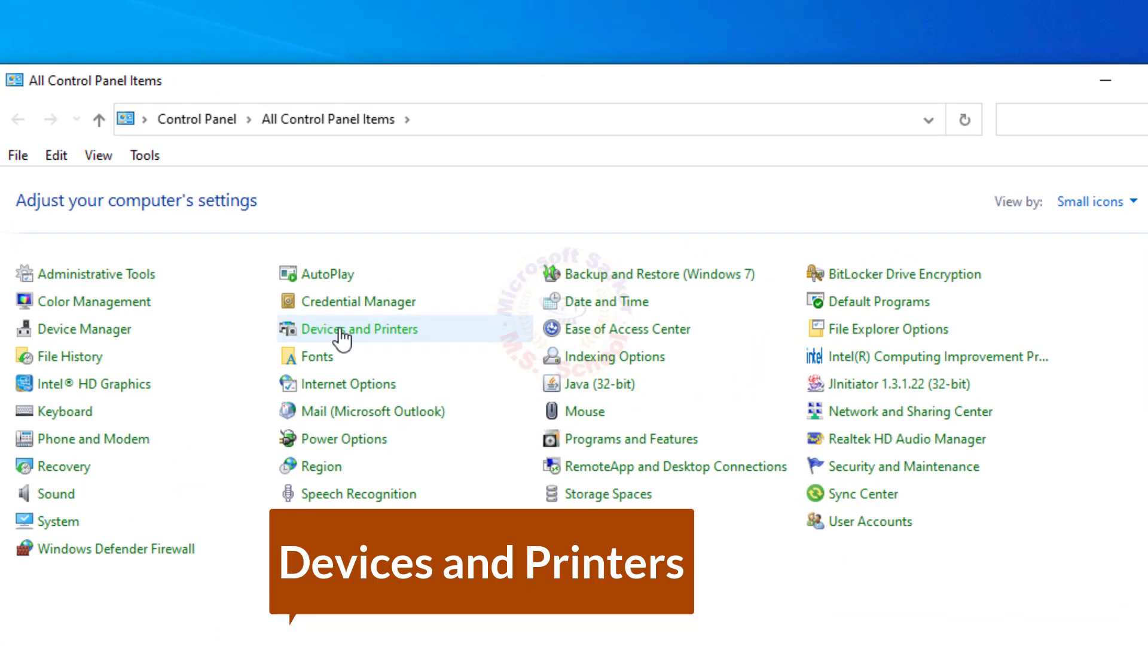
pyautogui.click(342, 337)
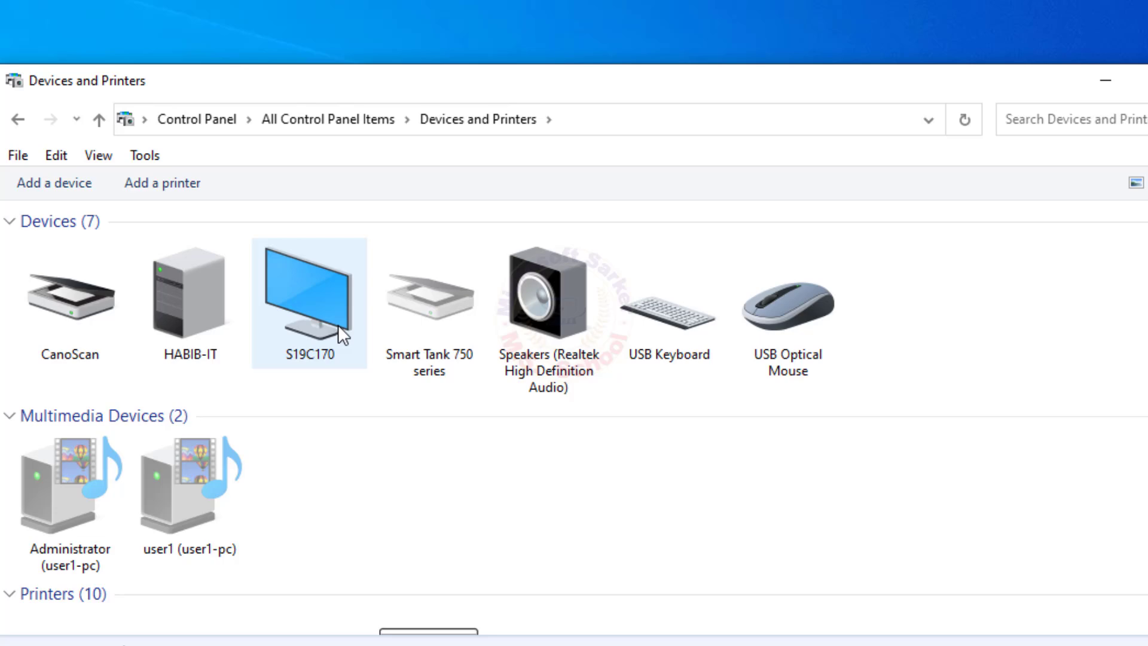
pyautogui.scroll(-2, 338, 324)
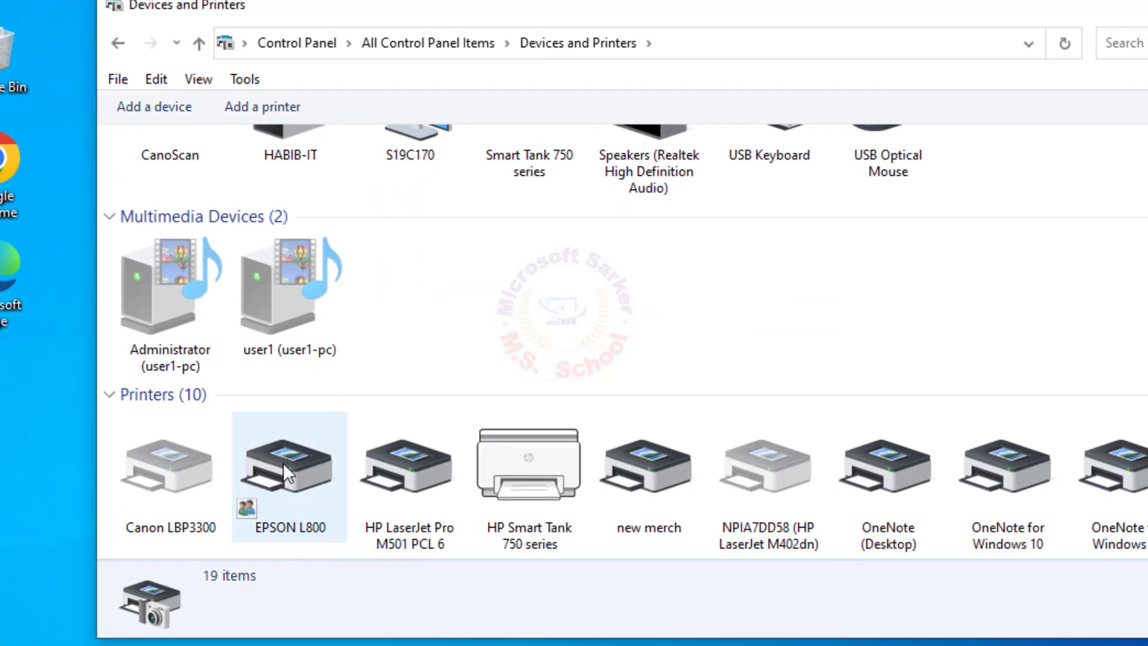
pyautogui.rightClick(282, 462)
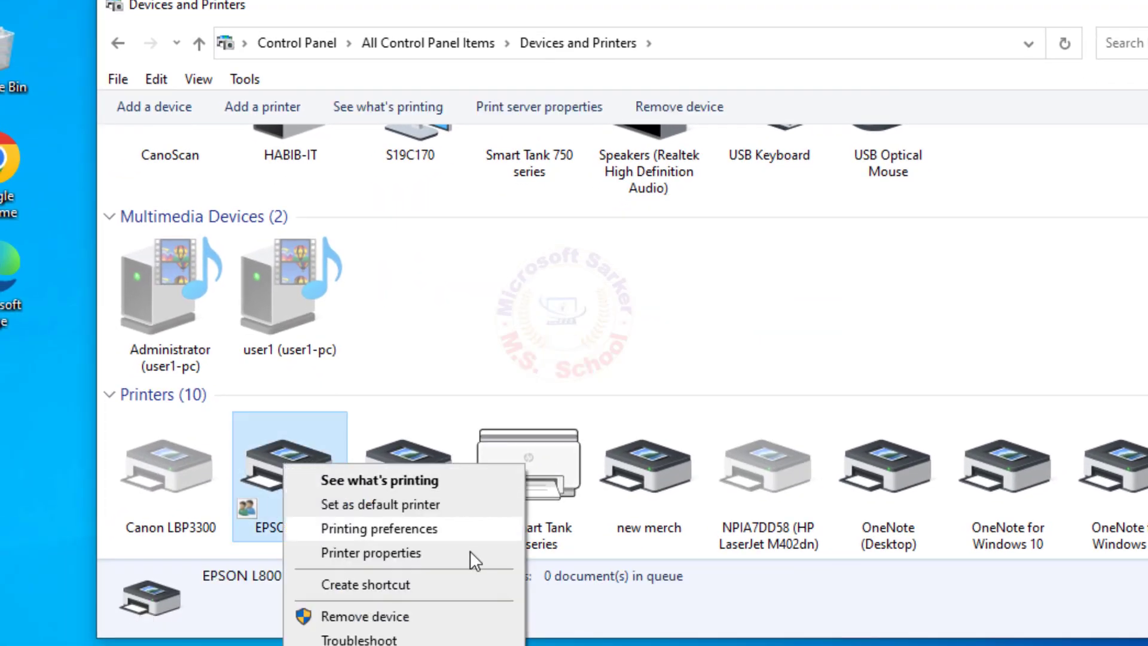
pyautogui.click(382, 551)
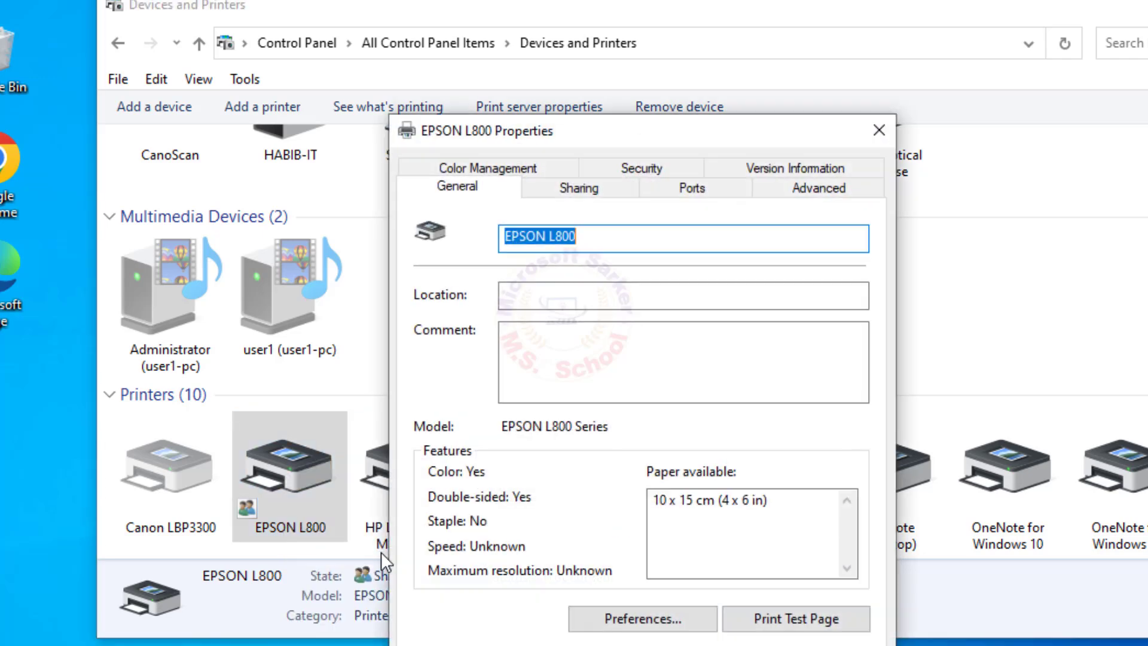
pyautogui.moveTo(569, 134); pyautogui.dragTo(546, 44)
pyautogui.click(549, 95)
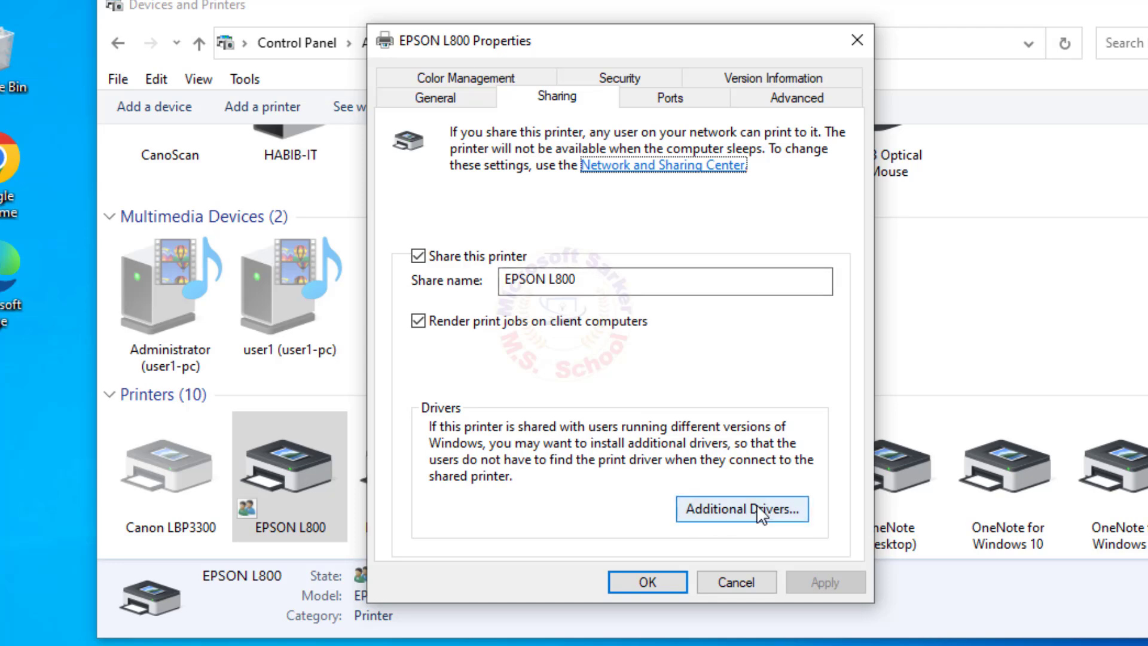
pyautogui.click(739, 511)
pyautogui.press('Tab')
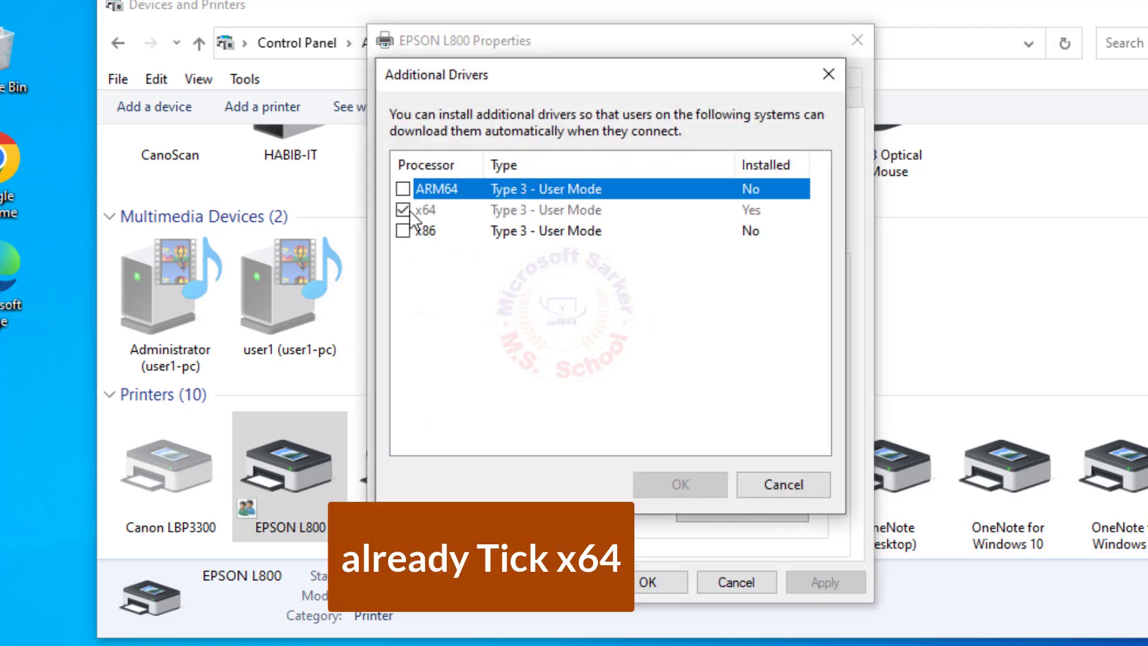
pyautogui.click(417, 214)
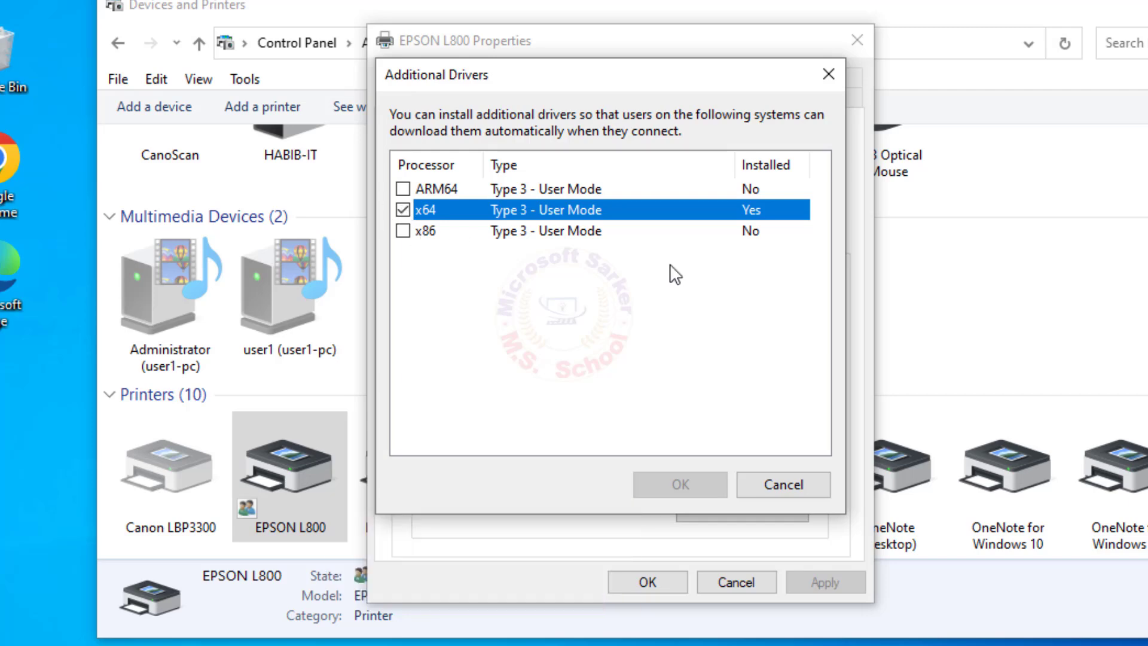
pyautogui.click(777, 486)
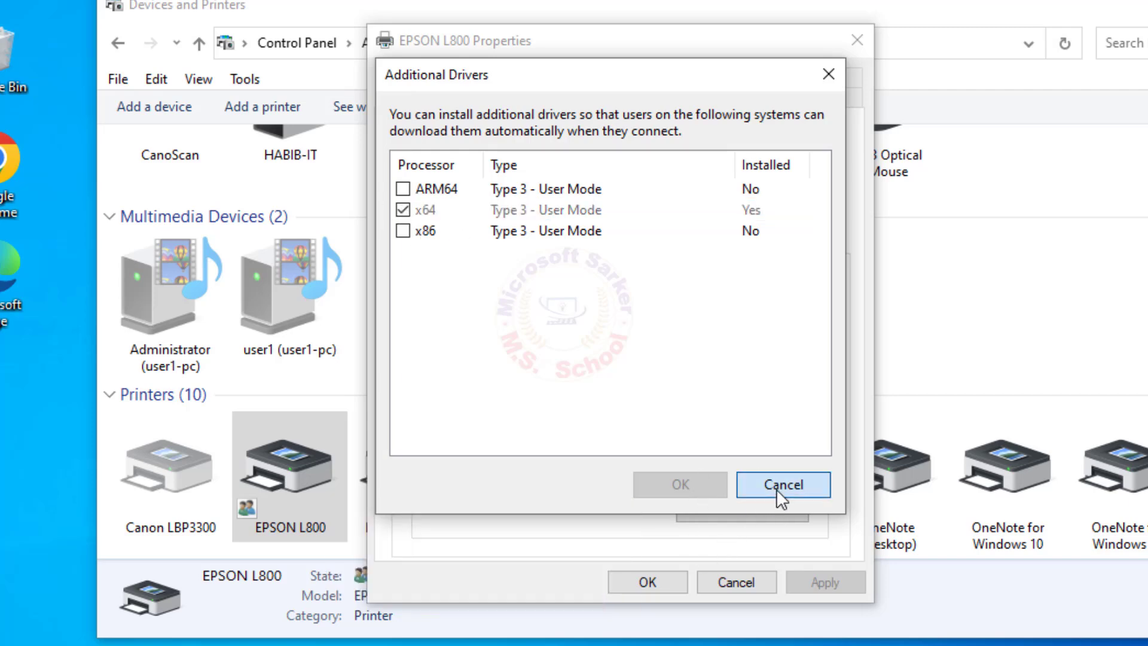
pyautogui.click(646, 582)
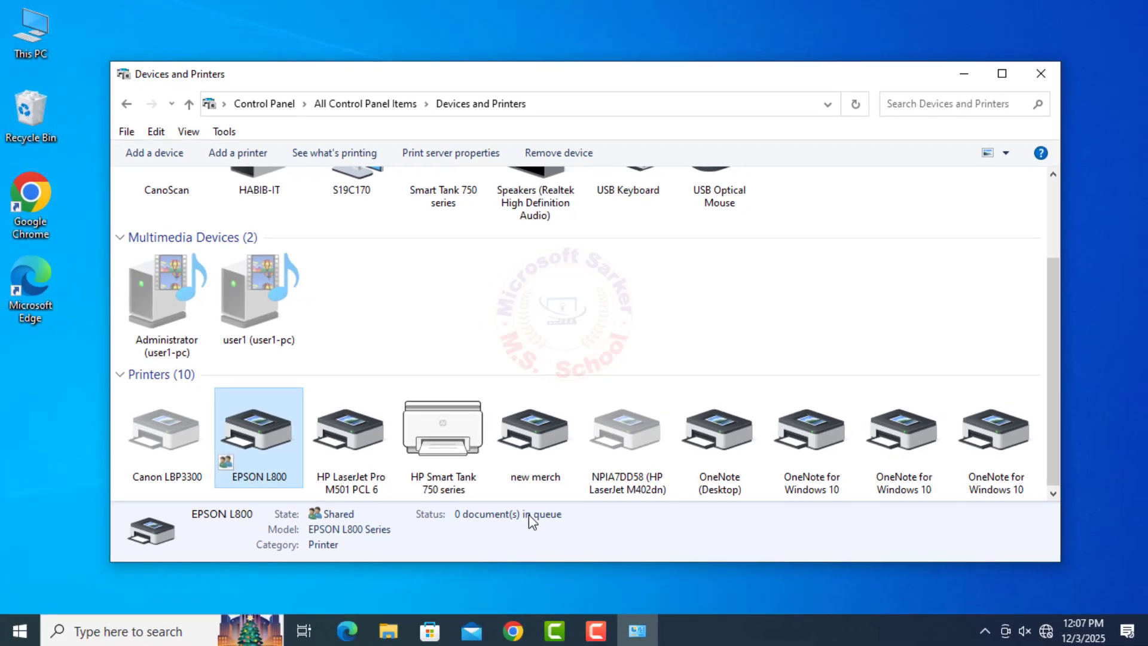
pyautogui.click(1035, 75)
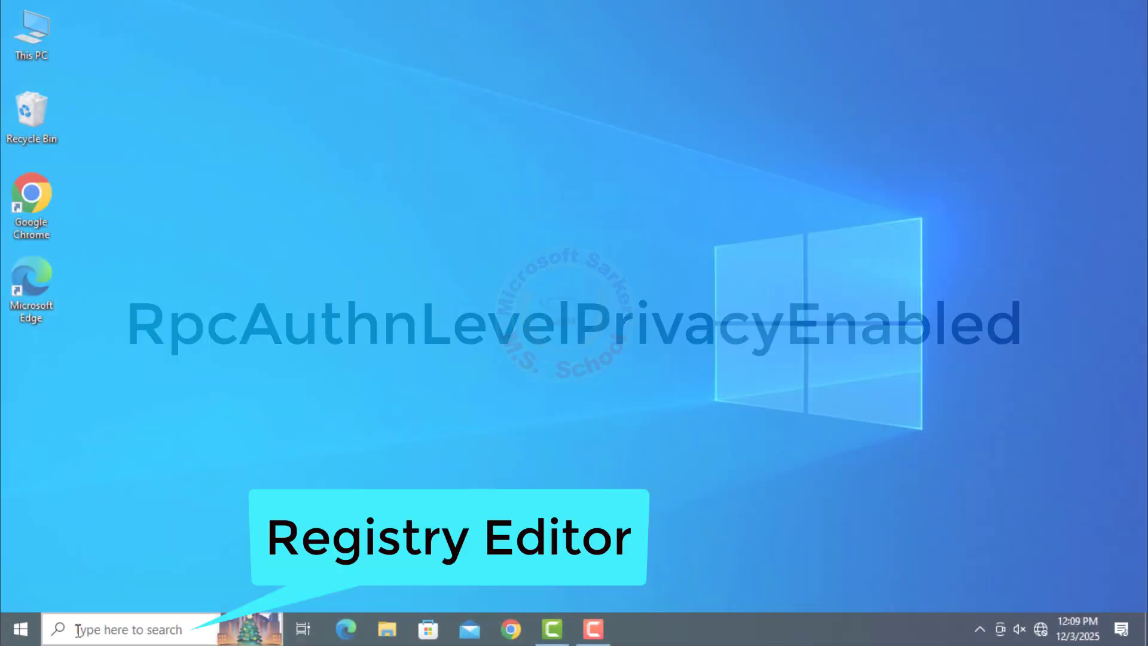
# Step: Open Registry Editor at HKEY_LOCAL_MACHINE\SYSTEM\CurrentControlSet\Control\Print
pyautogui.click(75, 628)
pyautogui.write('re')
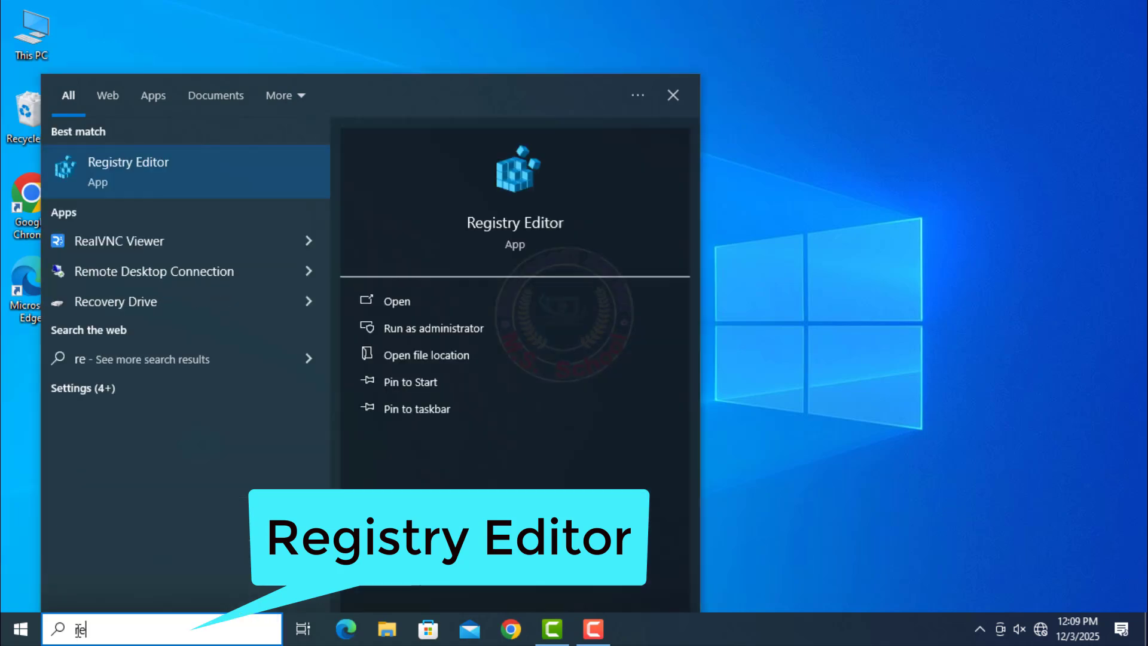
pyautogui.click(143, 177)
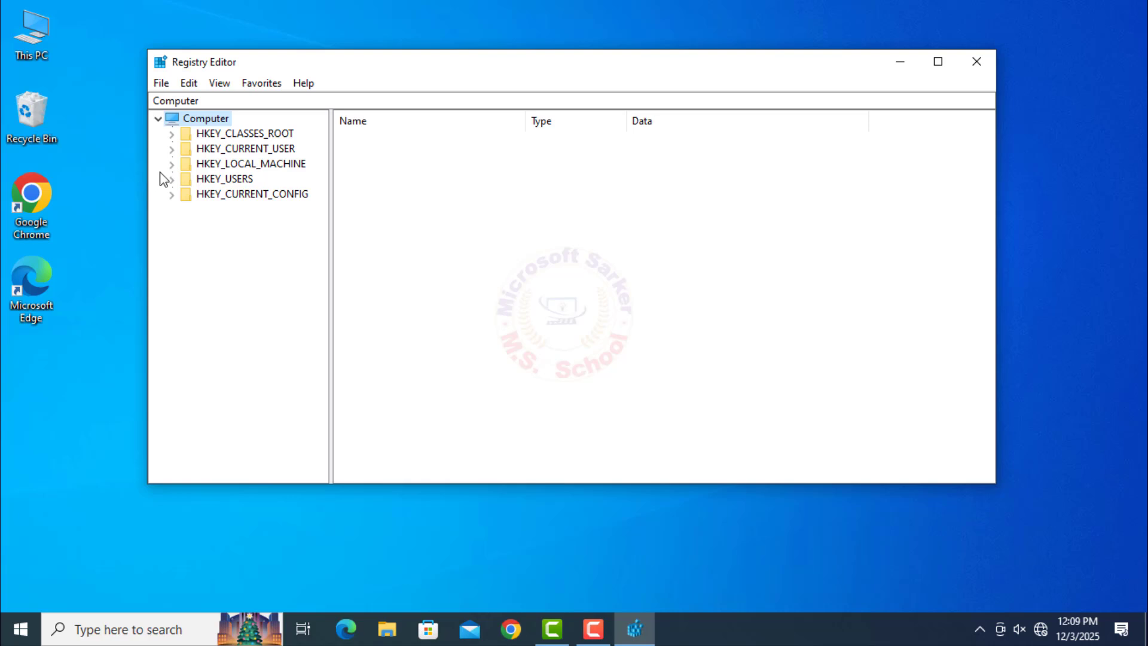
pyautogui.click(172, 164)
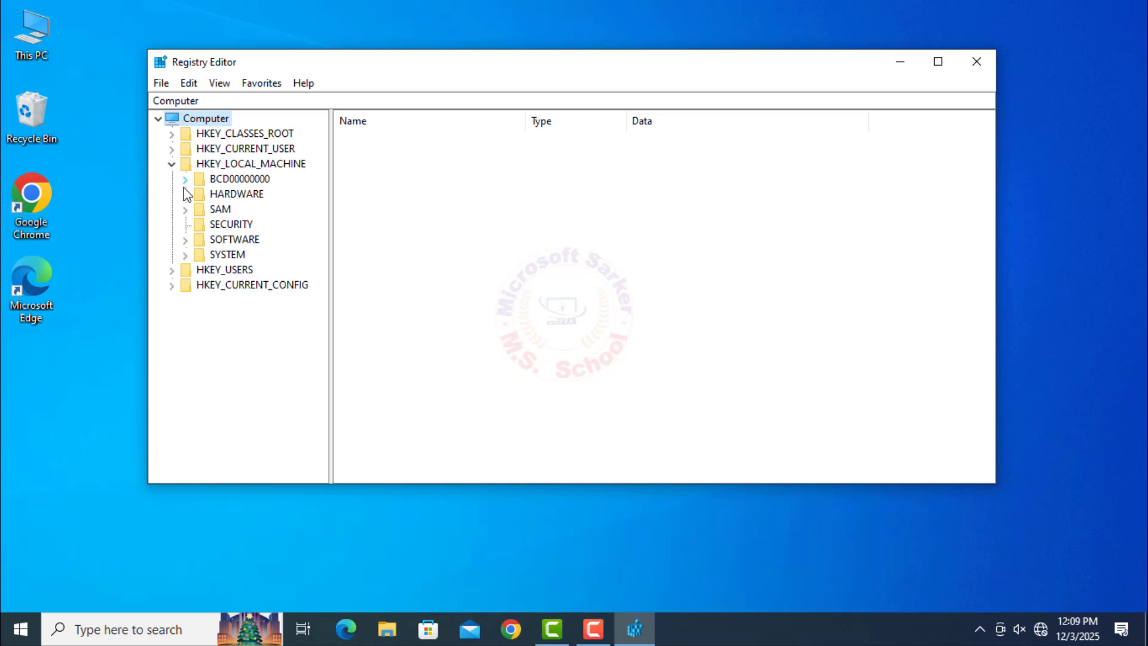
pyautogui.click(185, 255)
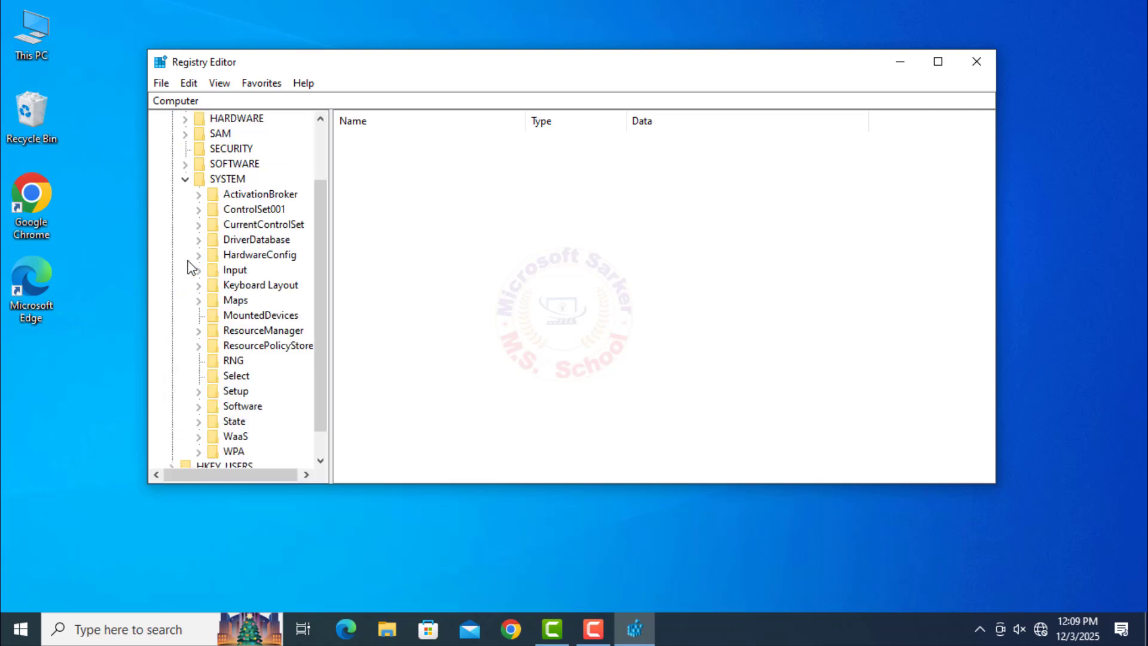
pyautogui.click(198, 226)
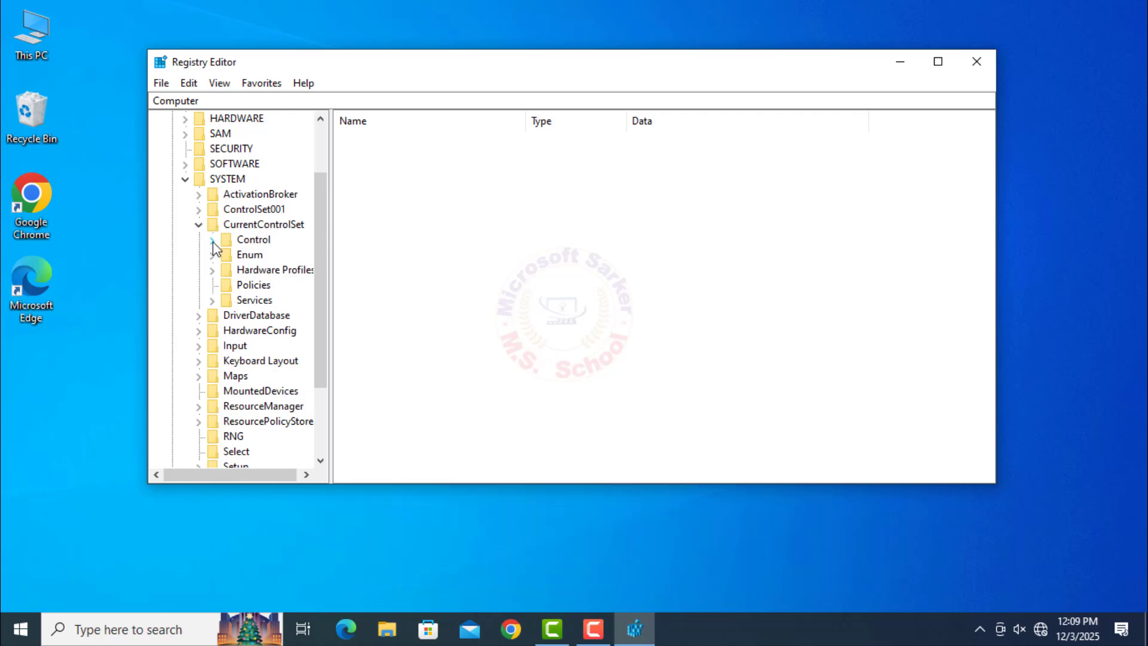
pyautogui.click(213, 240)
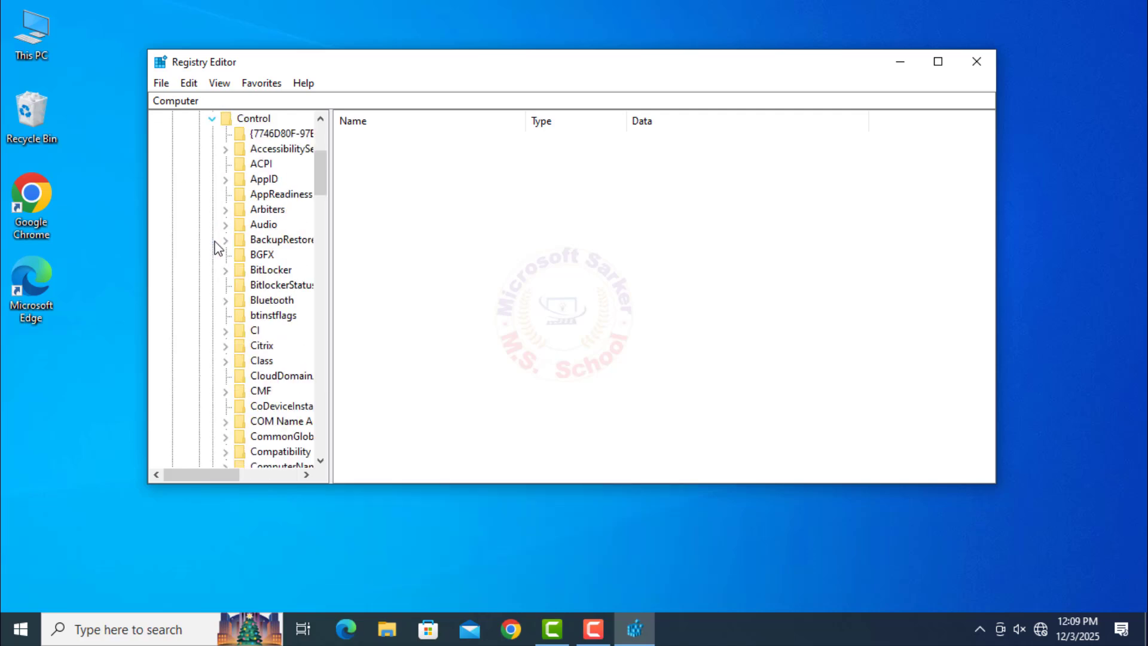
pyautogui.scroll(-9, 254, 252)
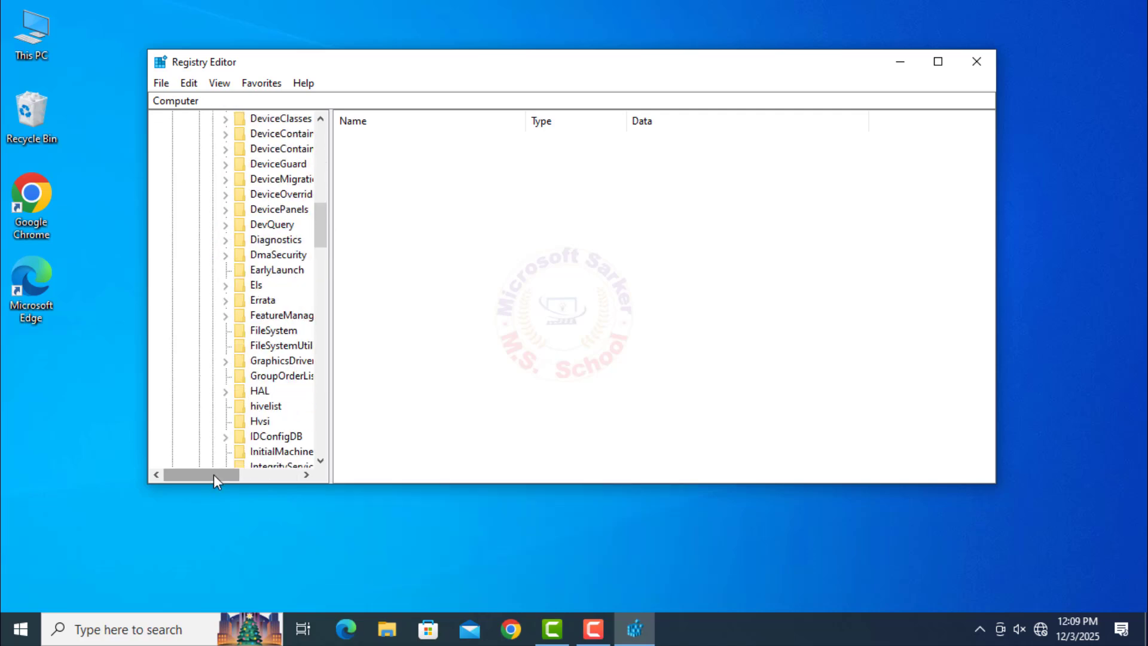
pyautogui.moveTo(214, 475); pyautogui.dragTo(227, 476)
pyautogui.scroll(-4, 274, 374)
pyautogui.scroll(-8, 274, 373)
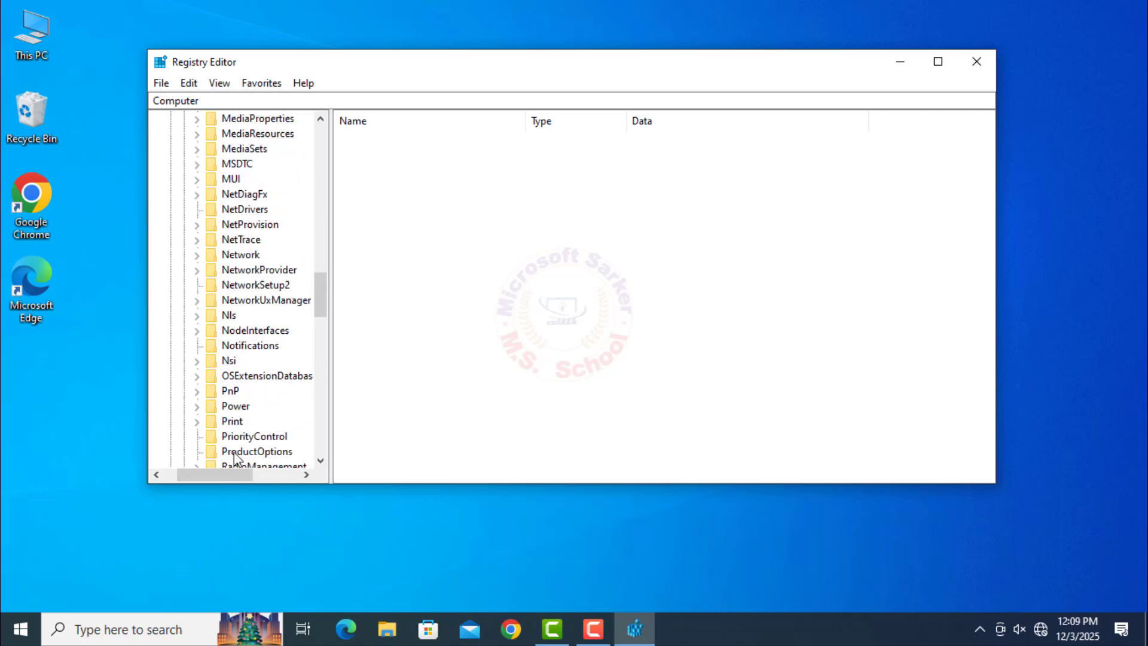
pyautogui.click(232, 423)
pyautogui.scroll(-1, 216, 383)
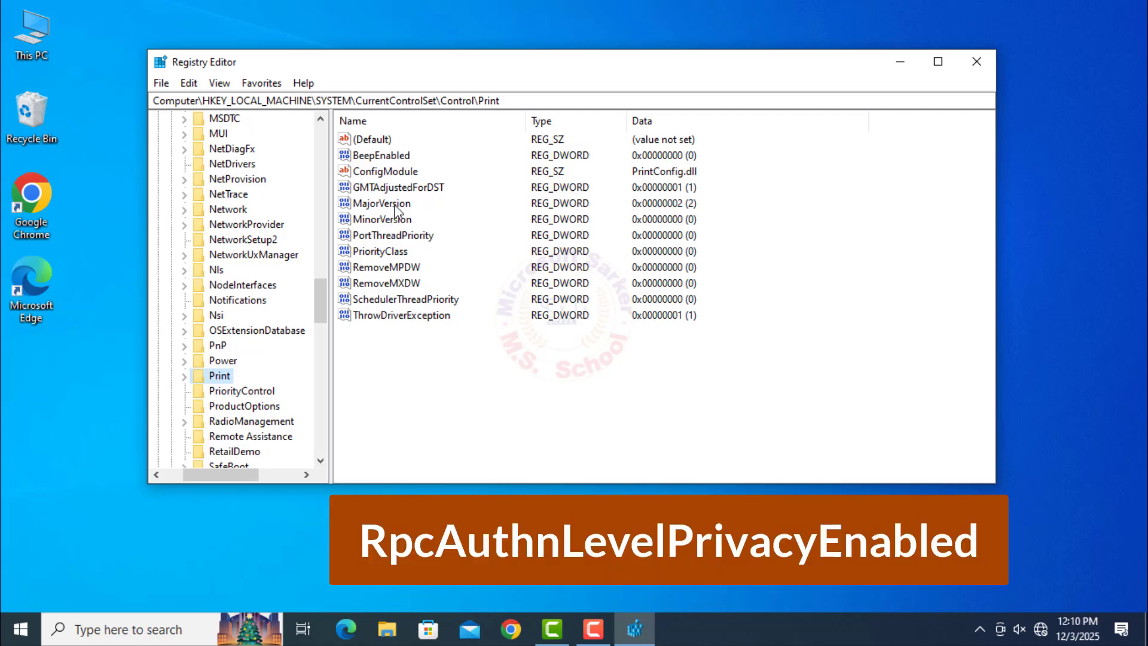
# Step: Create a new DWORD (32-bit) value named RpcAuthnLevelPrivacyEnabled
pyautogui.rightClick(393, 345)
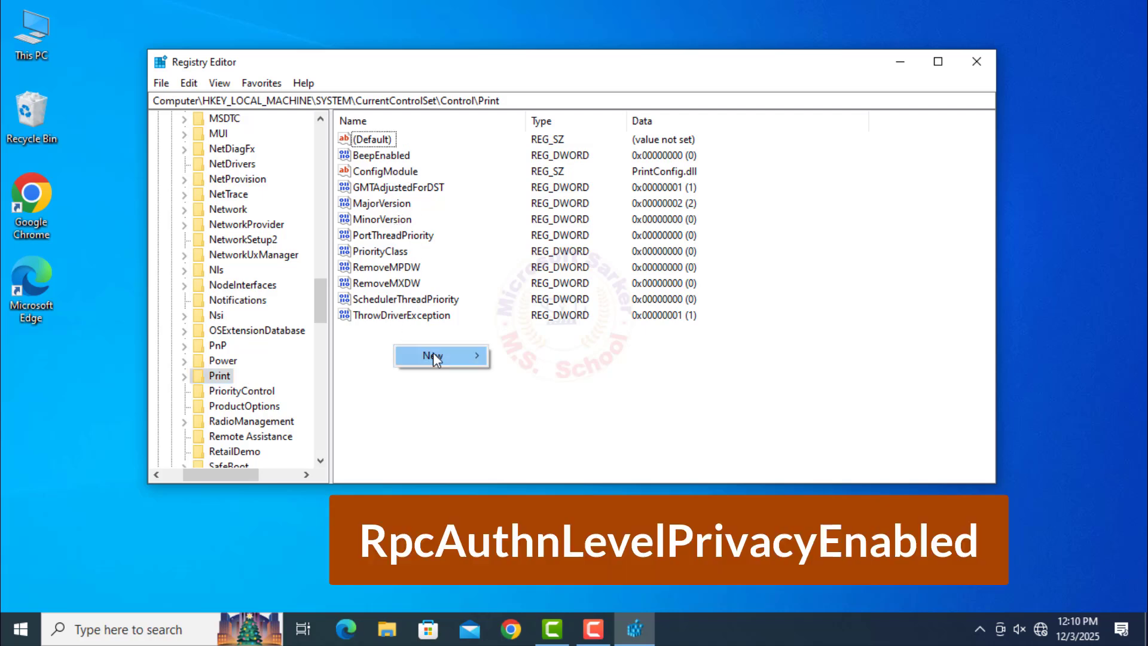
pyautogui.moveTo(436, 355)
pyautogui.click(529, 418)
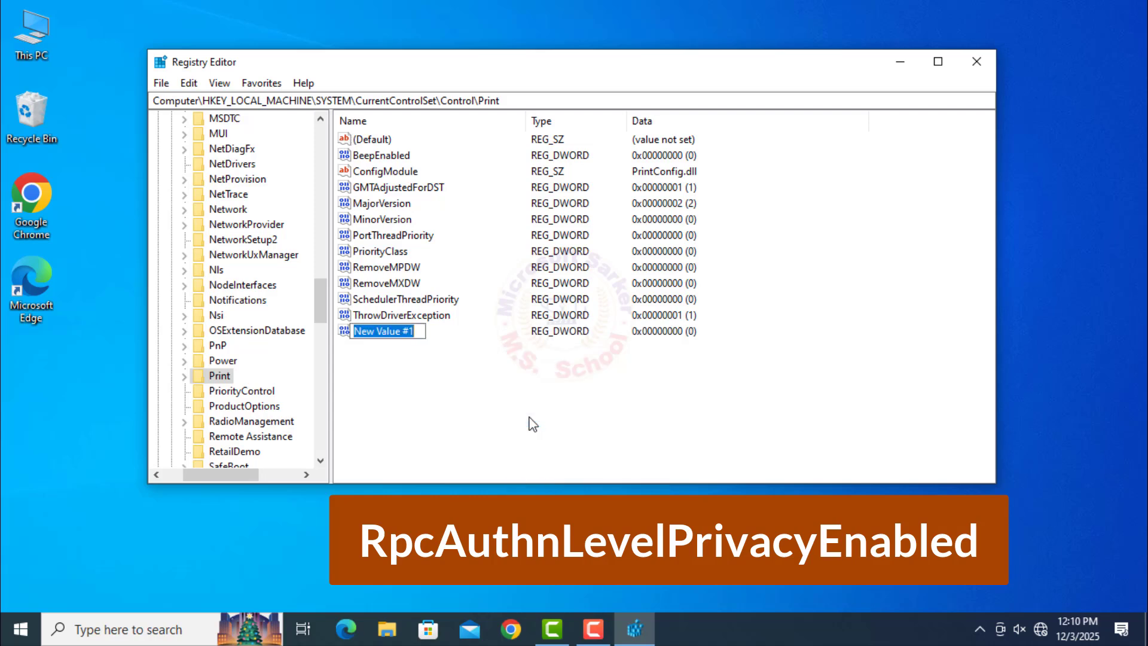
pyautogui.write('RpcAuthnLevelPrivac')
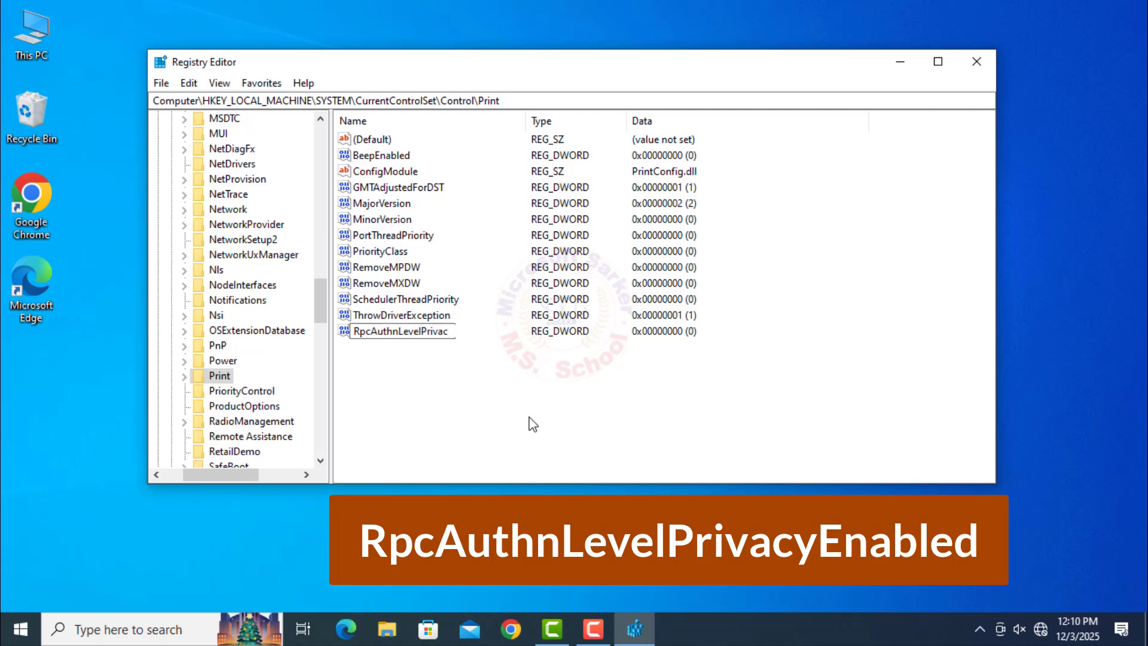
pyautogui.write('yEnabled')
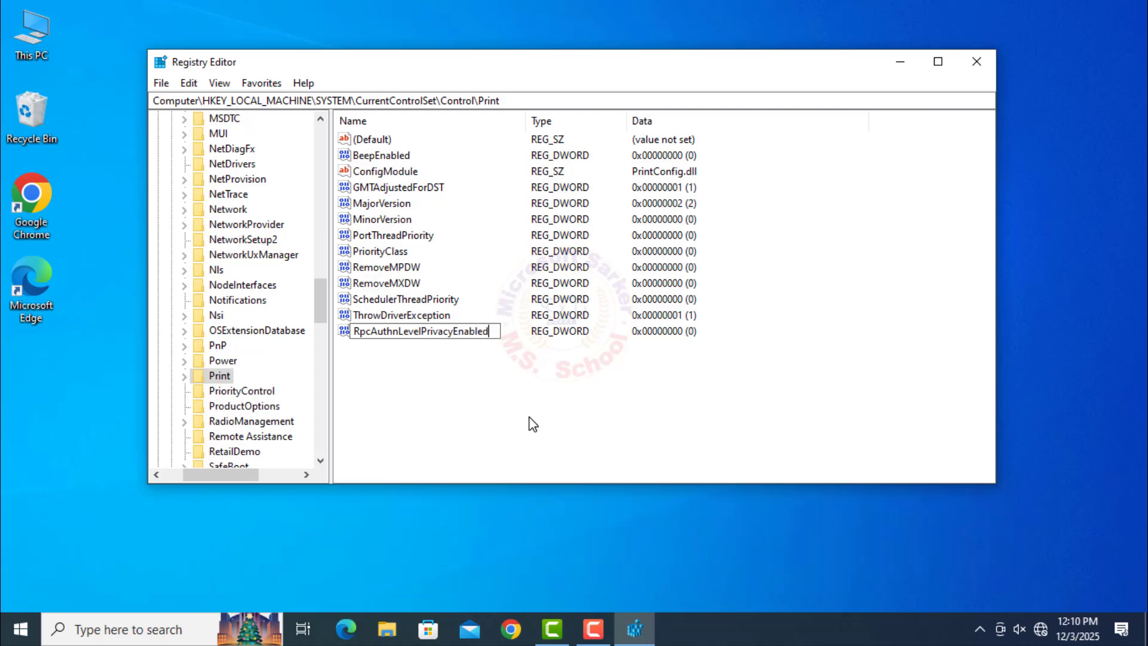
pyautogui.press('Return')
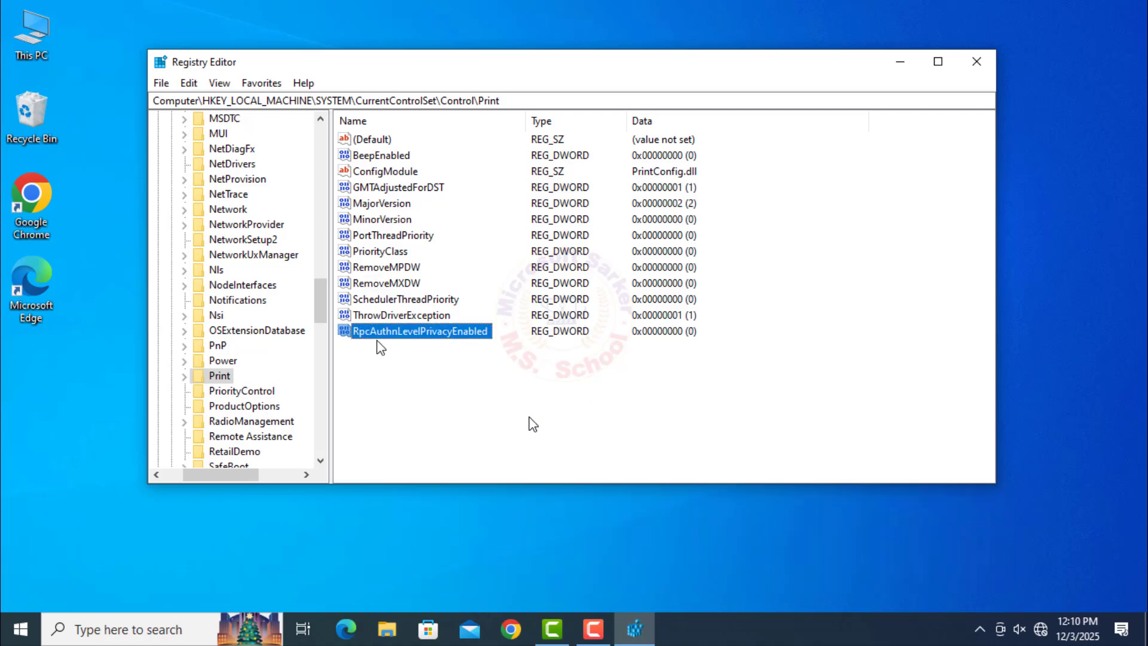
# Step: Set RpcAuthnLevelPrivacyEnabled's data to 0
pyautogui.rightClick(385, 340)
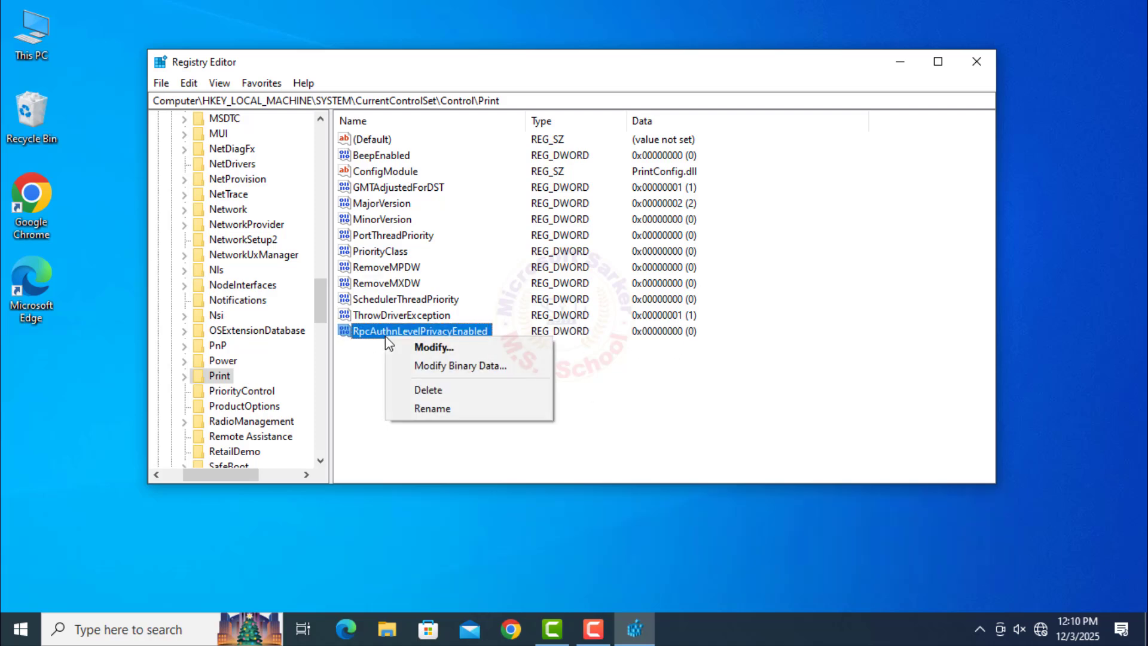
pyautogui.click(429, 347)
pyautogui.click(251, 226)
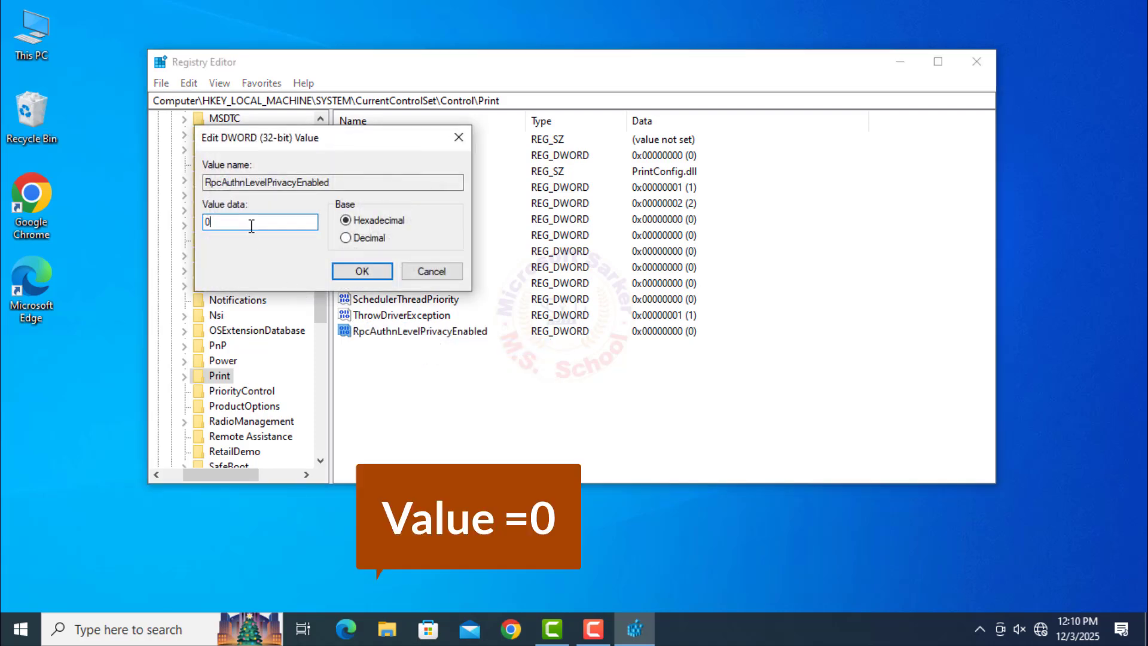
pyautogui.click(364, 272)
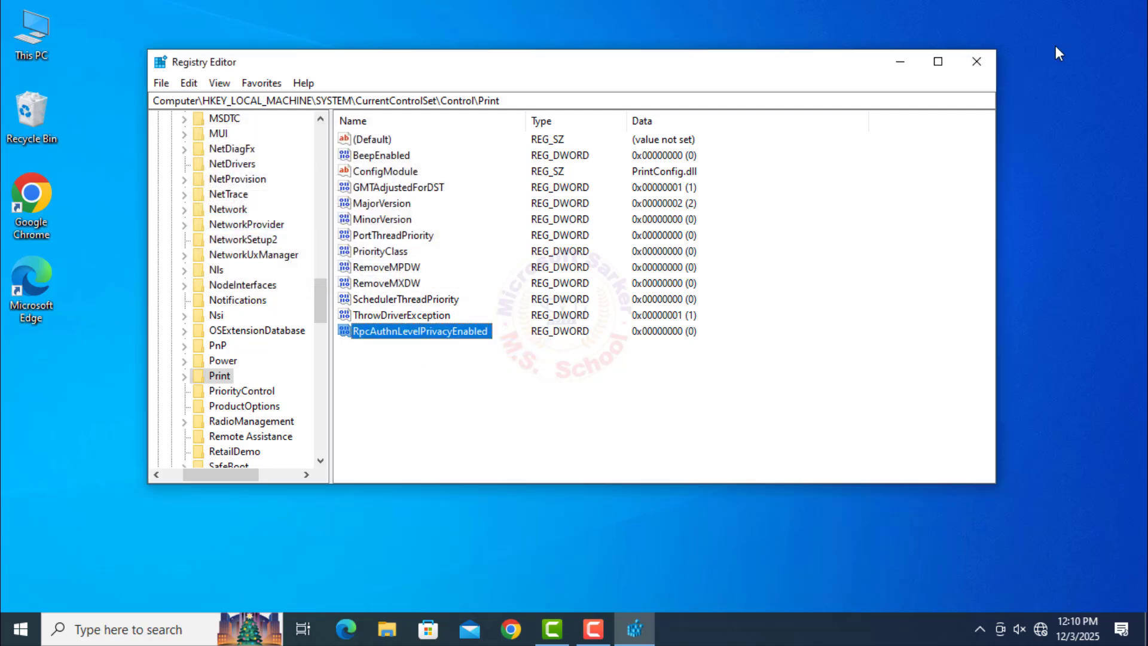
# Step: Open Settings' Troubleshoot page and its additional troubleshooters list
pyautogui.click(76, 635)
pyautogui.write('s')
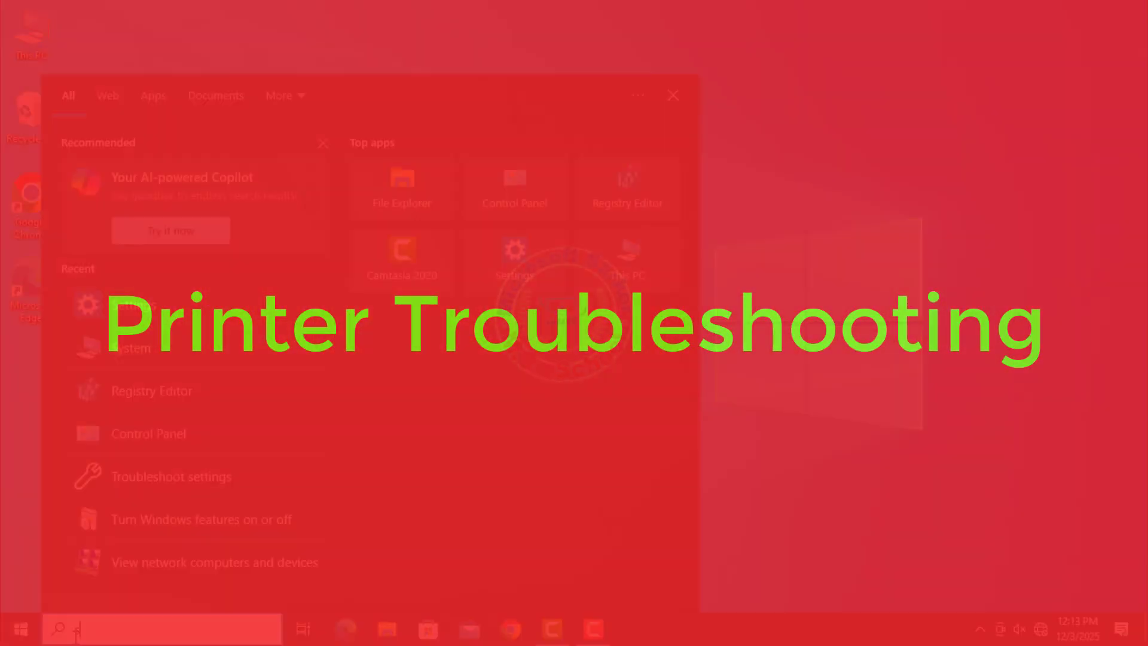
pyautogui.write('yste')
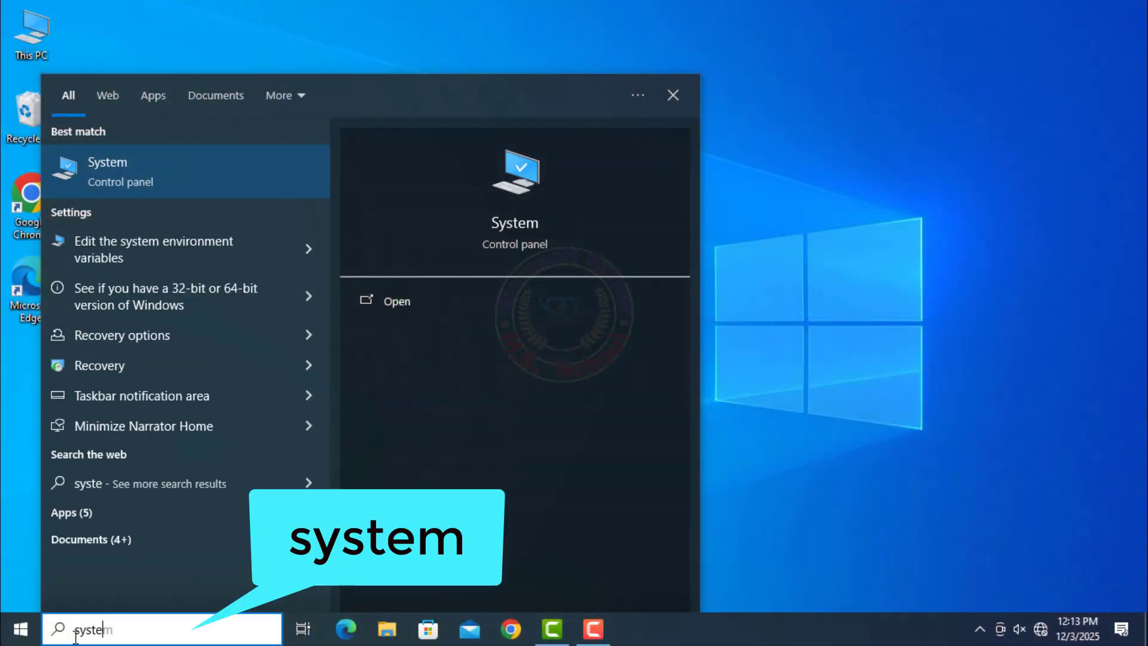
pyautogui.click(108, 167)
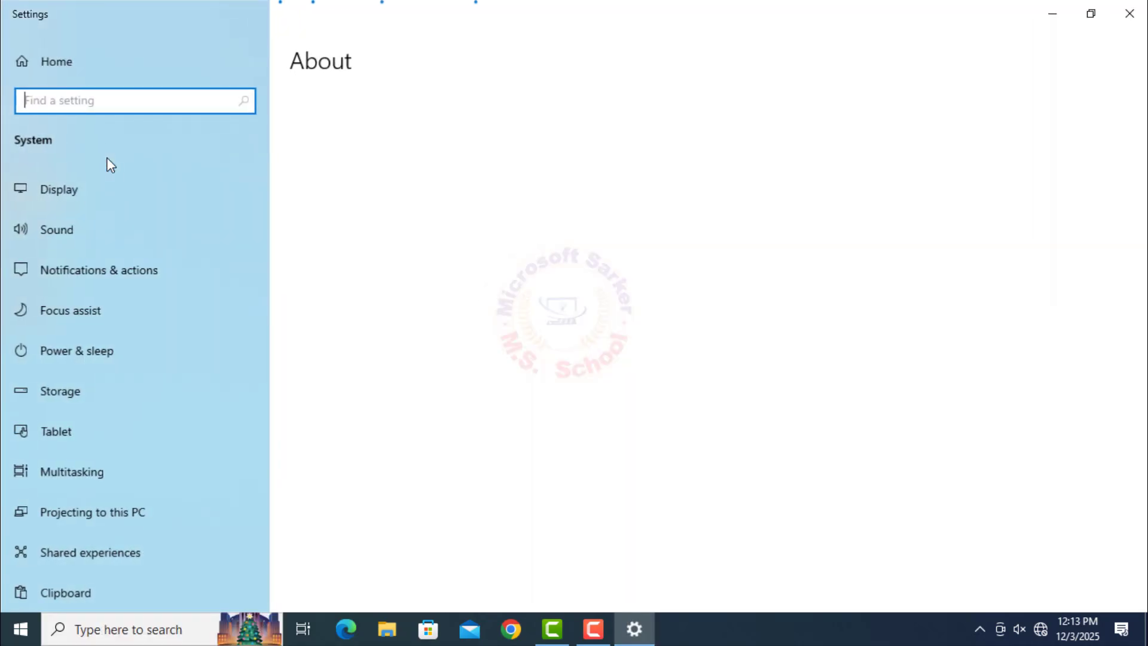
pyautogui.click(92, 105)
pyautogui.write('tr')
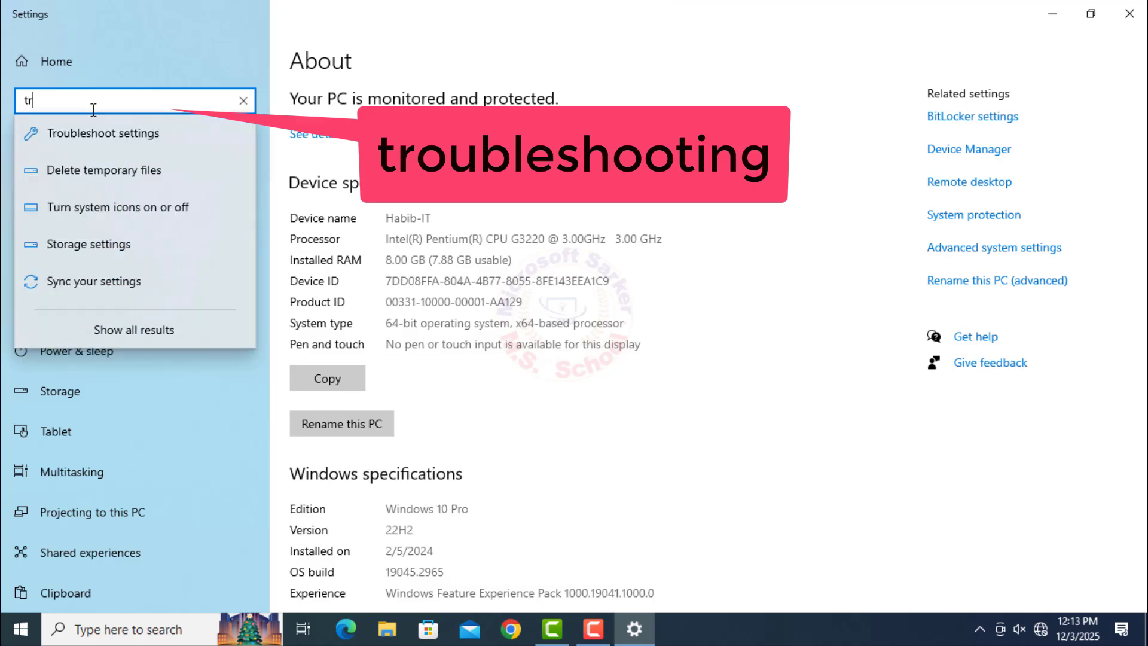
pyautogui.click(102, 135)
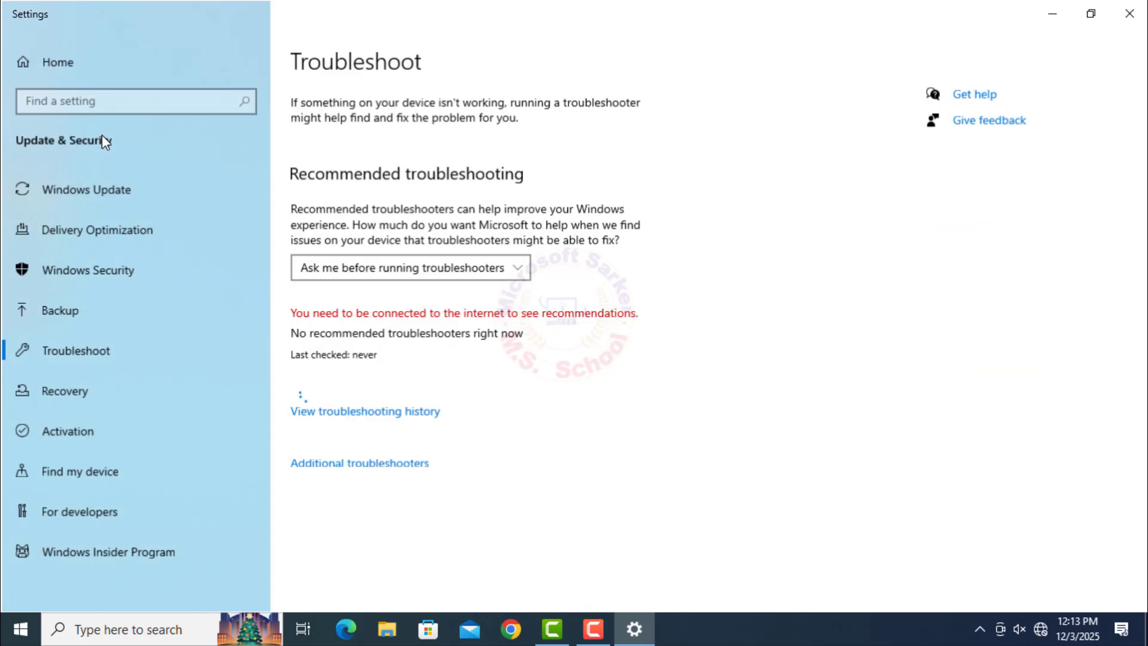
pyautogui.click(335, 463)
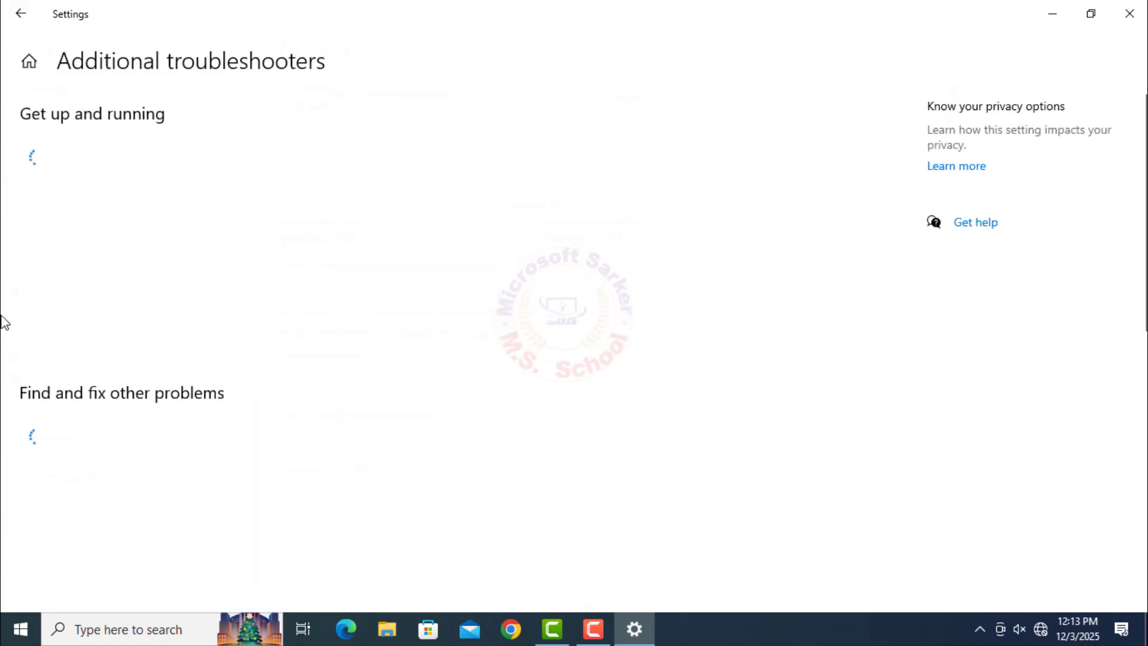
# Step: Run the Printer troubleshooter on EPSON L800 and apply the default-printer fix
pyautogui.click(105, 269)
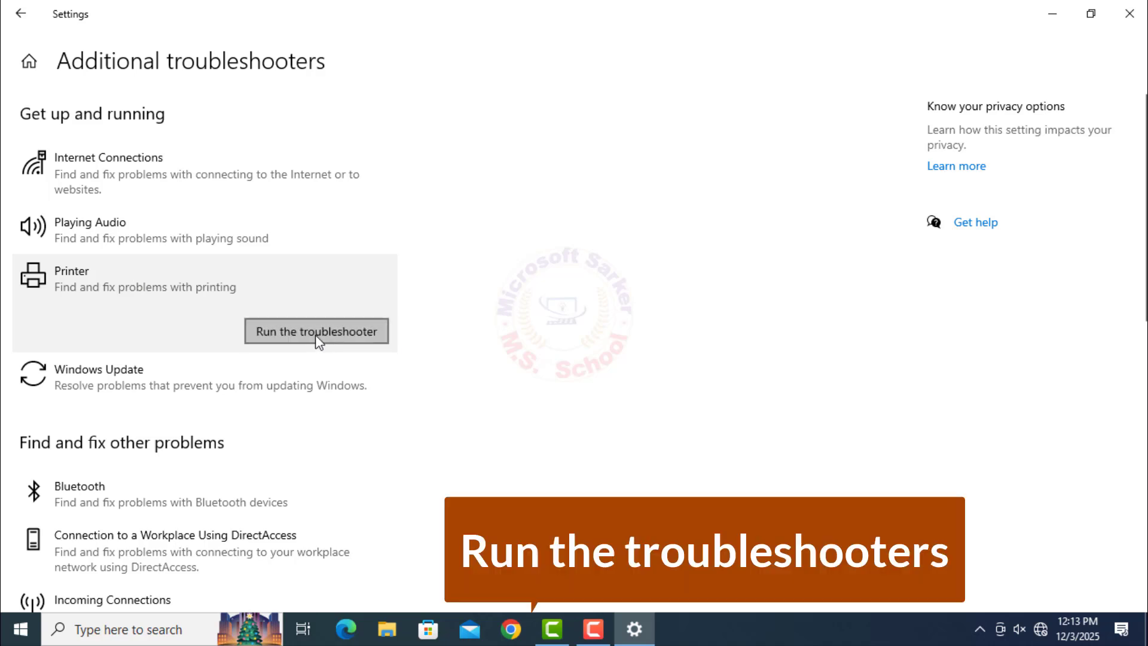
pyautogui.click(318, 332)
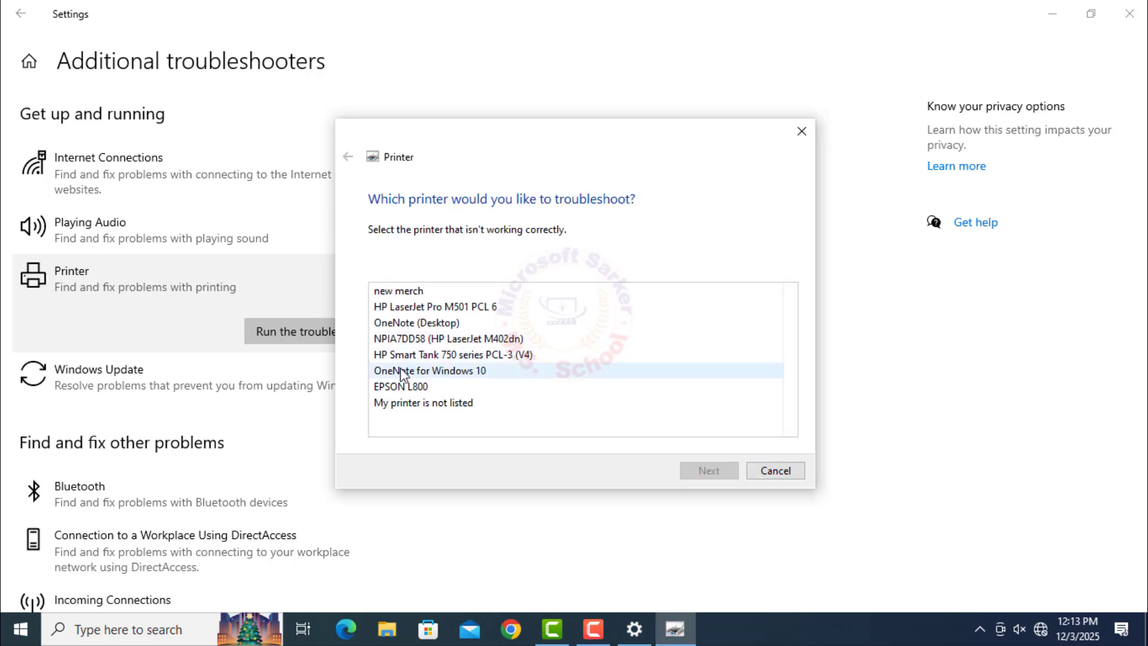
pyautogui.click(404, 388)
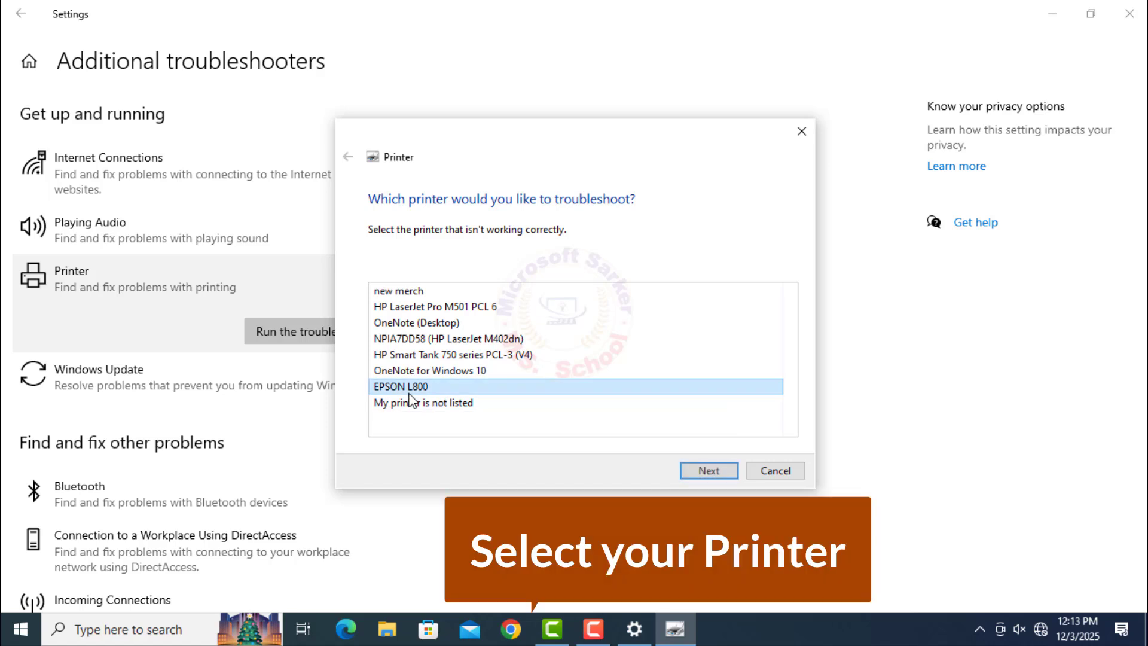
pyautogui.click(708, 470)
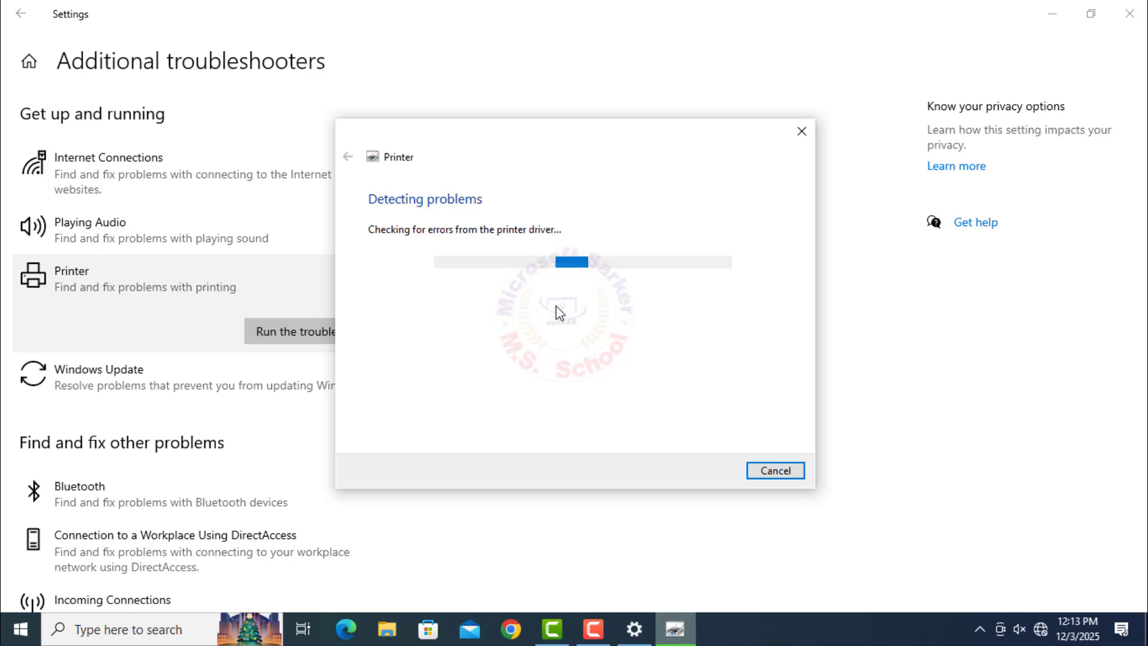
pyautogui.click(465, 276)
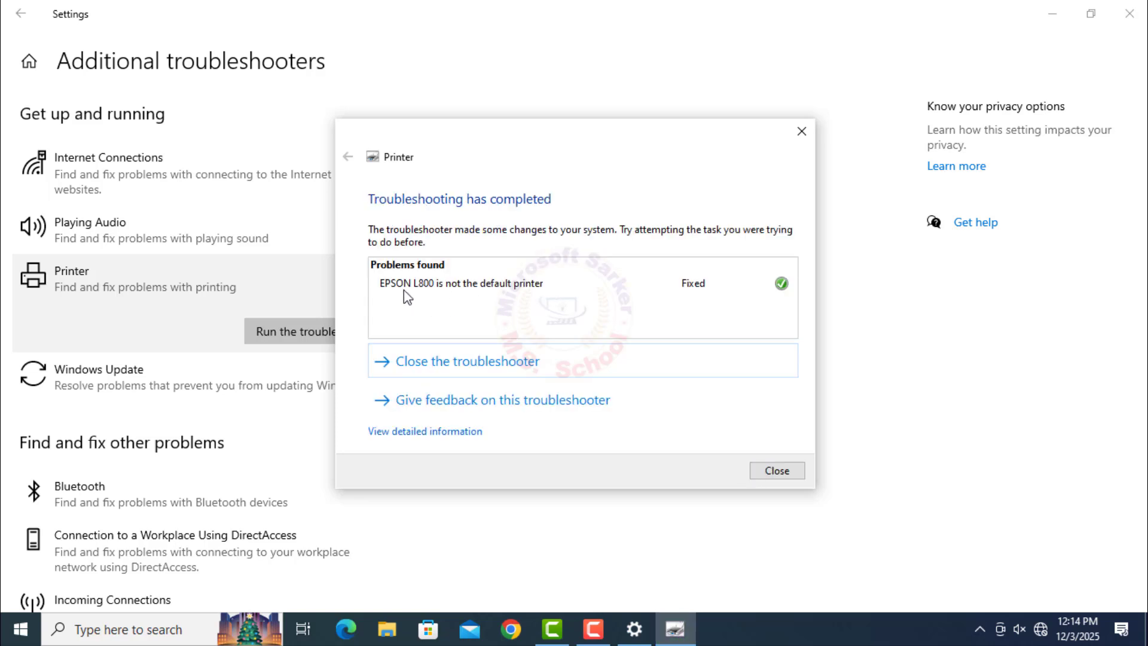
pyautogui.click(784, 472)
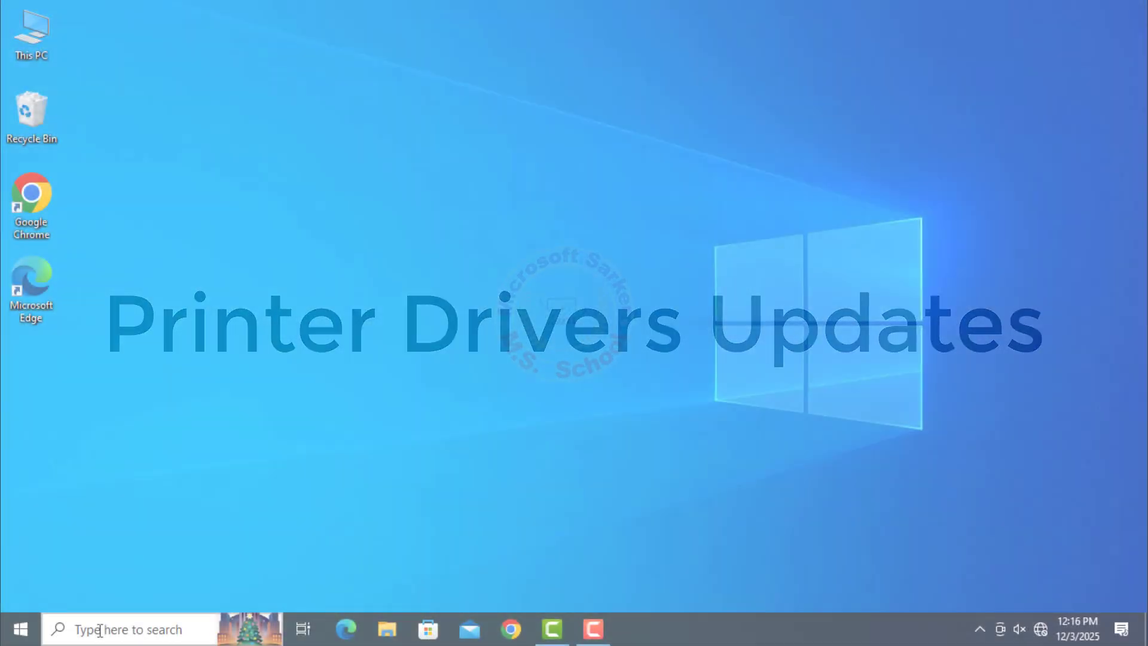
# Step: Open Device Manager and select EPSON L800 Series under Printers
pyautogui.click(100, 629)
pyautogui.write('devic')
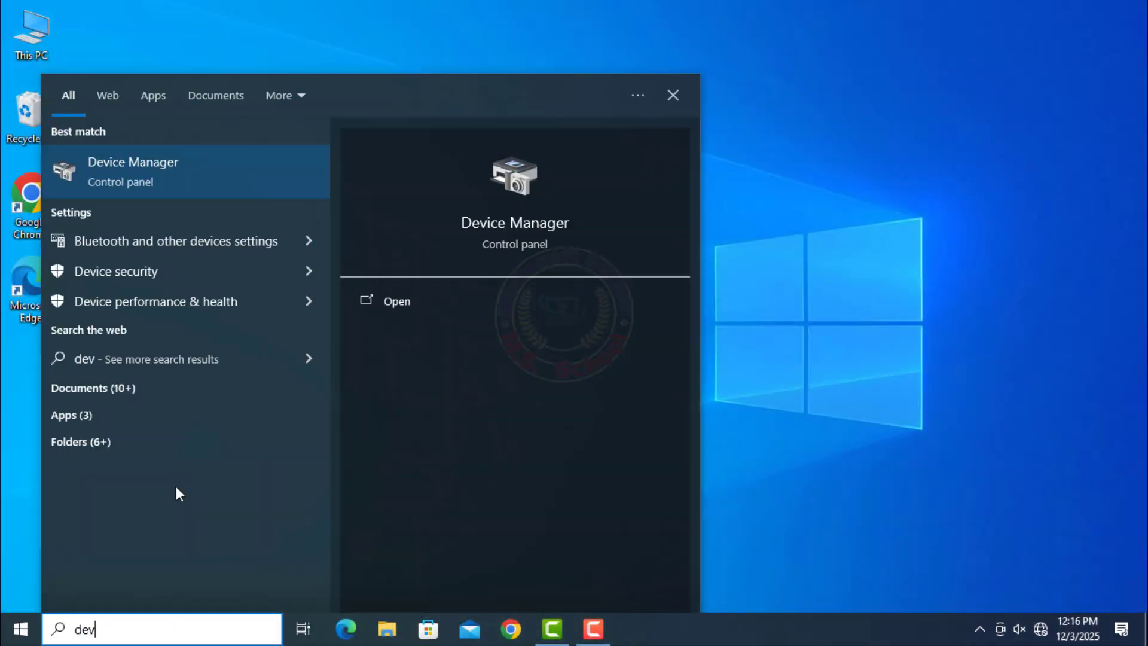
pyautogui.click(144, 166)
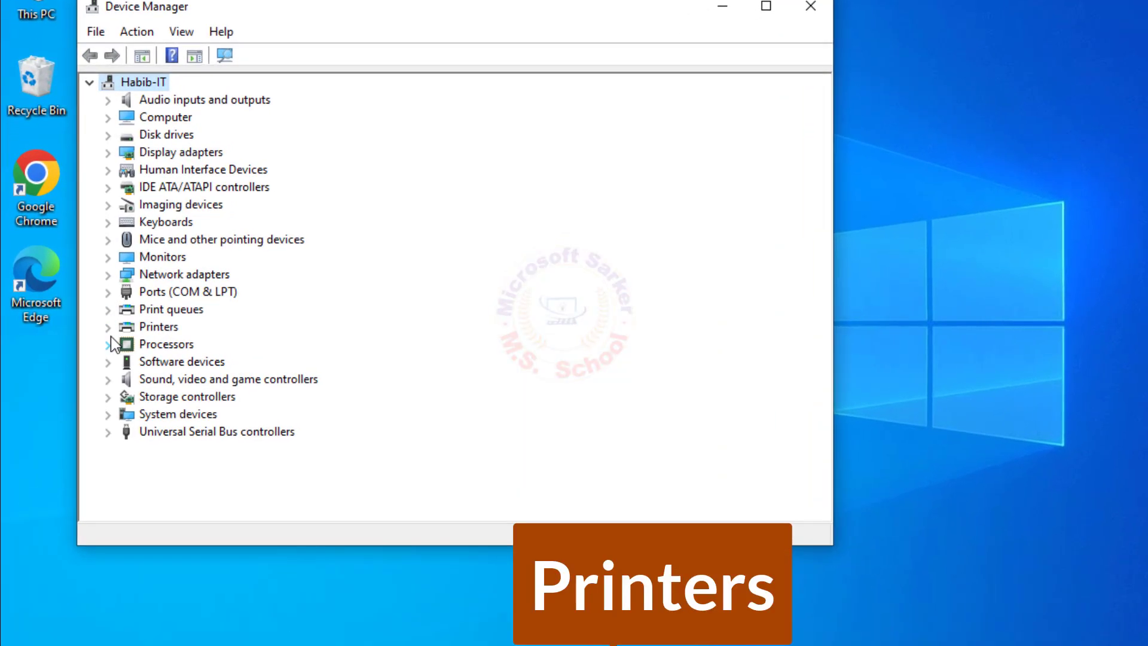
pyautogui.click(108, 327)
pyautogui.click(234, 344)
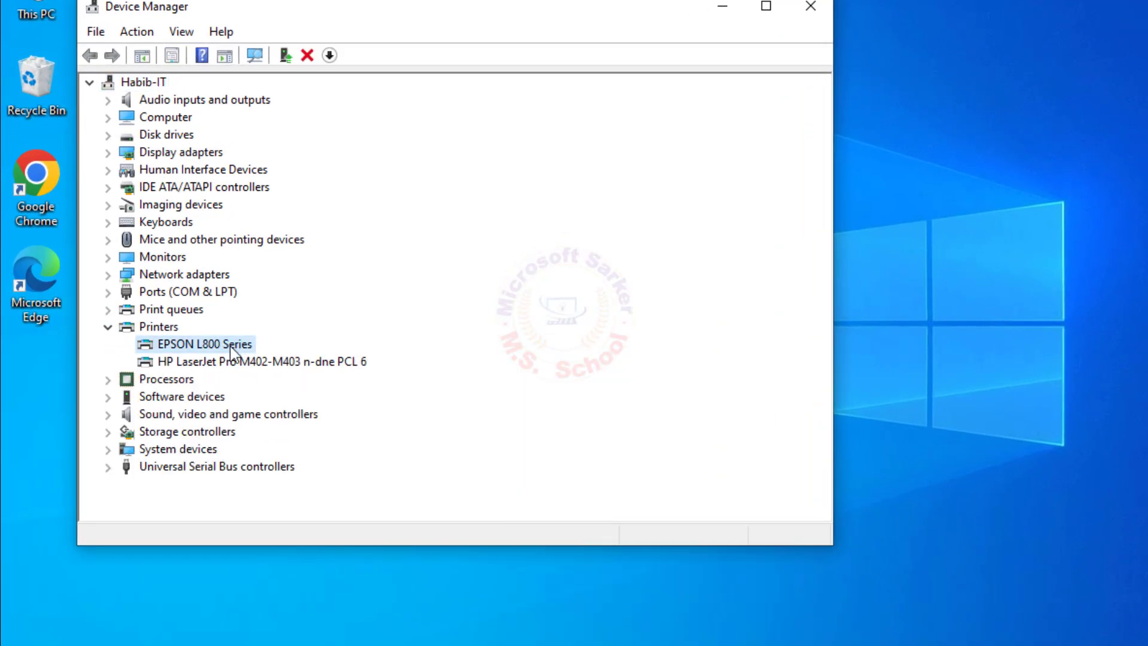
# Step: Search automatically for an EPSON L800 Series driver update, then close Device Manager
pyautogui.rightClick(231, 348)
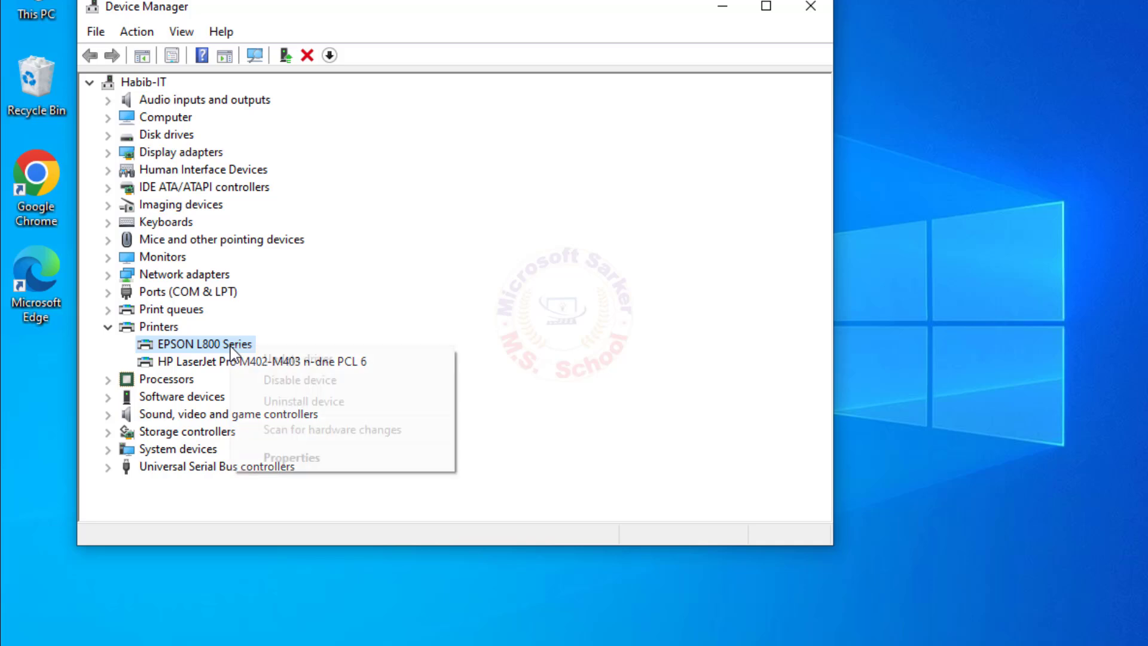
pyautogui.click(274, 361)
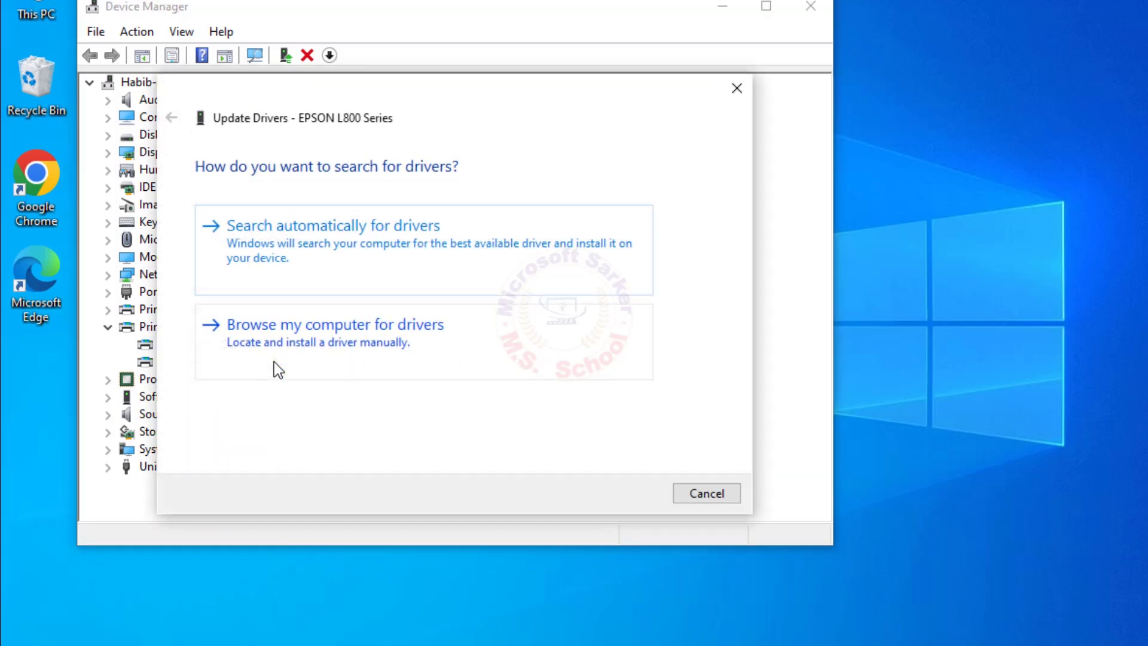
pyautogui.click(286, 232)
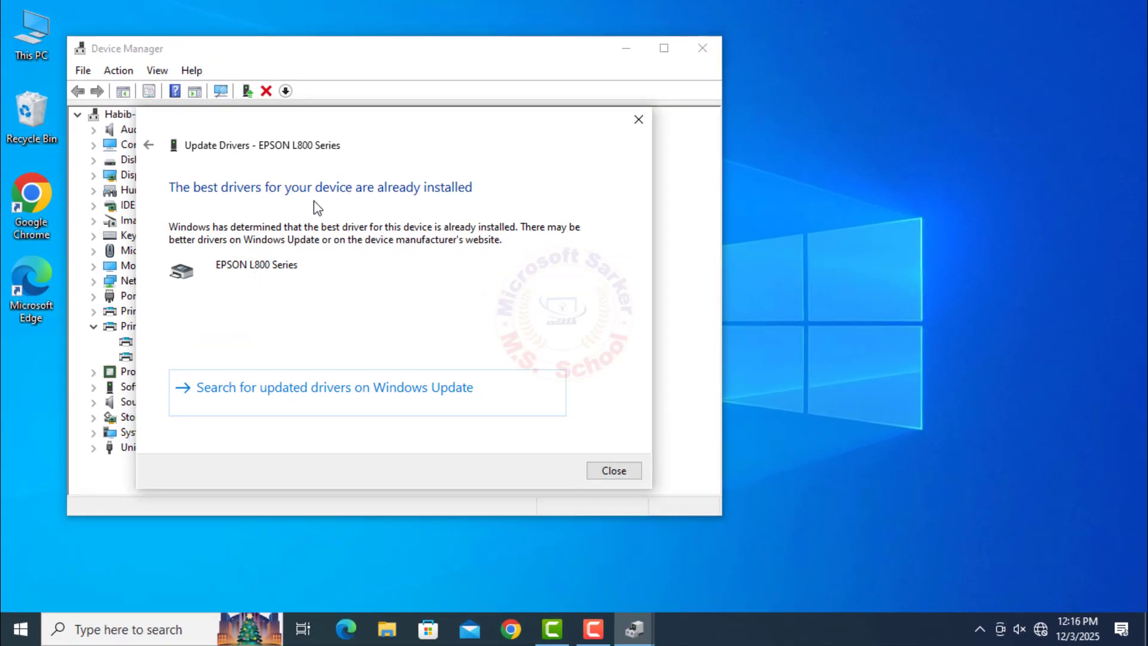
pyautogui.click(626, 472)
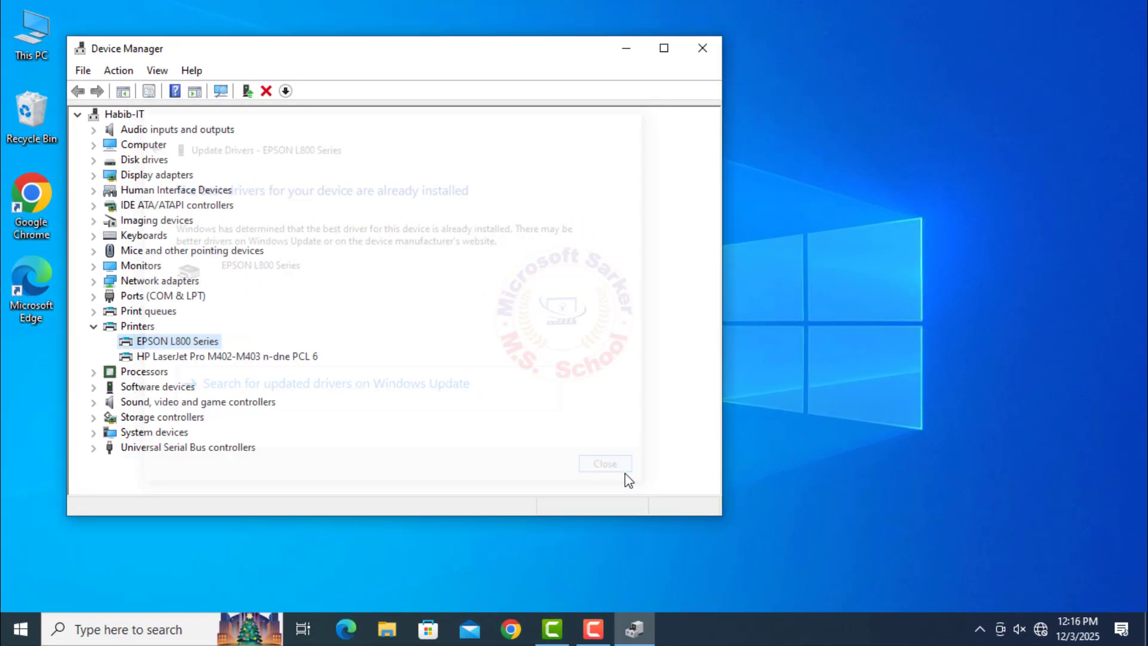
pyautogui.click(706, 46)
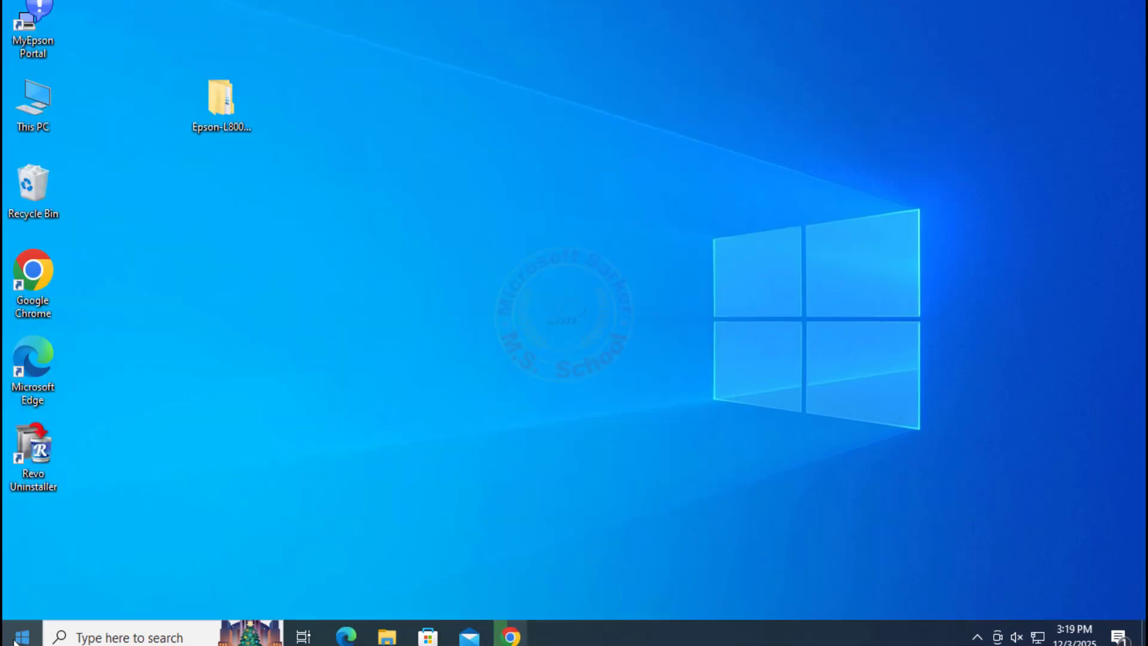
# Step: Bring up the Start menu power options, then open Network and Sharing Centre in Control Panel
pyautogui.click(21, 629)
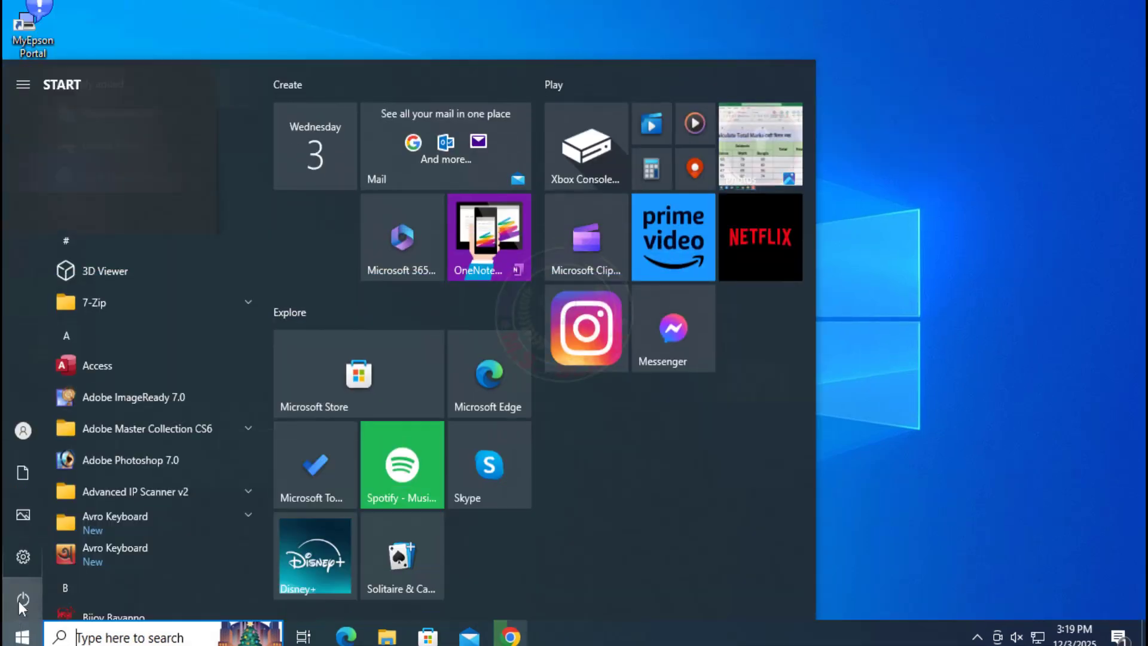
pyautogui.click(19, 601)
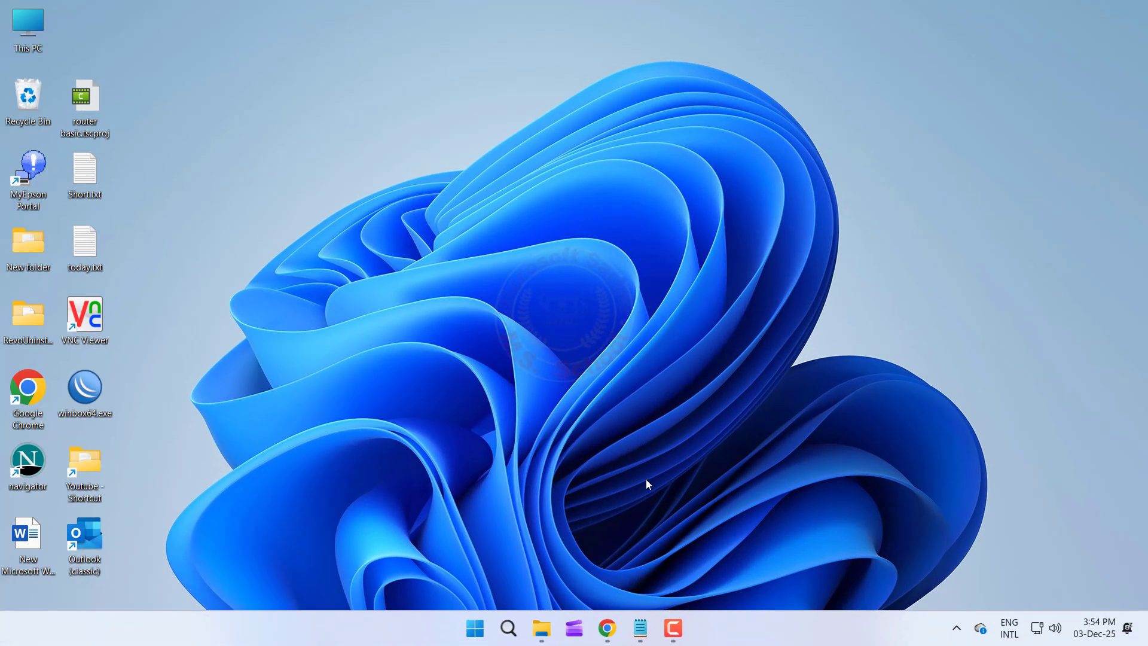
pyautogui.click(509, 638)
pyautogui.write('co')
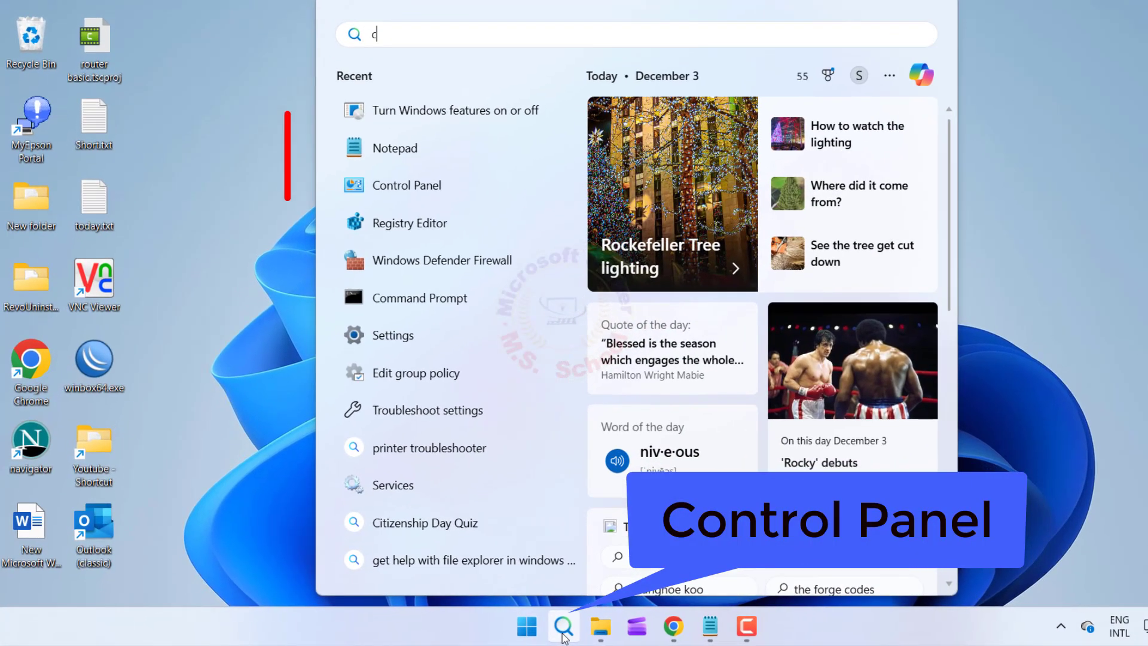
pyautogui.write('n')
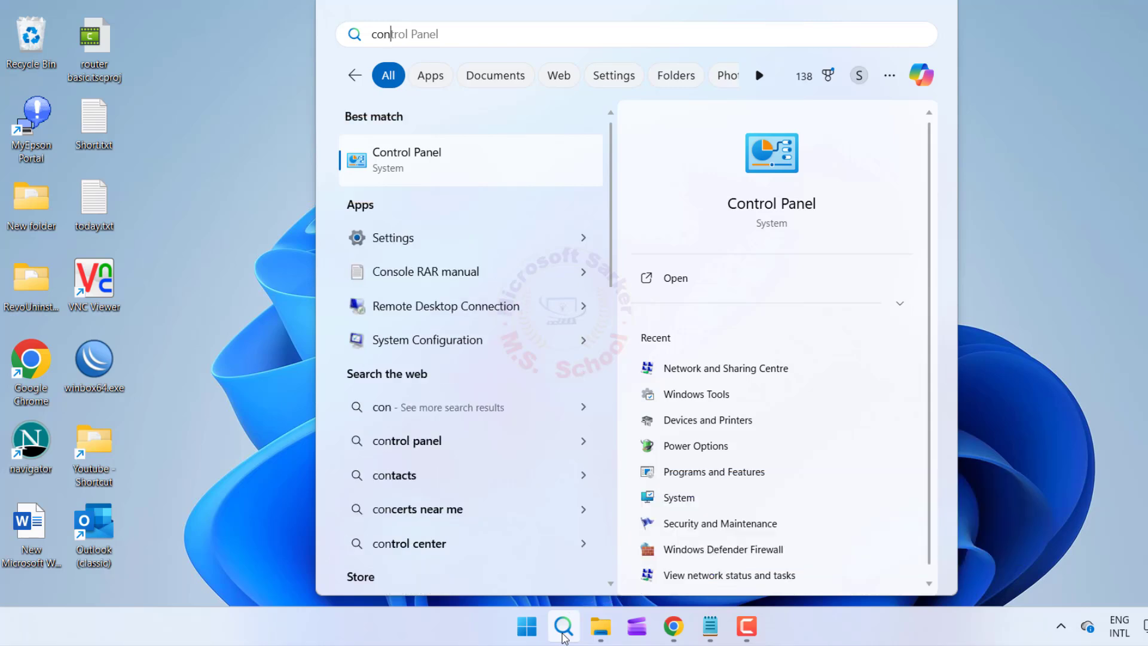
pyautogui.click(416, 160)
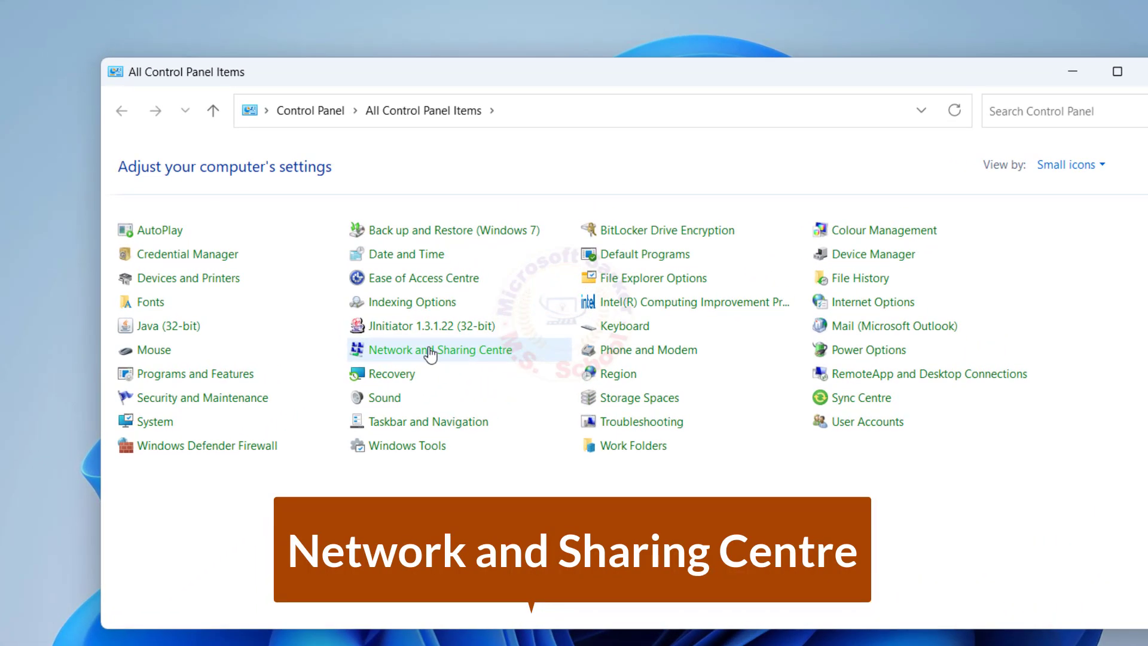
pyautogui.click(431, 354)
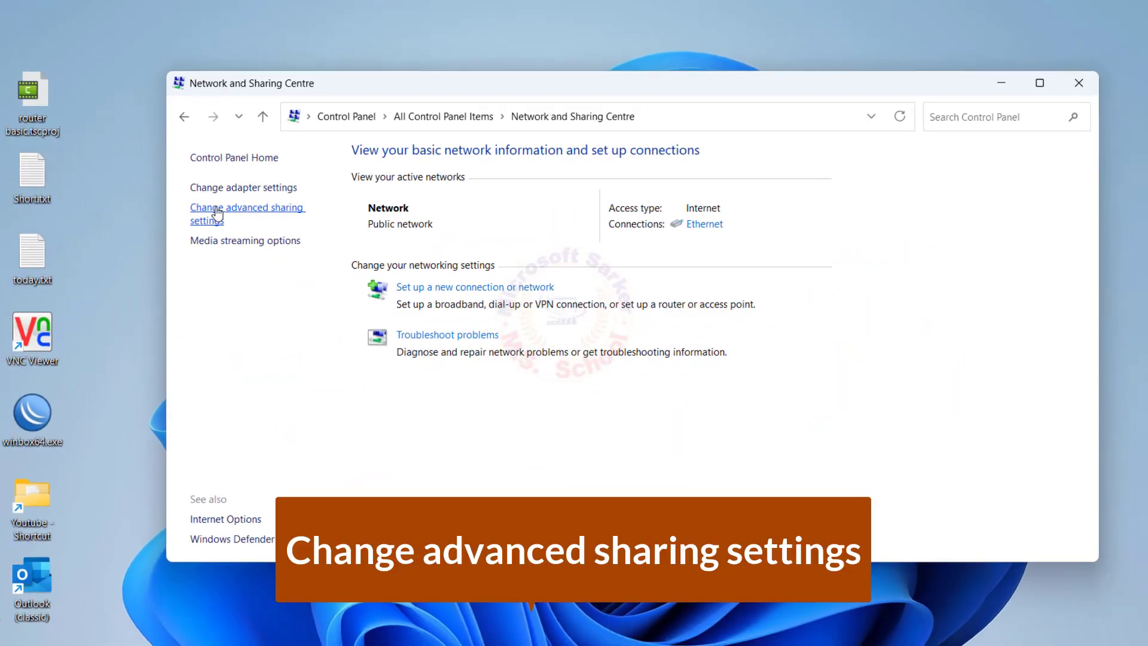
# Step: In Advanced sharing settings, keep private network discovery and file and printer sharing on
pyautogui.click(149, 227)
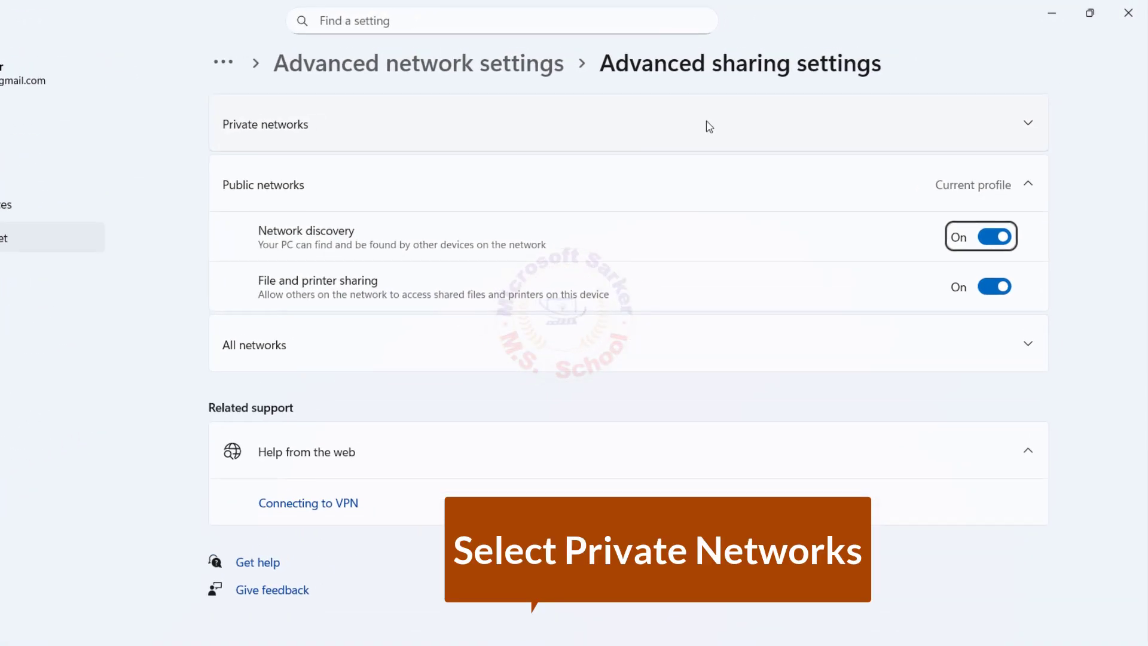
pyautogui.click(1029, 124)
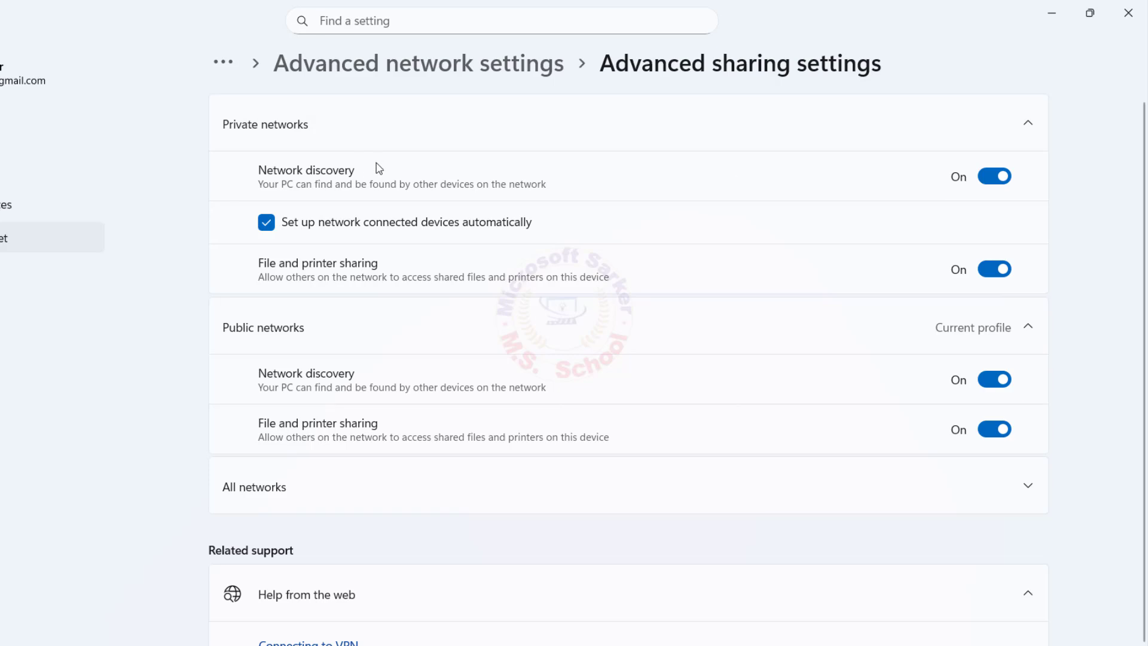
pyautogui.click(999, 178)
pyautogui.click(1004, 181)
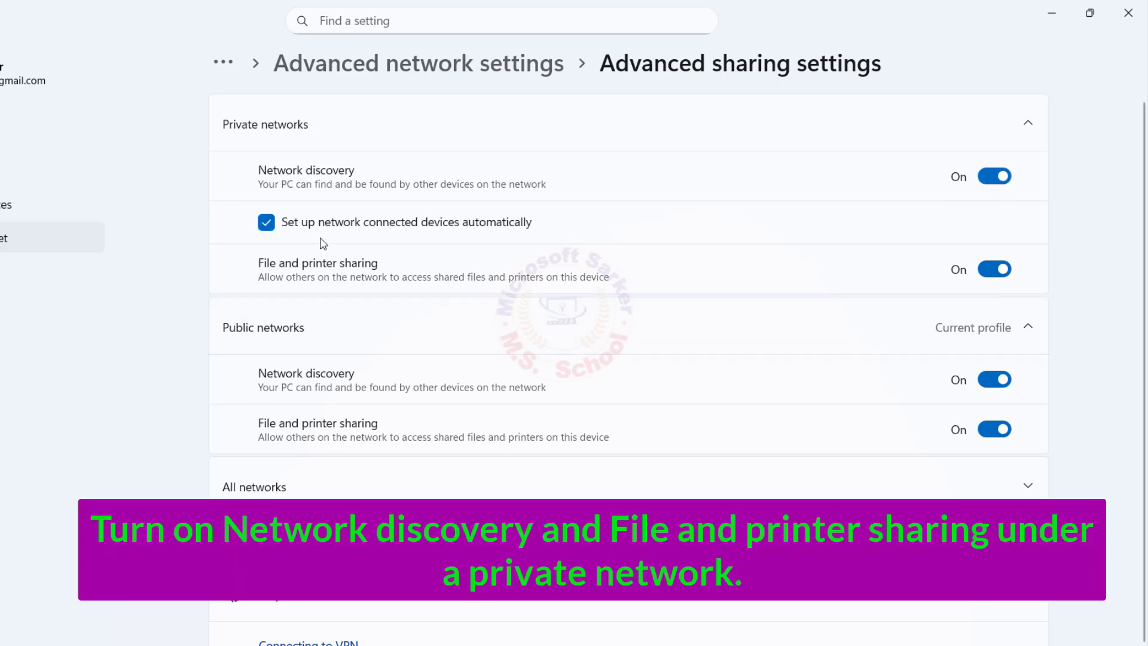
pyautogui.click(993, 269)
pyautogui.click(996, 269)
# Step: Leave password-protected sharing off under All networks, then close Settings and Network and Sharing Centre
pyautogui.scroll(-1, 323, 452)
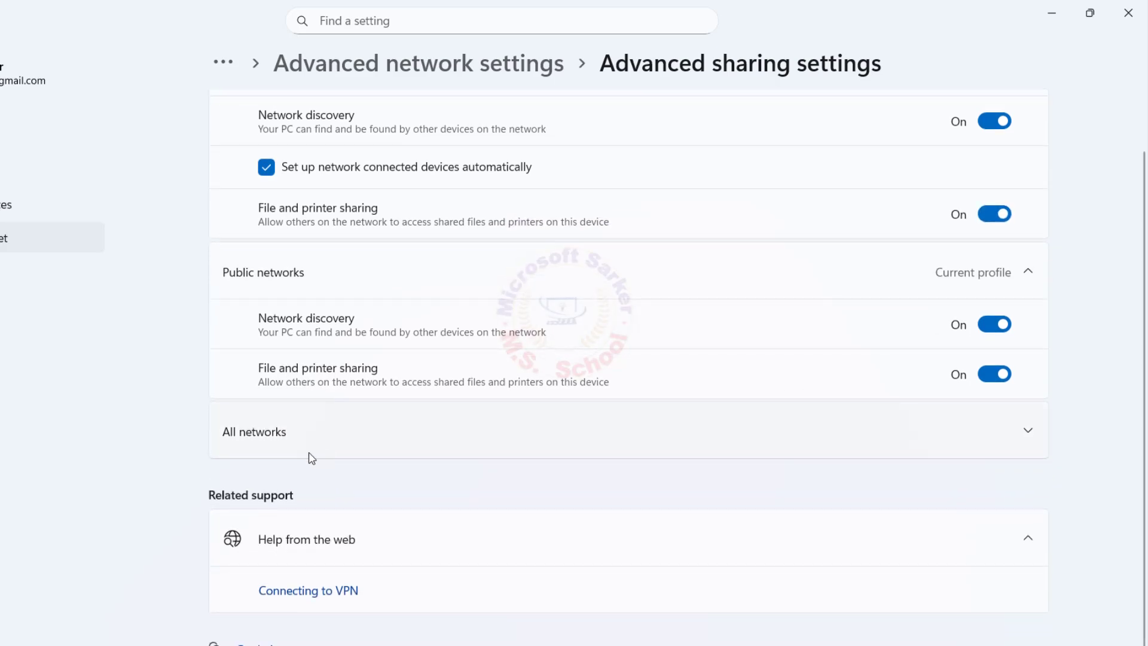
pyautogui.click(1028, 433)
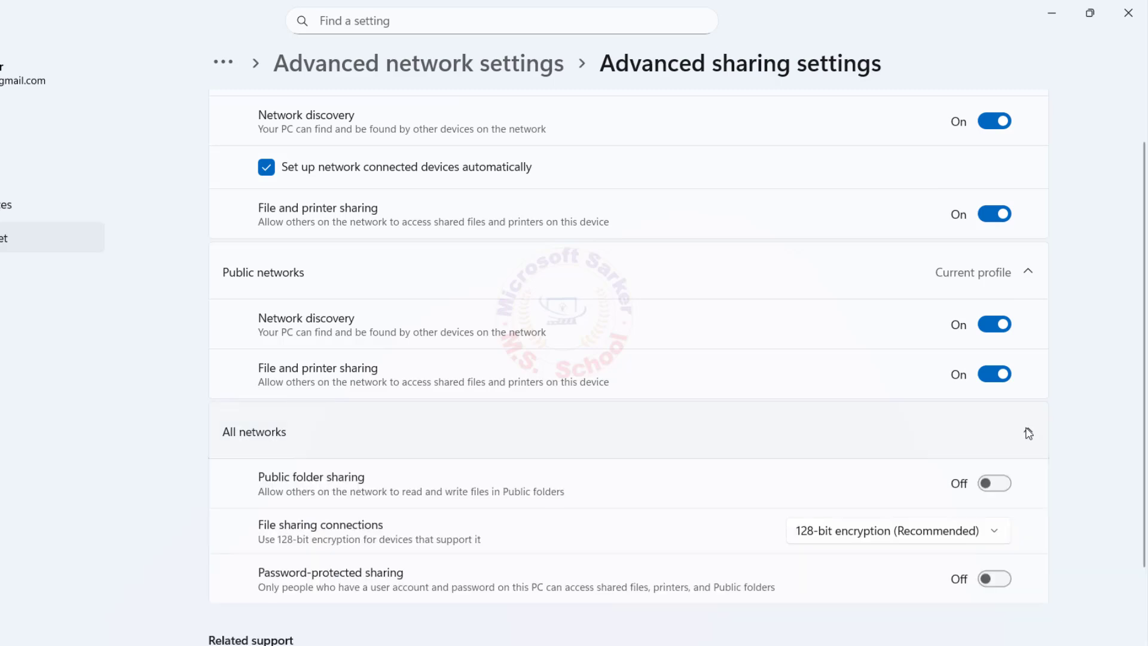
pyautogui.scroll(-2, 1021, 436)
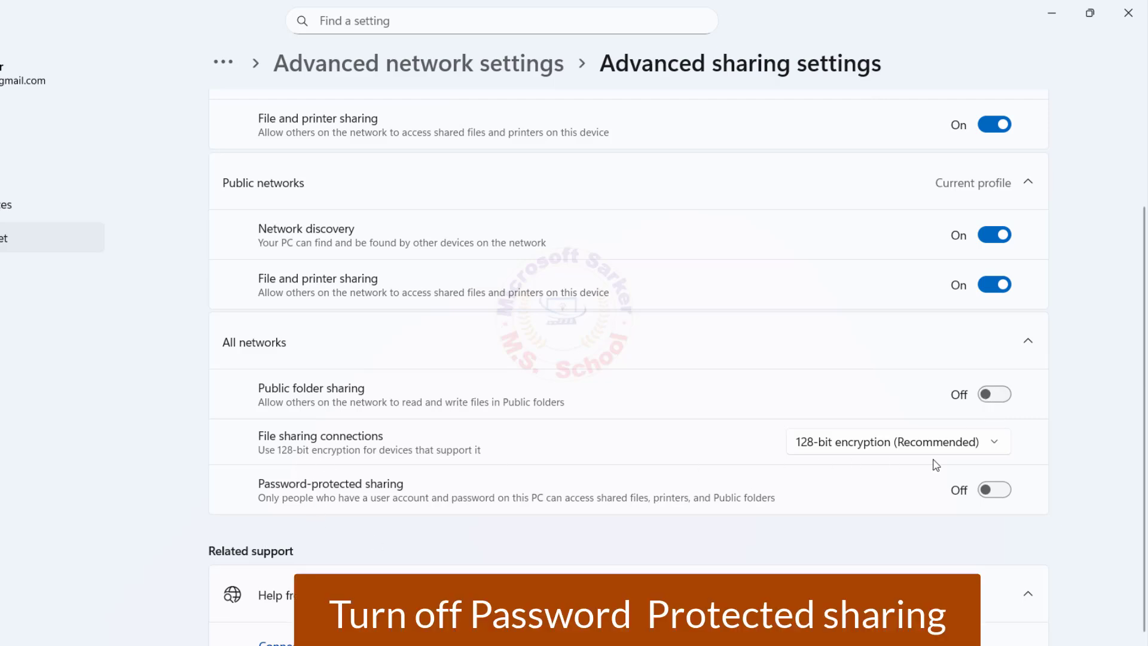
pyautogui.click(1006, 493)
pyautogui.click(1005, 494)
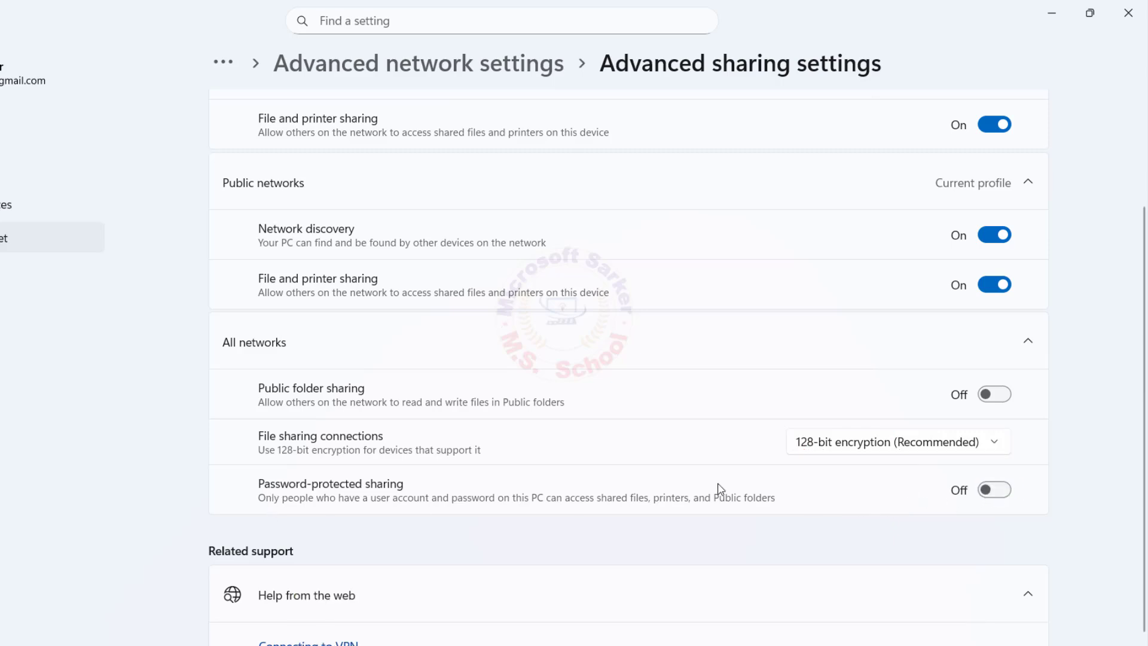
pyautogui.scroll(-2, 777, 489)
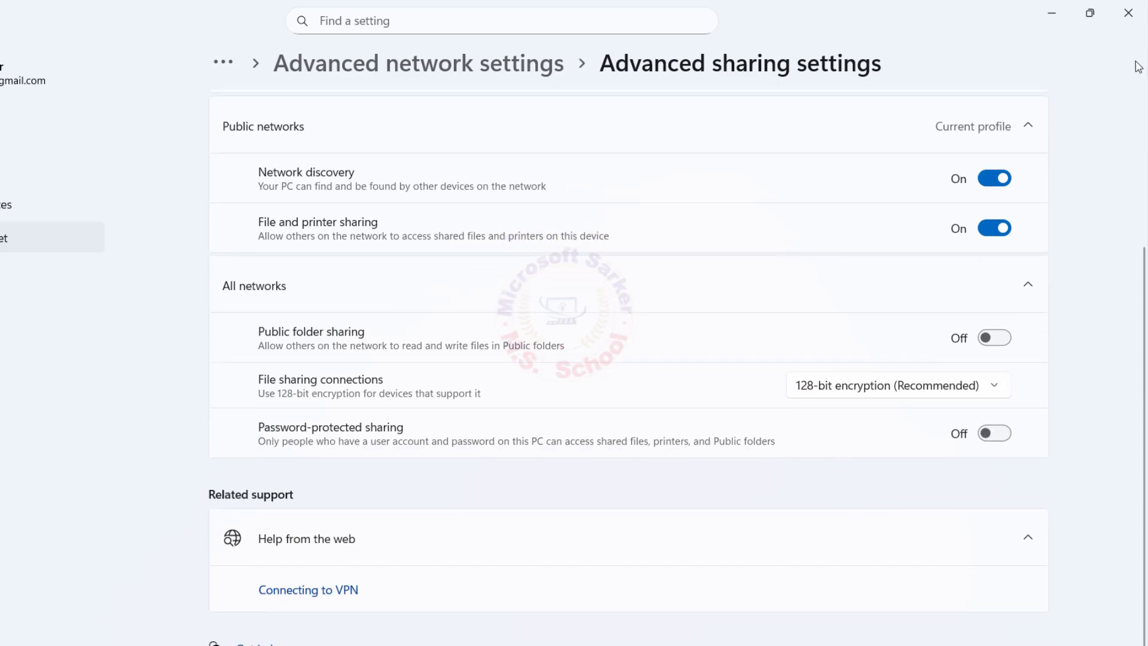
pyautogui.click(1136, 9)
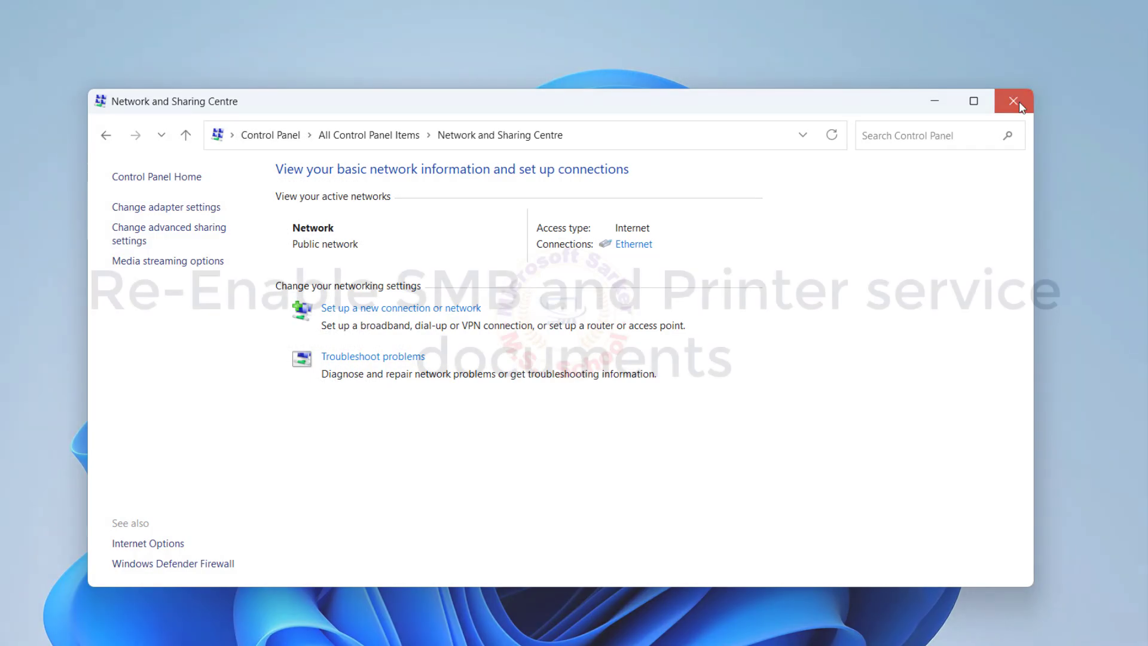
pyautogui.click(1016, 102)
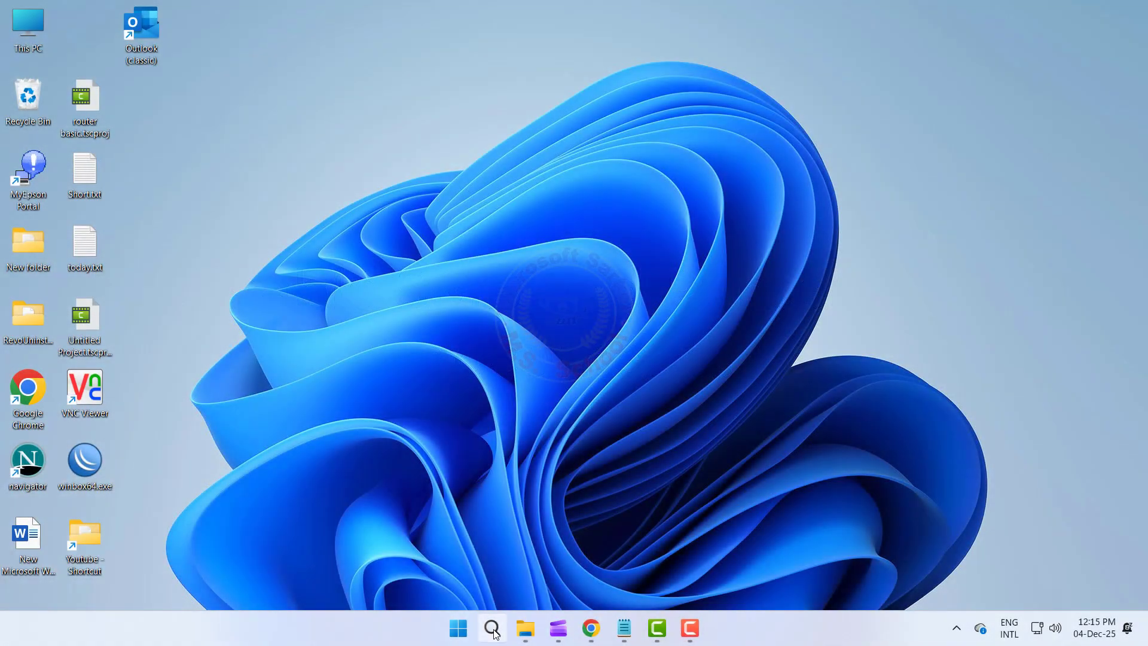
# Step: Search Windows for 'turn windows' and open 'Turn Windows features on or off'
pyautogui.click(492, 629)
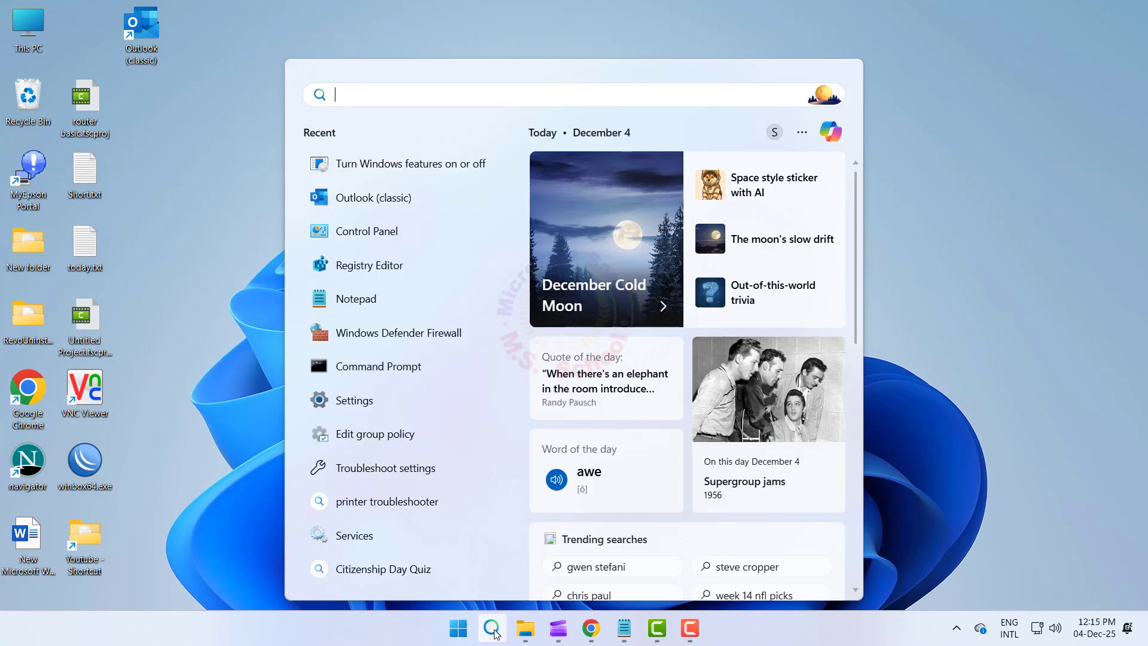
pyautogui.write('turn')
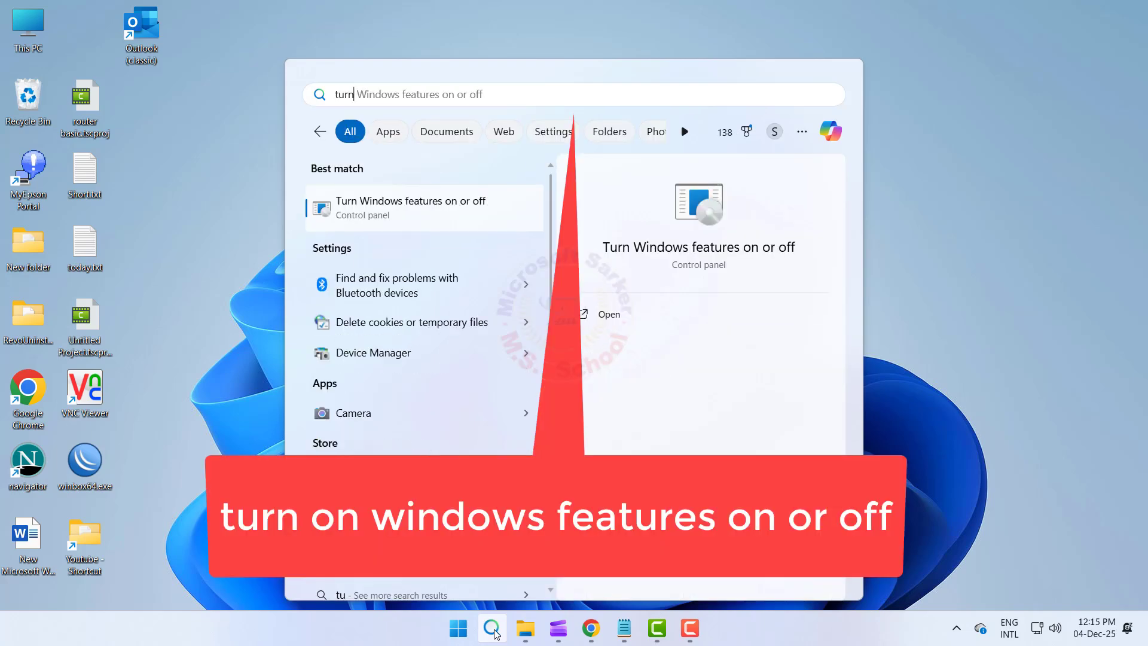
pyautogui.write(' win')
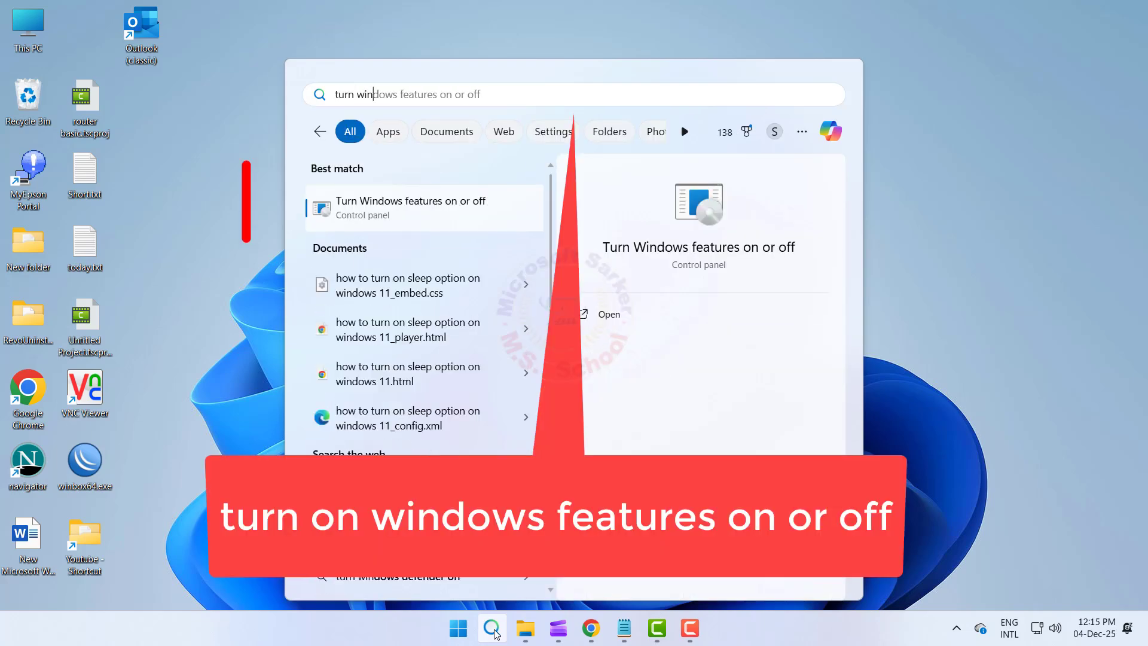
pyautogui.write('dows')
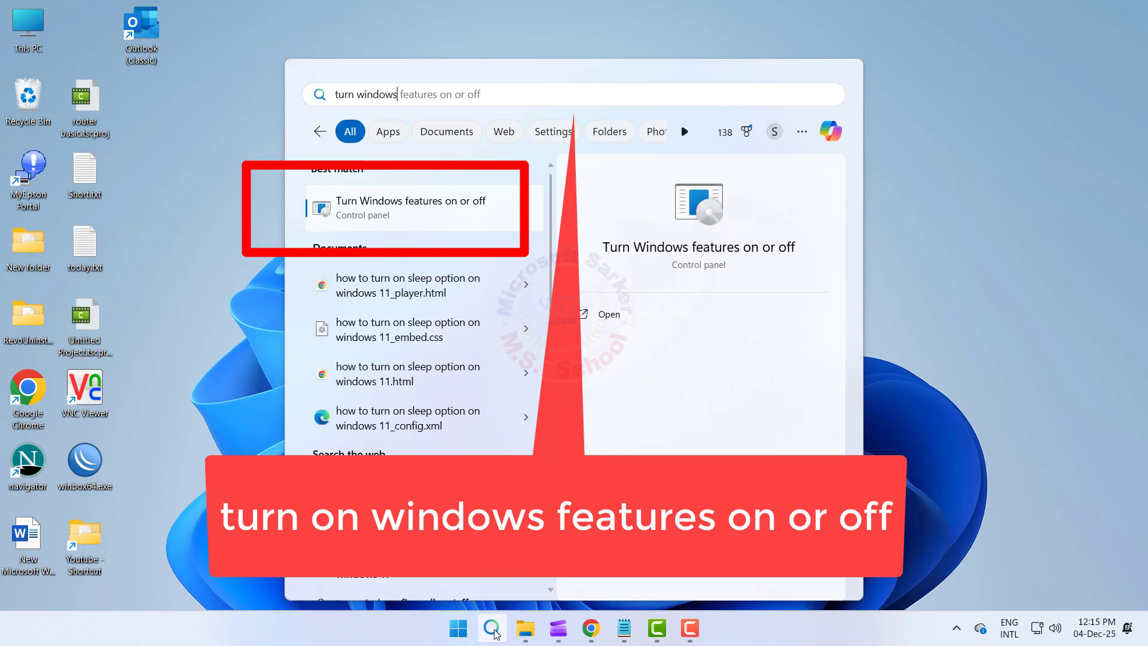
pyautogui.click(387, 214)
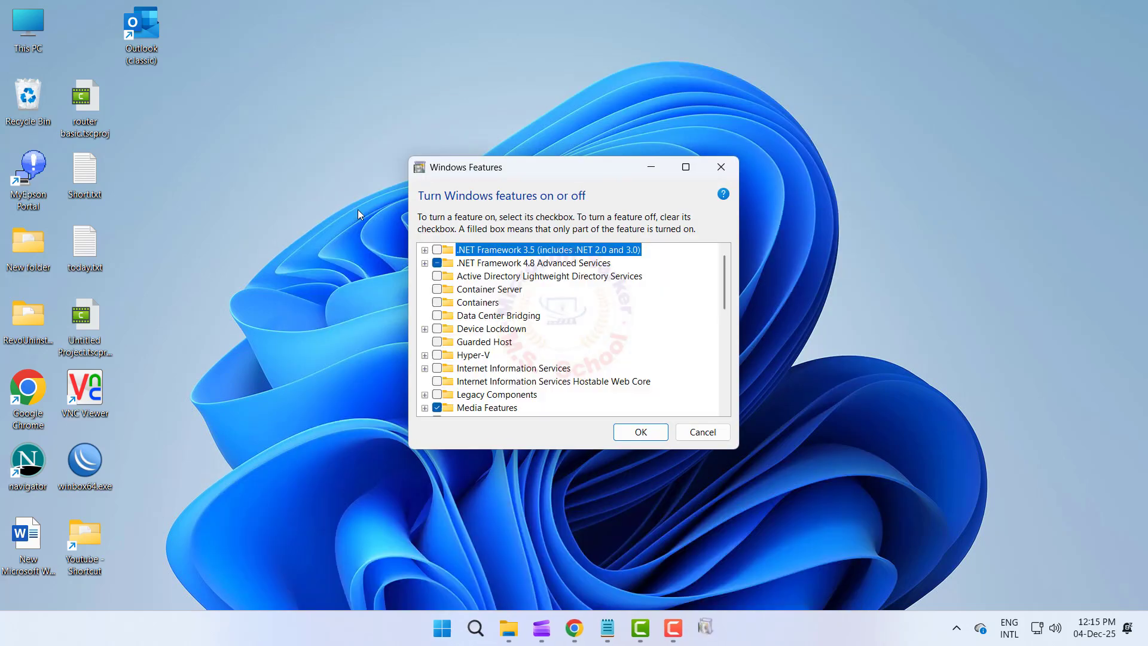
# Step: Maximize Windows Features and enable LPD Print Service and LPR Port Monitor under Print and Document Services
pyautogui.click(686, 168)
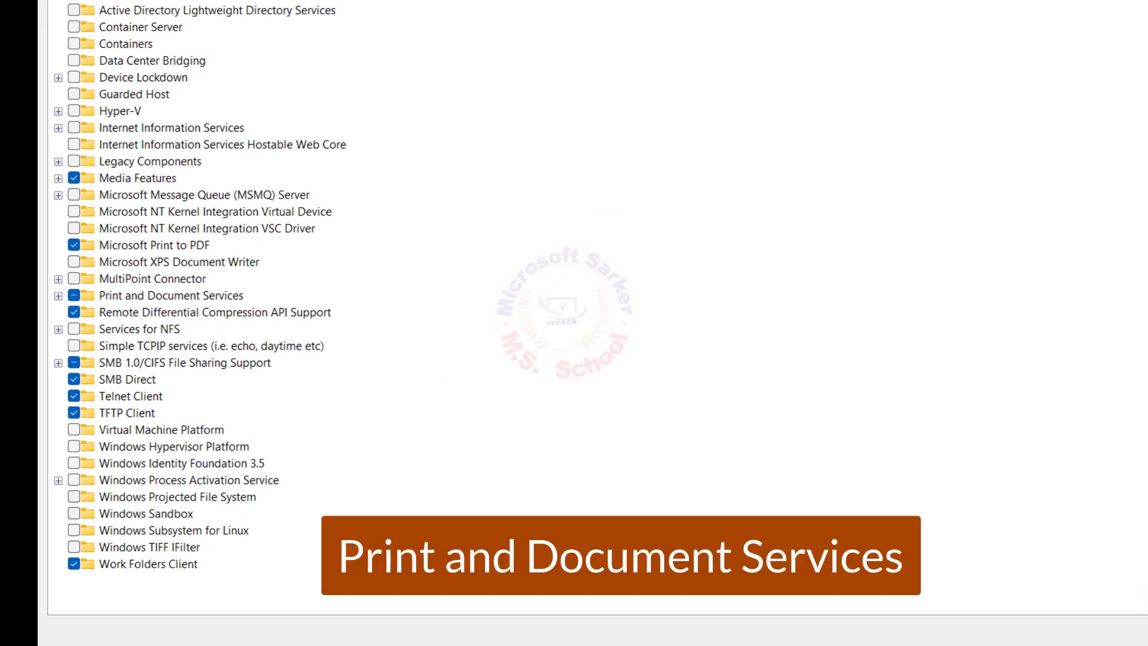
pyautogui.click(58, 296)
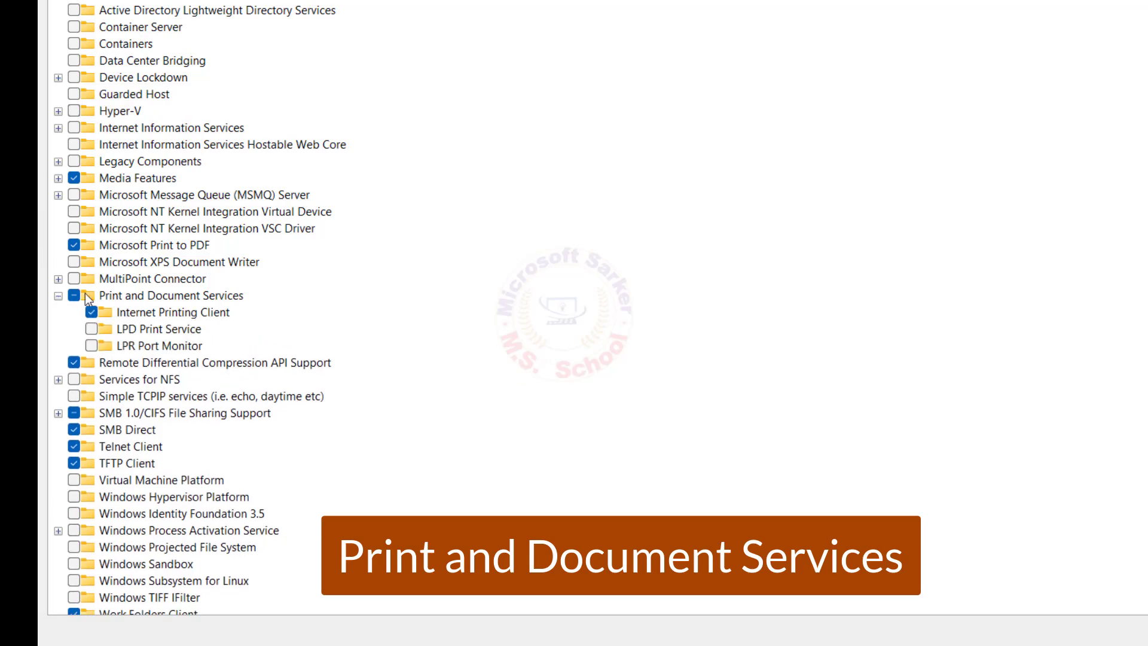
pyautogui.click(91, 330)
pyautogui.click(91, 345)
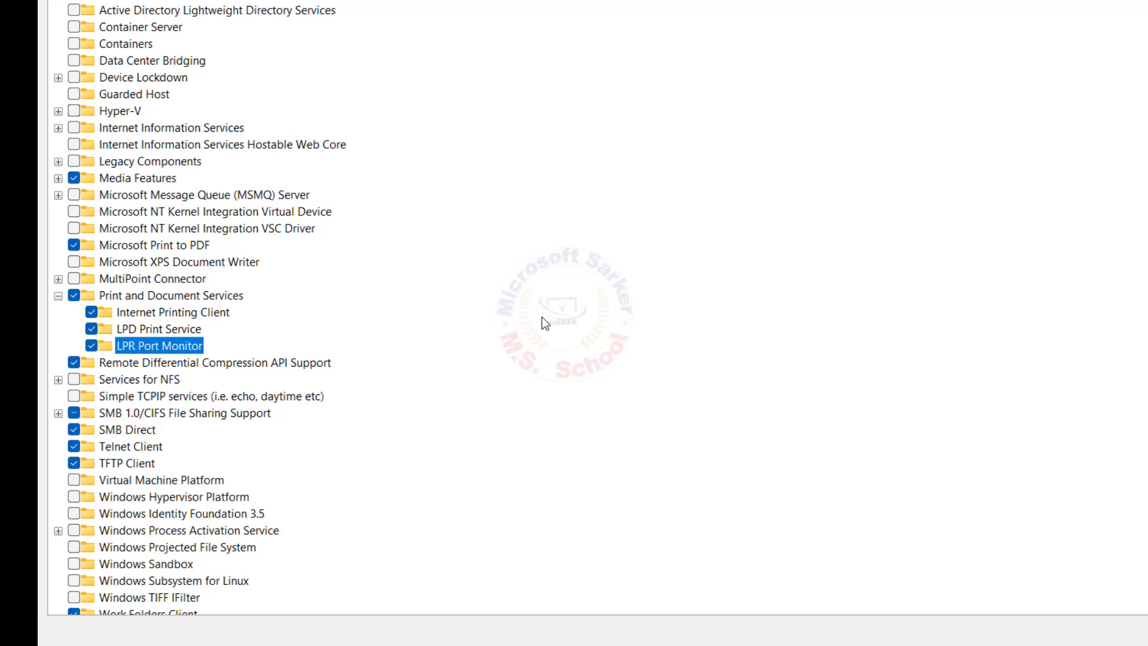
pyautogui.scroll(-1, 542, 317)
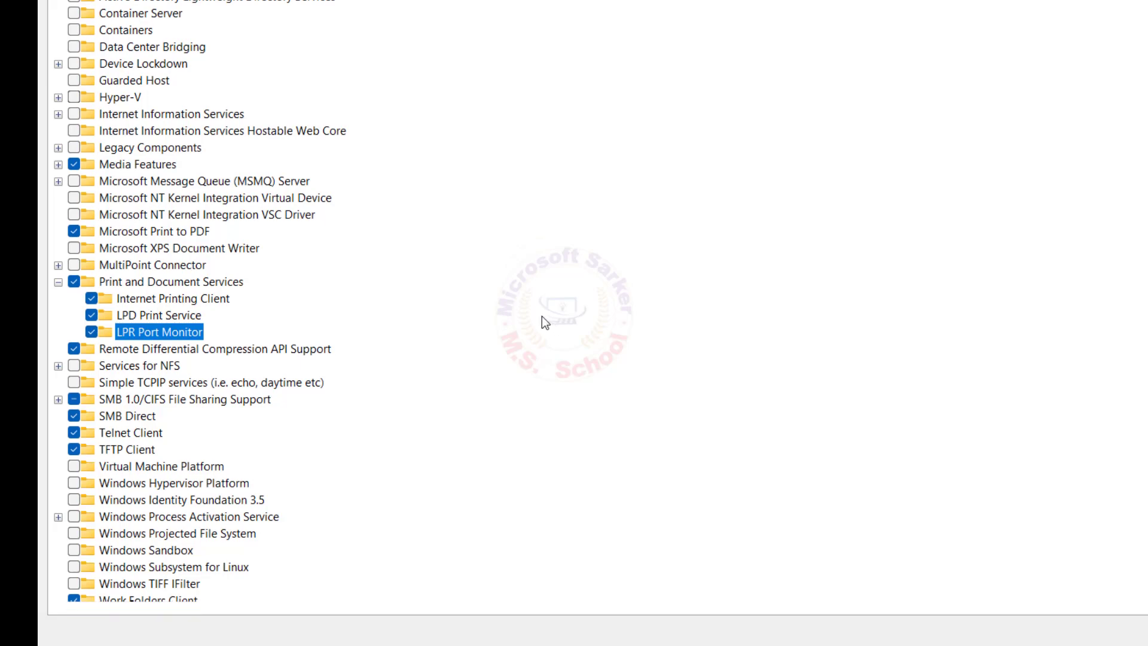
# Step: Enable SMB 1.0/CIFS Automatic Removal, Client and Server, then apply the changes with OK
pyautogui.click(58, 396)
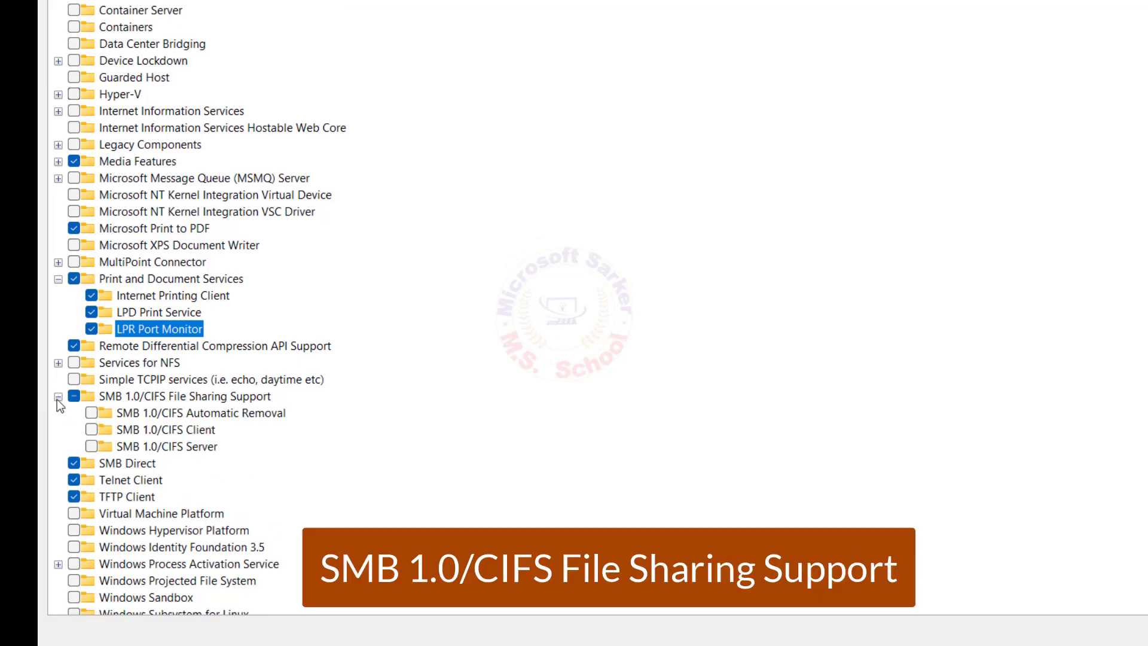
pyautogui.click(222, 398)
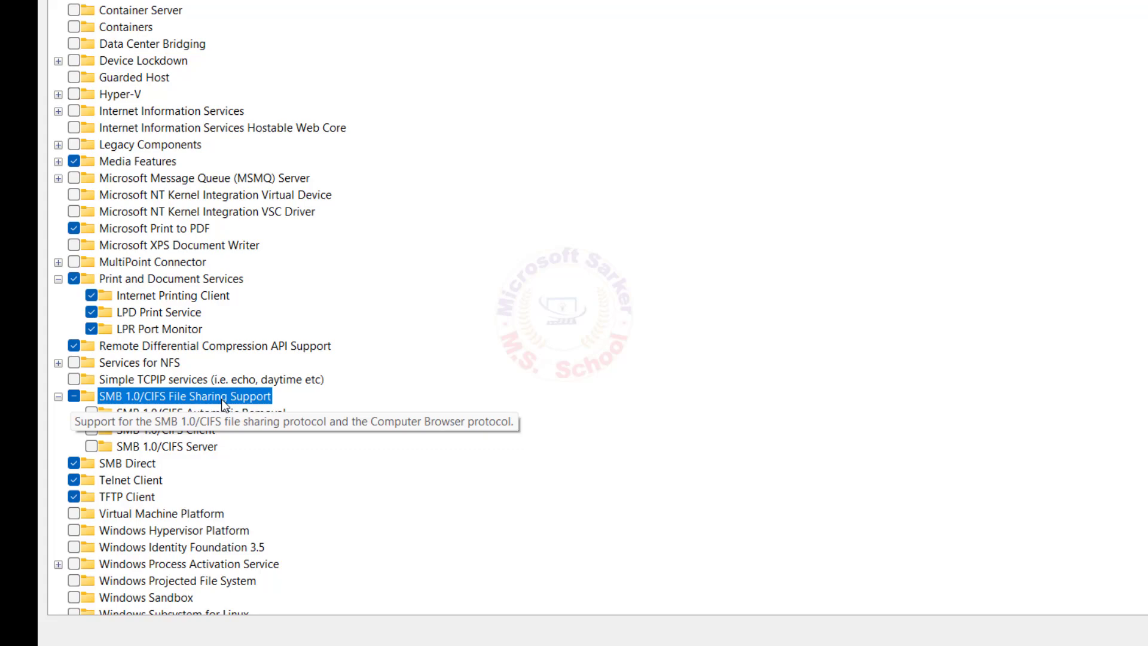
pyautogui.click(91, 413)
pyautogui.click(91, 429)
pyautogui.click(92, 446)
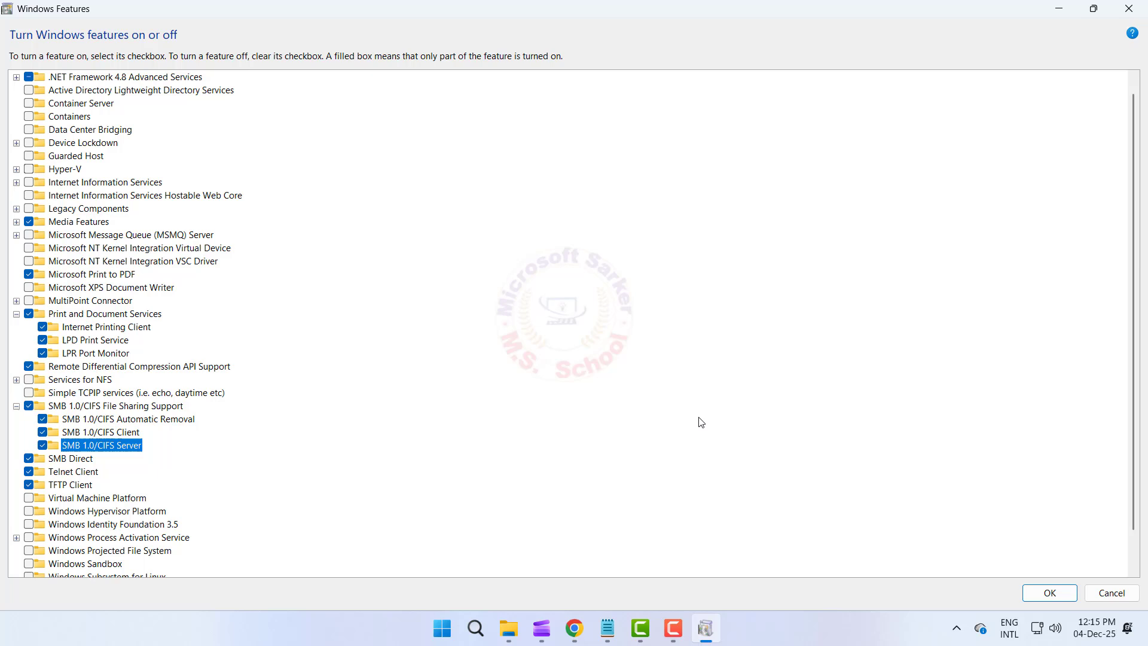
pyautogui.scroll(-2, 698, 421)
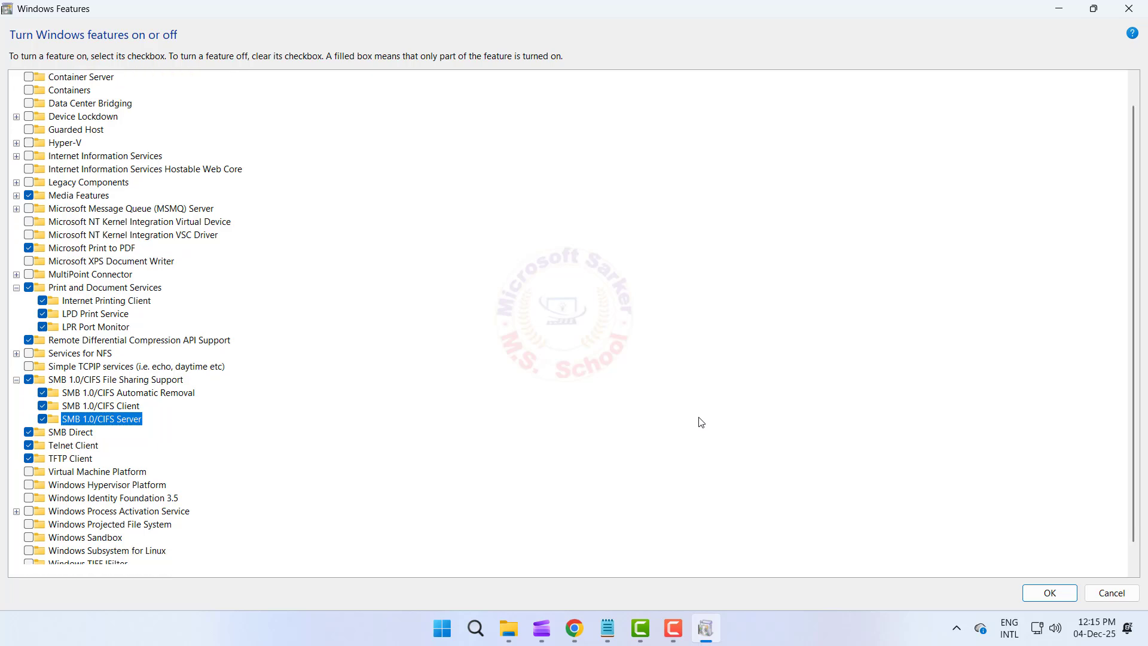
pyautogui.click(1053, 594)
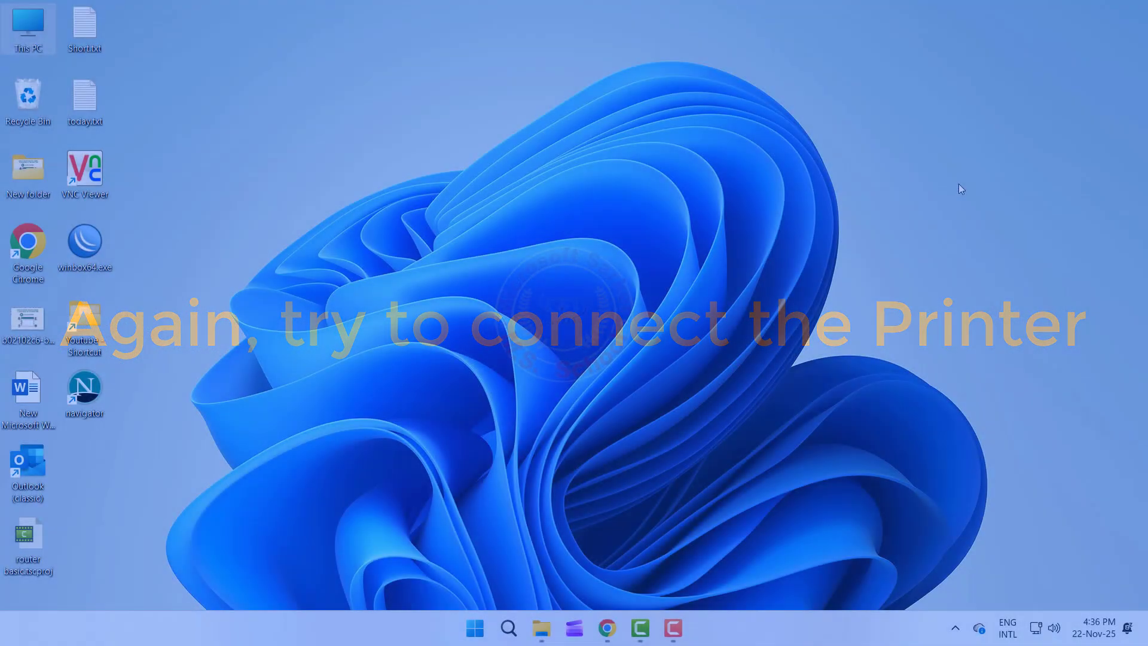
# Step: Open \\192.168.1.5 from Run and connect to its shared EPSON L800 Series printer
pyautogui.press('super+r')
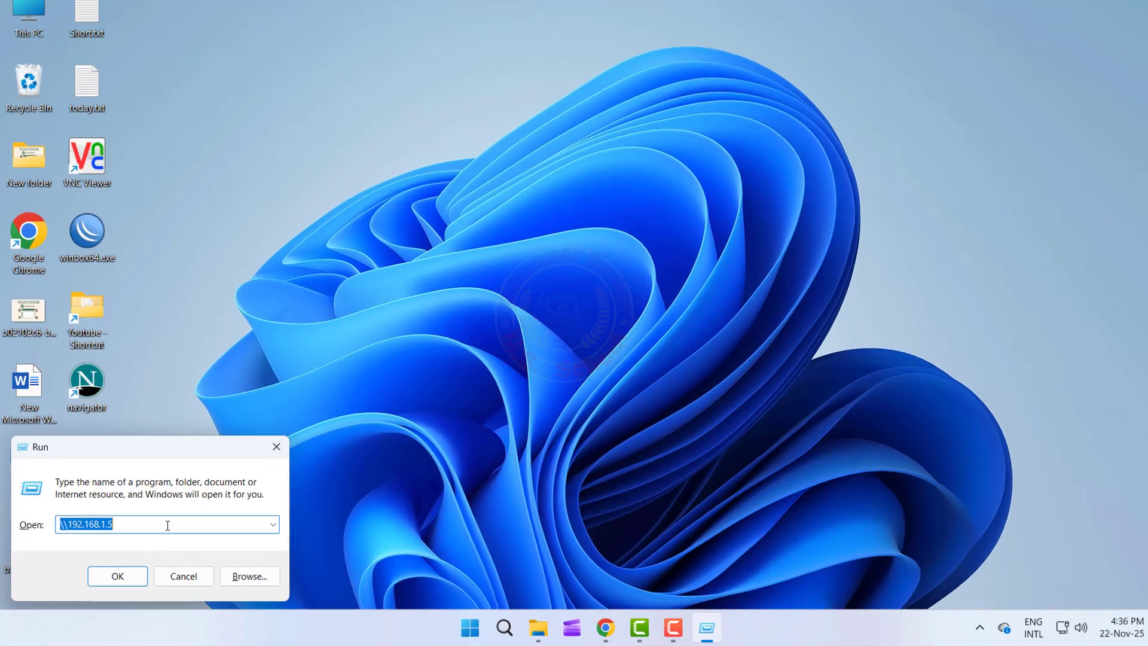
pyautogui.click(168, 524)
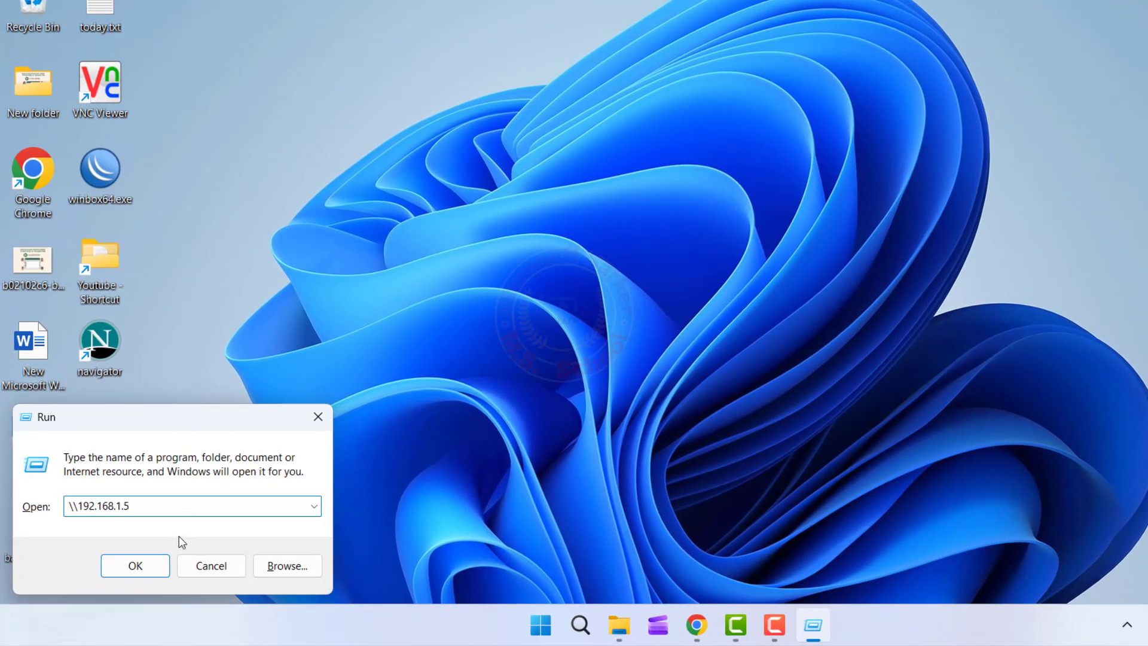
pyautogui.click(137, 567)
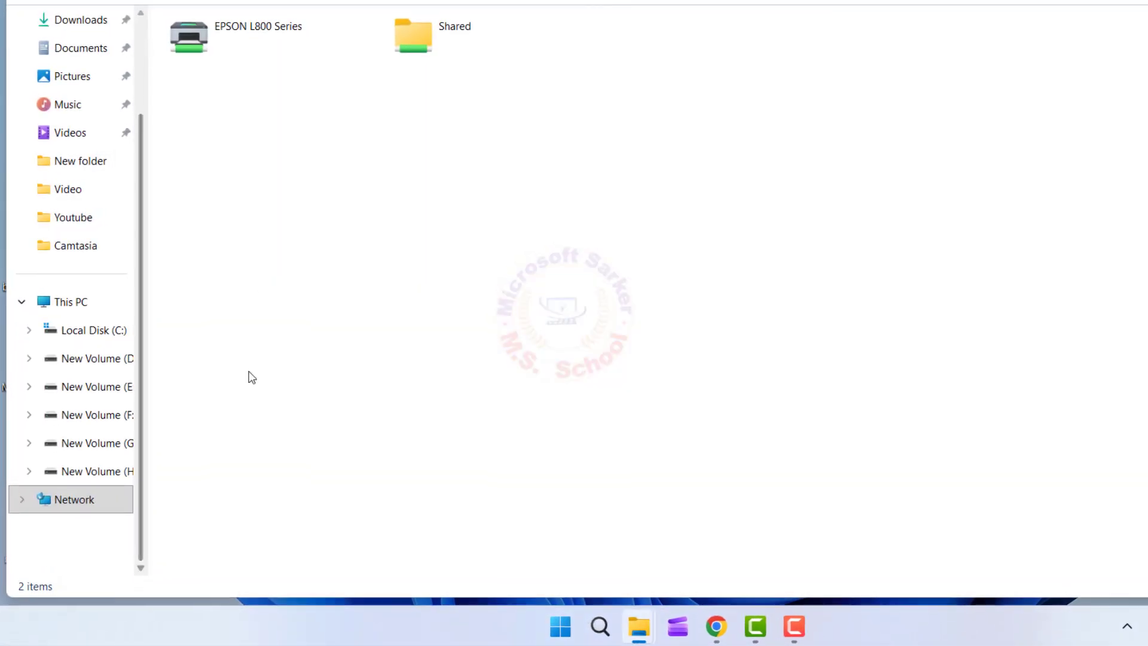
pyautogui.rightClick(216, 93)
pyautogui.click(270, 124)
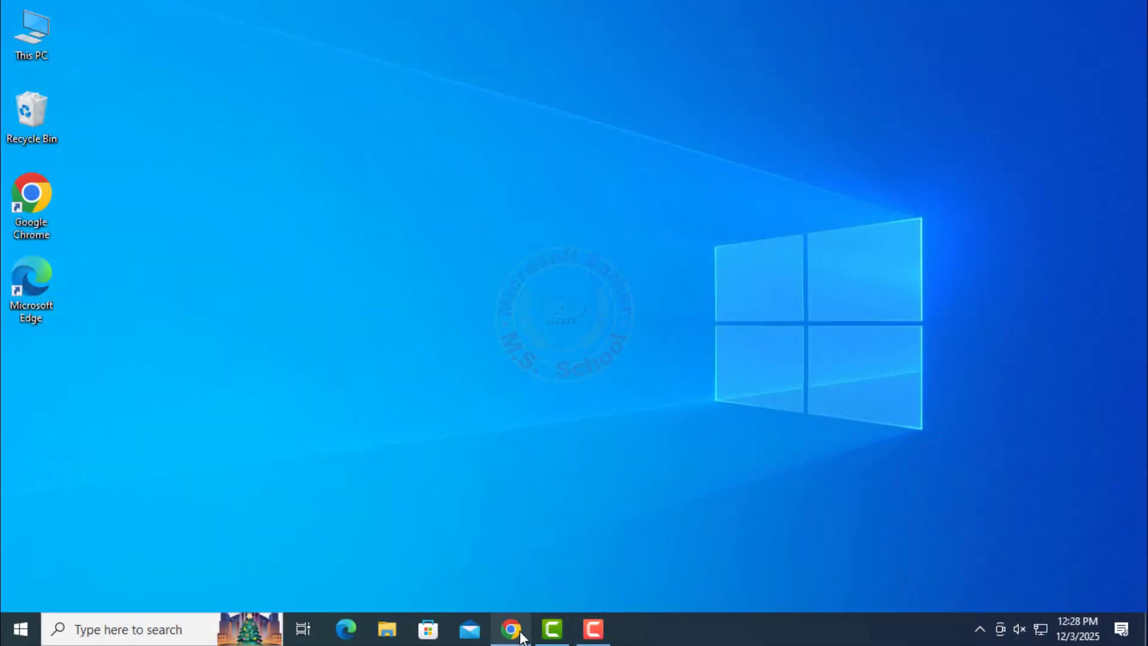
# Step: Uninstall EPSON L800 Series Printer in Revo Uninstaller, confirming the printer model and deletion prompts
pyautogui.click(511, 628)
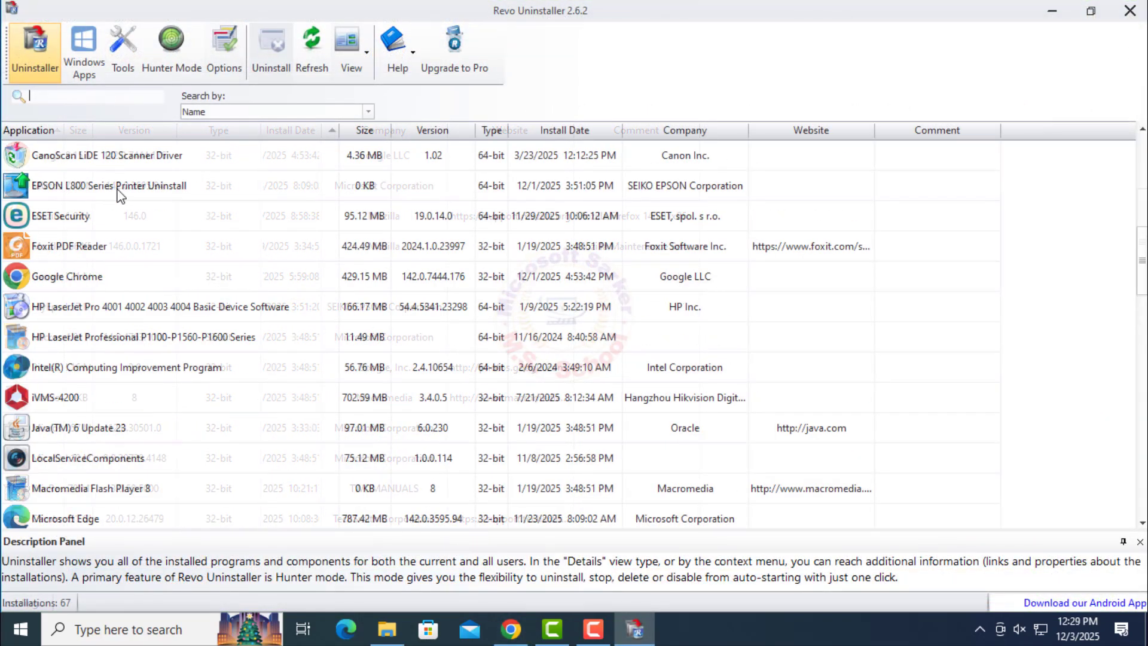
pyautogui.click(120, 186)
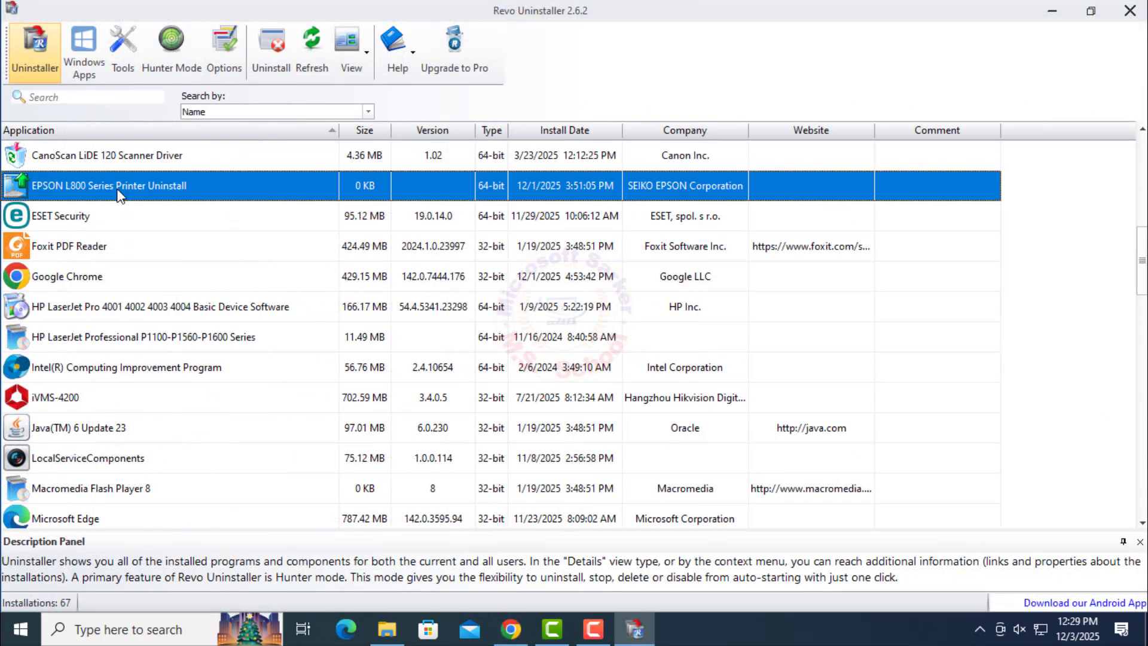
pyautogui.scroll(1, 120, 193)
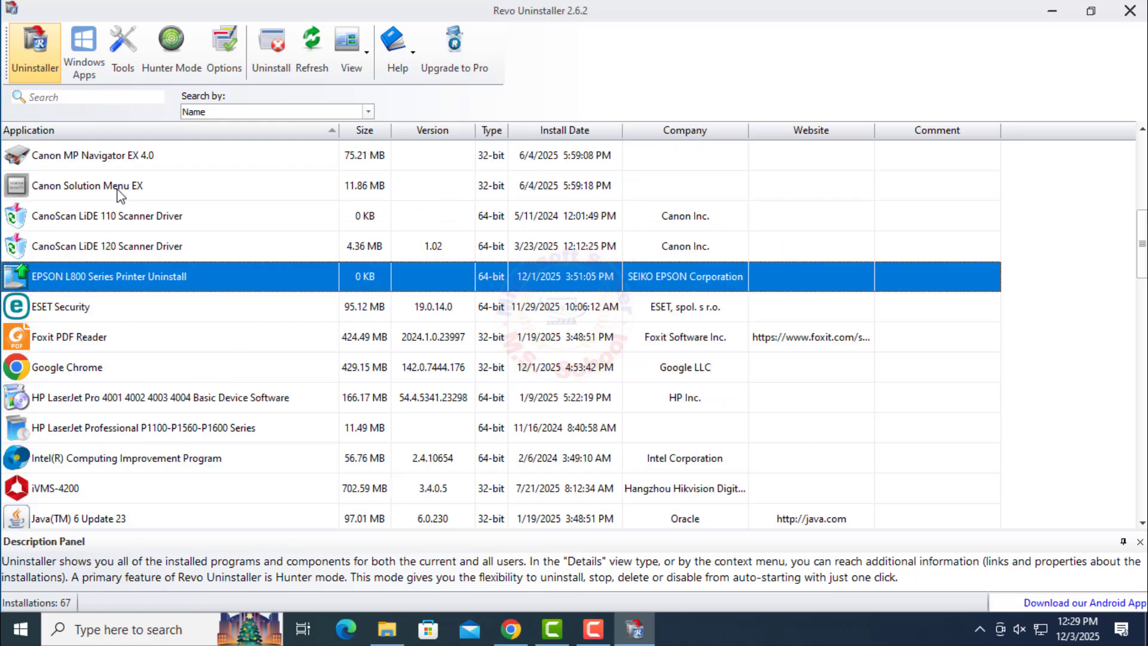
pyautogui.click(272, 46)
pyautogui.click(750, 465)
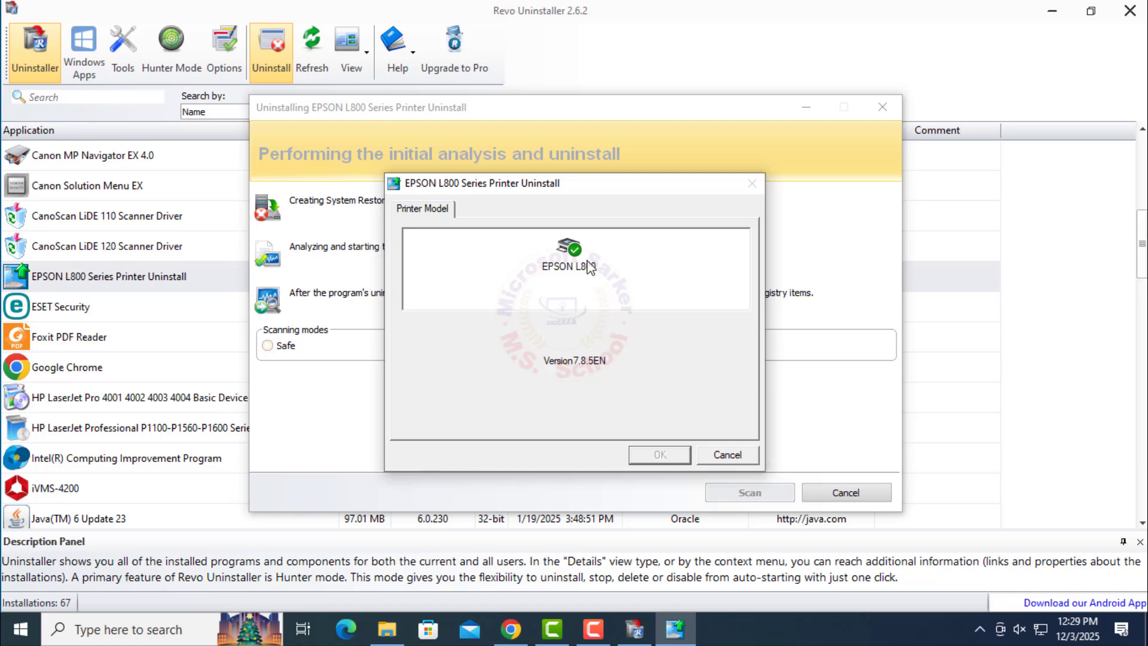
pyautogui.click(659, 455)
pyautogui.click(622, 366)
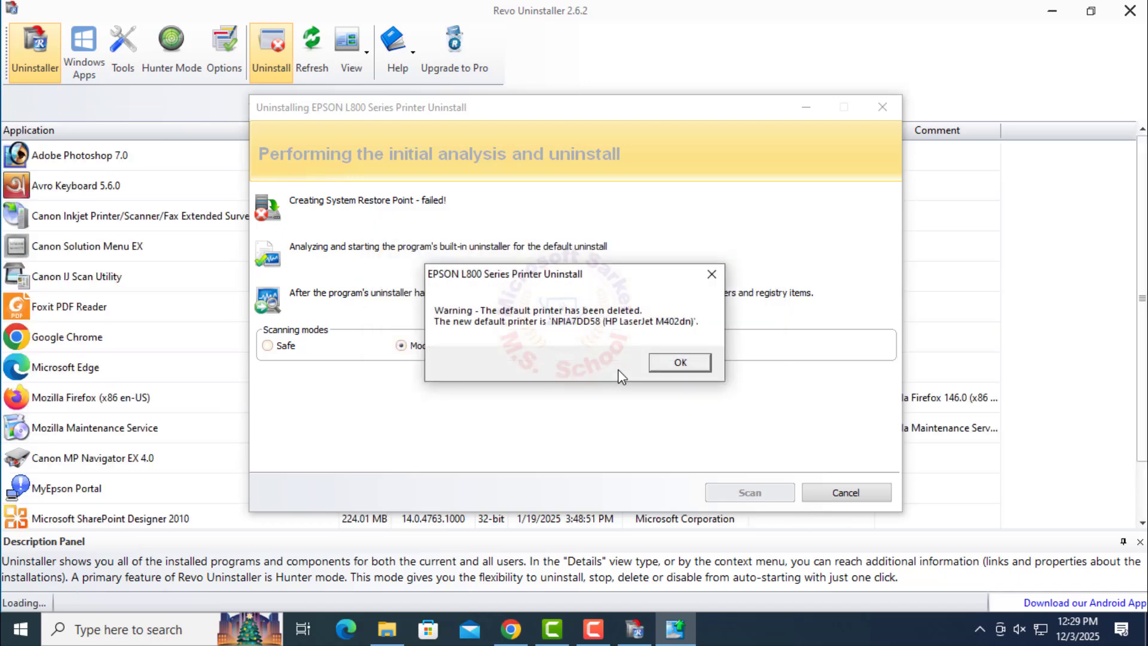
pyautogui.click(679, 361)
# Step: Scan for EPSON L800 leftovers, select all, and delete them
pyautogui.click(751, 496)
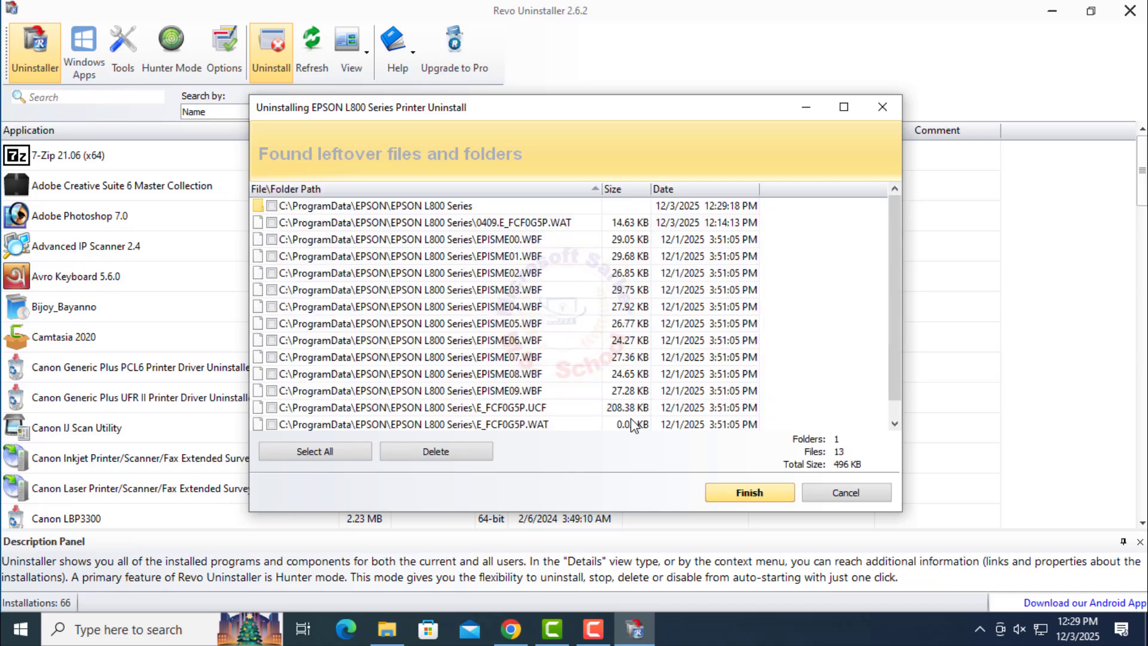
pyautogui.scroll(-1, 448, 350)
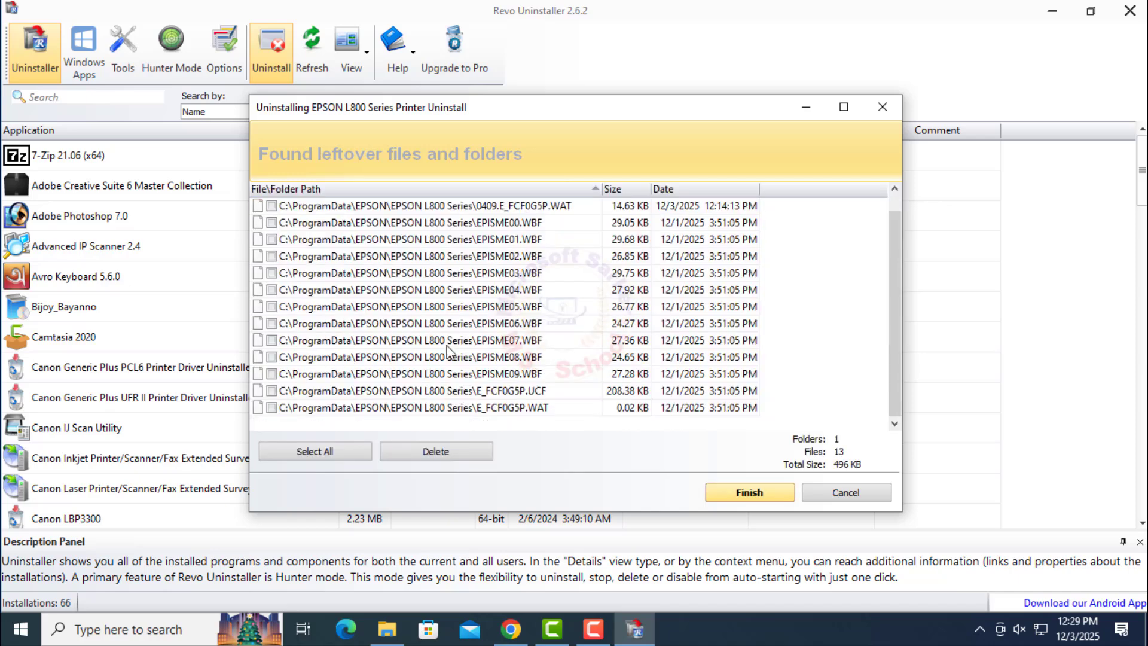
pyautogui.click(329, 452)
pyautogui.click(465, 457)
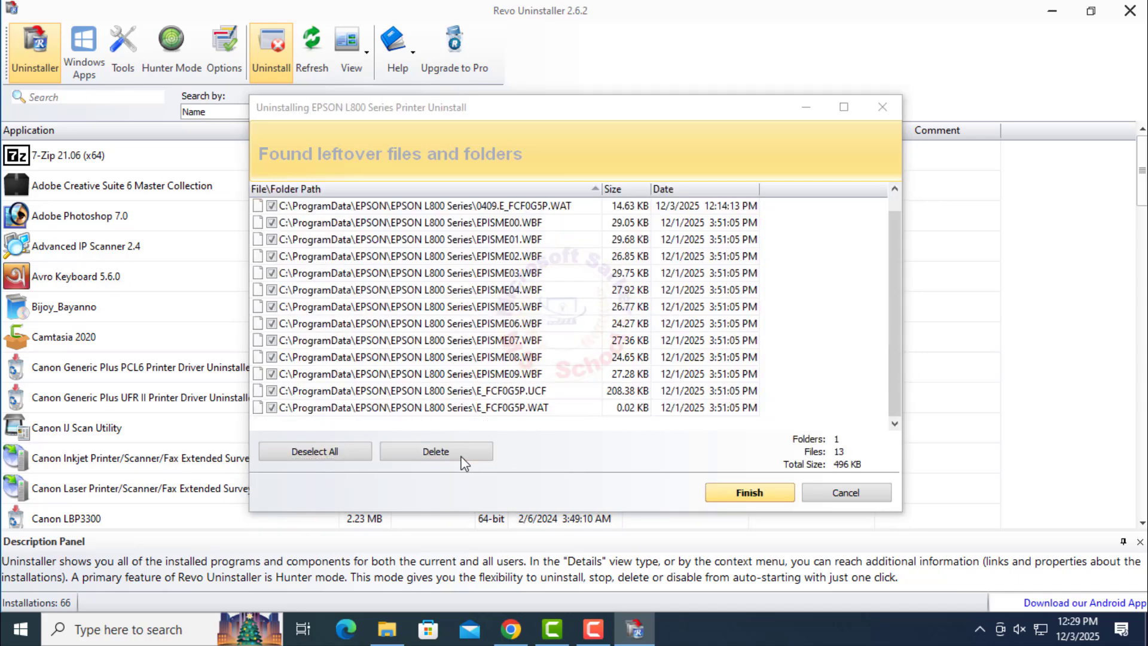
pyautogui.click(622, 350)
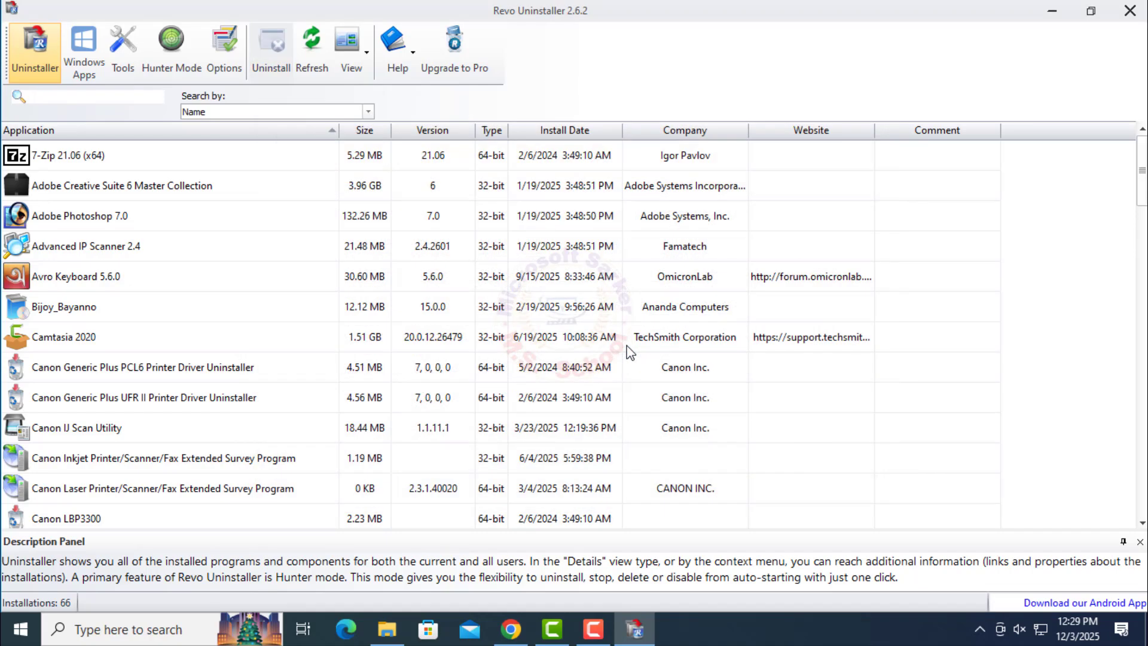
pyautogui.scroll(-5, 683, 344)
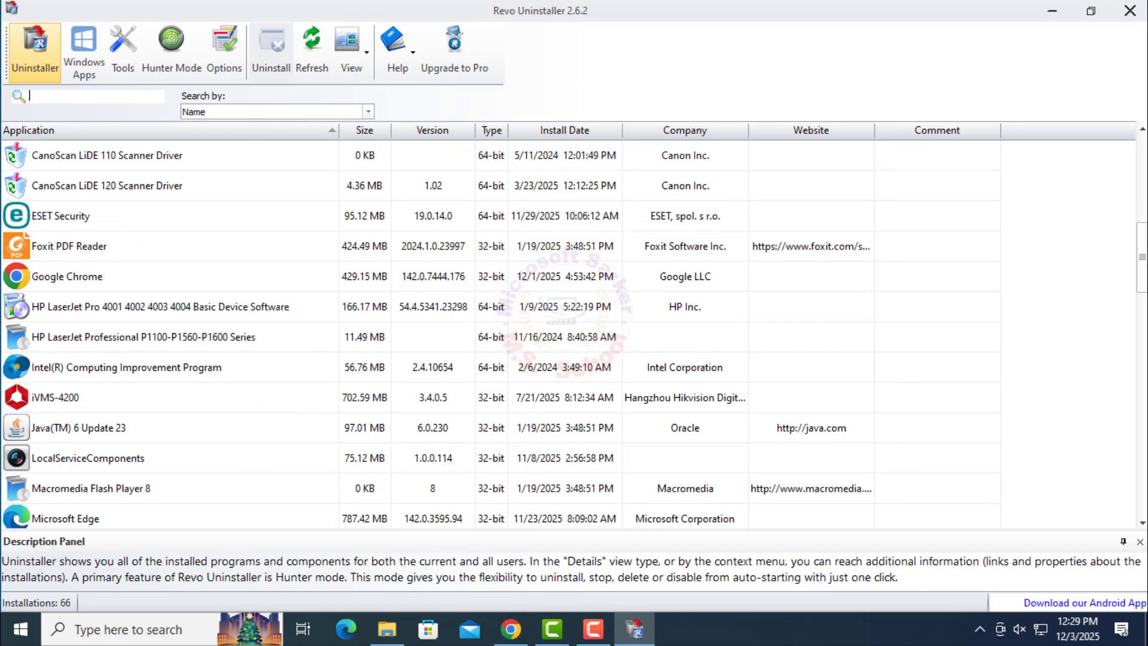
# Step: Close Revo Uninstaller and the Downloads folder, then show the Start menu power options
pyautogui.click(1130, 11)
pyautogui.click(1037, 76)
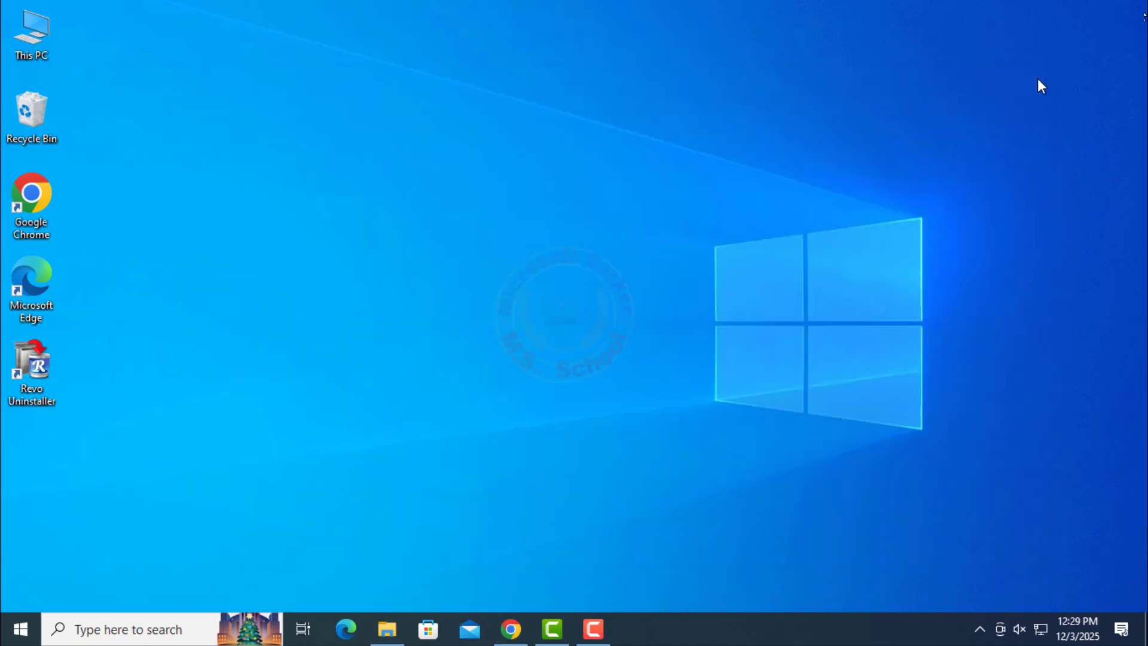
pyautogui.click(20, 642)
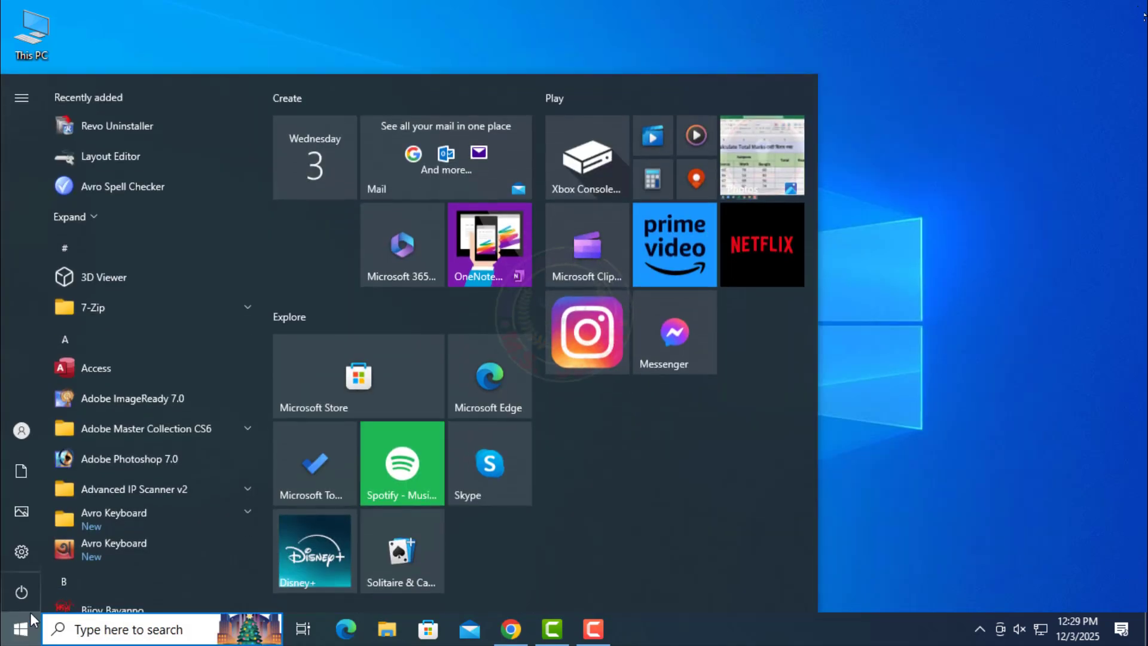
pyautogui.click(27, 593)
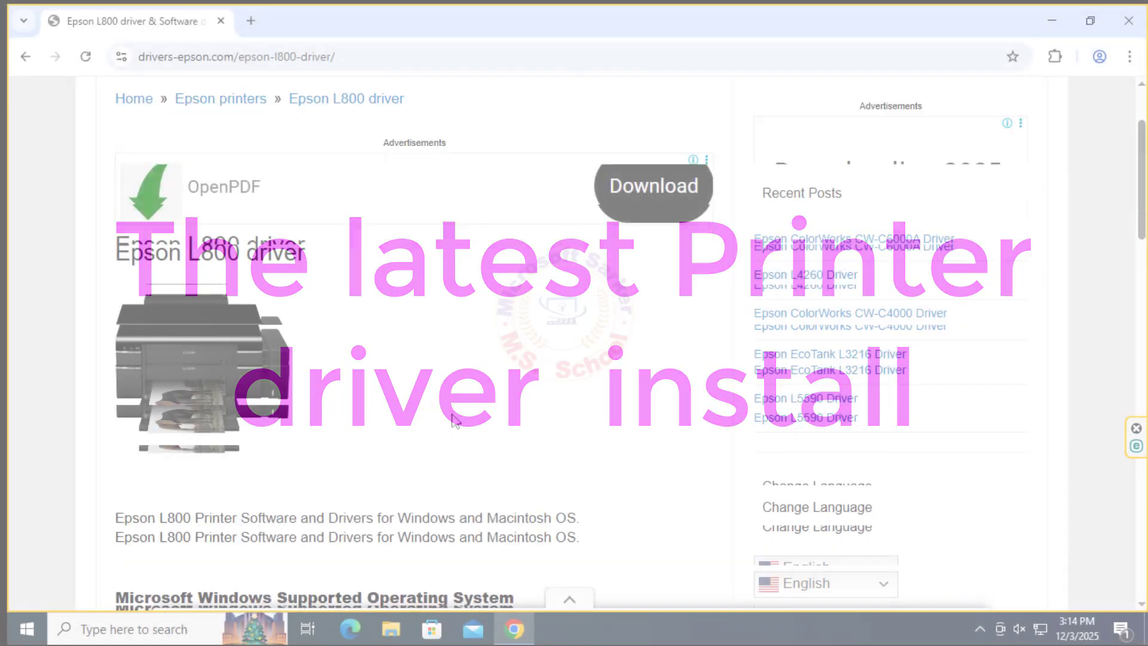
# Step: Locate the 'printer driver Windows 64-bit' download (24.04 MB) on the Epson L800 page, then minimize Chrome
pyautogui.scroll(3, 497, 303)
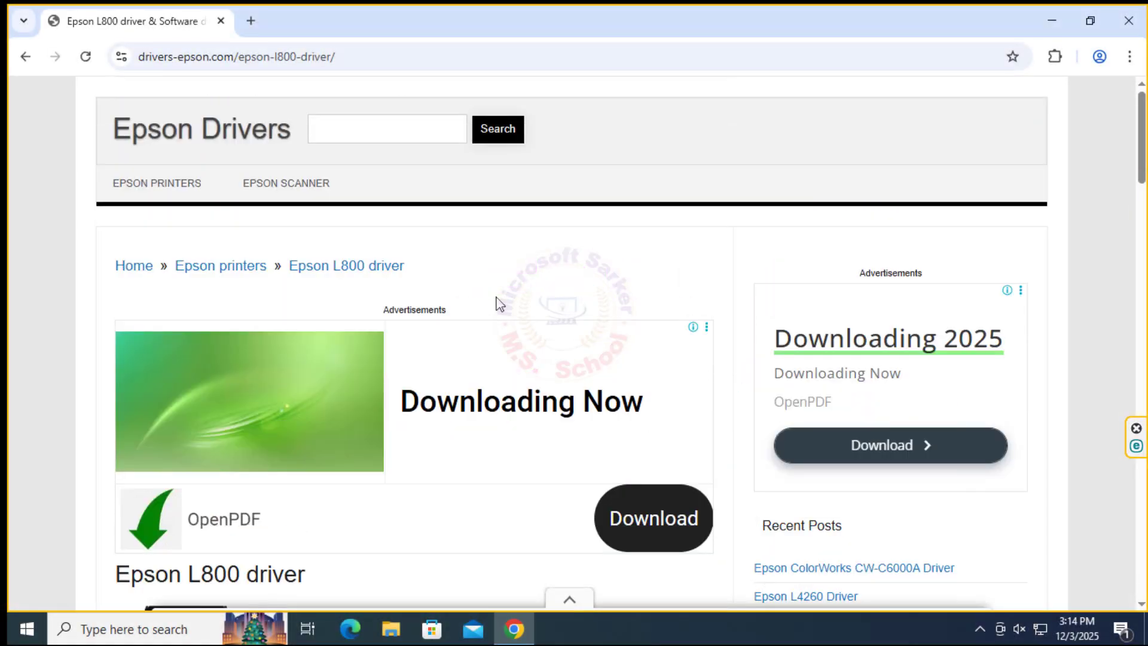
pyautogui.click(338, 55)
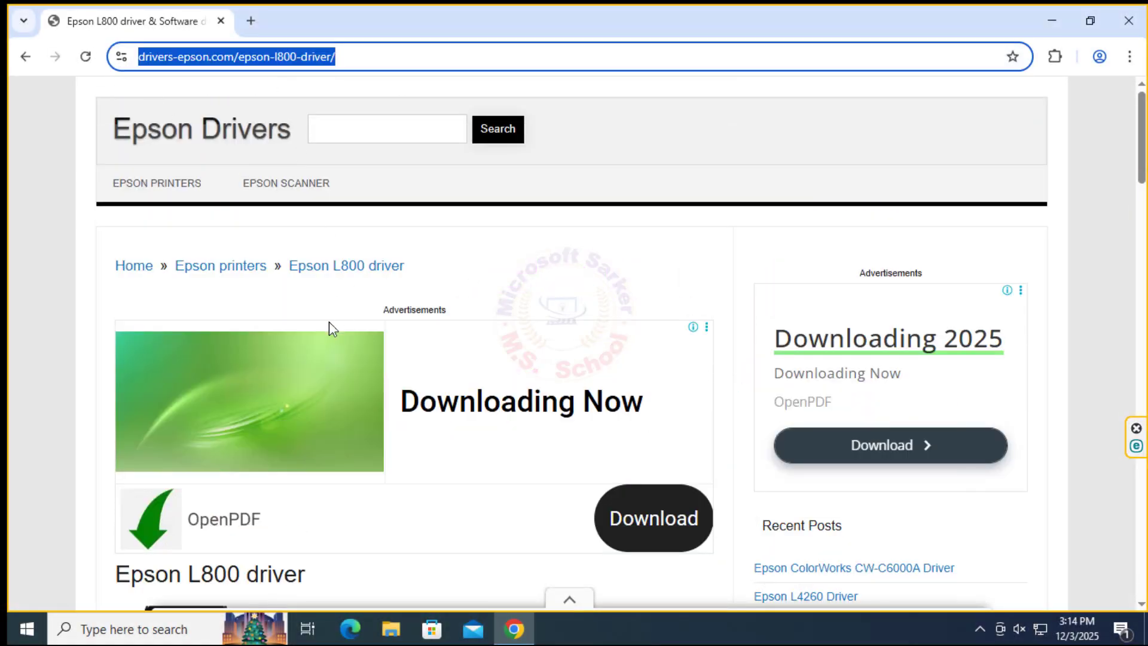
pyautogui.scroll(-8, 329, 359)
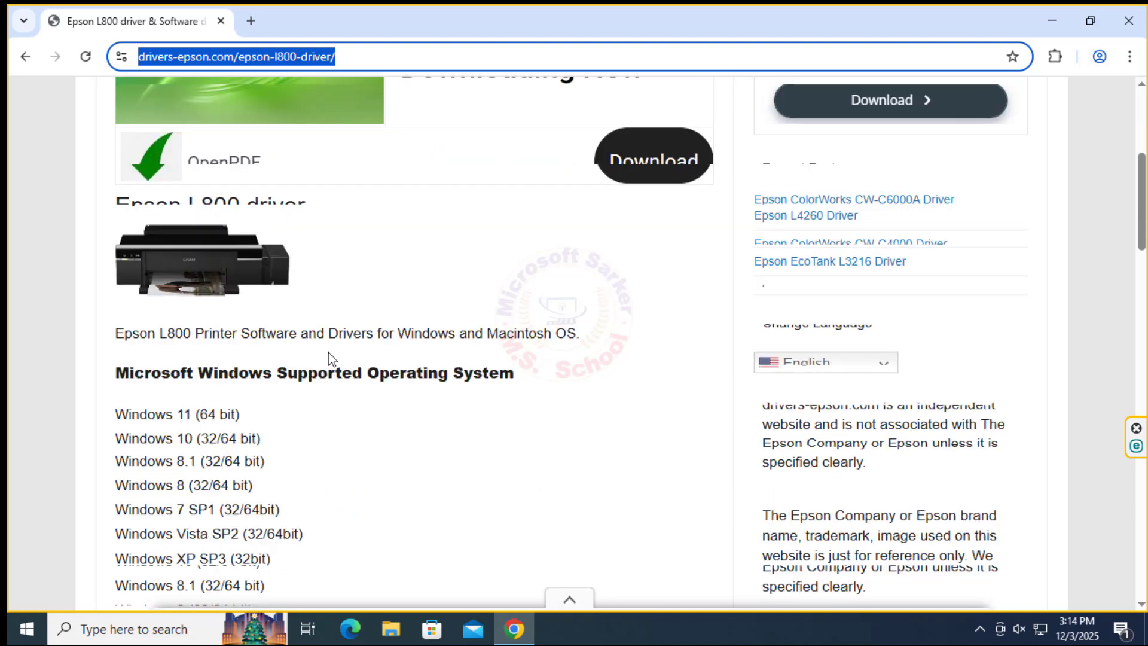
pyautogui.scroll(-2, 330, 360)
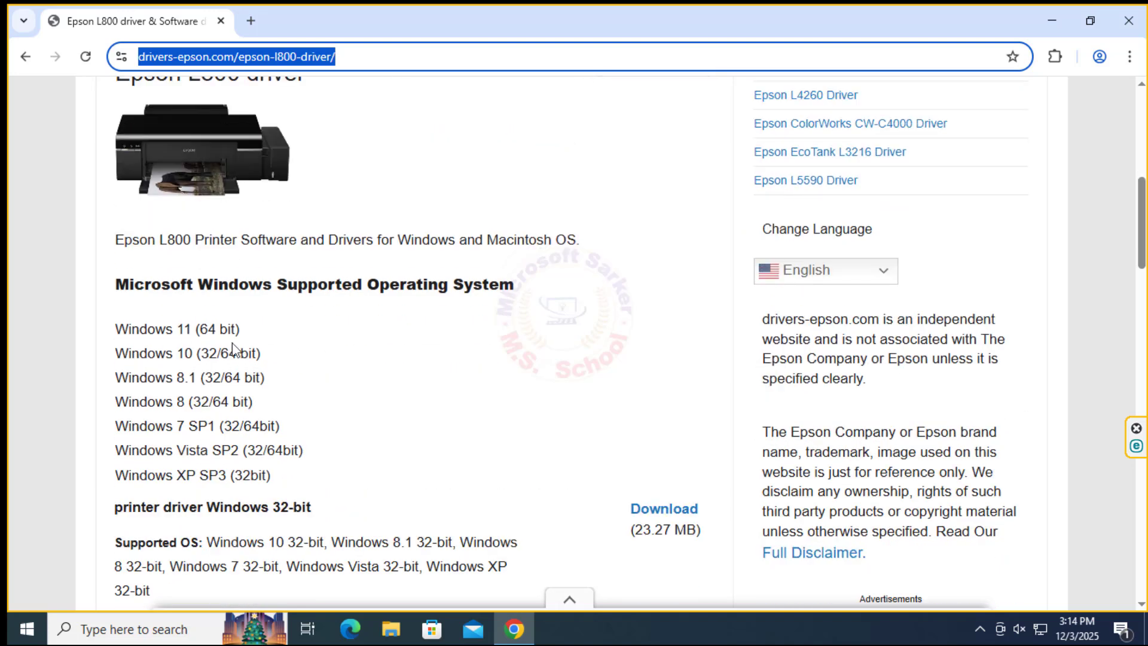
pyautogui.moveTo(240, 329); pyautogui.dragTo(123, 330)
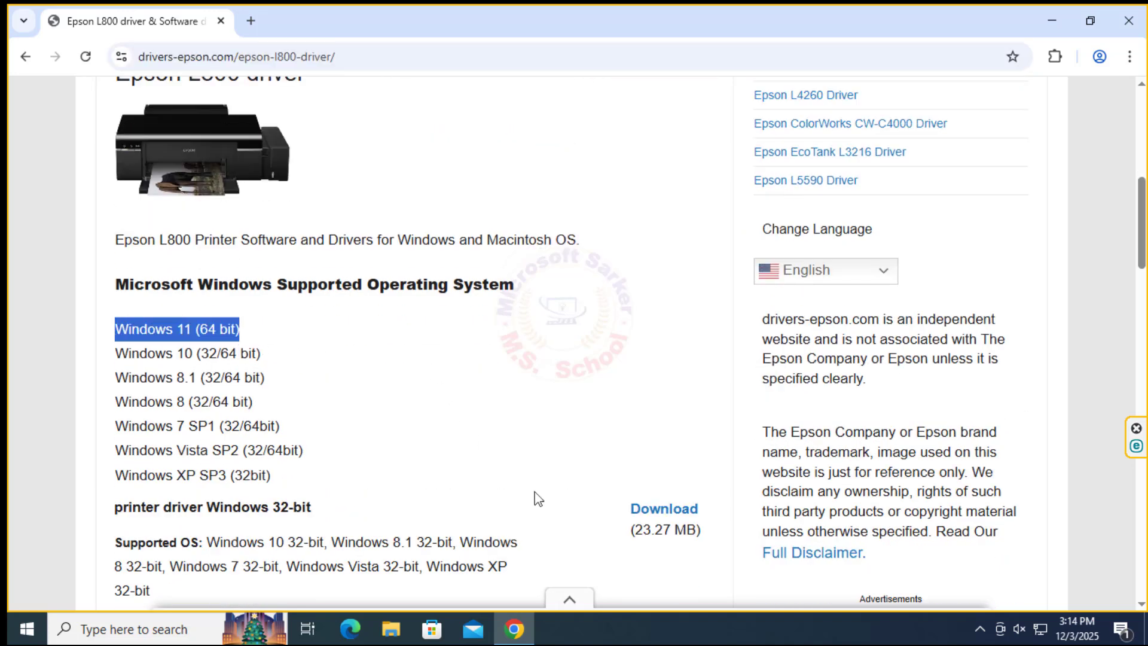
pyautogui.scroll(-2, 456, 446)
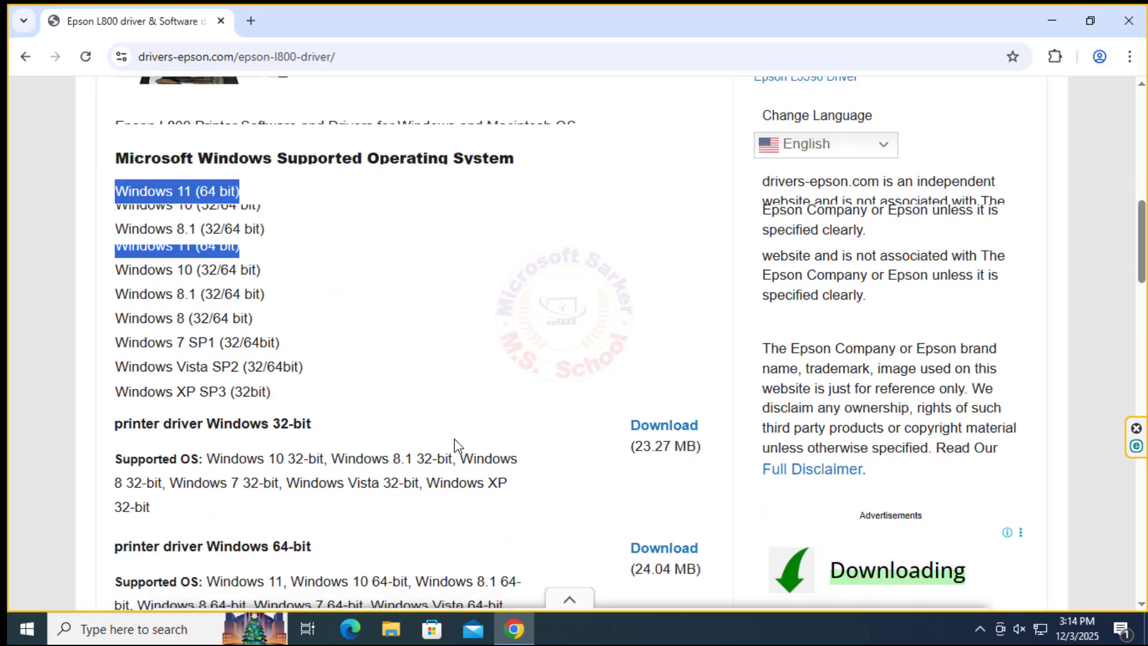
pyautogui.scroll(-2, 456, 446)
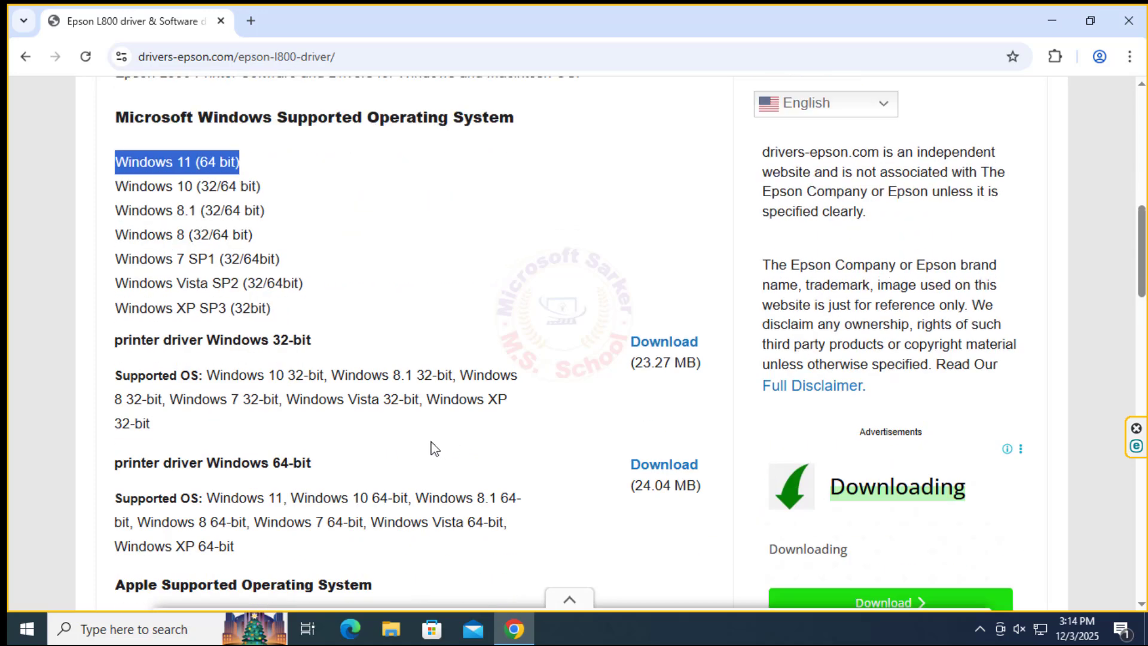
pyautogui.moveTo(360, 493); pyautogui.dragTo(235, 477)
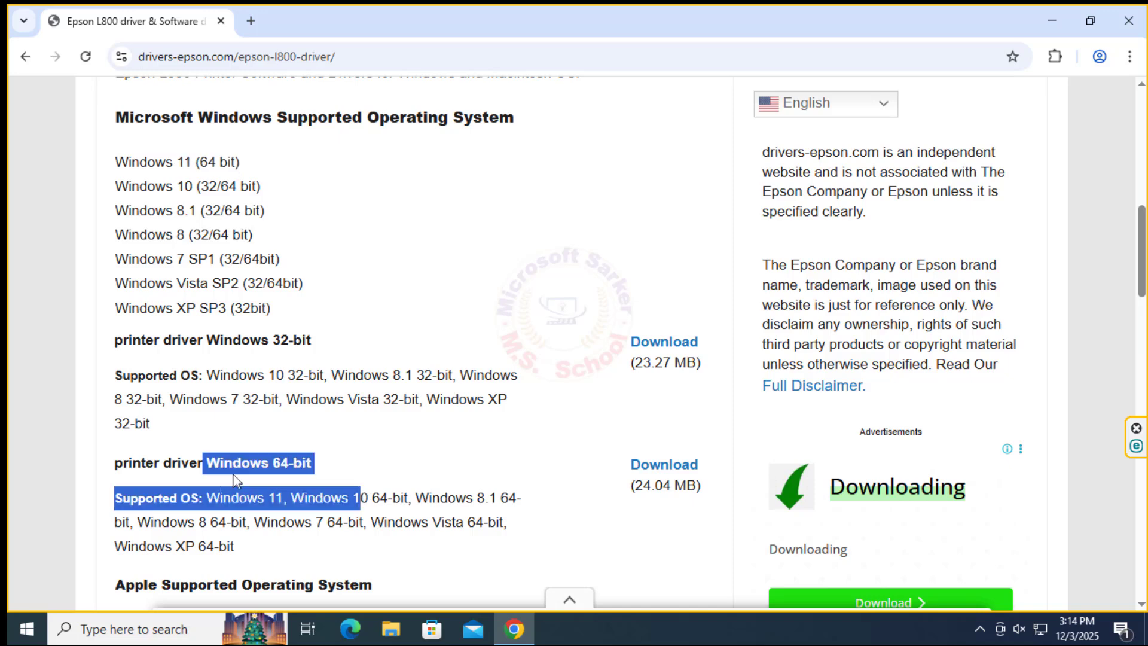
pyautogui.click(378, 458)
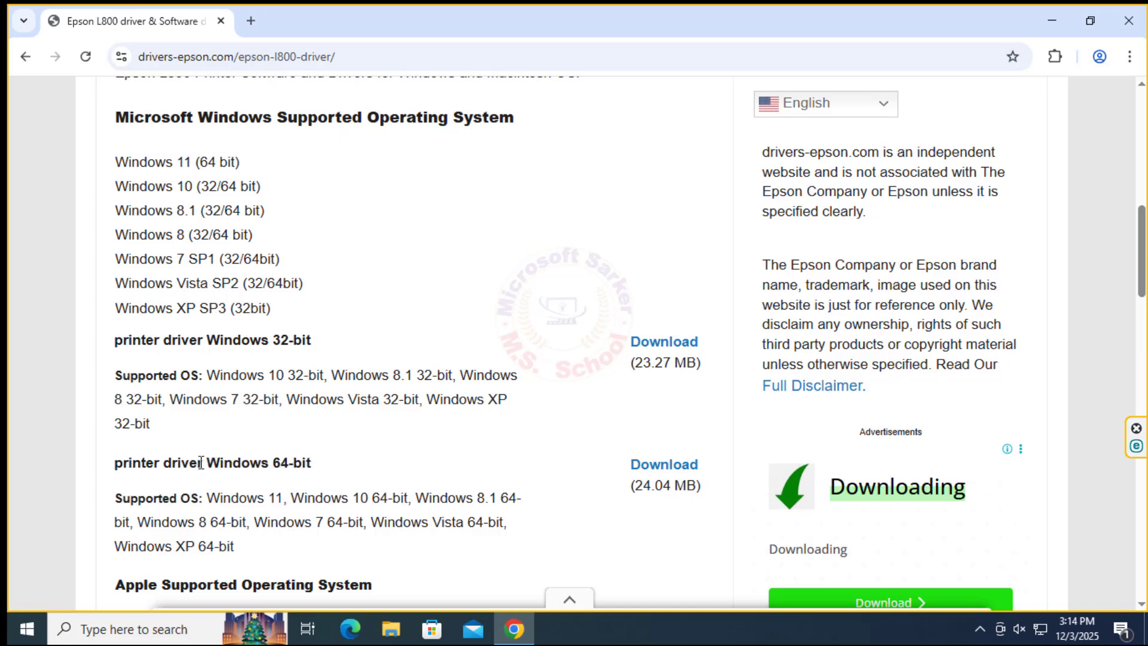
pyautogui.tripleClick(277, 466)
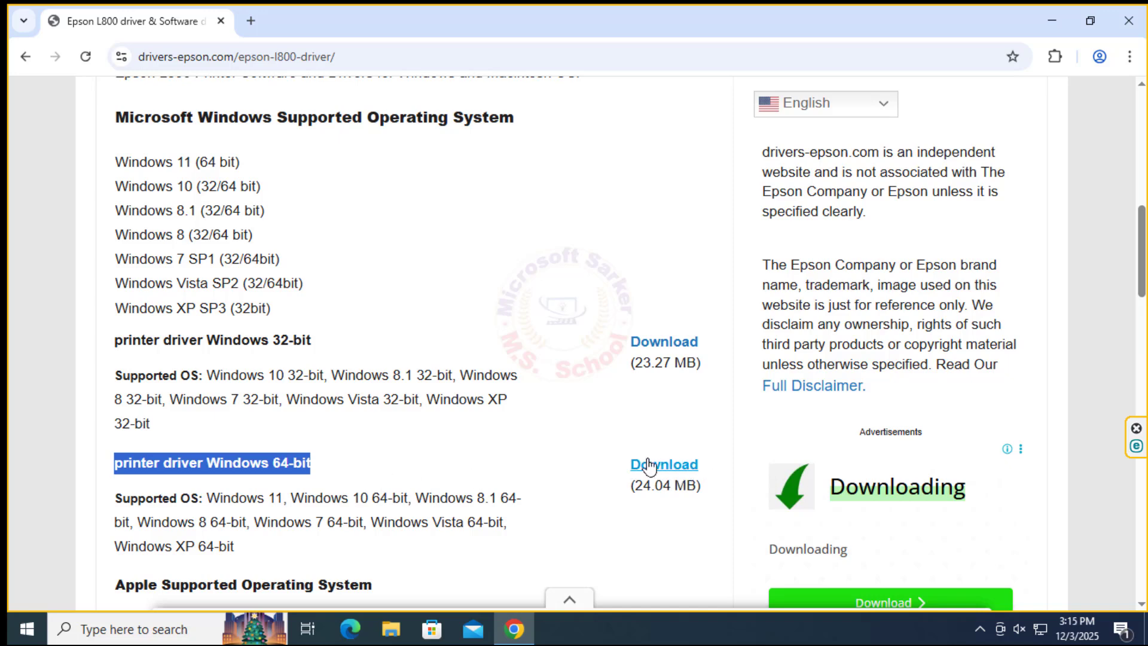
pyautogui.click(1051, 20)
# Step: Confirm in This PC's properties that System type is 64-bit, x64-based, then close Settings
pyautogui.rightClick(40, 26)
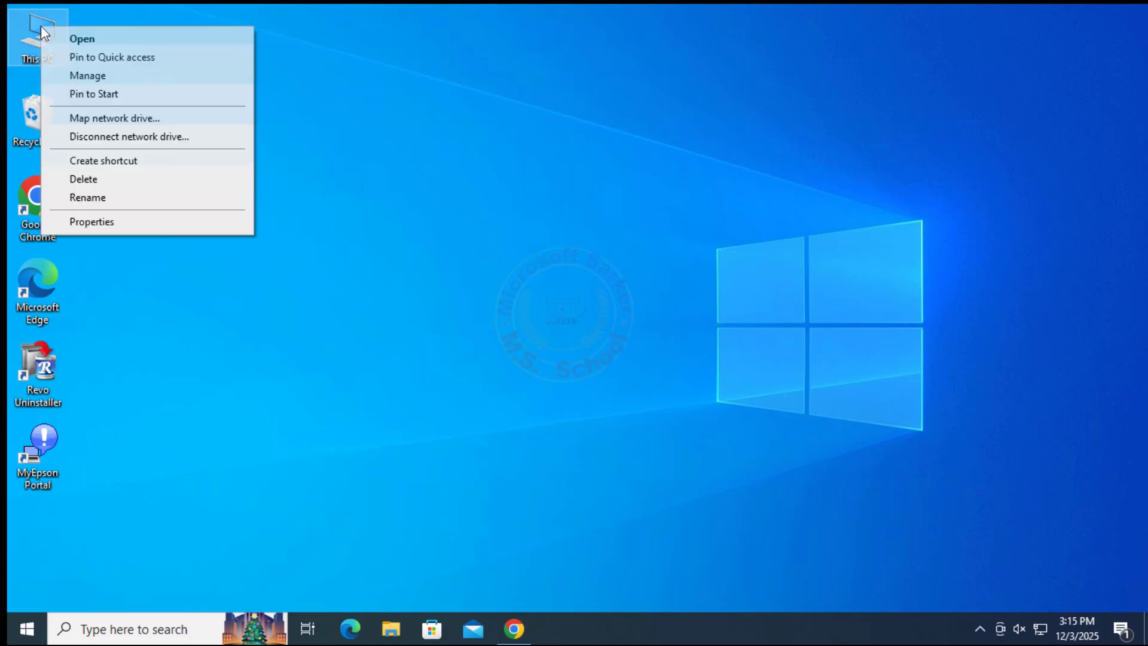
pyautogui.click(106, 223)
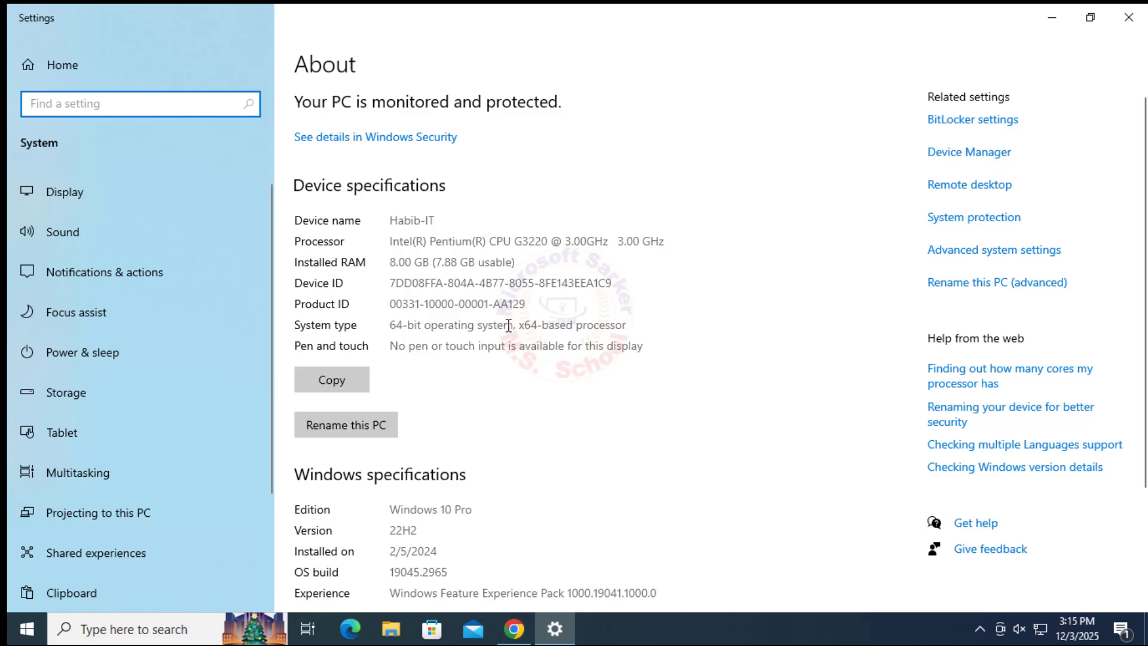
pyautogui.moveTo(395, 324); pyautogui.dragTo(487, 325)
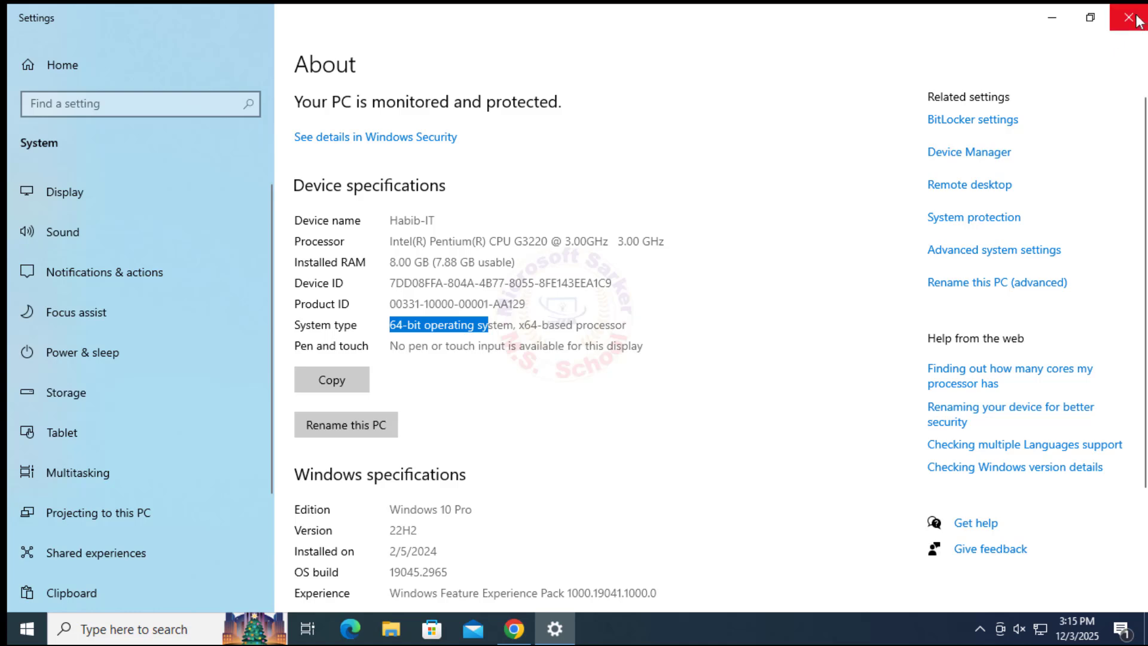
pyautogui.click(1129, 18)
# Step: Download the Windows 64-bit EPSON L800 printer driver and pause it in the download history
pyautogui.click(515, 629)
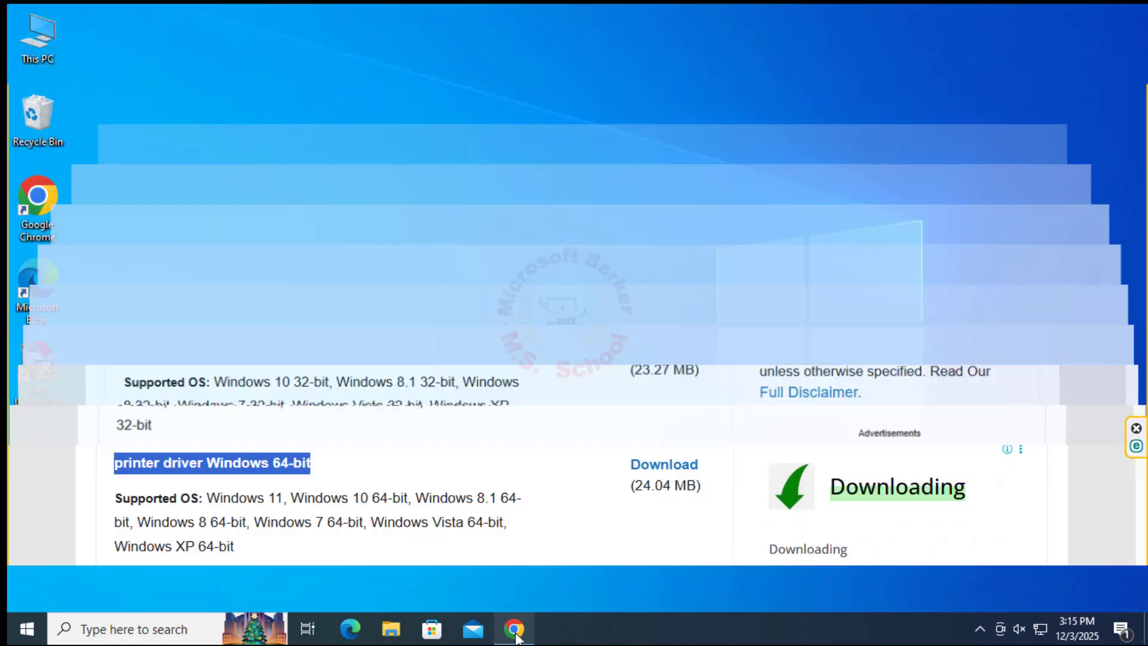
pyautogui.scroll(-1, 428, 451)
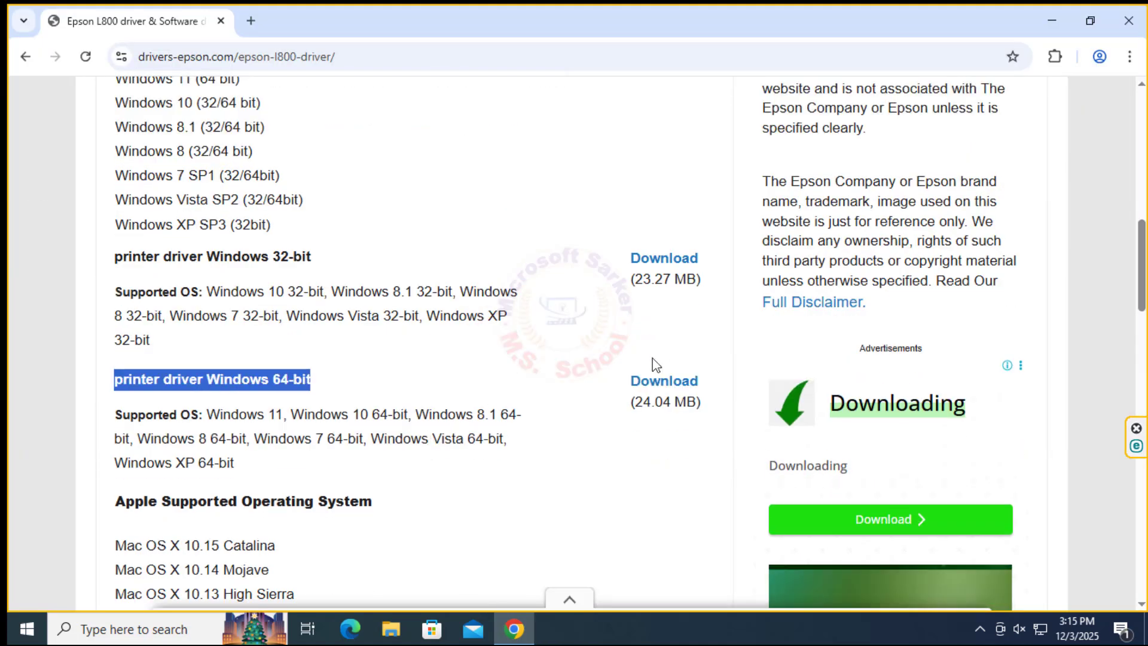
pyautogui.click(647, 394)
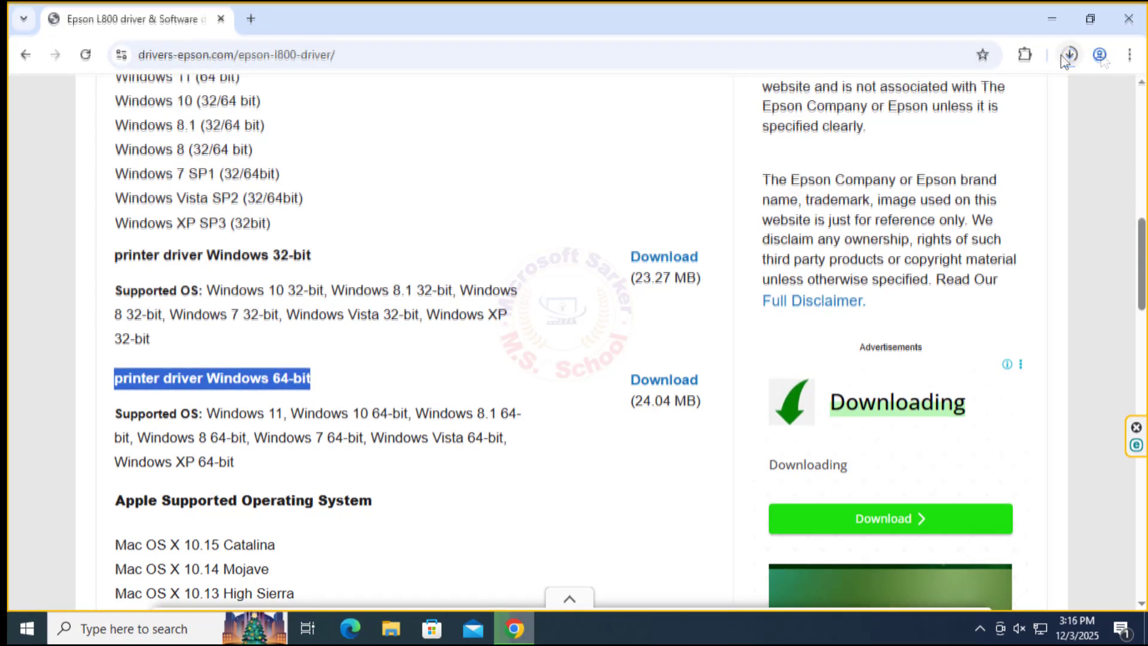
pyautogui.click(1068, 55)
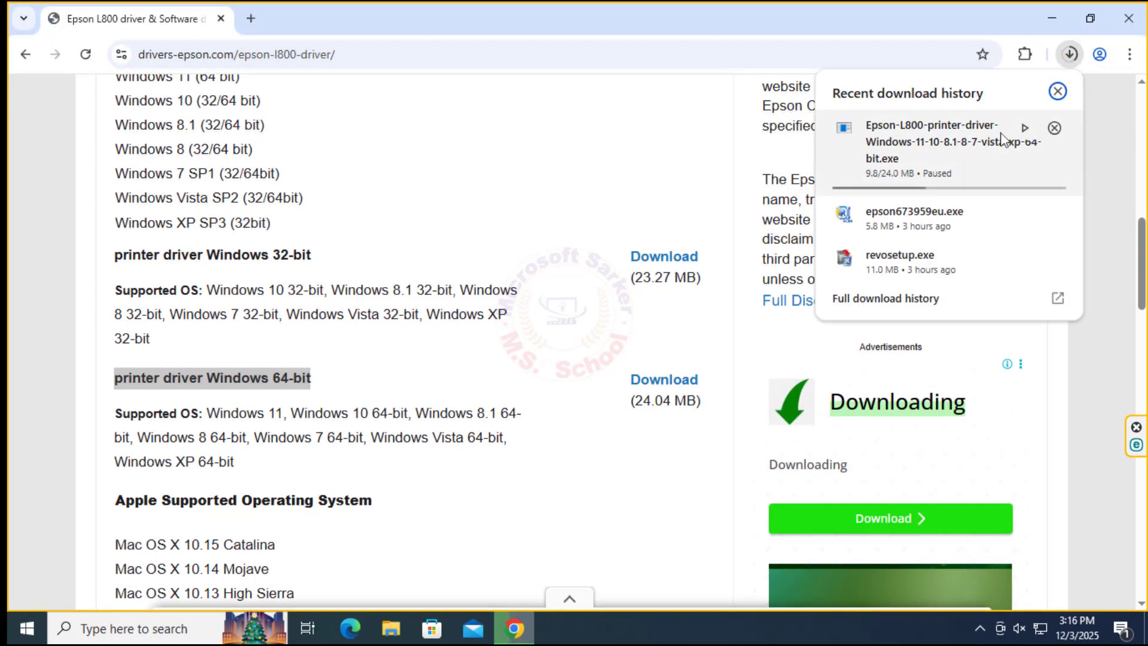
pyautogui.click(1023, 128)
# Step: Launch SETUP64 from Epson-L800 > L800_x64_674HomeExportAsia_s > WINX64 > SETUP
pyautogui.click(1052, 18)
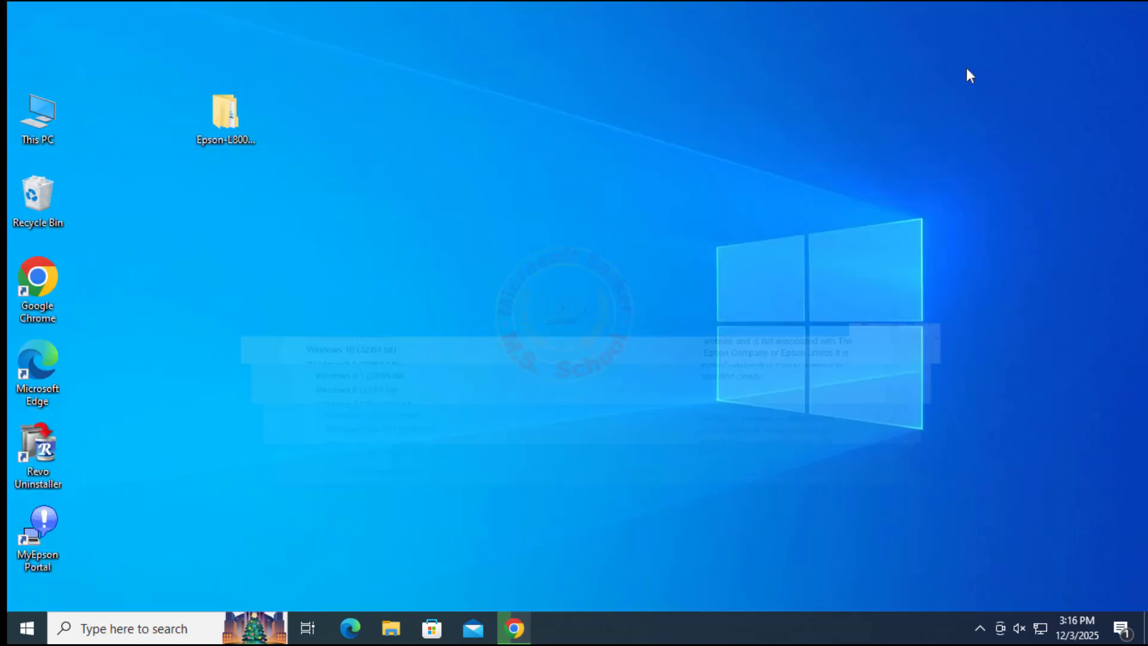
pyautogui.doubleClick(233, 123)
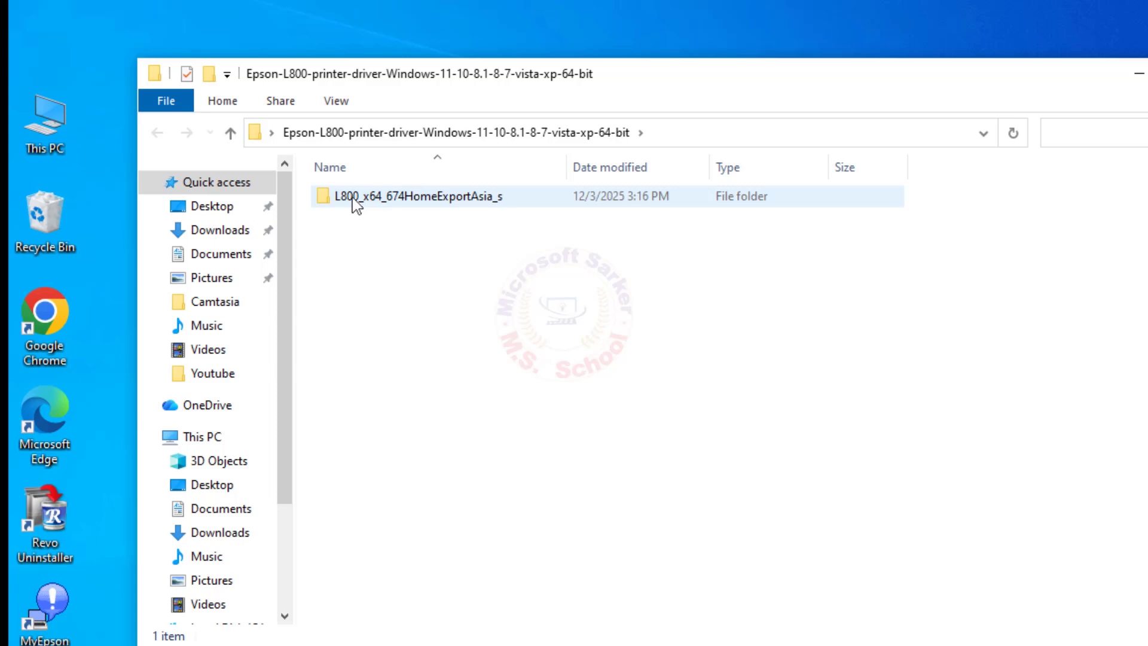
pyautogui.doubleClick(352, 196)
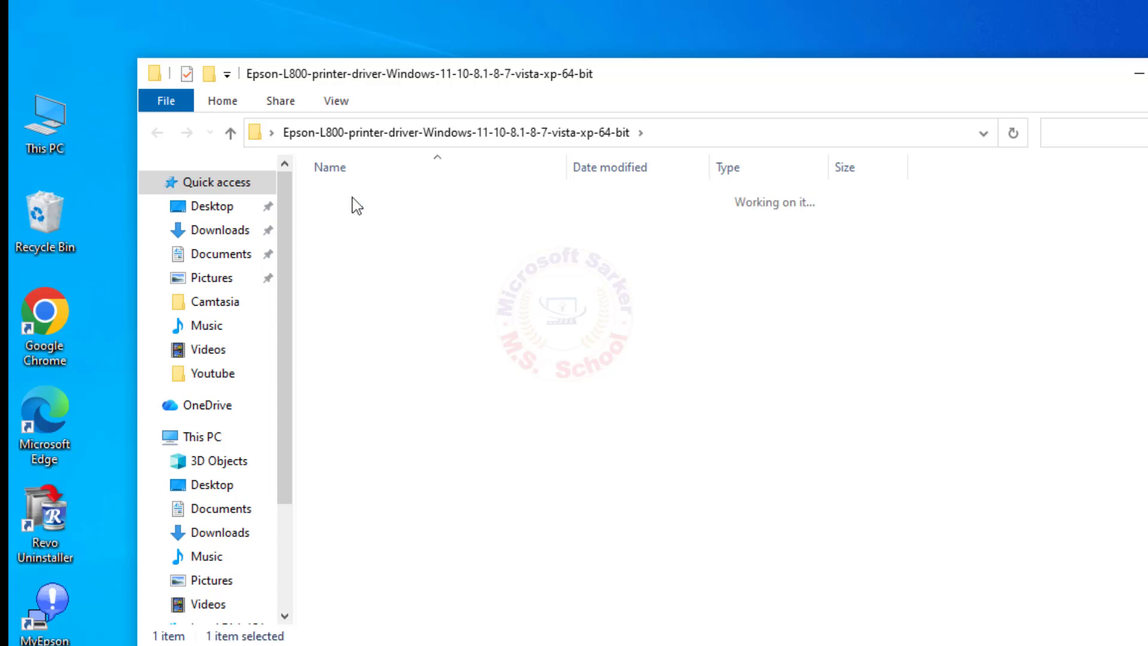
pyautogui.doubleClick(353, 198)
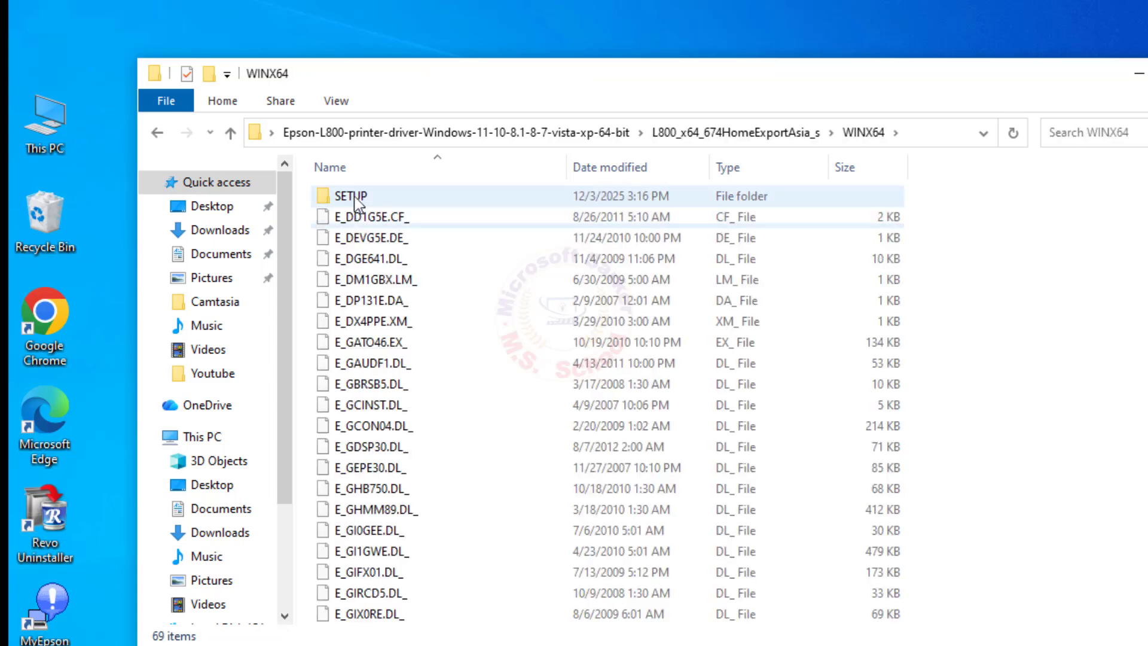
pyautogui.doubleClick(356, 201)
pyautogui.doubleClick(345, 362)
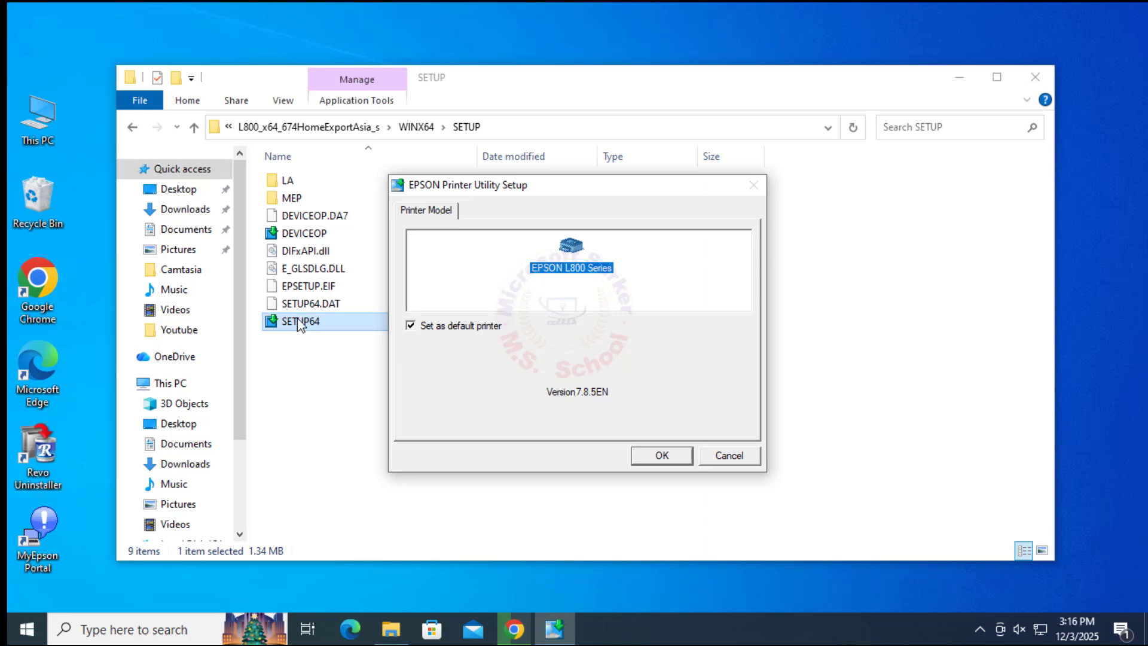
# Step: Run the Epson installer with English and the accepted license agreement, dismissing the completion message
pyautogui.click(663, 459)
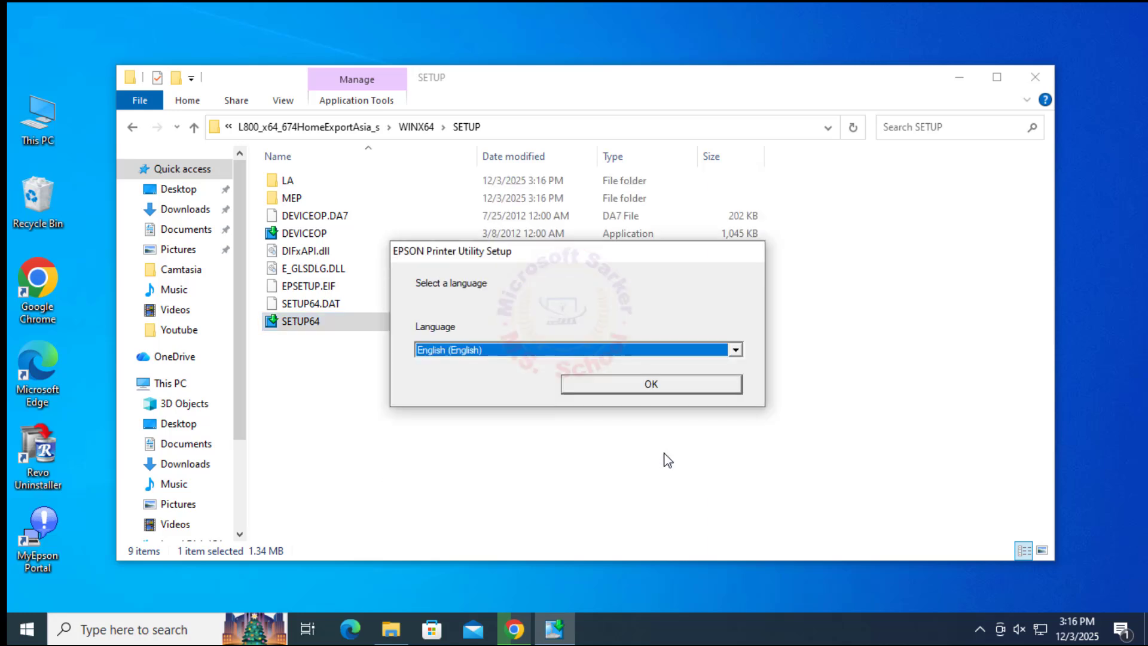
pyautogui.click(658, 388)
pyautogui.click(518, 474)
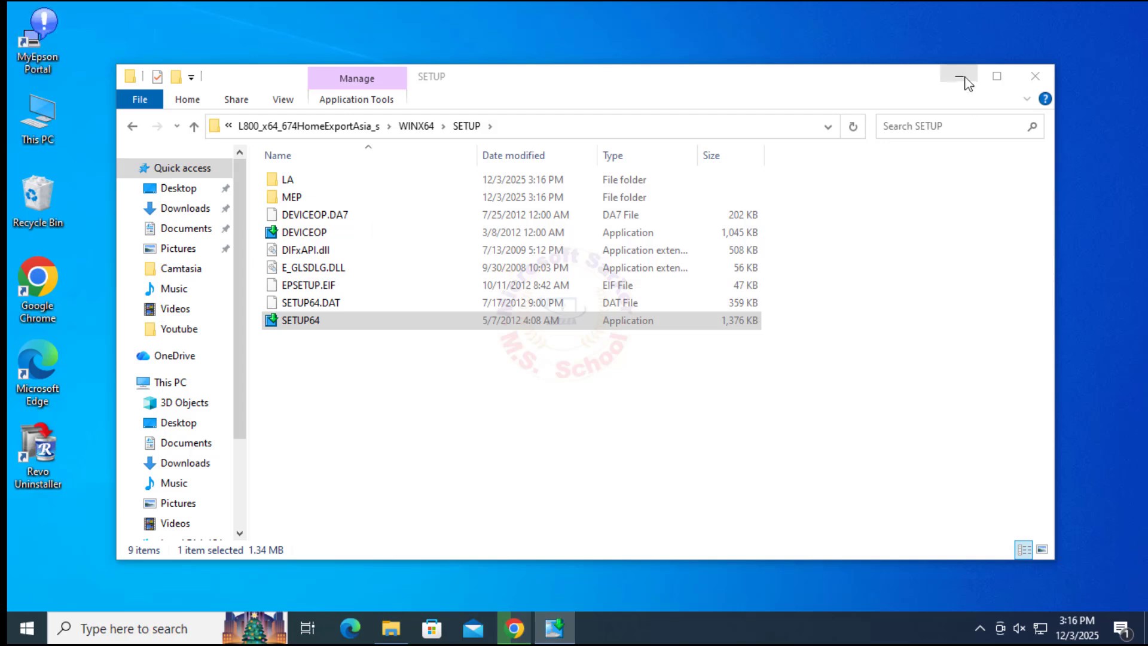
pyautogui.click(960, 76)
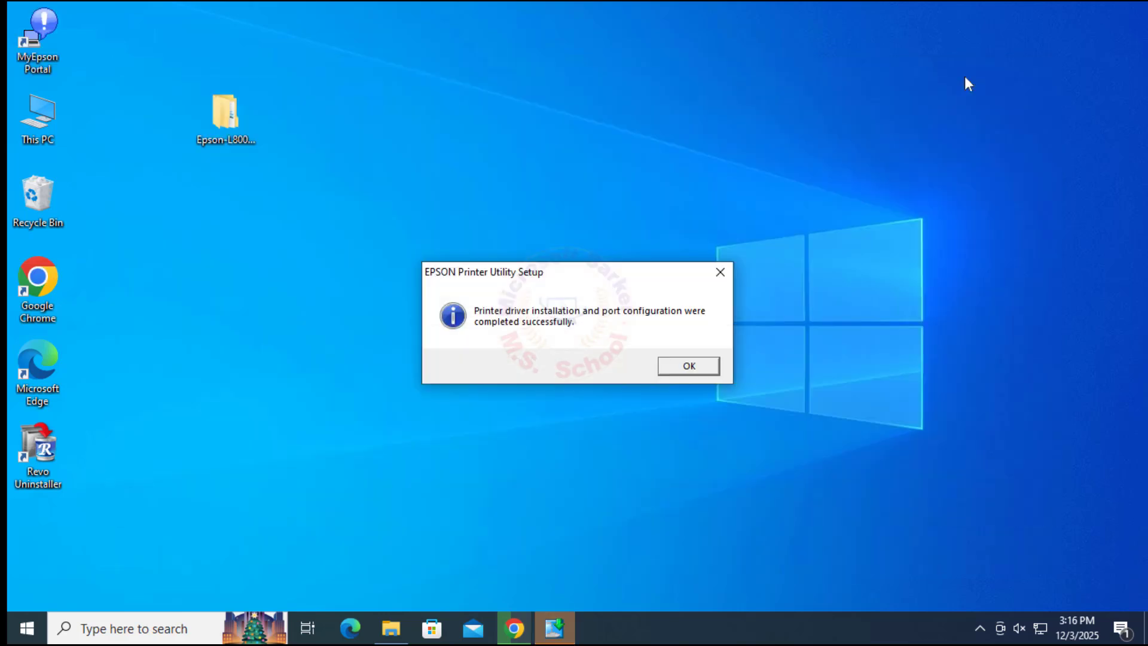
pyautogui.click(688, 365)
pyautogui.click(118, 629)
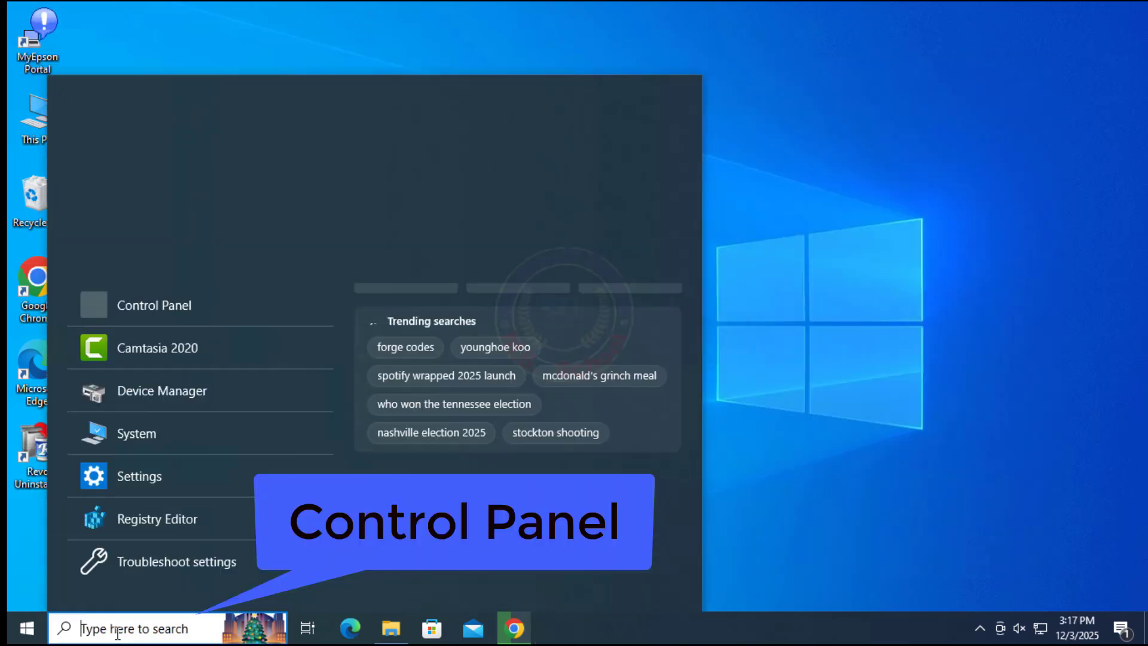
# Step: Search 'con', go to Control Panel > Devices and Printers, and open EPSON L800 Series printer properties
pyautogui.write('con')
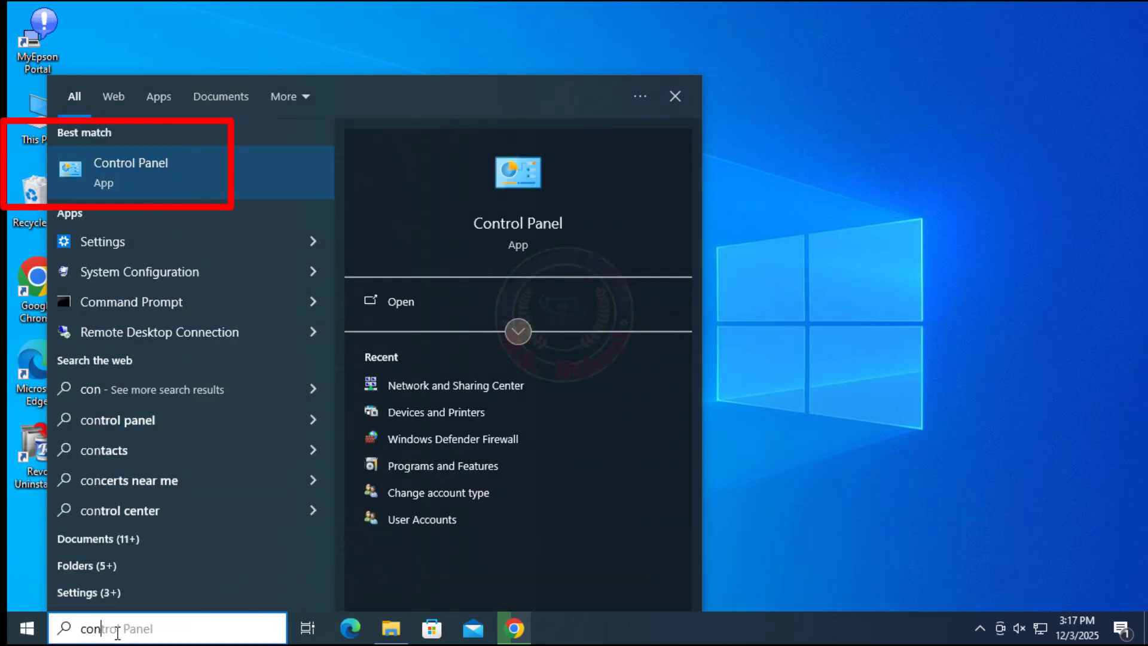
pyautogui.click(118, 161)
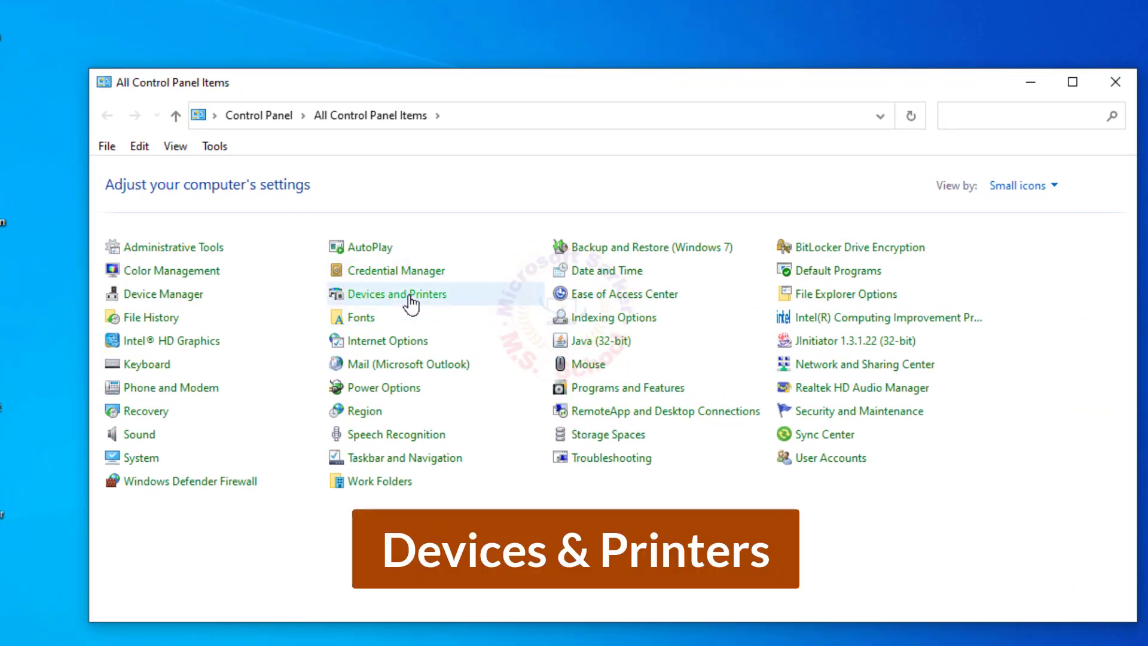
pyautogui.click(410, 295)
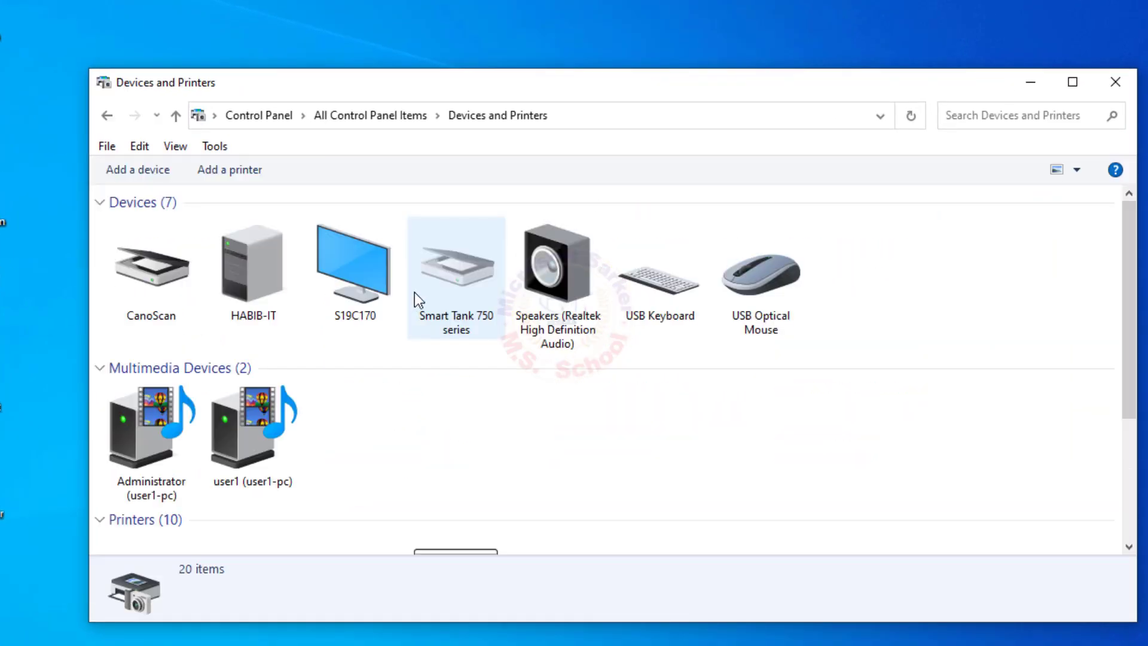
pyautogui.scroll(-4, 415, 293)
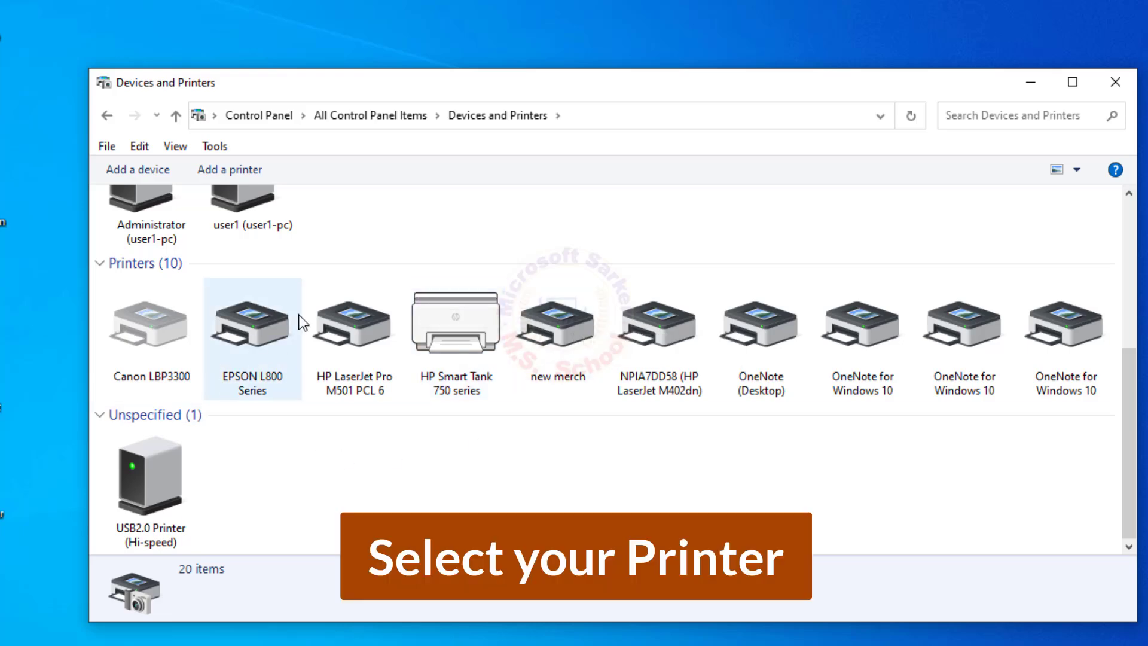
pyautogui.rightClick(252, 305)
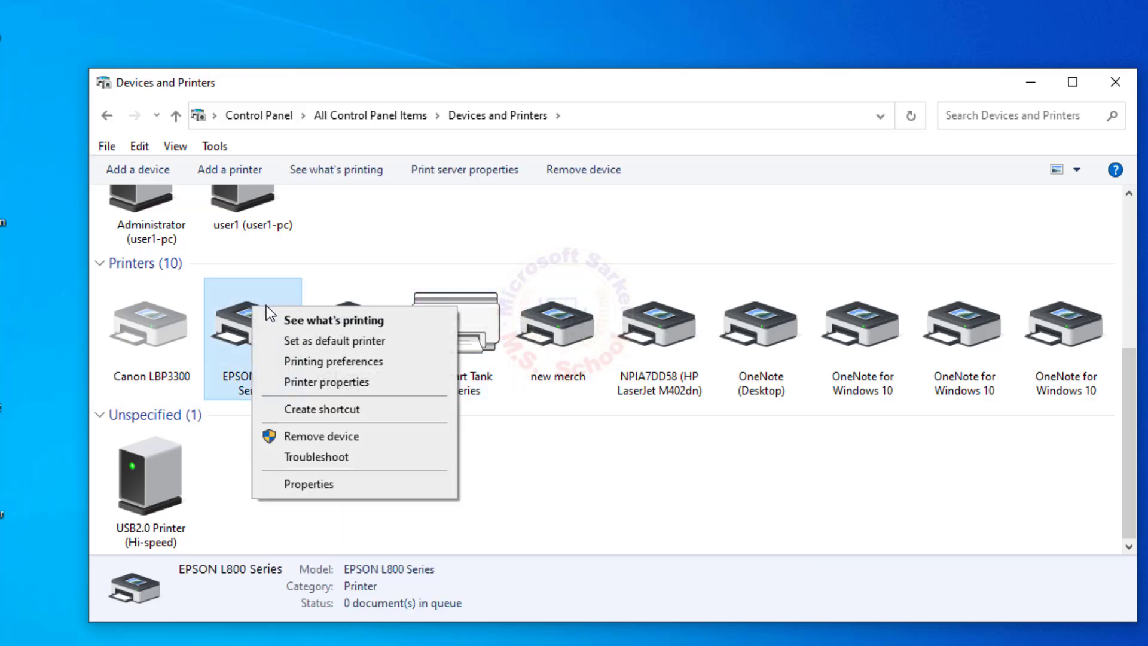
pyautogui.click(318, 383)
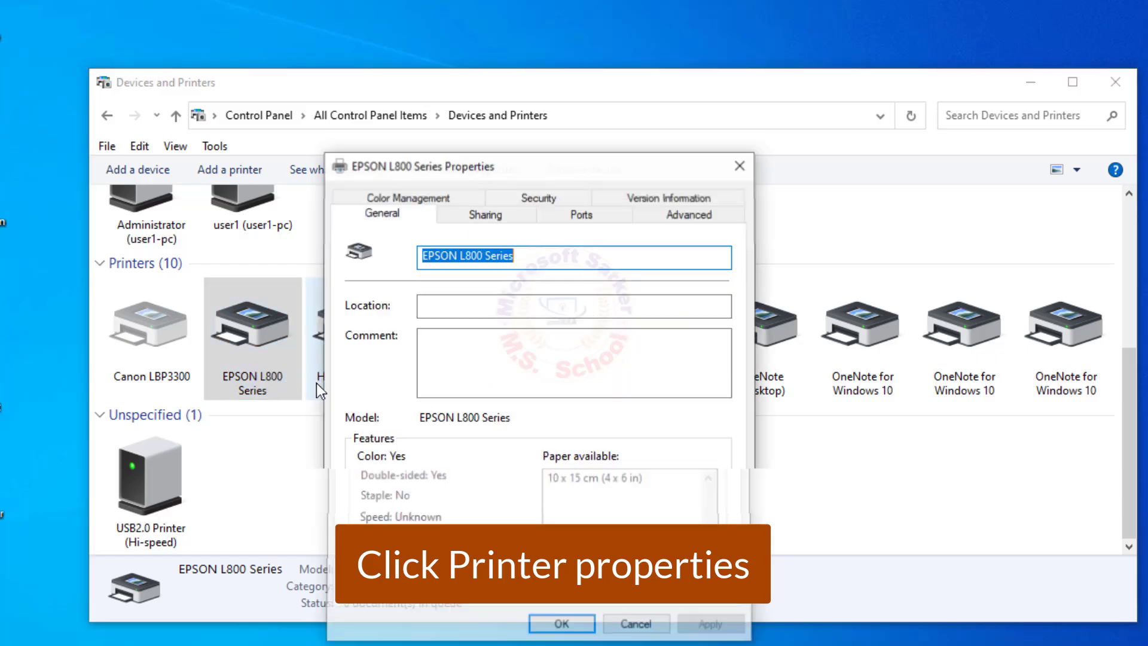
# Step: Share the EPSON L800 Series printer under the share name 'EPSON L800' and apply it
pyautogui.click(496, 219)
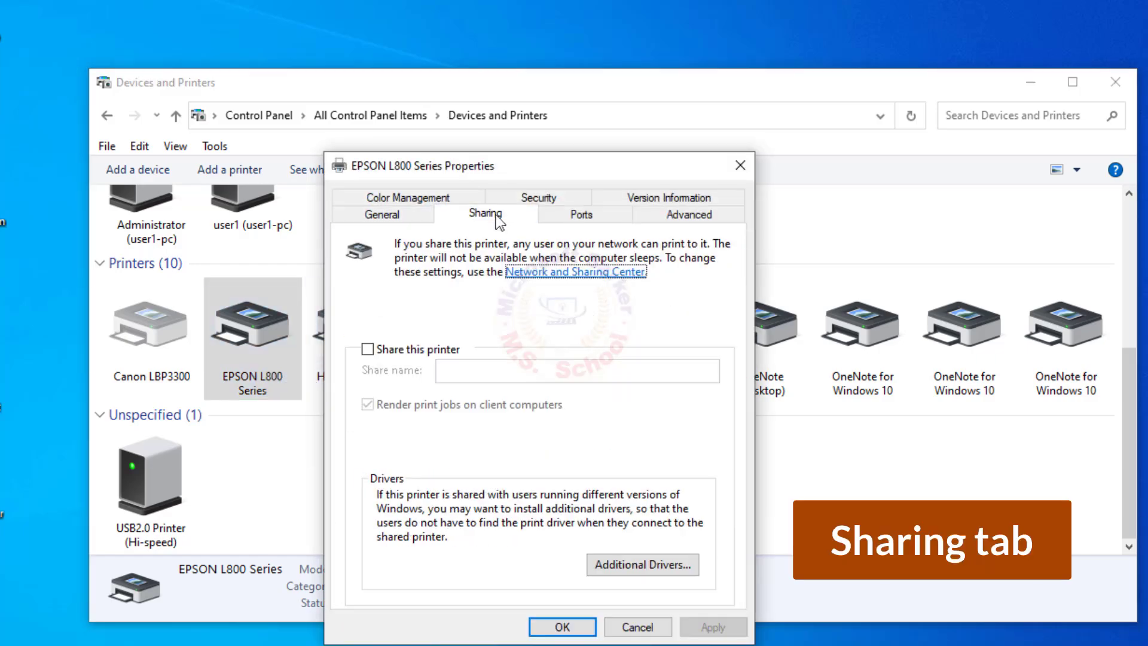
pyautogui.click(401, 349)
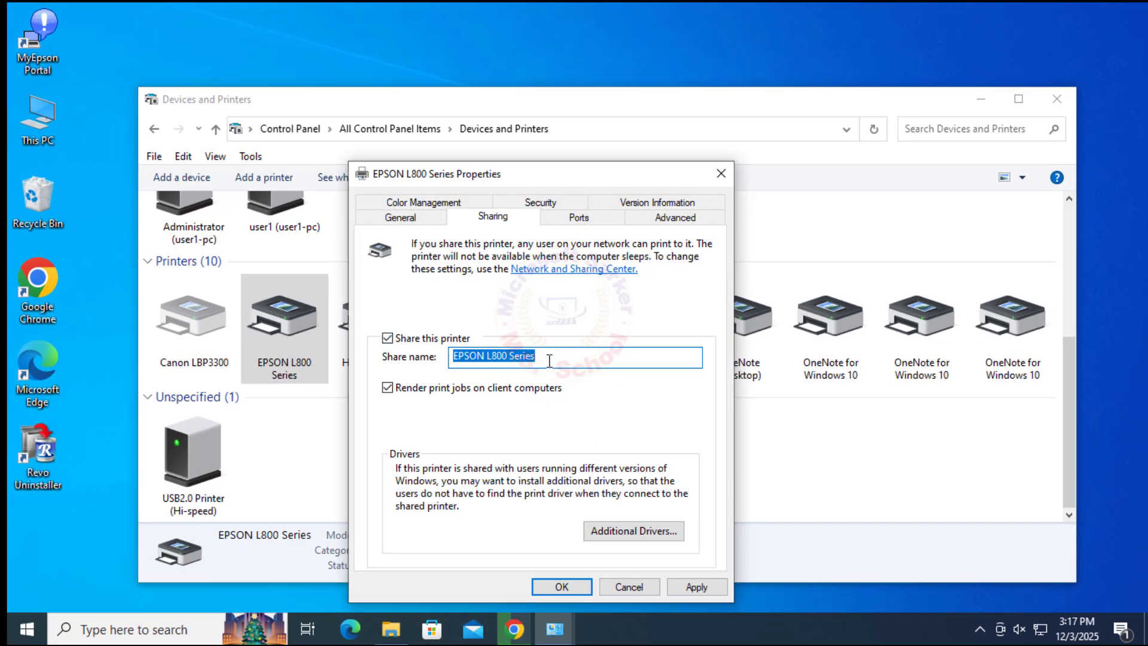
pyautogui.click(549, 360)
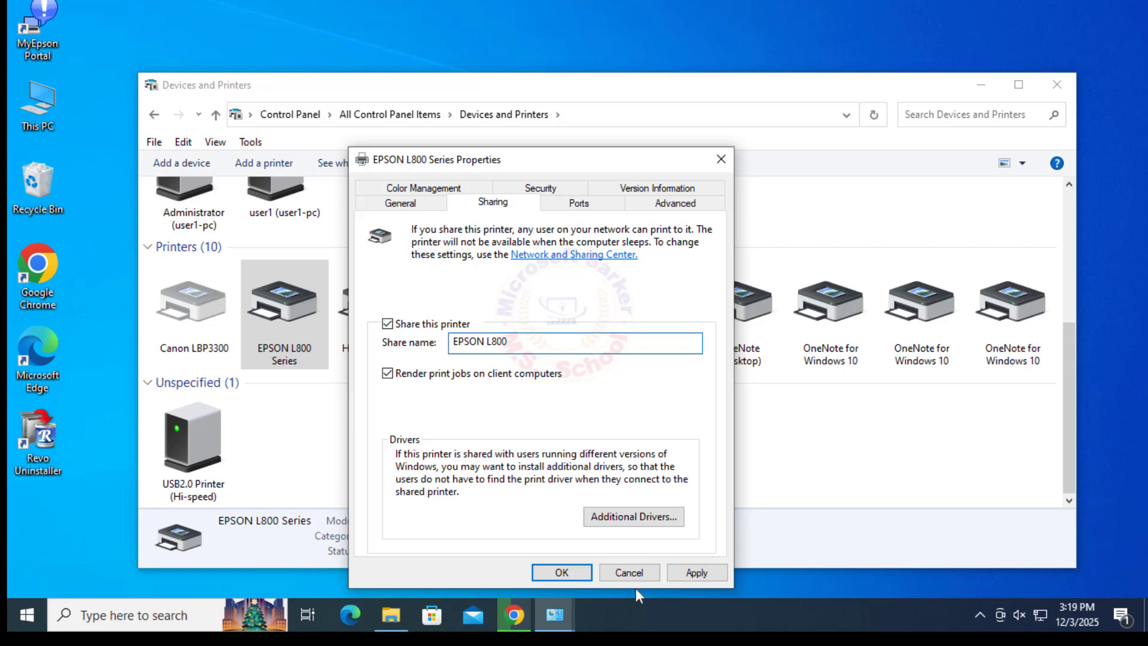
pyautogui.click(705, 571)
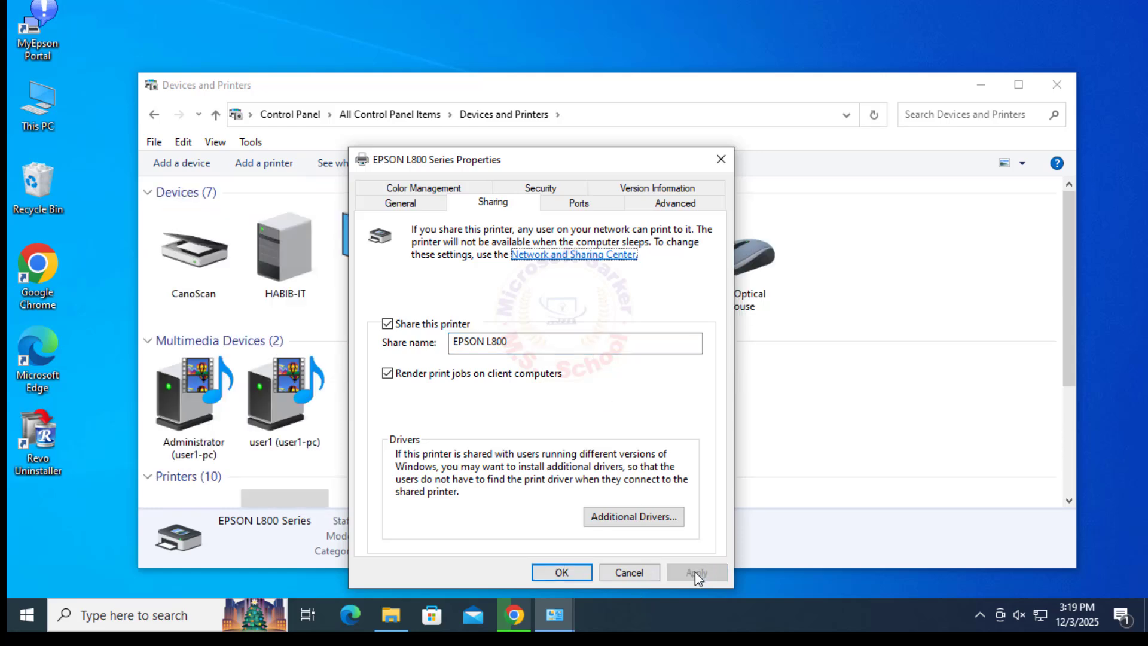
pyautogui.click(562, 572)
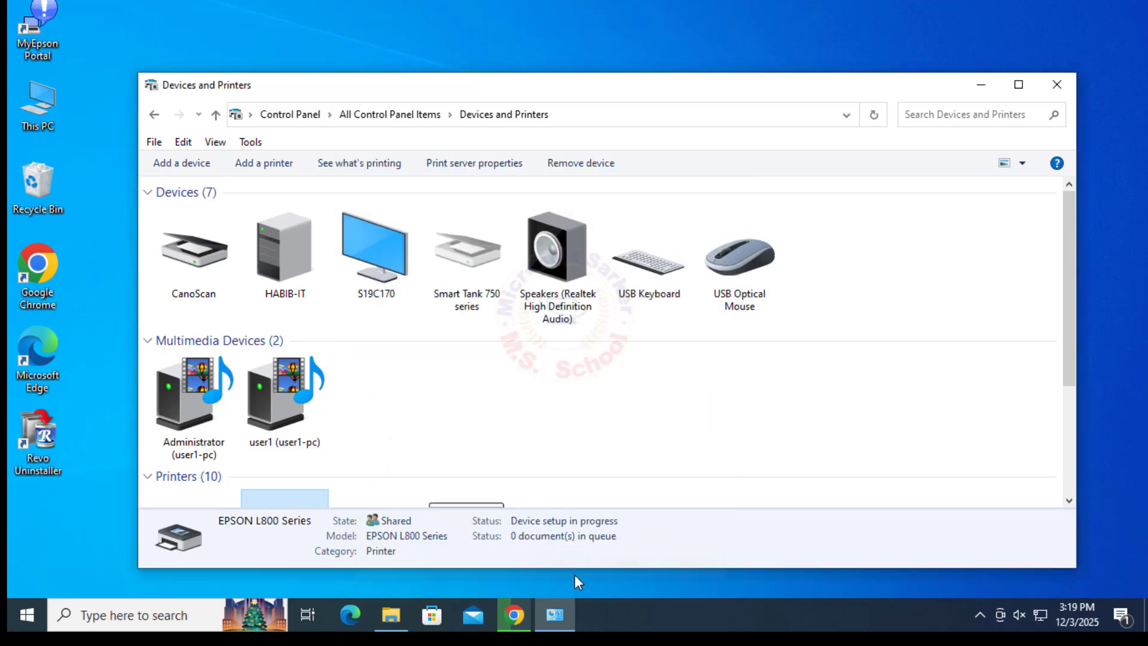
pyautogui.scroll(-3, 583, 448)
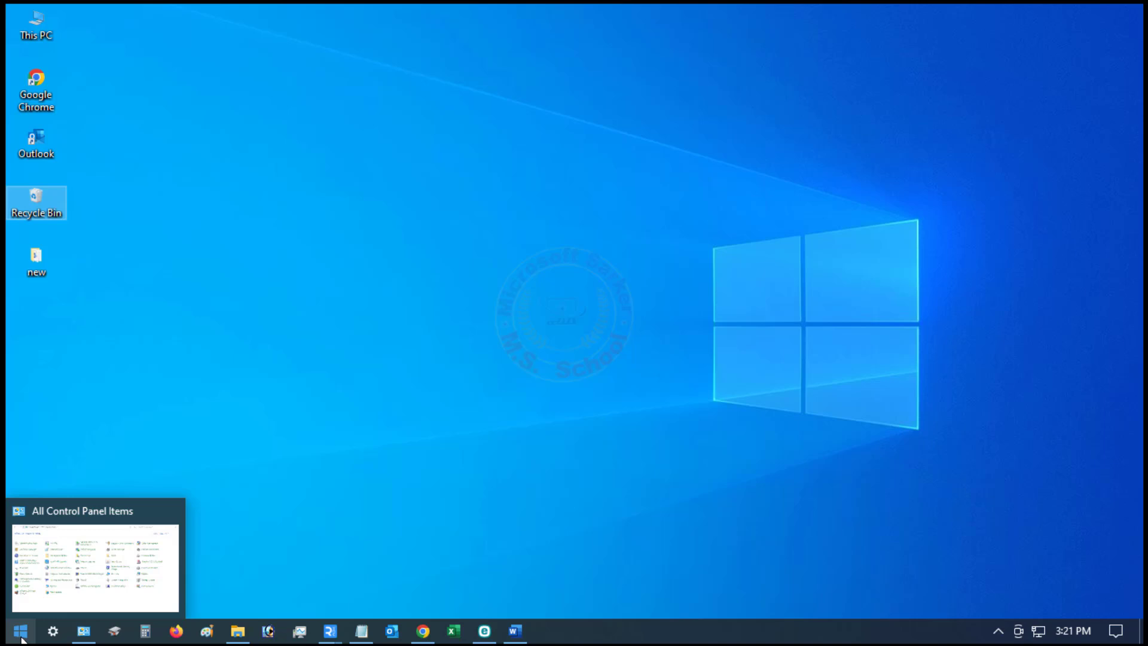
# Step: Search Start for 'ser' and launch the Services app
pyautogui.click(22, 635)
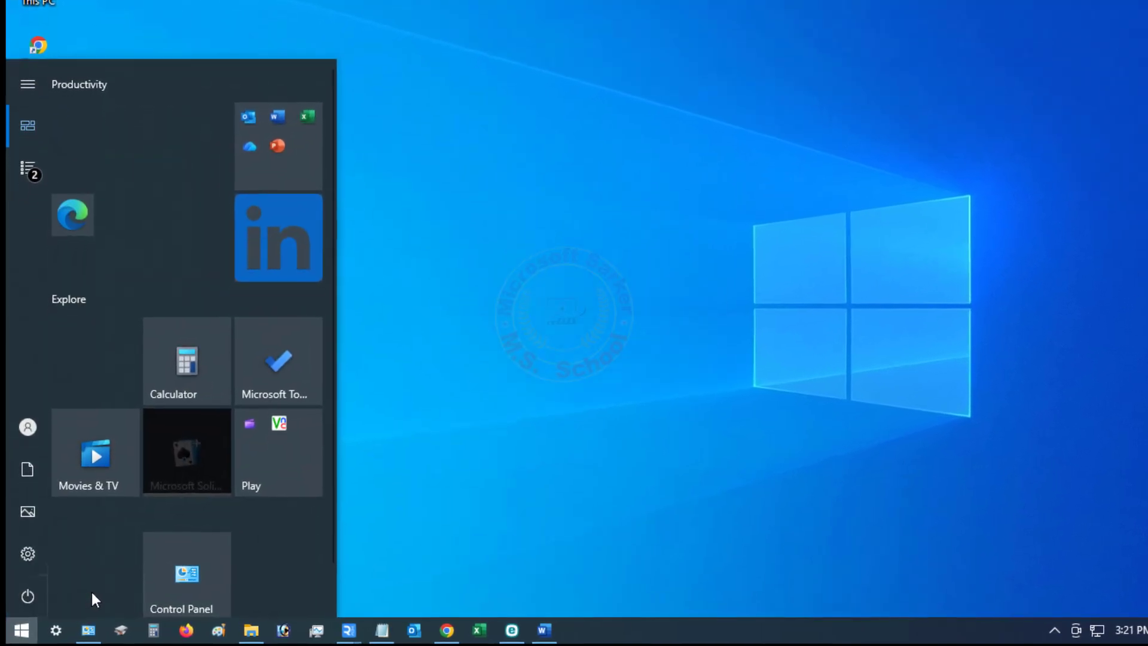
pyautogui.write('se')
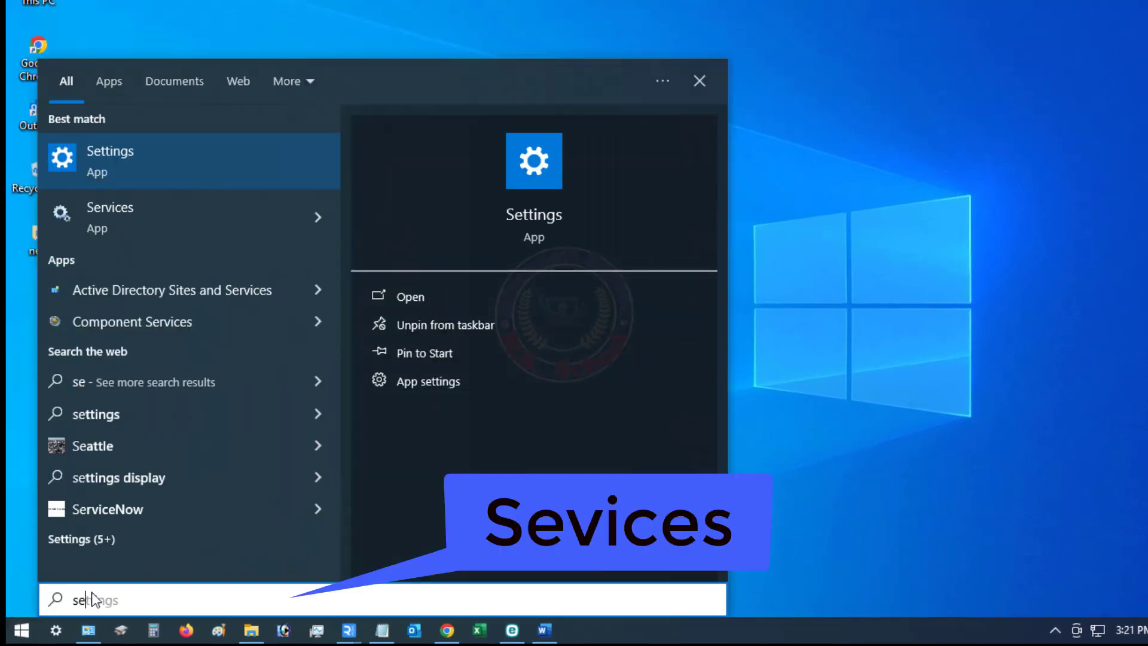
pyautogui.write('r')
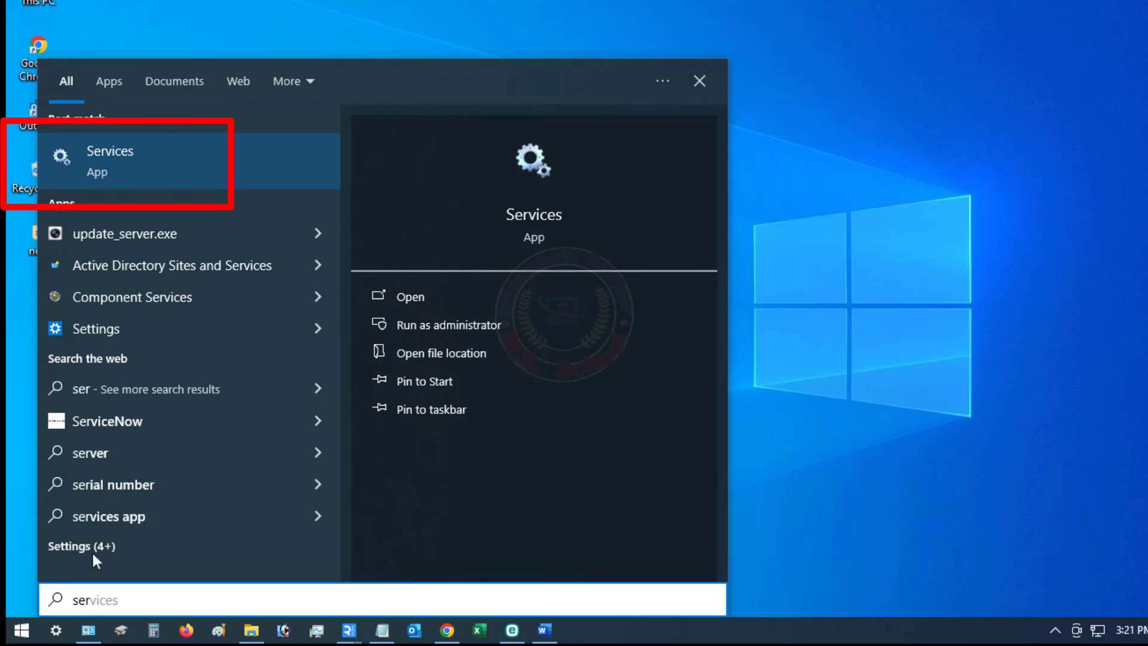
pyautogui.click(106, 159)
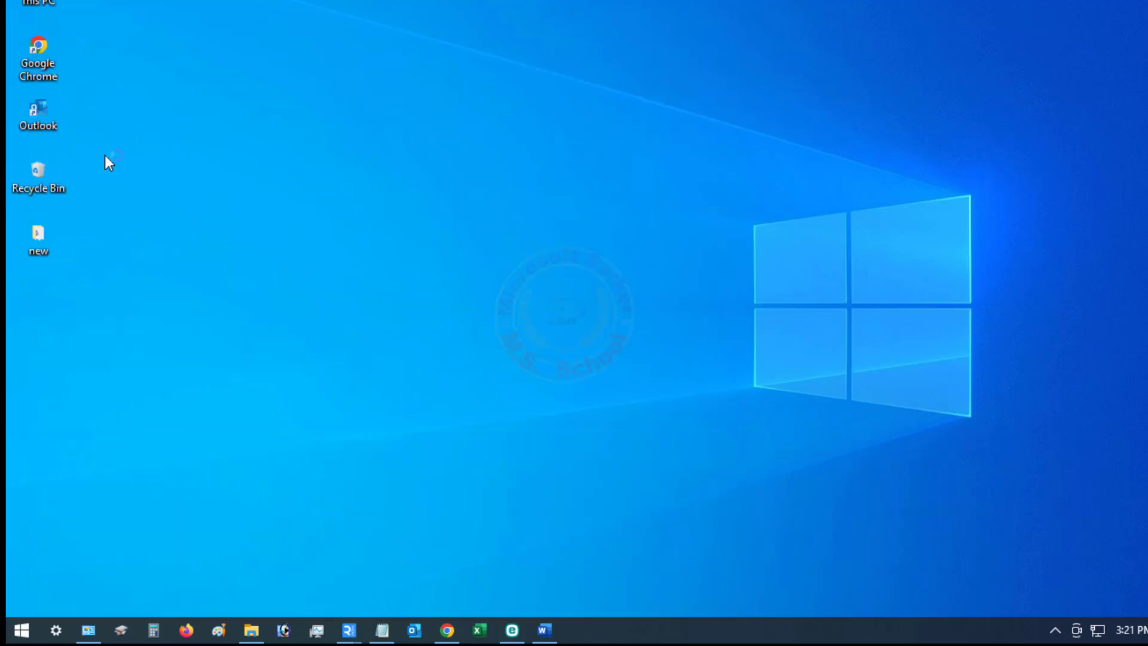
# Step: Restart the Server service
pyautogui.click(158, 153)
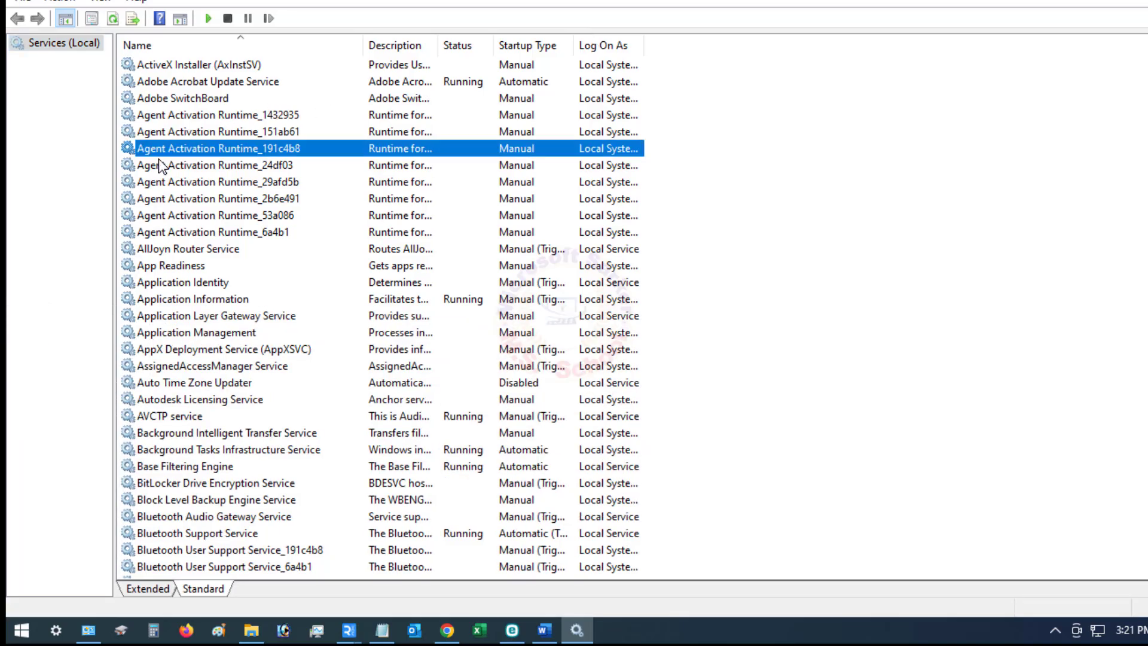
pyautogui.scroll(-3, 155, 168)
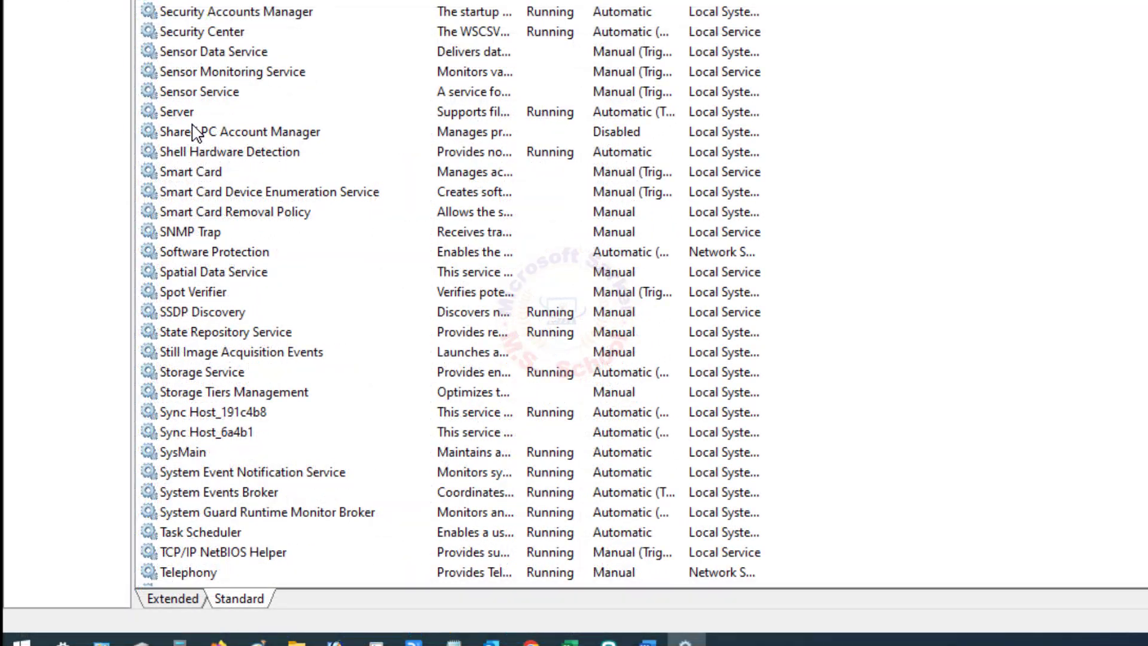
pyautogui.click(192, 116)
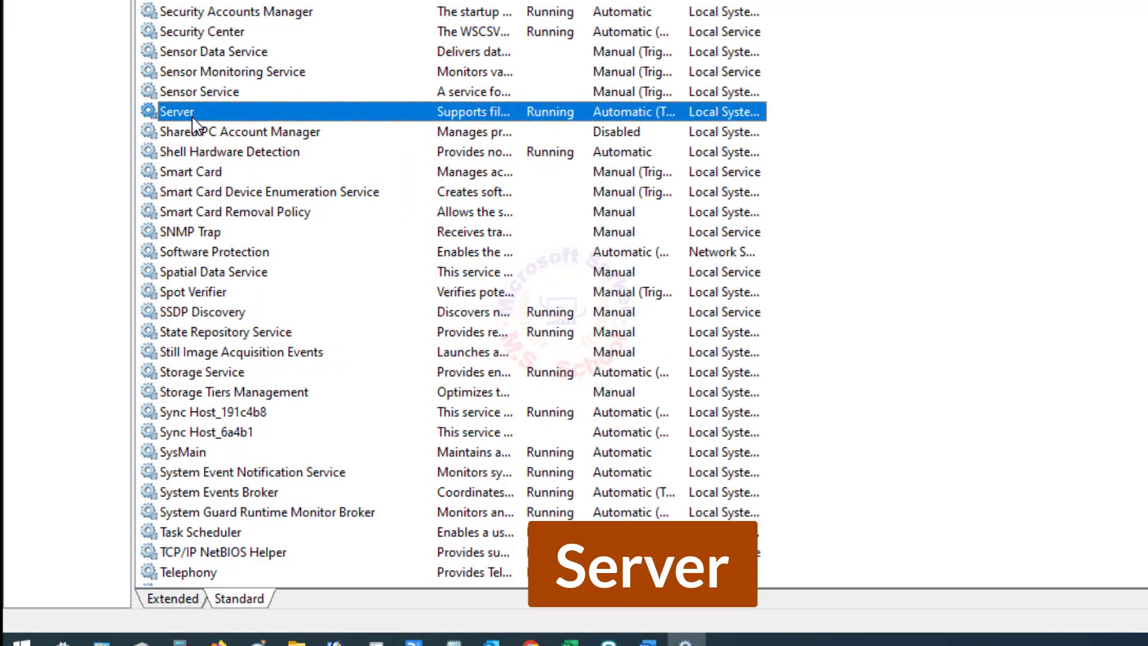
pyautogui.rightClick(192, 117)
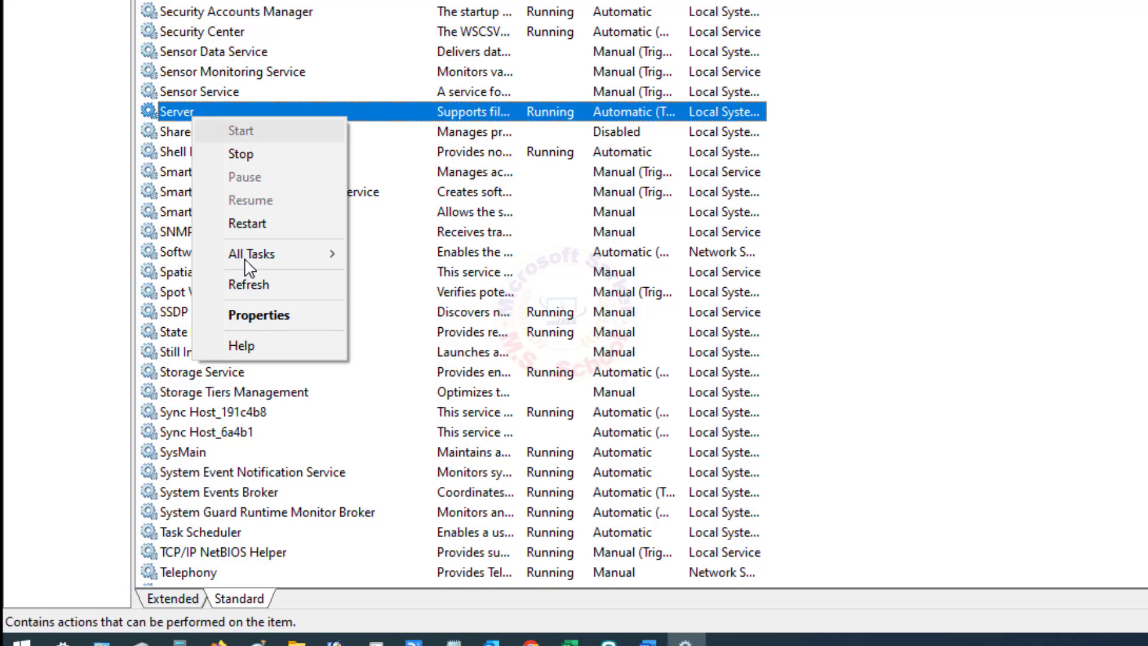
pyautogui.click(247, 225)
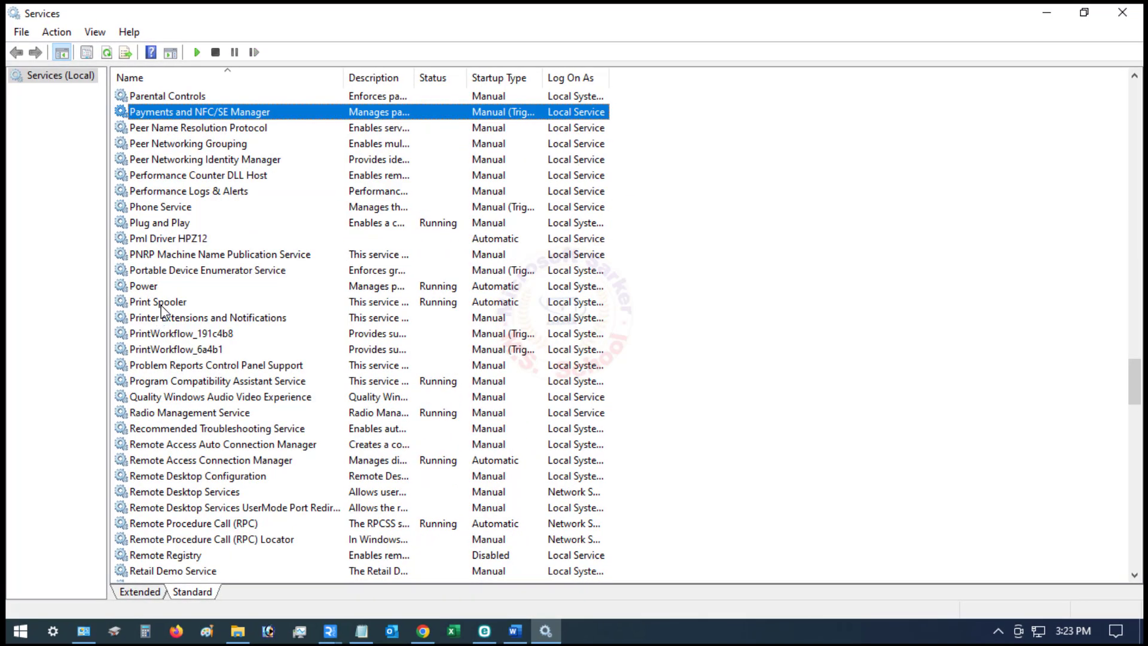
# Step: Restart the Print Spooler service and close Services
pyautogui.click(165, 308)
pyautogui.rightClick(165, 309)
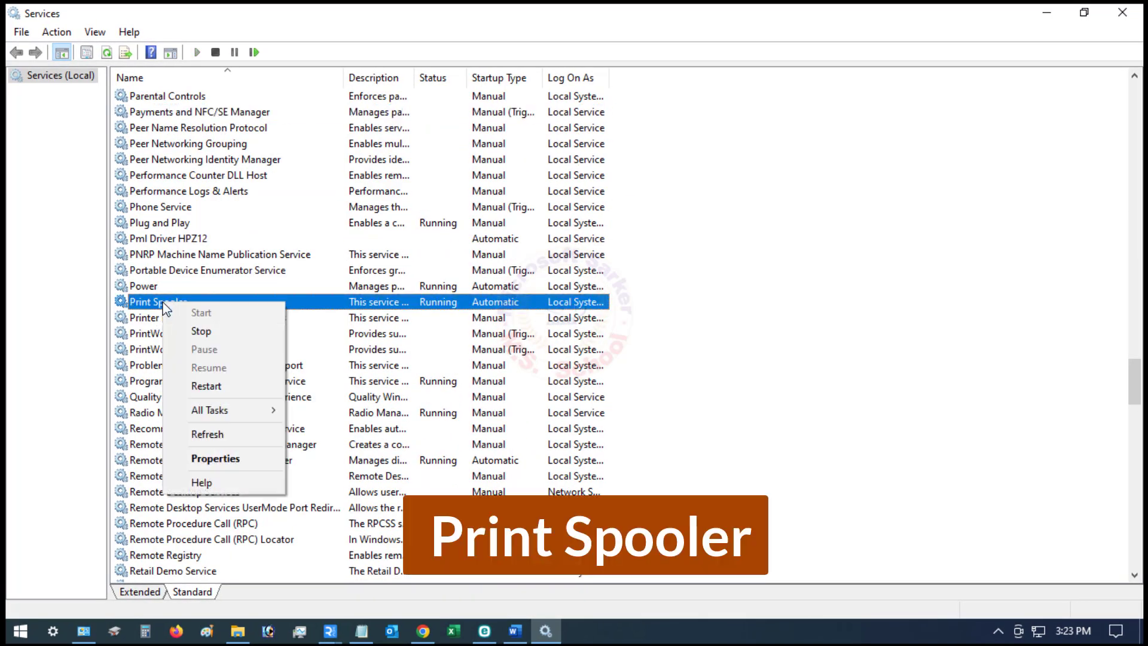
pyautogui.click(203, 385)
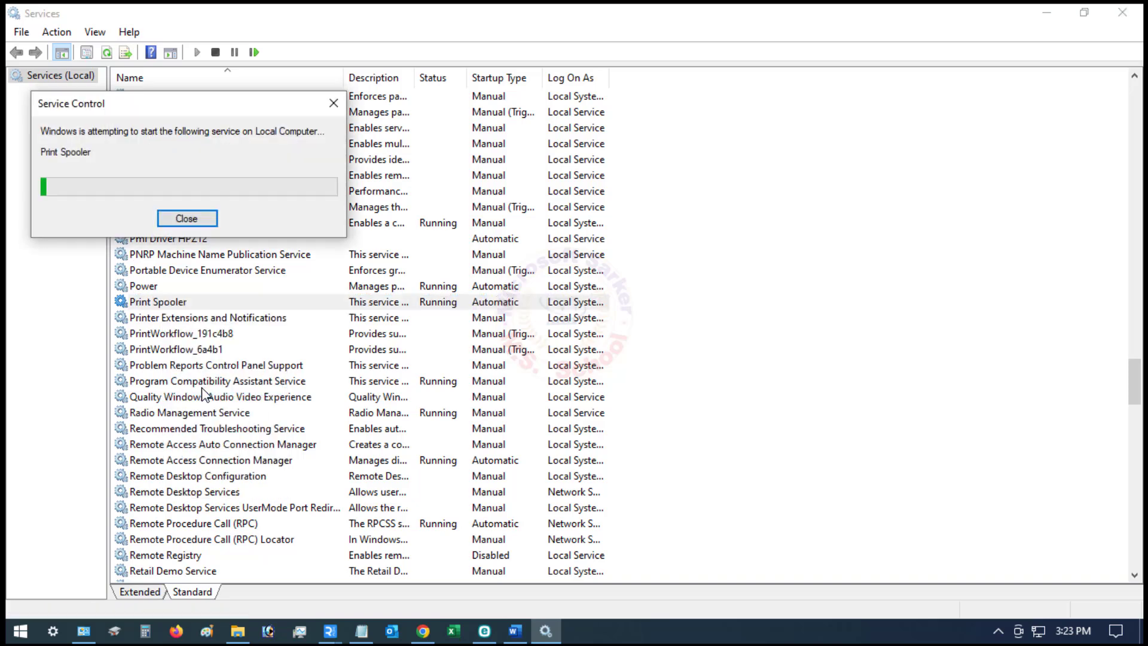
pyautogui.scroll(-2, 203, 395)
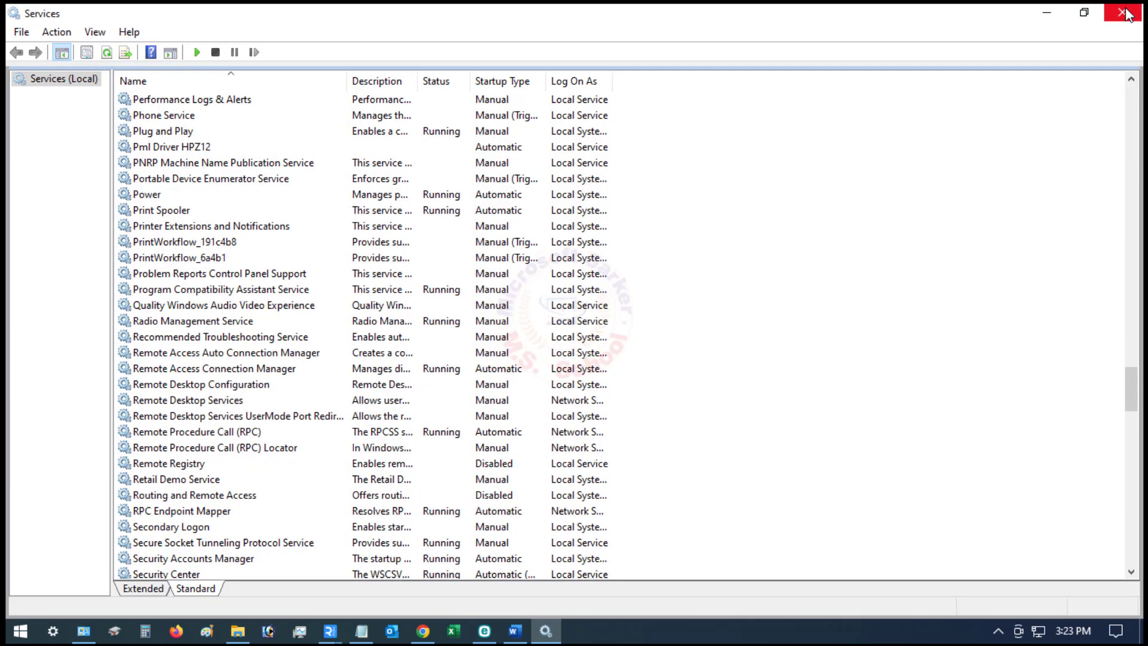
pyautogui.click(1124, 8)
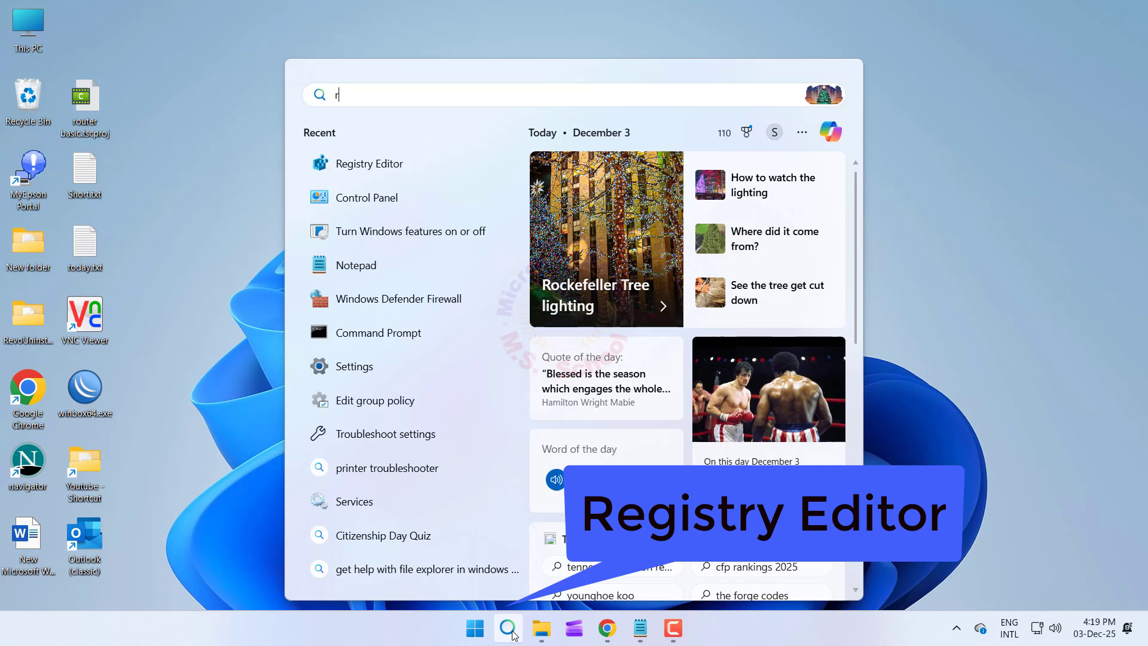
# Step: Open Registry Editor at HKLM\SOFTWARE\Policies\Microsoft\Windows NT\Printers\PointAndPrint
pyautogui.write('e')
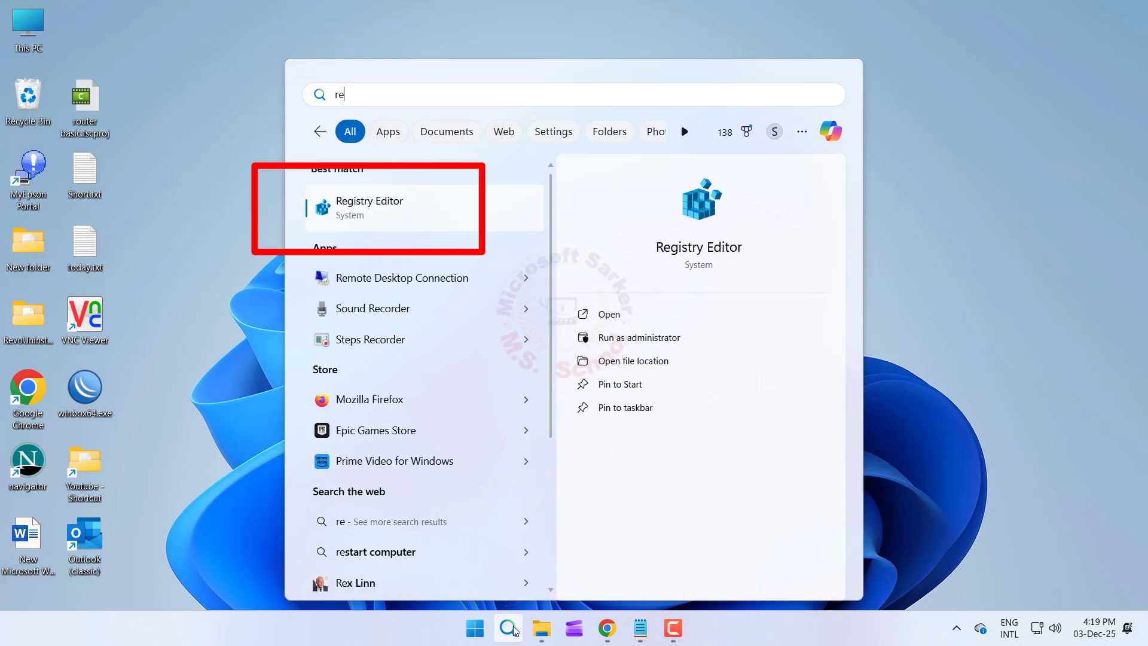
pyautogui.click(318, 207)
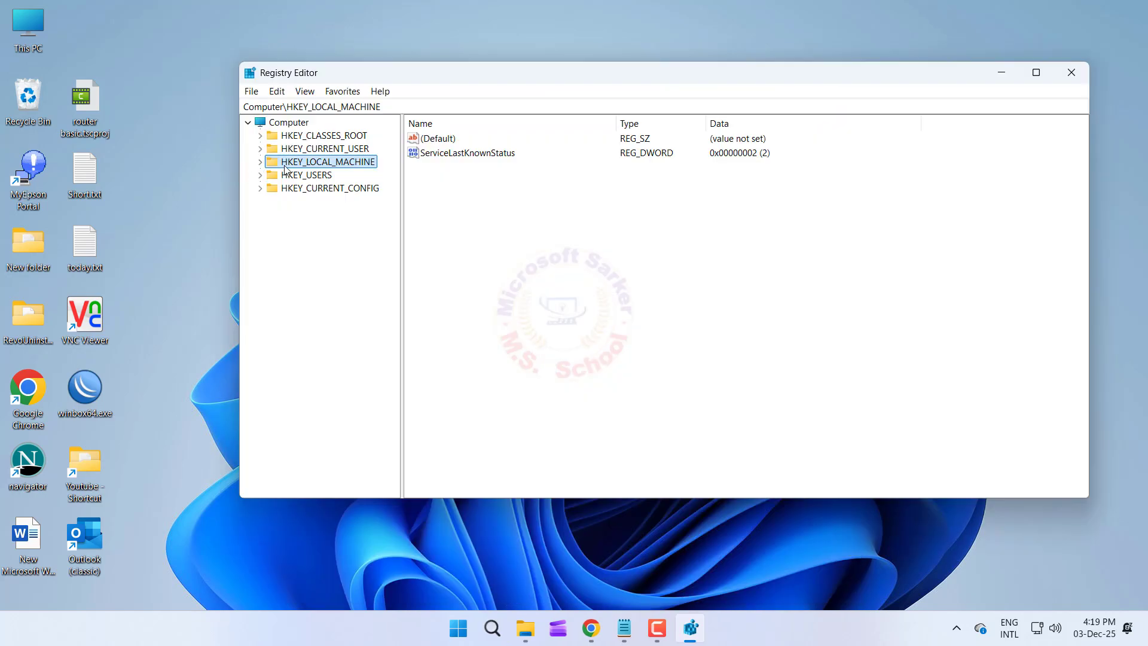
pyautogui.click(260, 162)
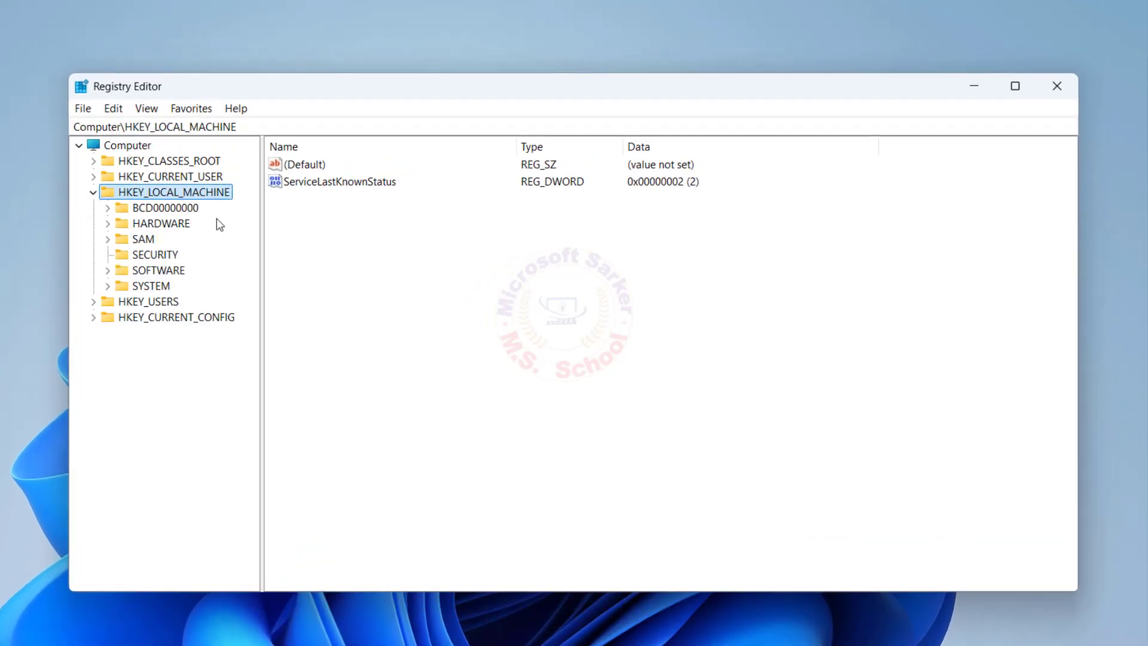
pyautogui.click(110, 272)
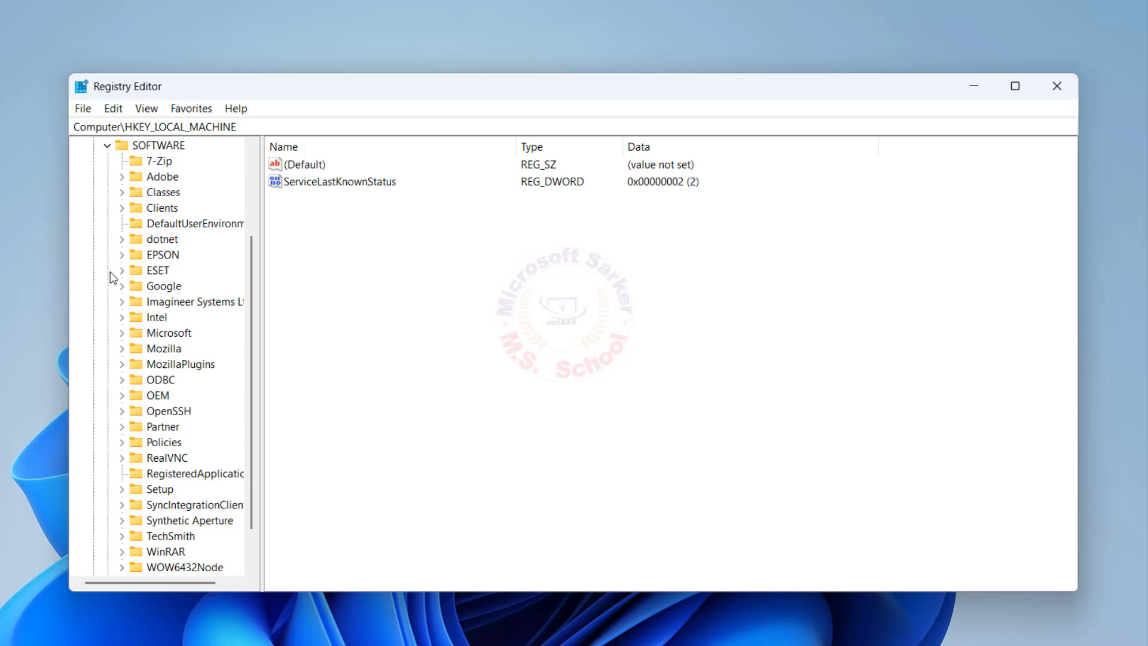
pyautogui.scroll(-1, 190, 292)
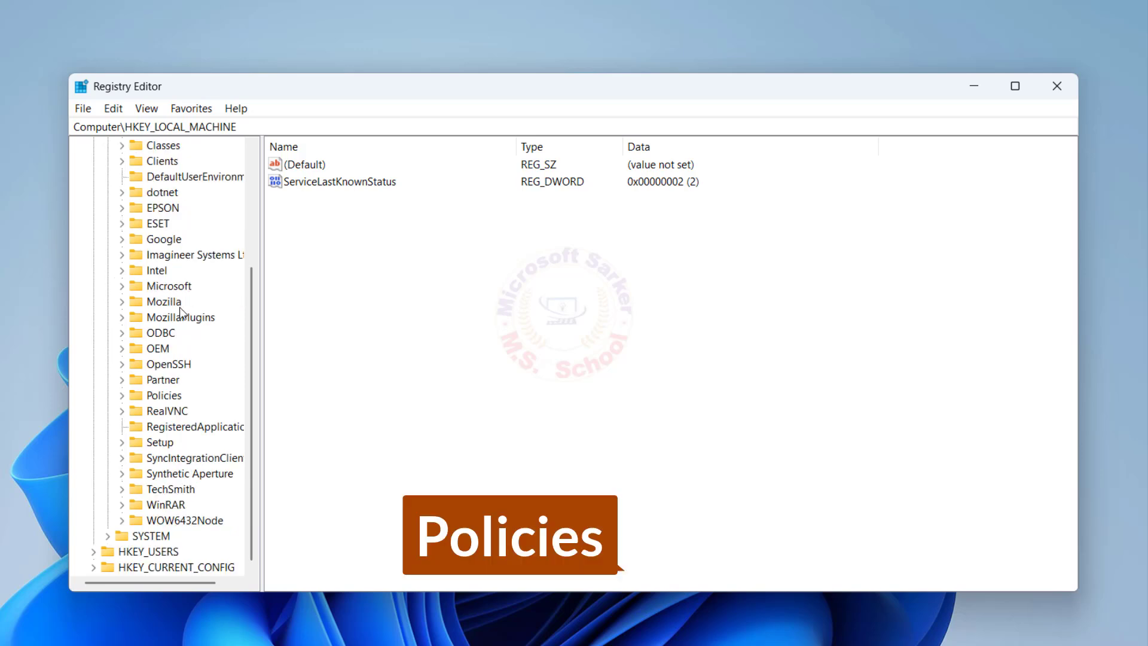
pyautogui.click(122, 396)
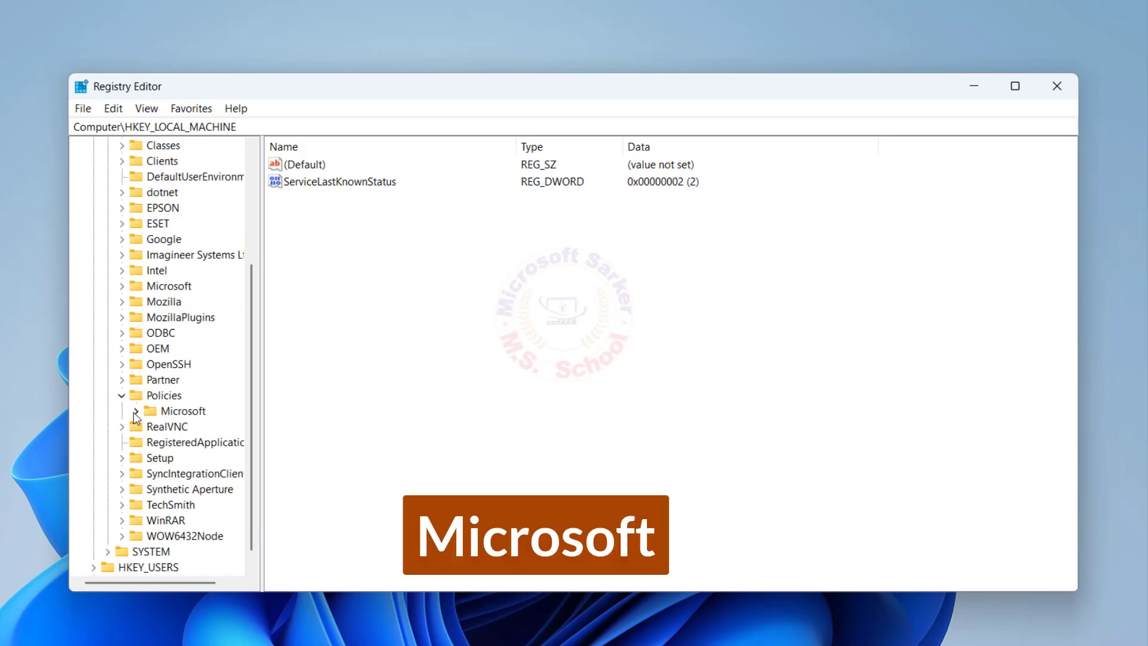
pyautogui.click(136, 411)
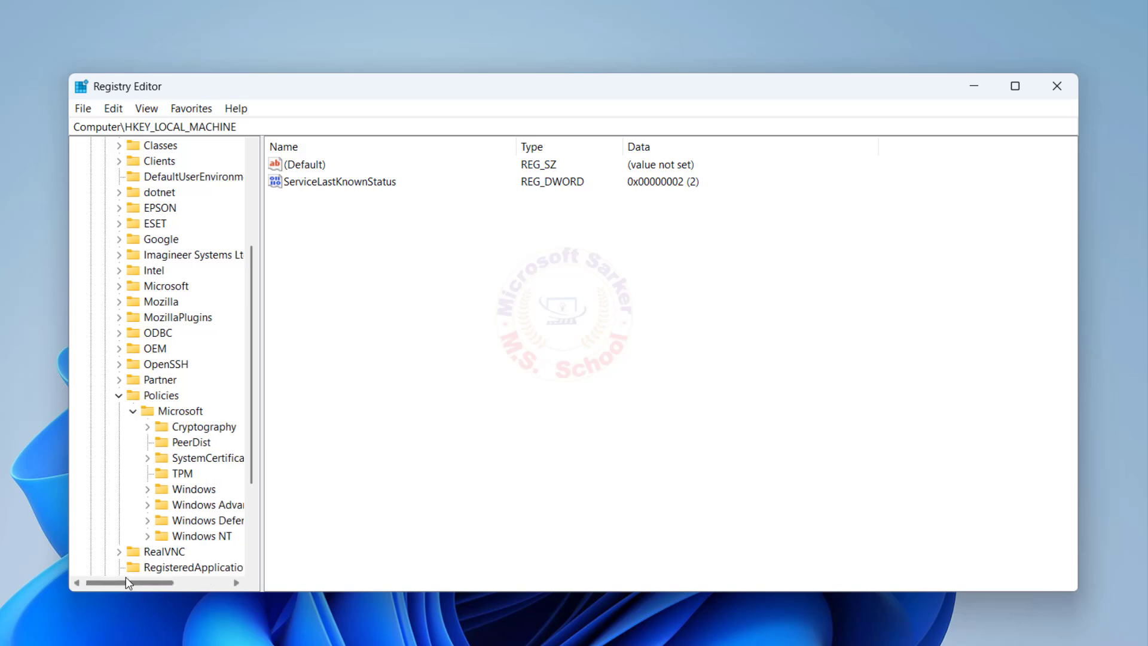
pyautogui.click(133, 537)
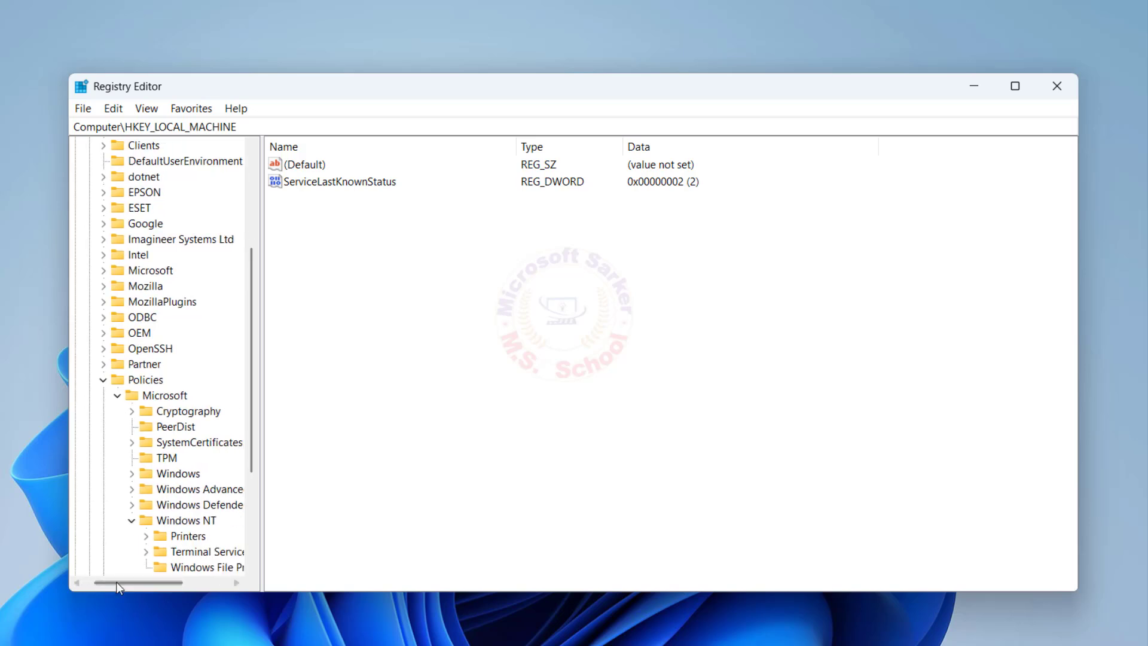
pyautogui.moveTo(119, 588); pyautogui.dragTo(132, 588)
pyautogui.scroll(-2, 123, 460)
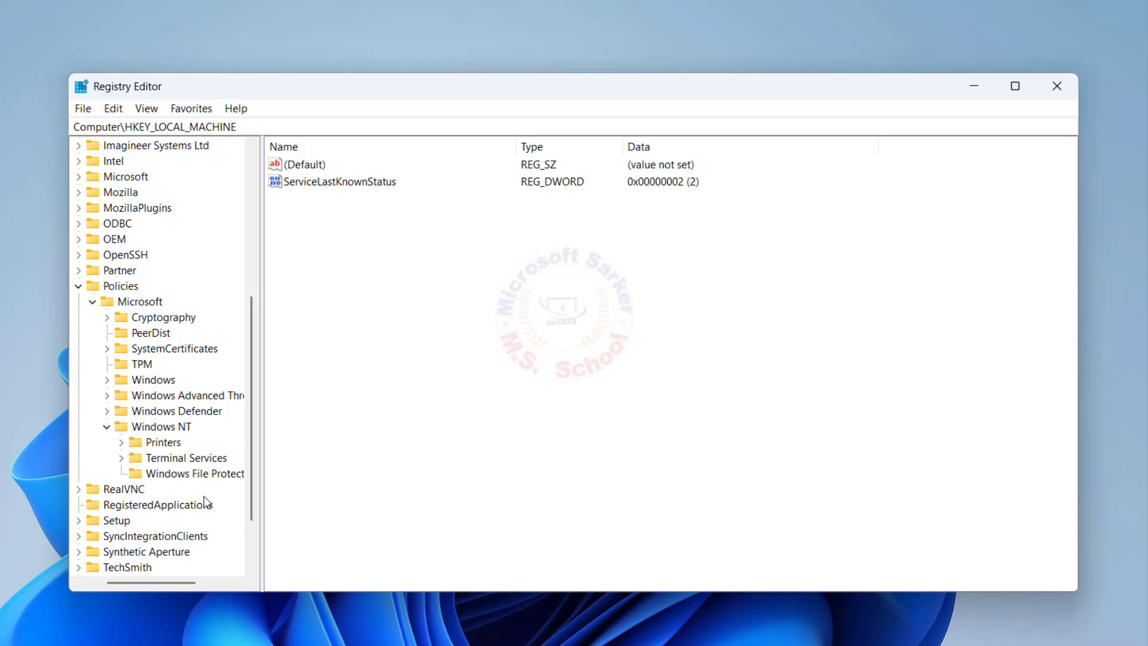
pyautogui.click(124, 445)
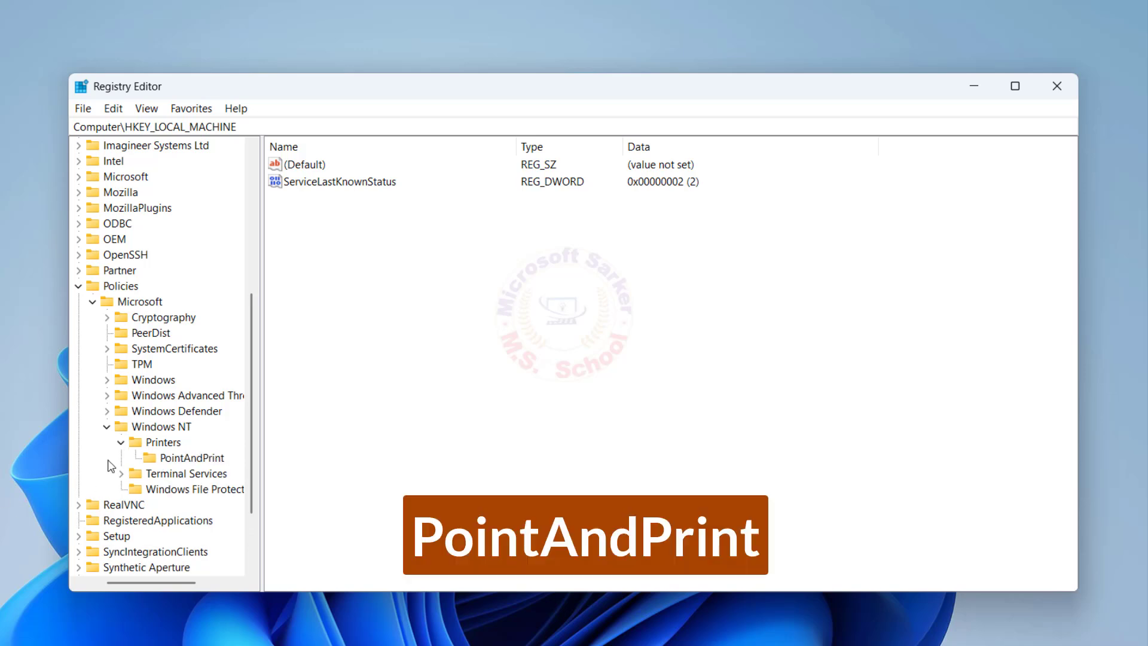
pyautogui.click(171, 461)
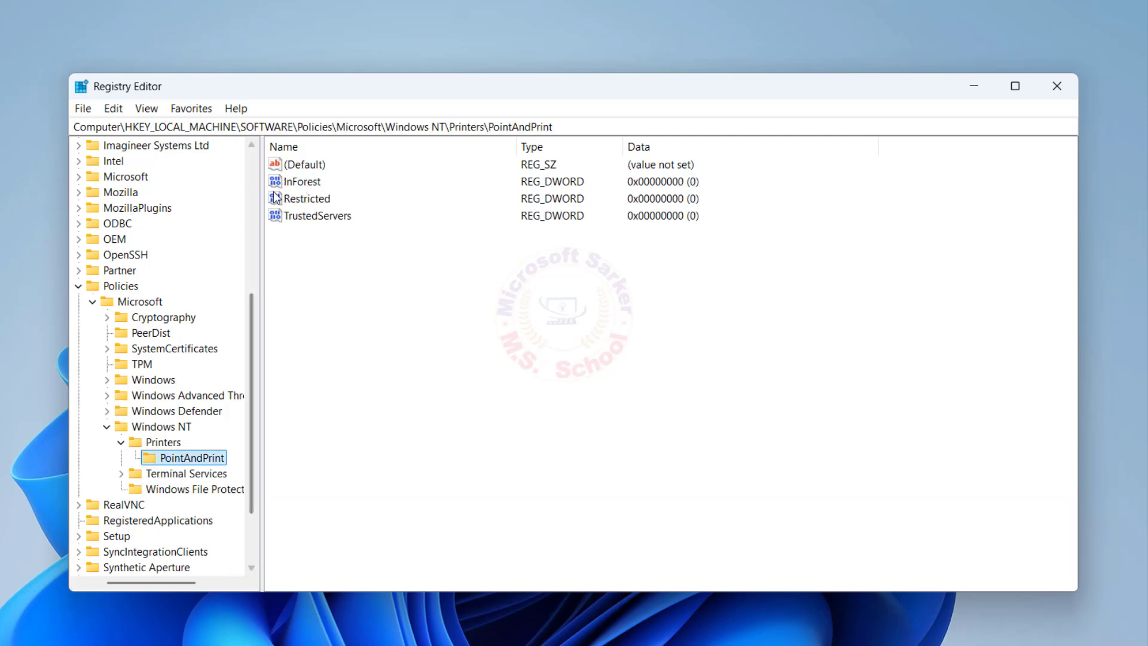
# Step: Check that the InForest, Restricted and TrustedServers DWORD values are each 0
pyautogui.doubleClick(292, 183)
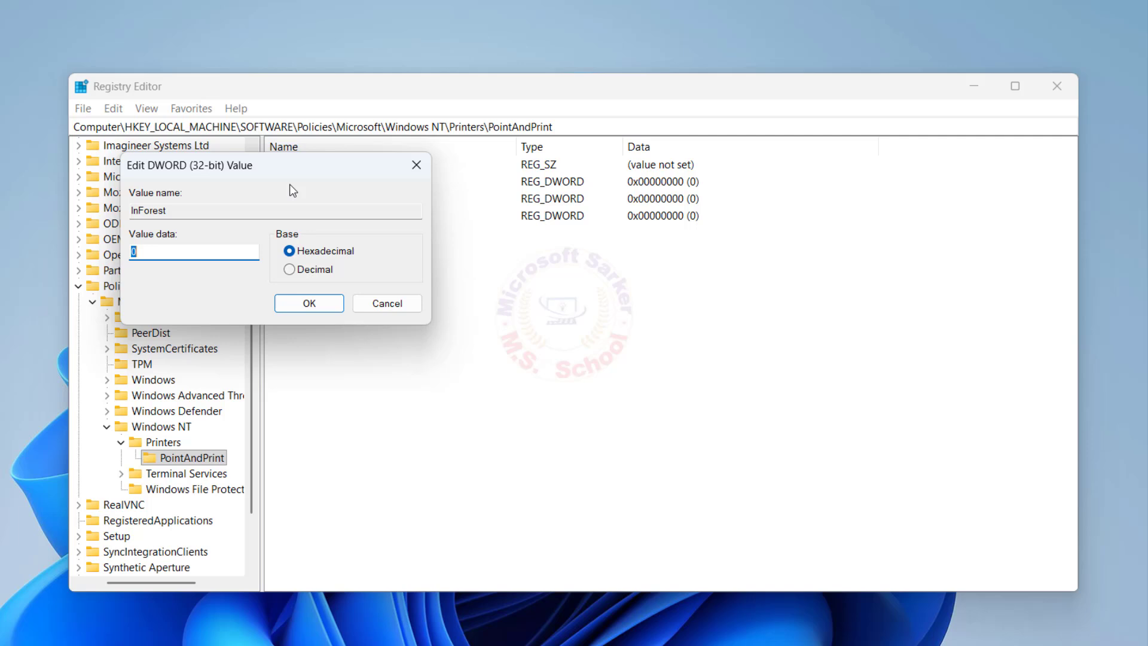
pyautogui.click(185, 253)
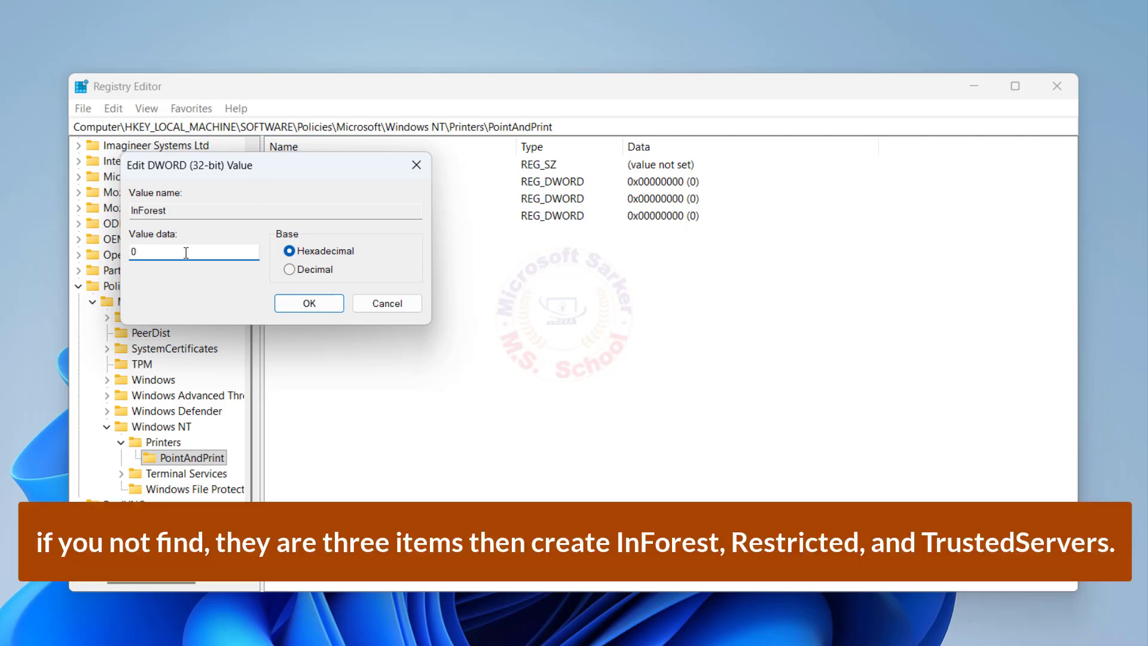
pyautogui.click(373, 305)
pyautogui.click(312, 205)
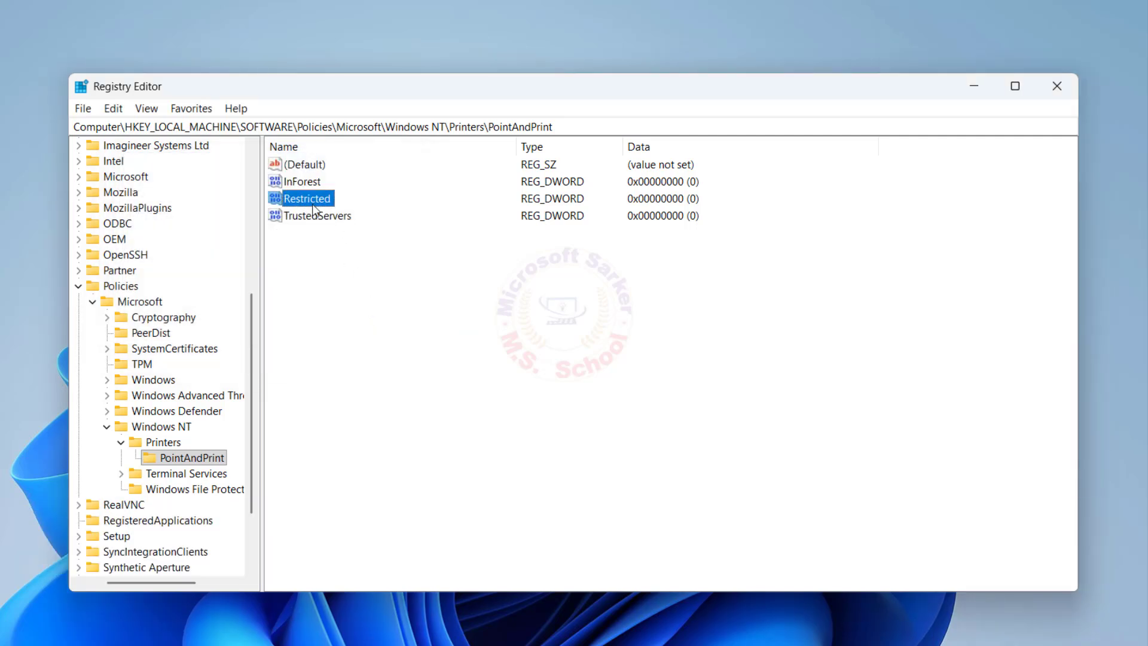
pyautogui.doubleClick(313, 203)
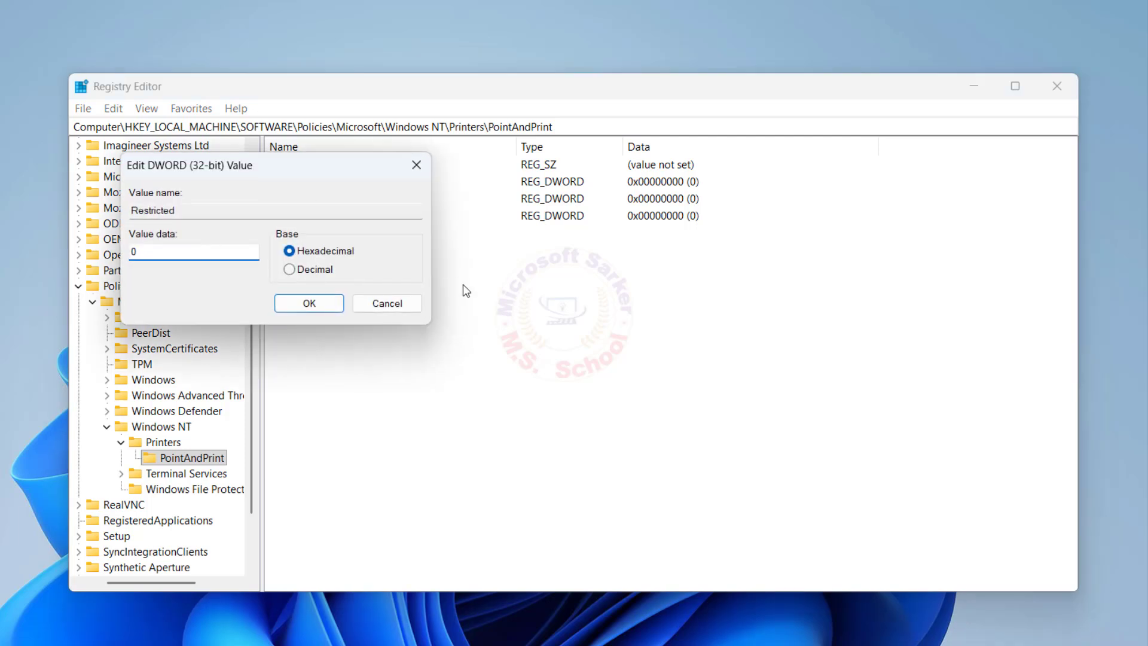
pyautogui.click(389, 305)
pyautogui.click(328, 219)
pyautogui.doubleClick(328, 218)
pyautogui.click(320, 303)
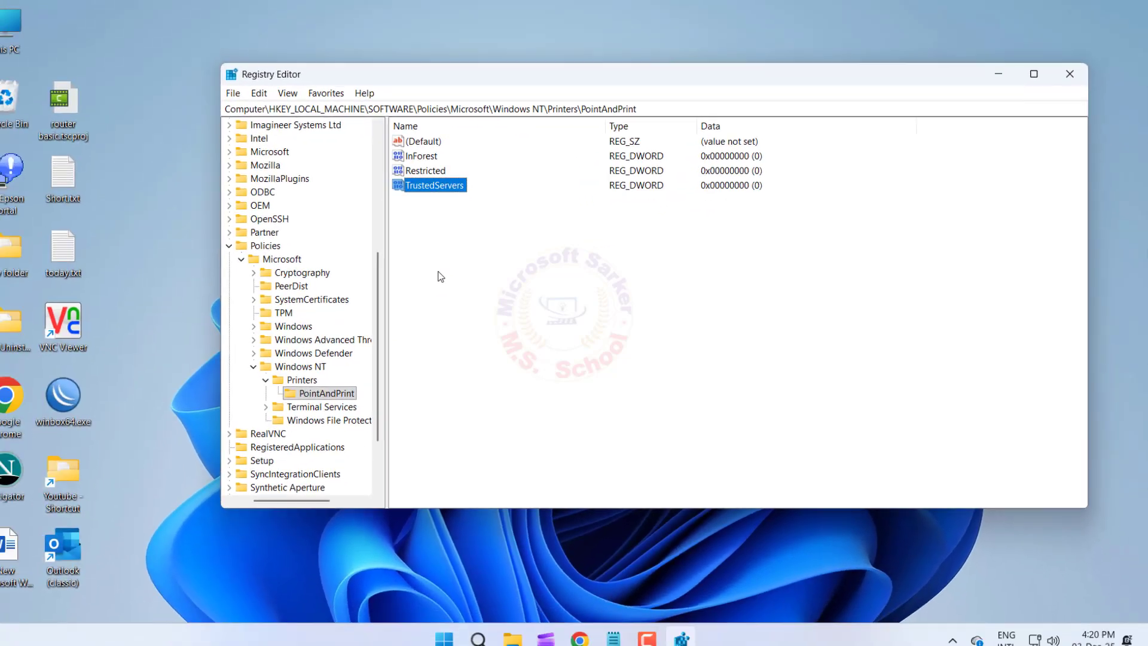
pyautogui.click(441, 276)
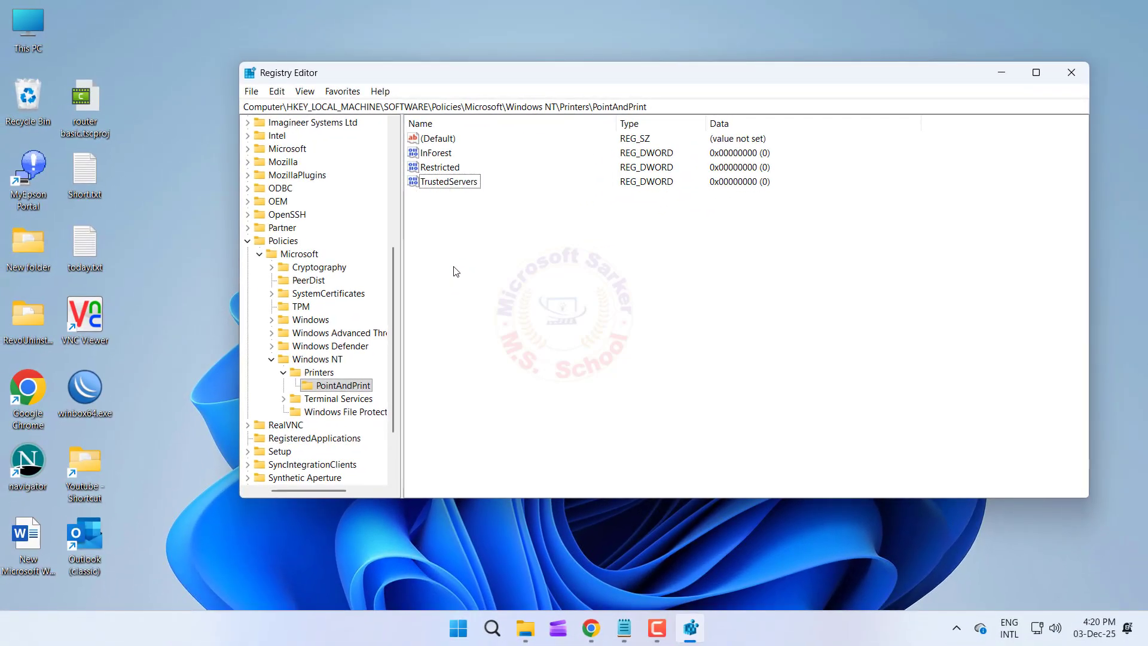
# Step: Close Registry Editor and review the L800 page's supported systems and 32/64-bit downloads
pyautogui.click(1070, 72)
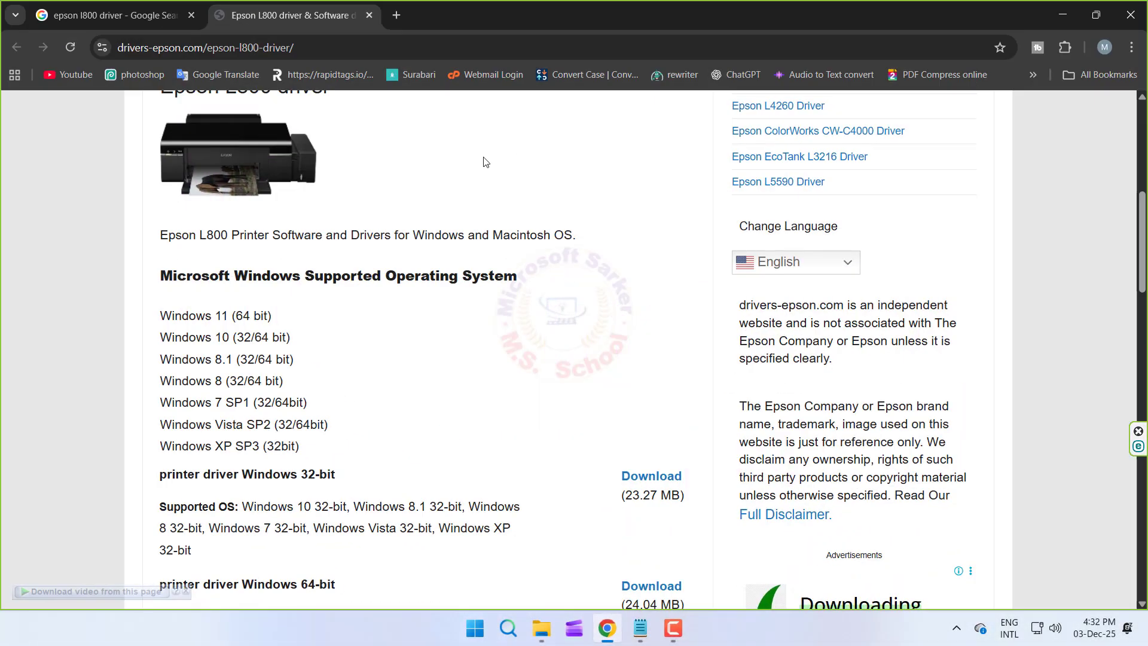
pyautogui.scroll(3, 486, 165)
pyautogui.scroll(-3, 491, 168)
pyautogui.moveTo(173, 275); pyautogui.dragTo(553, 281)
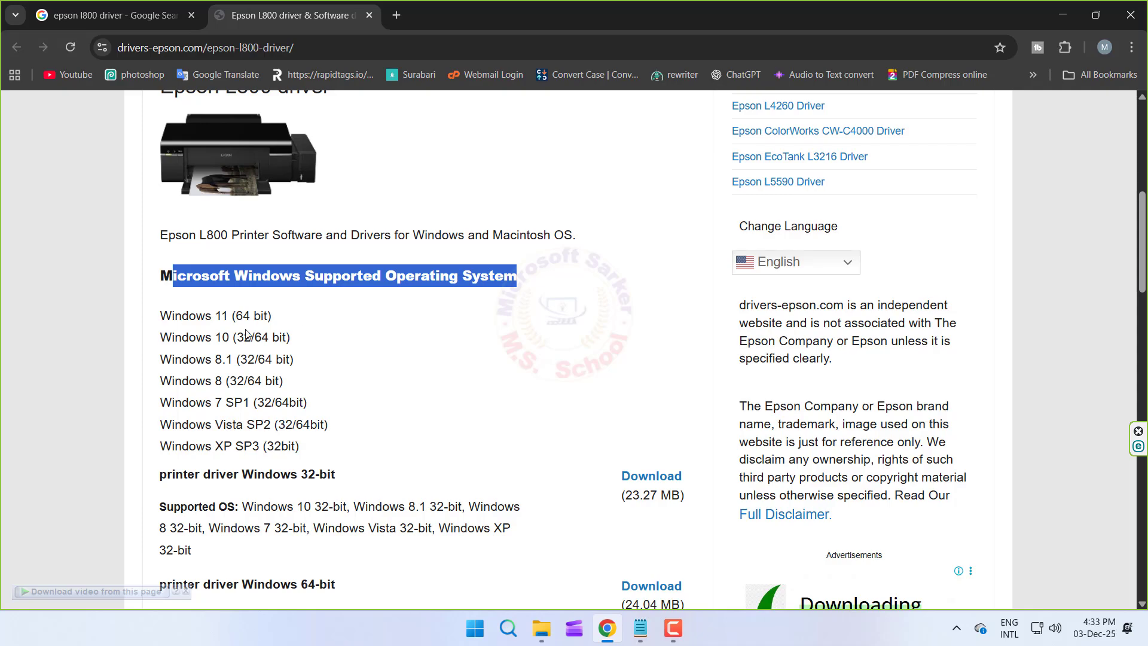
pyautogui.moveTo(170, 317); pyautogui.dragTo(359, 325)
pyautogui.scroll(-2, 358, 326)
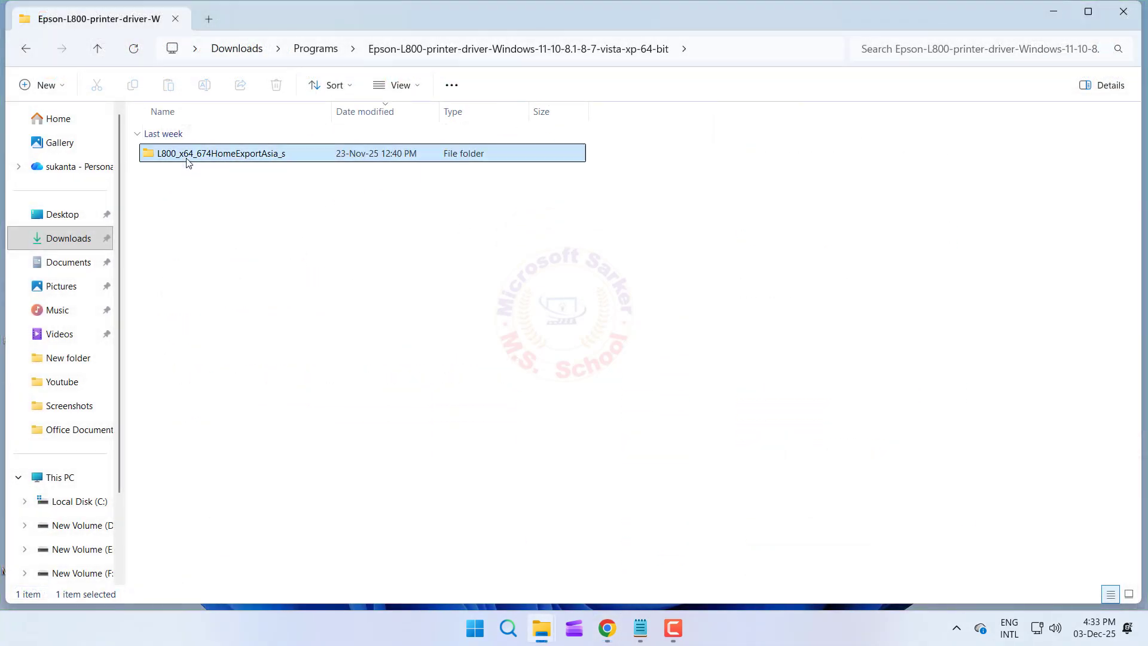
# Step: Run SETUP64.EXE from the L800 driver's WINX64\SETUP folder
pyautogui.doubleClick(185, 156)
pyautogui.doubleClick(185, 155)
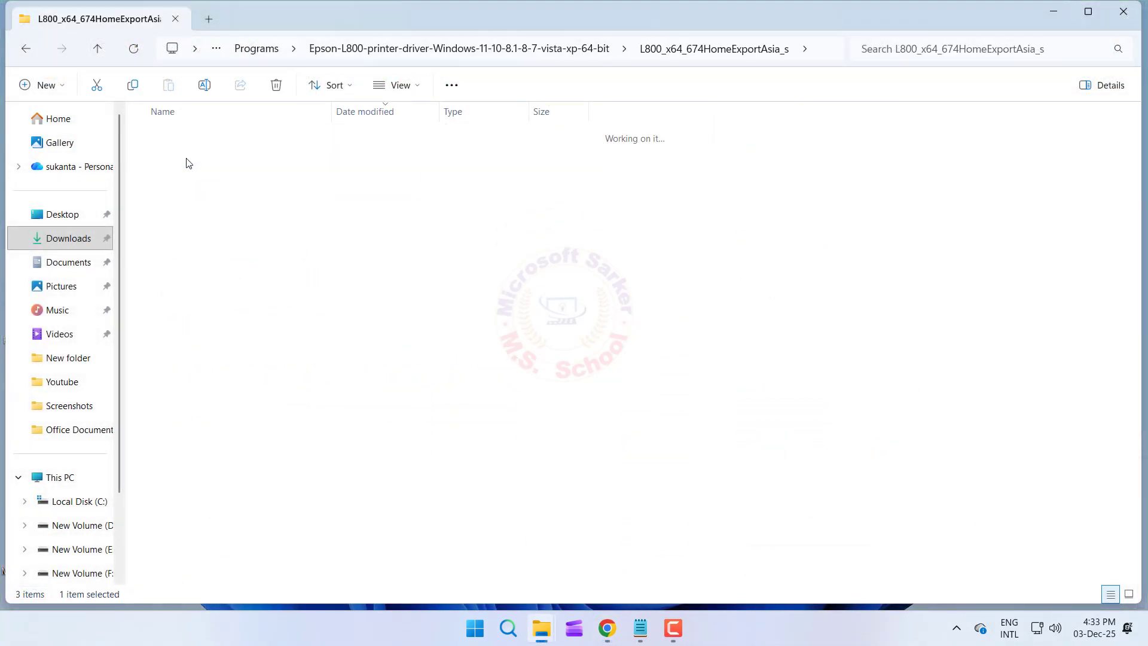
pyautogui.doubleClick(186, 158)
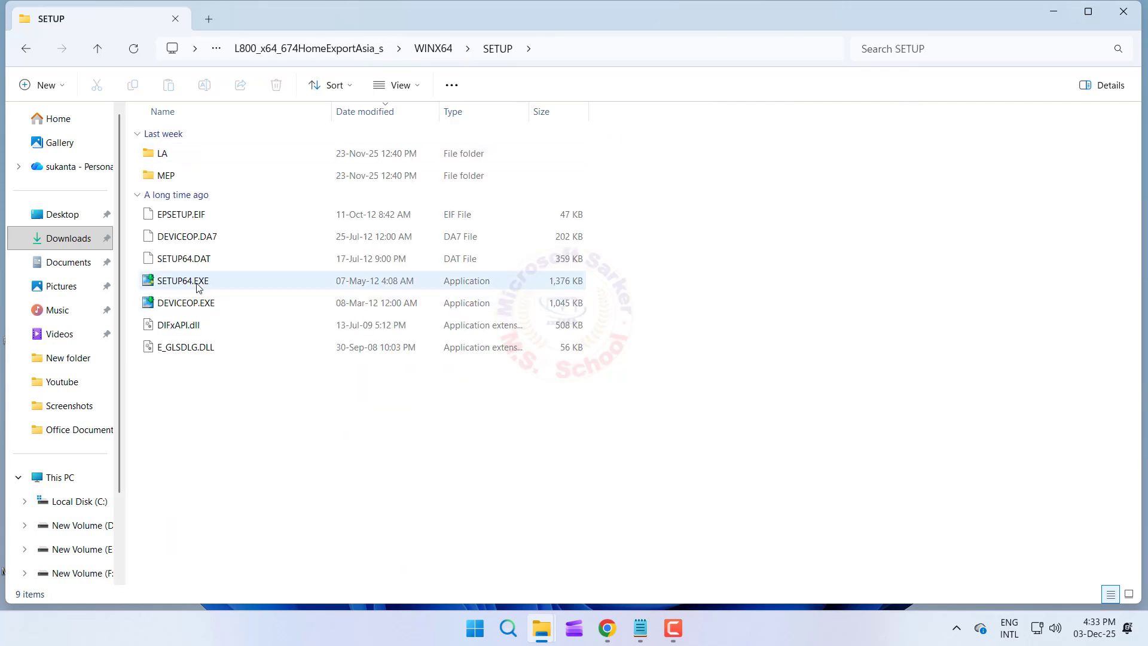
pyautogui.click(196, 281)
pyautogui.doubleClick(197, 281)
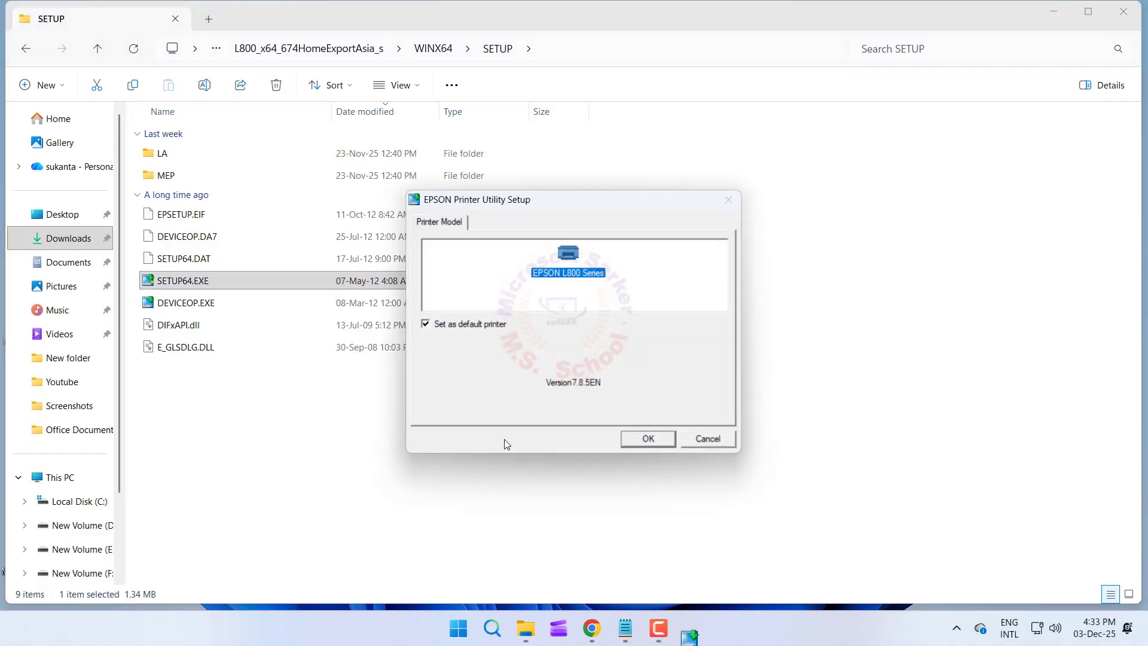
# Step: Install the EPSON L800 Series driver in English, accepting the license, on port LPT1
pyautogui.click(642, 437)
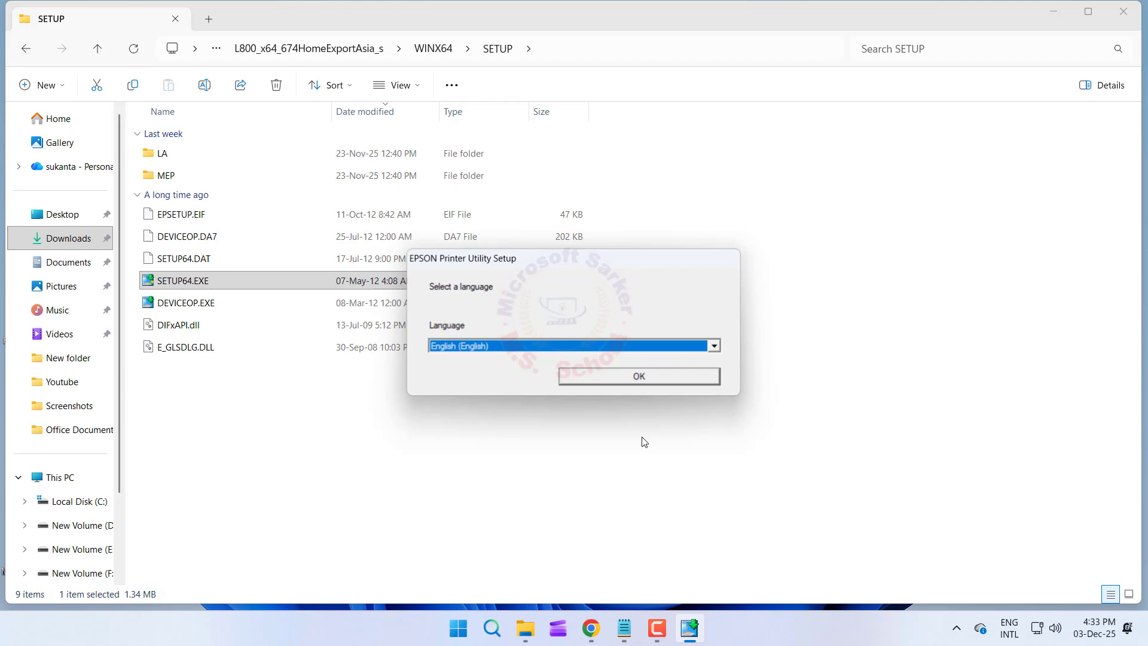
pyautogui.click(634, 379)
pyautogui.click(514, 460)
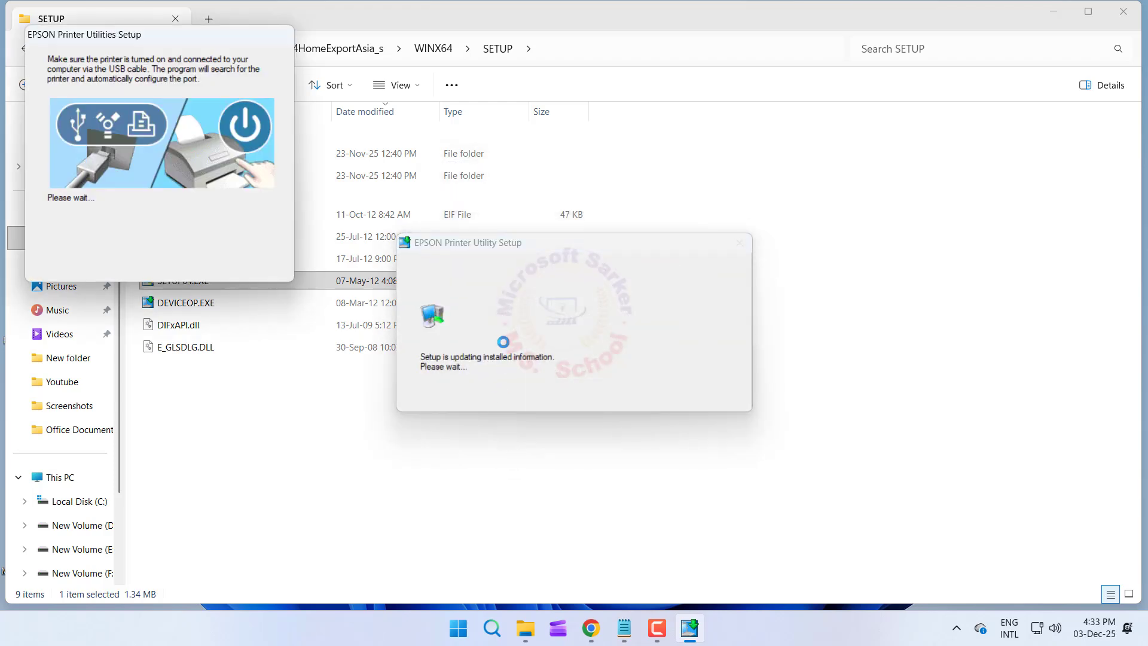
pyautogui.click(178, 268)
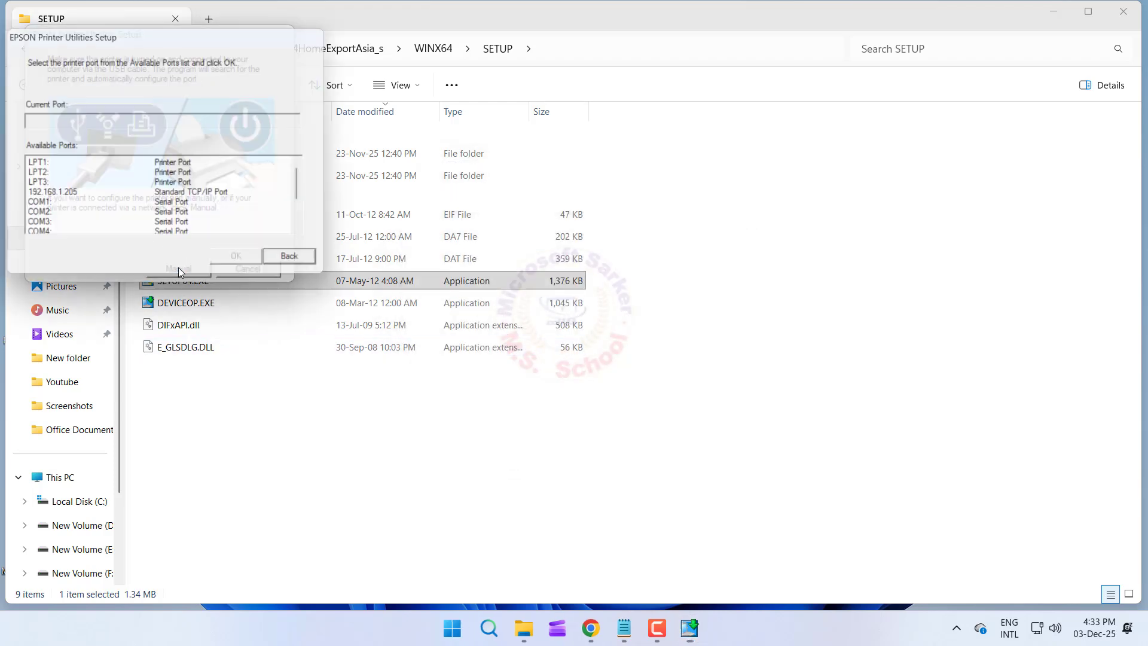
pyautogui.click(60, 170)
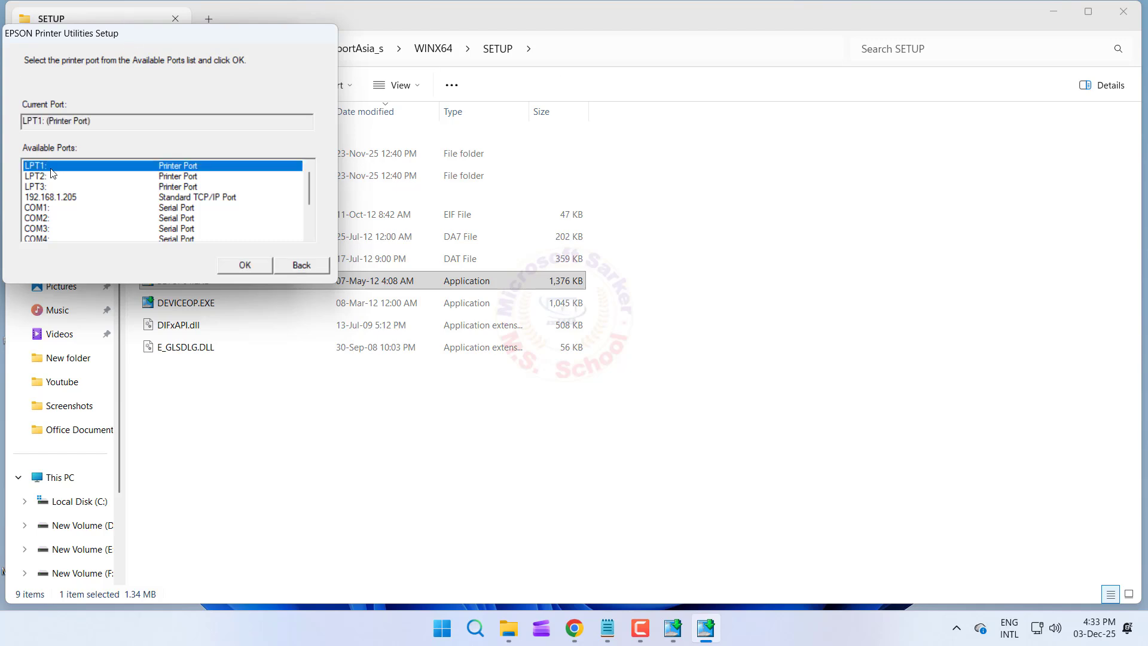
pyautogui.click(266, 266)
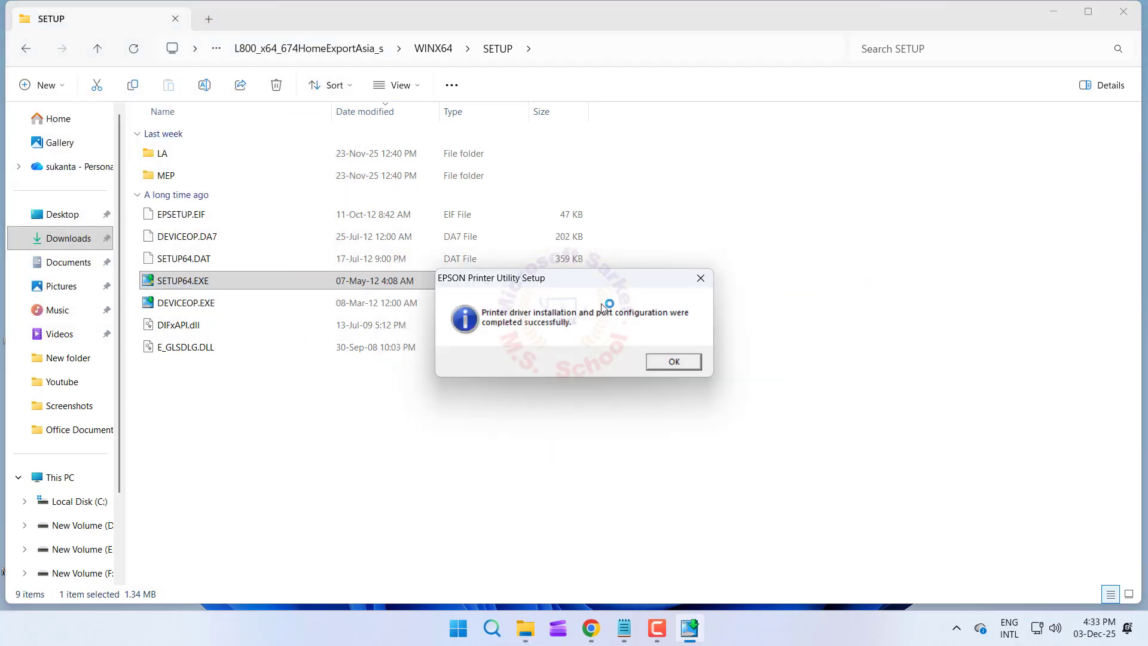
pyautogui.click(691, 362)
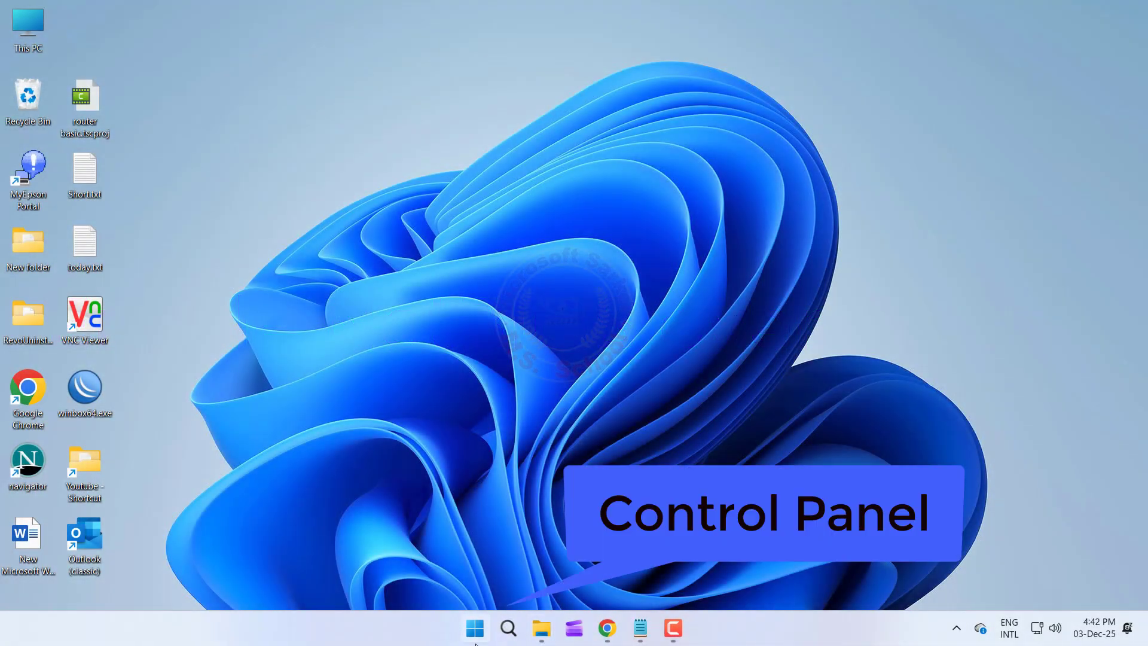
# Step: Open the Ethernet connection's properties from Control Panel's Network and Sharing Centre
pyautogui.click(500, 632)
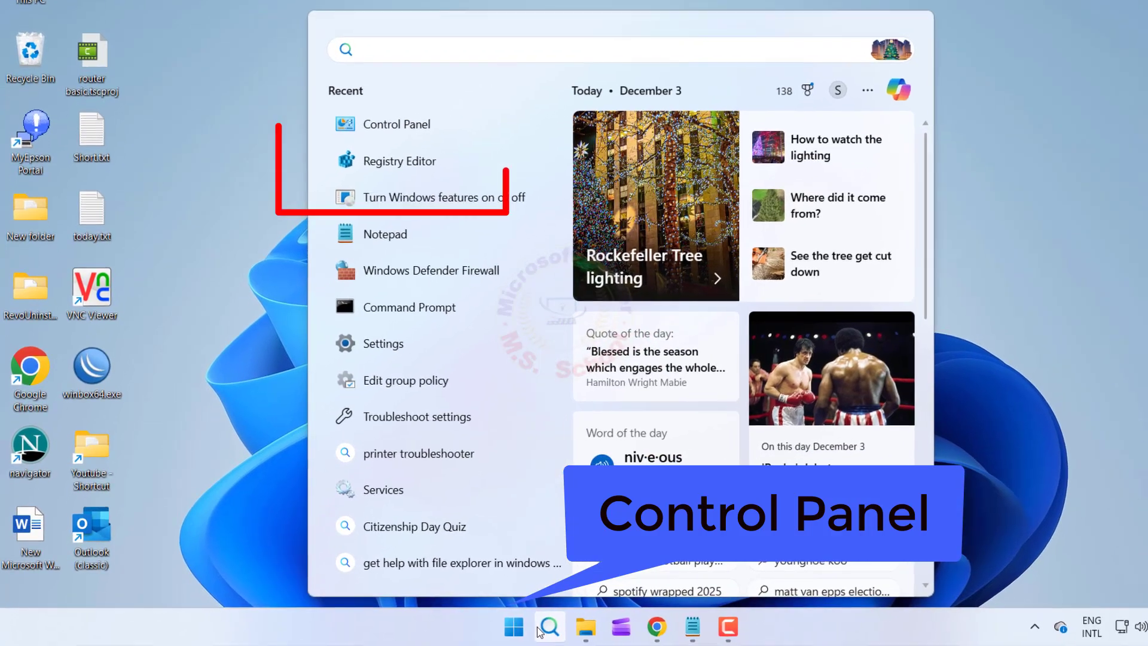
pyautogui.write('con')
pyautogui.click(386, 170)
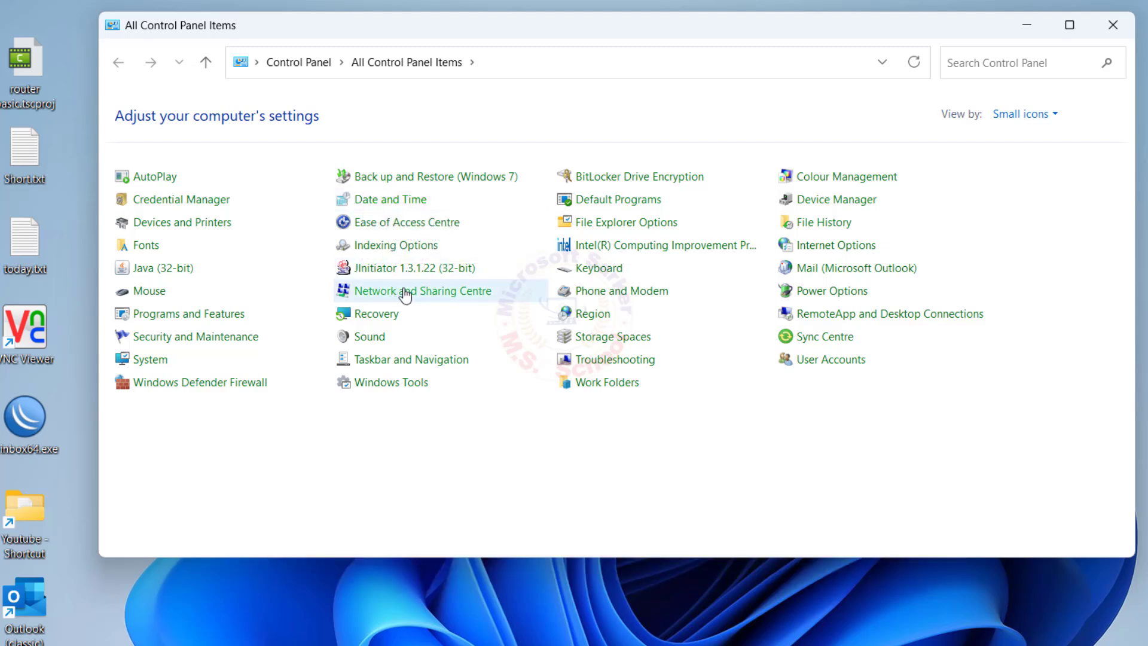
pyautogui.click(403, 292)
pyautogui.click(192, 143)
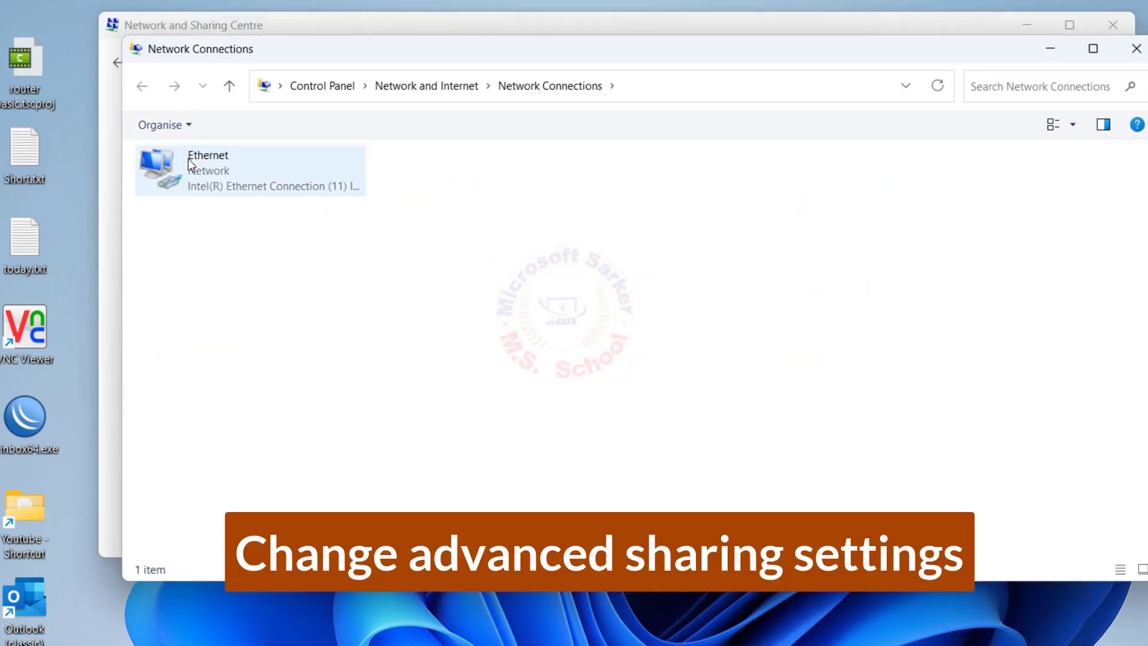
pyautogui.rightClick(199, 171)
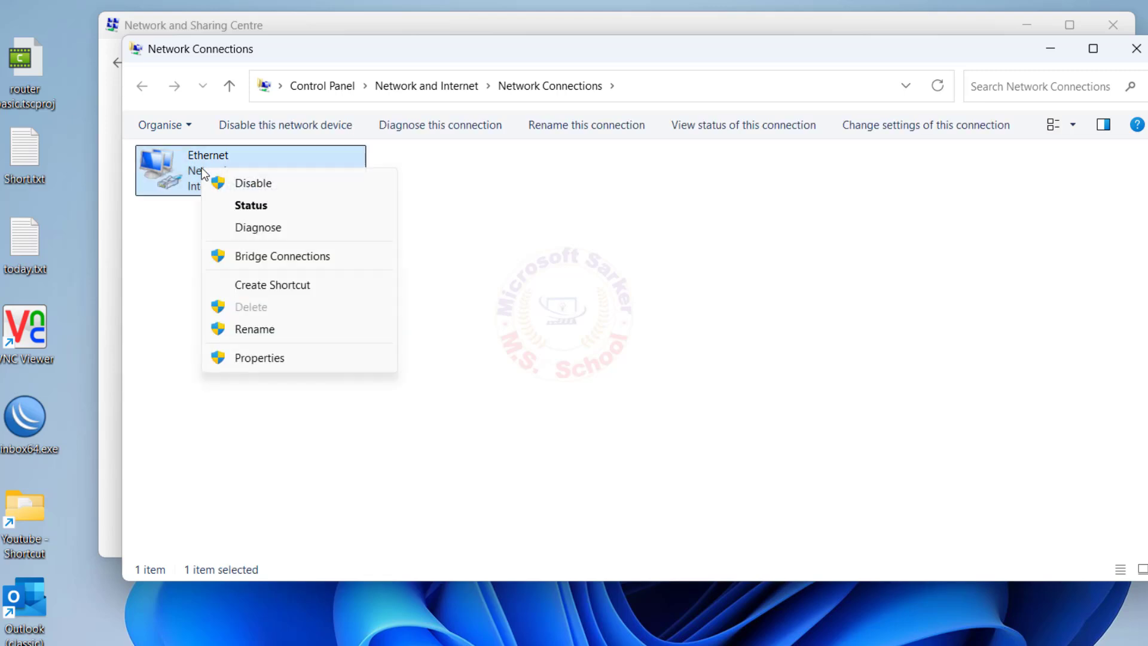
pyautogui.click(259, 361)
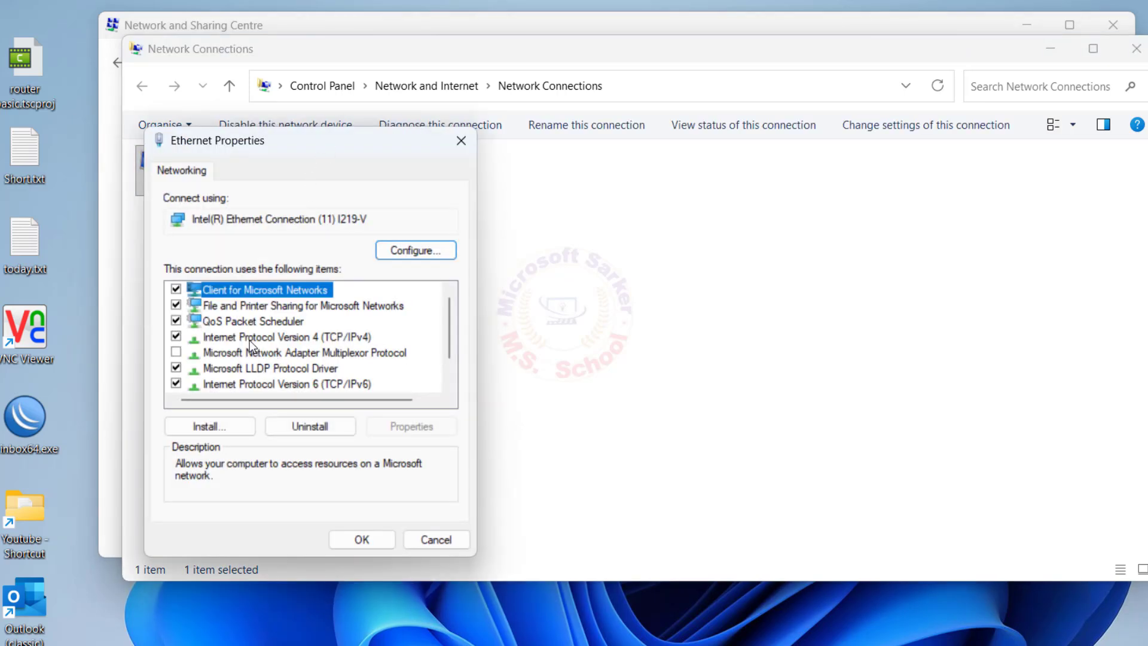
# Step: Enable NetBIOS over TCP/IP in the IPv4 advanced WINS settings and save
pyautogui.doubleClick(250, 337)
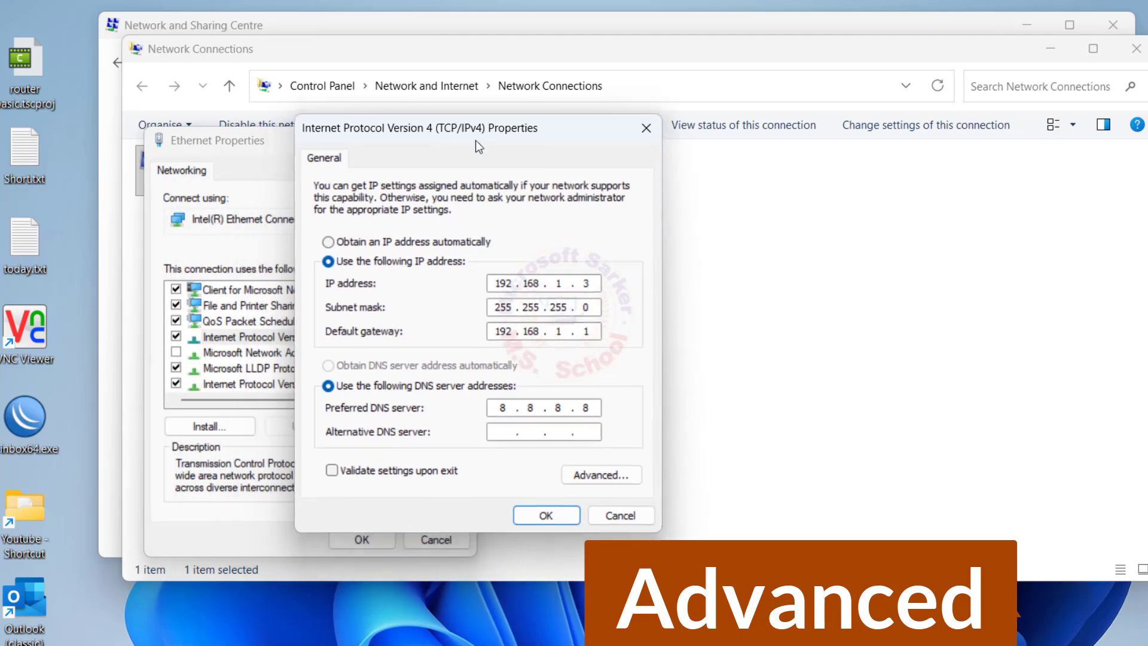
pyautogui.click(602, 475)
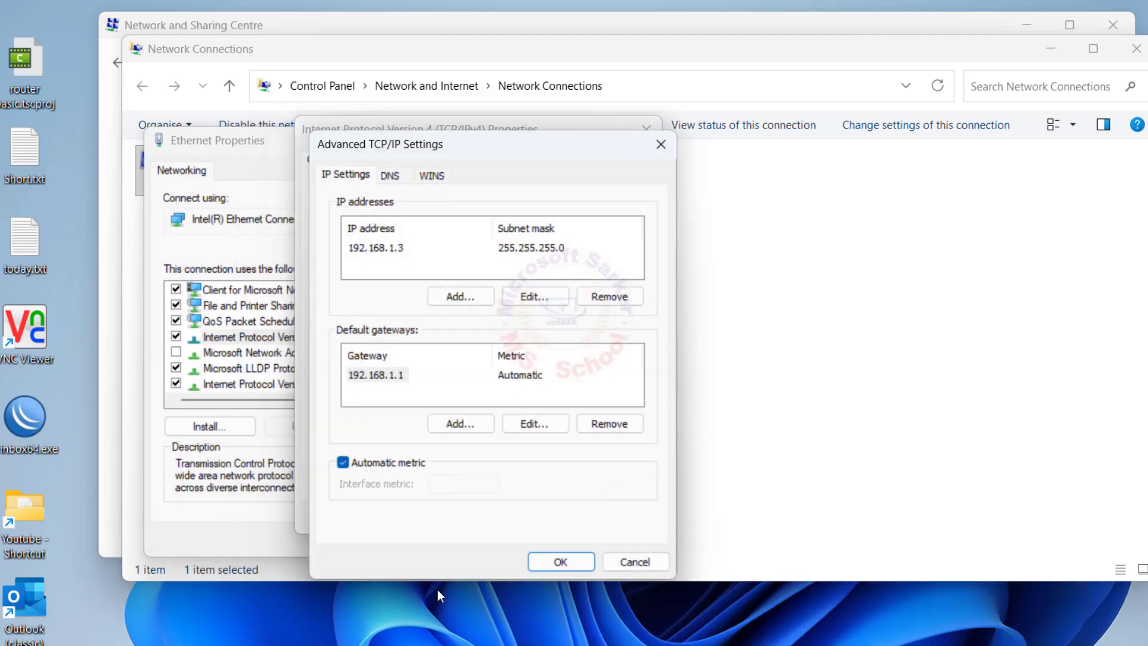
pyautogui.click(431, 176)
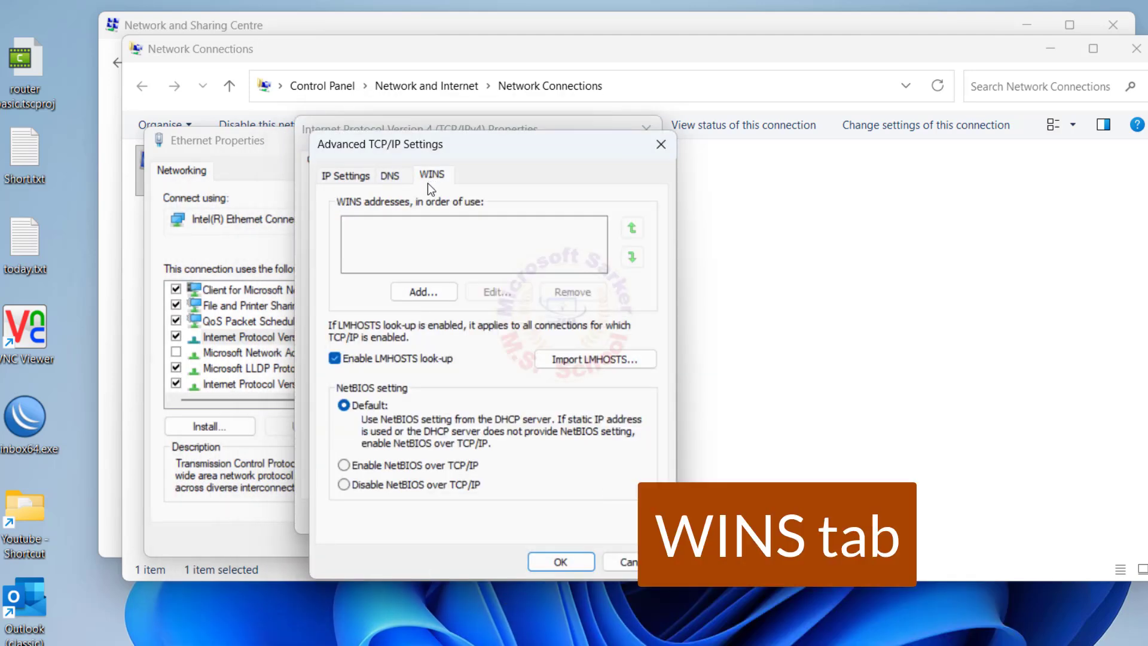
pyautogui.click(344, 466)
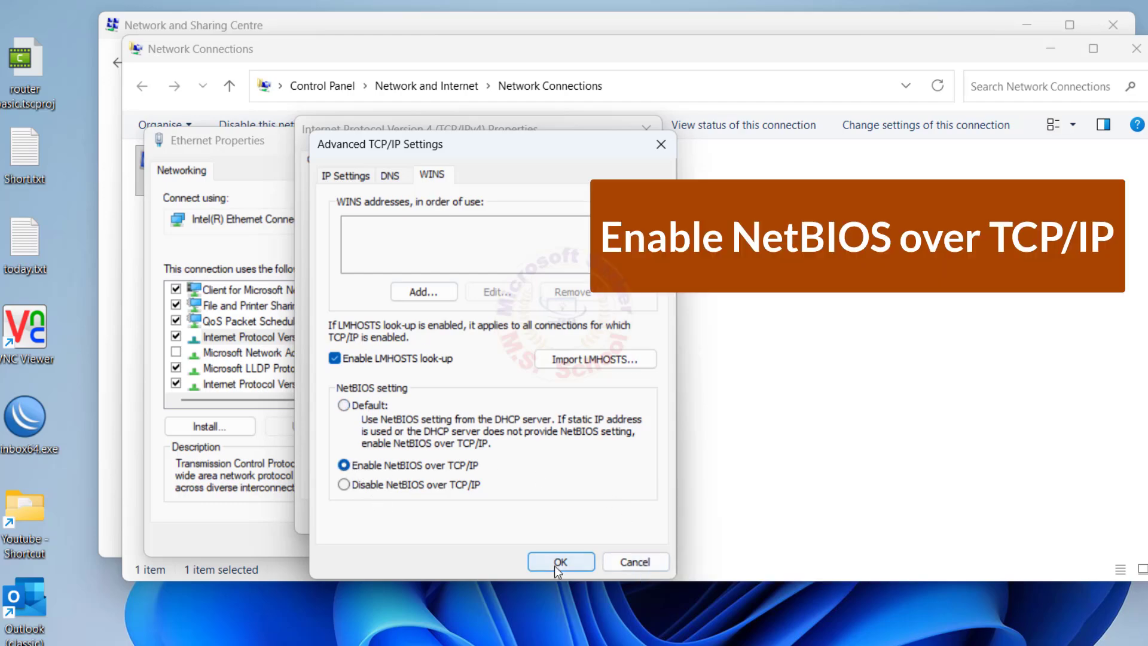
pyautogui.click(560, 562)
pyautogui.click(541, 513)
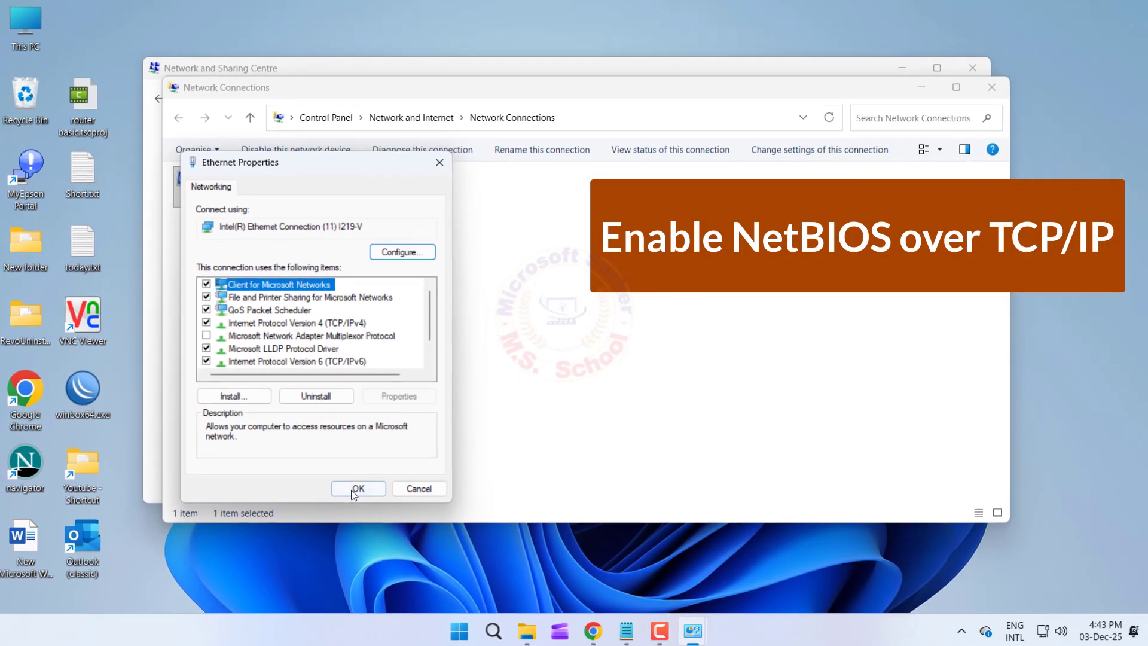
pyautogui.click(358, 488)
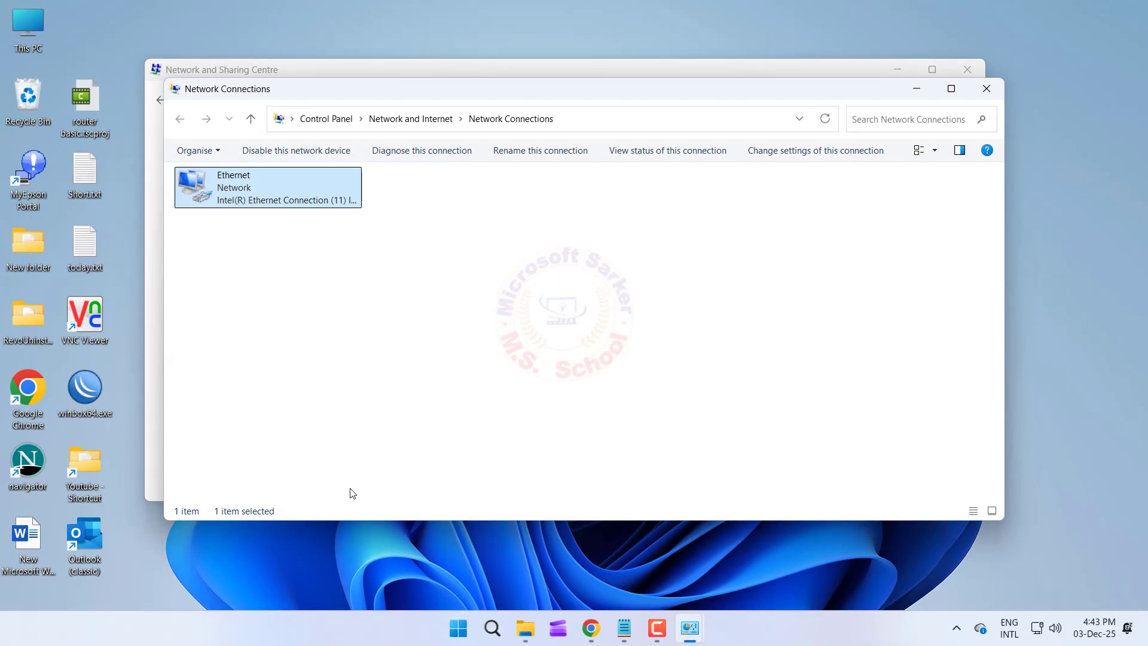
pyautogui.click(992, 87)
pyautogui.click(965, 71)
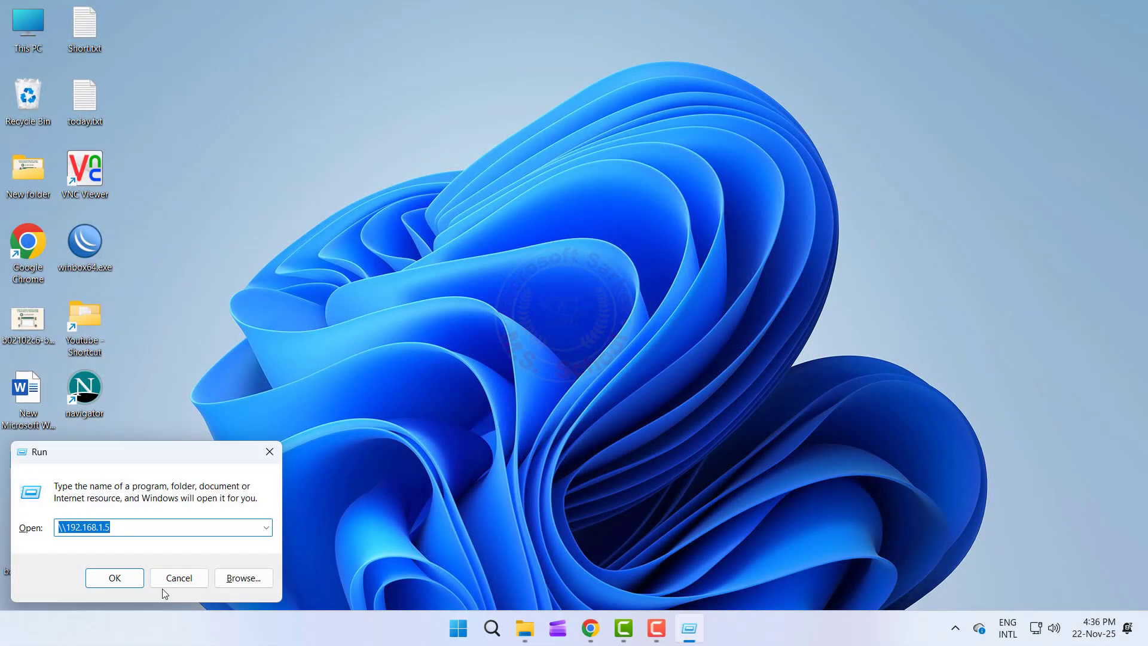
# Step: Open \\192.168.1.5 and connect to its shared EPSON L800 Series printer
pyautogui.click(163, 529)
pyautogui.click(116, 577)
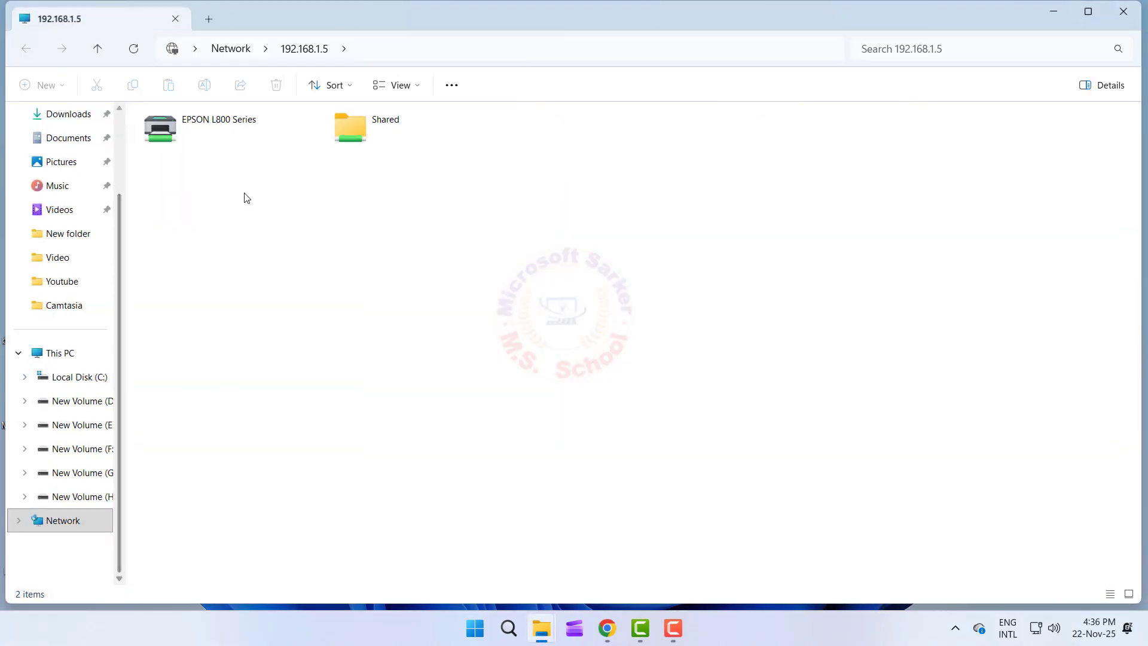
pyautogui.rightClick(180, 127)
pyautogui.click(227, 157)
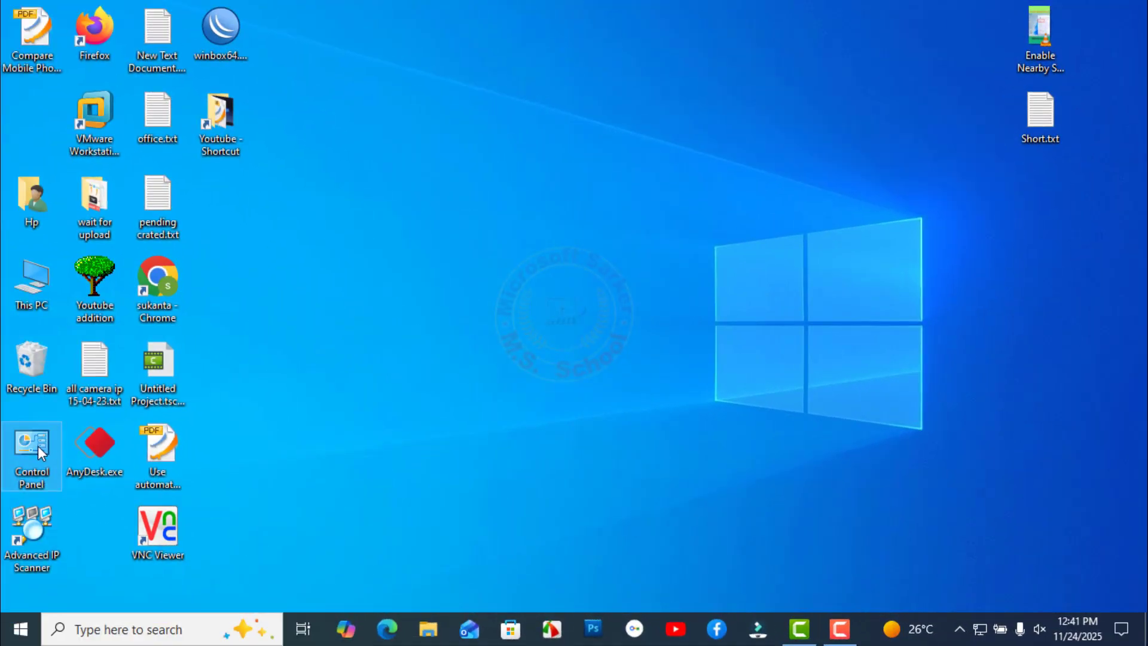
# Step: Start the Add Printer wizard in Devices and Printers, choosing 'Select a shared printer by name'
pyautogui.doubleClick(38, 446)
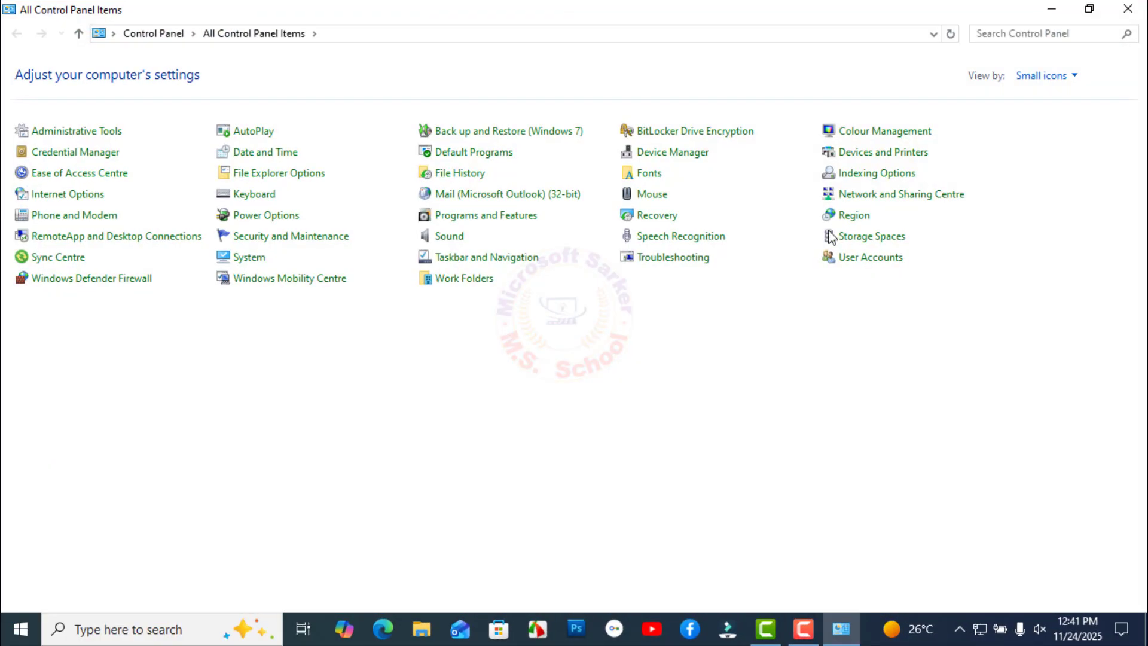
pyautogui.click(827, 153)
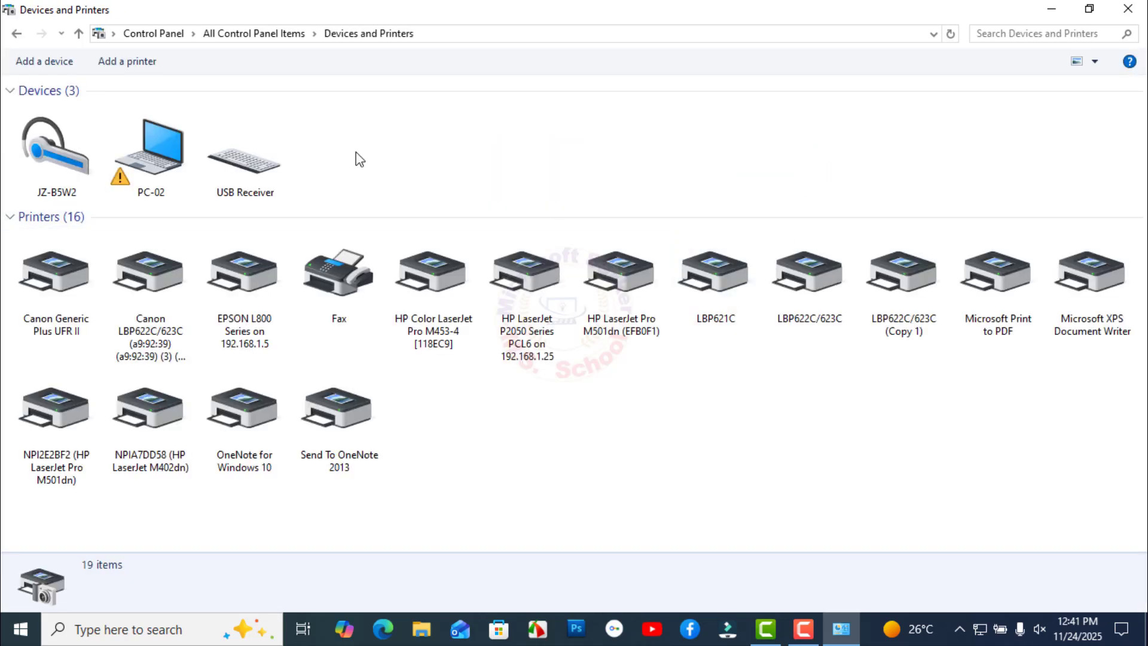
pyautogui.click(133, 62)
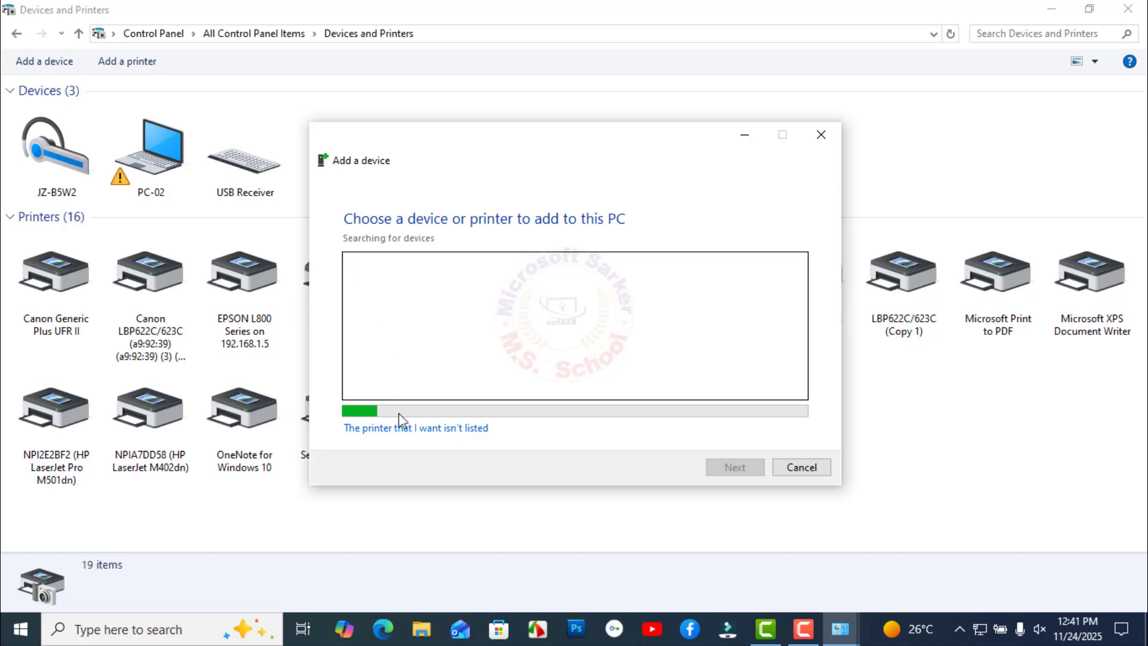
pyautogui.click(391, 429)
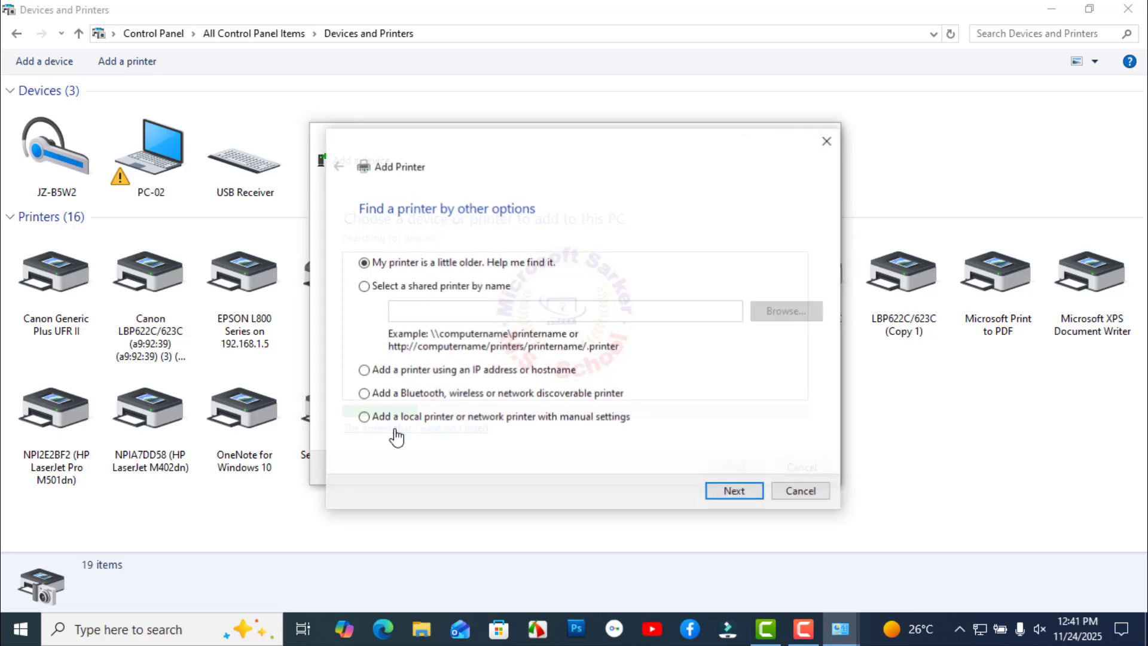
pyautogui.click(397, 289)
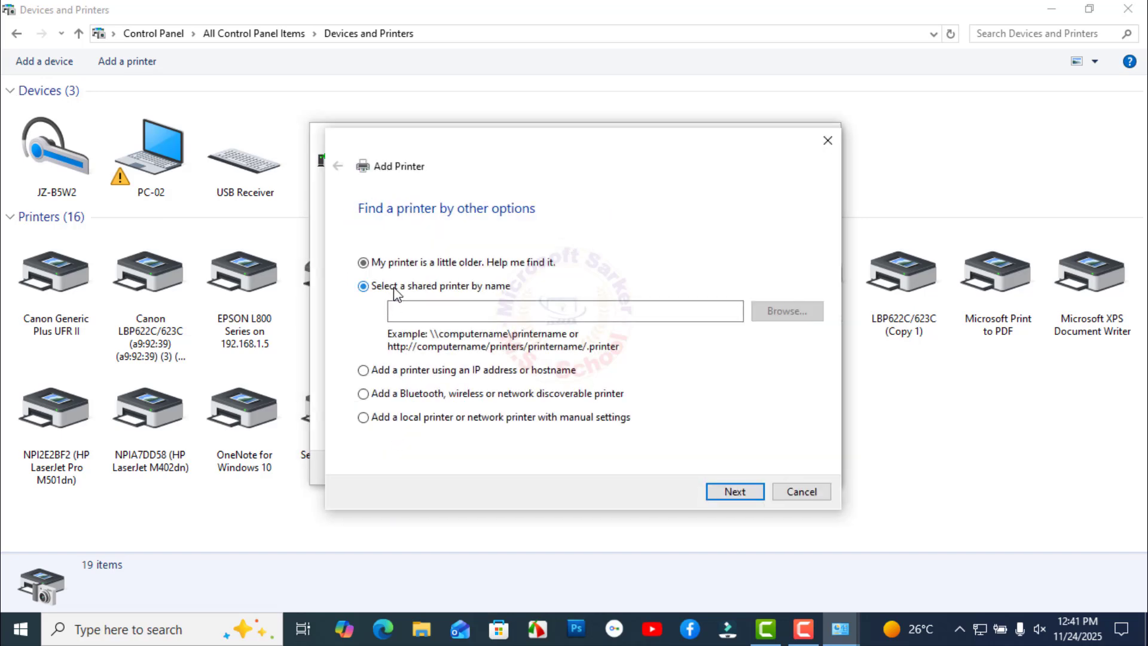
pyautogui.click(431, 310)
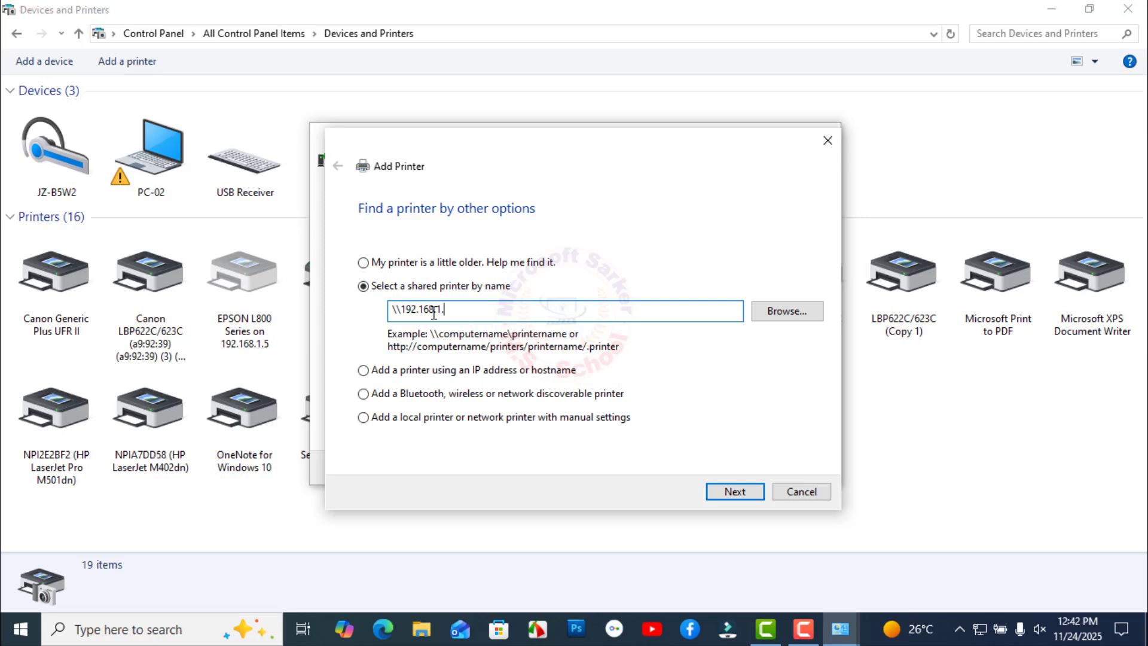
# Step: Choose the \\192.168.1.5\EPSON L800 Series share, keep the default printer name, and finish the wizard
pyautogui.write('\\')
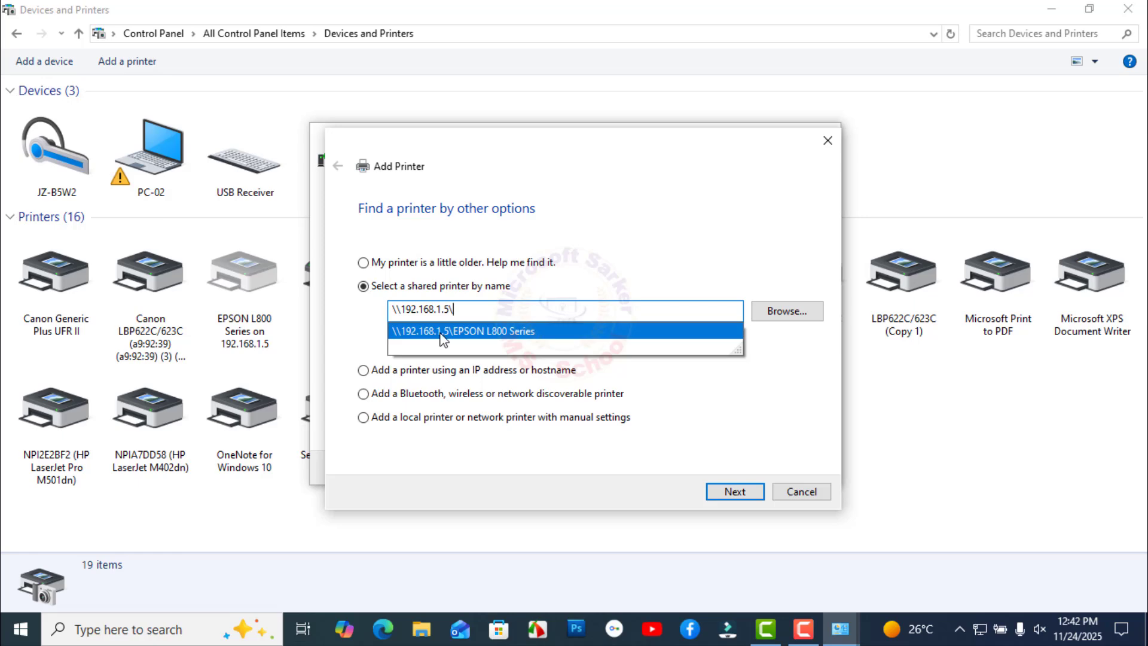
pyautogui.click(442, 331)
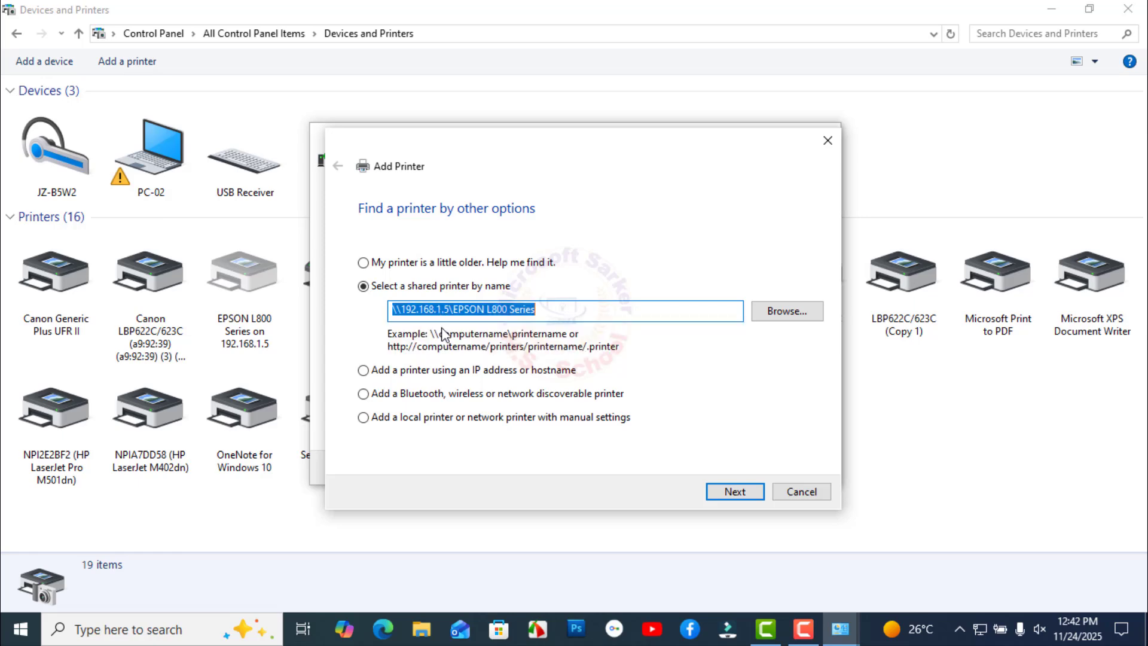
pyautogui.click(735, 493)
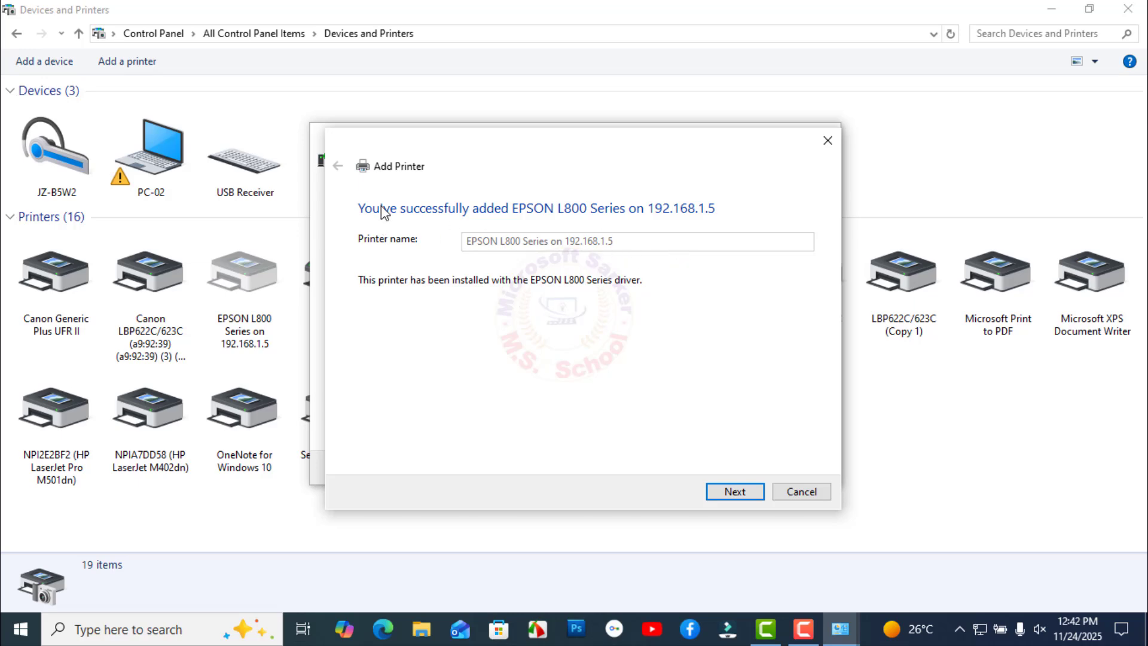
pyautogui.click(733, 492)
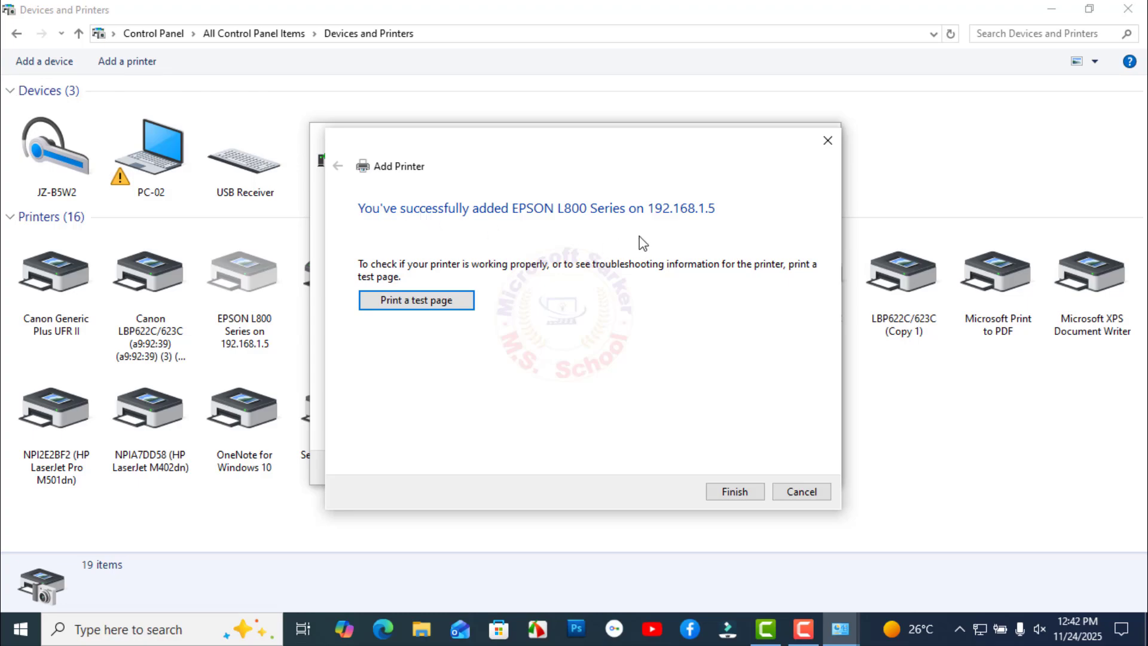
pyautogui.click(737, 493)
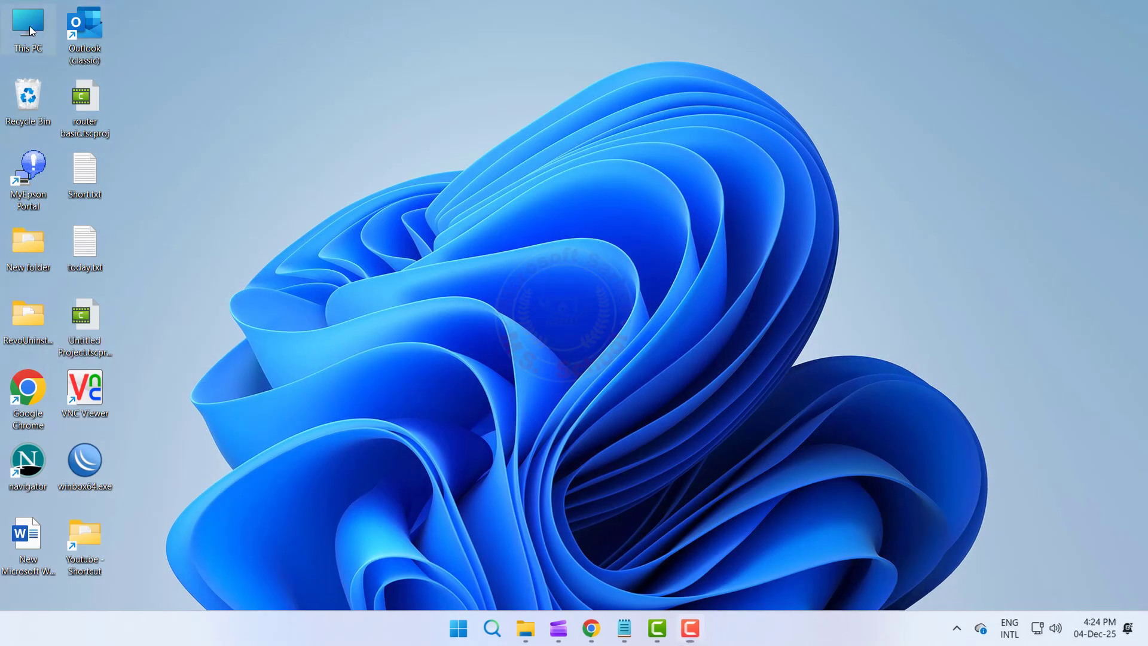
# Step: Open Computer Management from This PC and list the local user accounts
pyautogui.rightClick(31, 27)
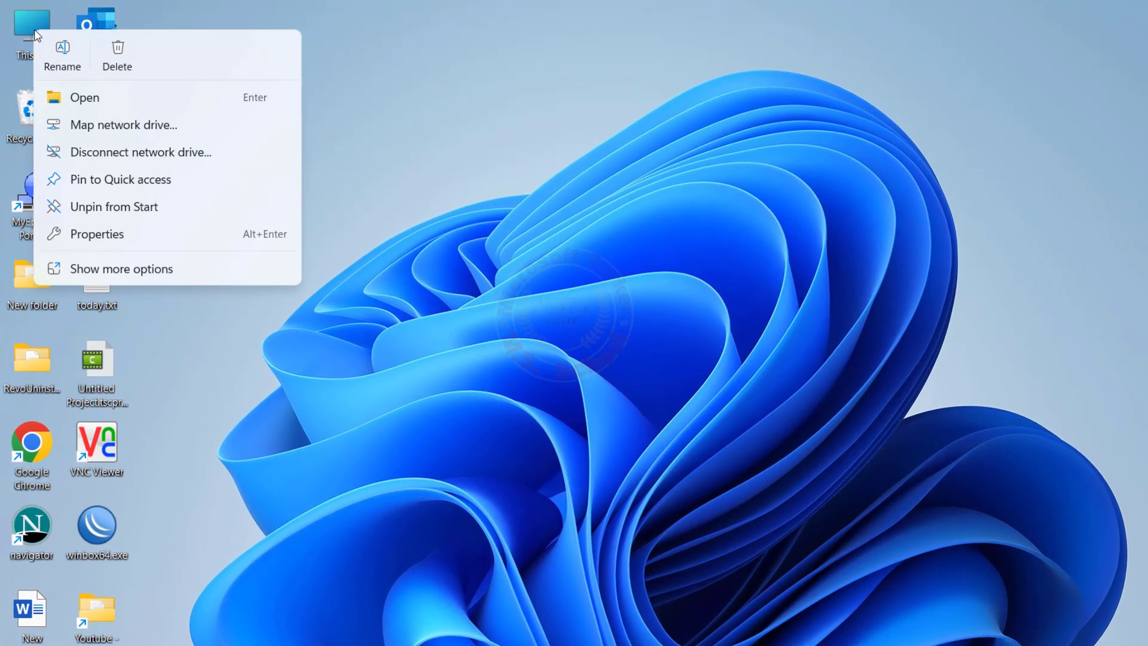
pyautogui.click(70, 279)
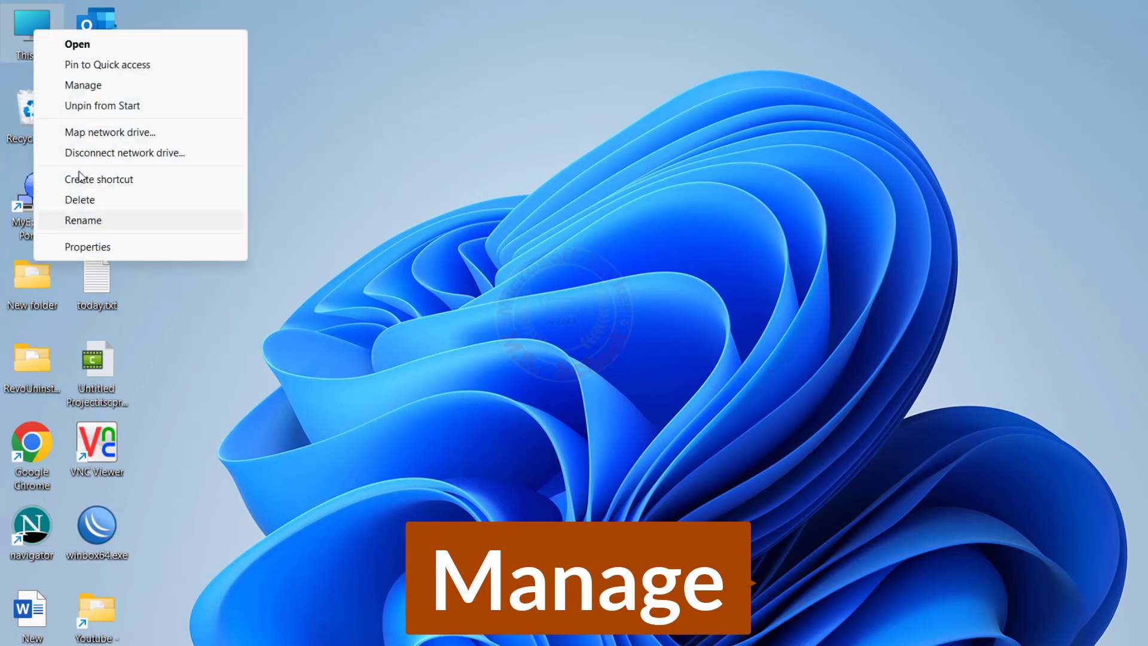
pyautogui.click(87, 91)
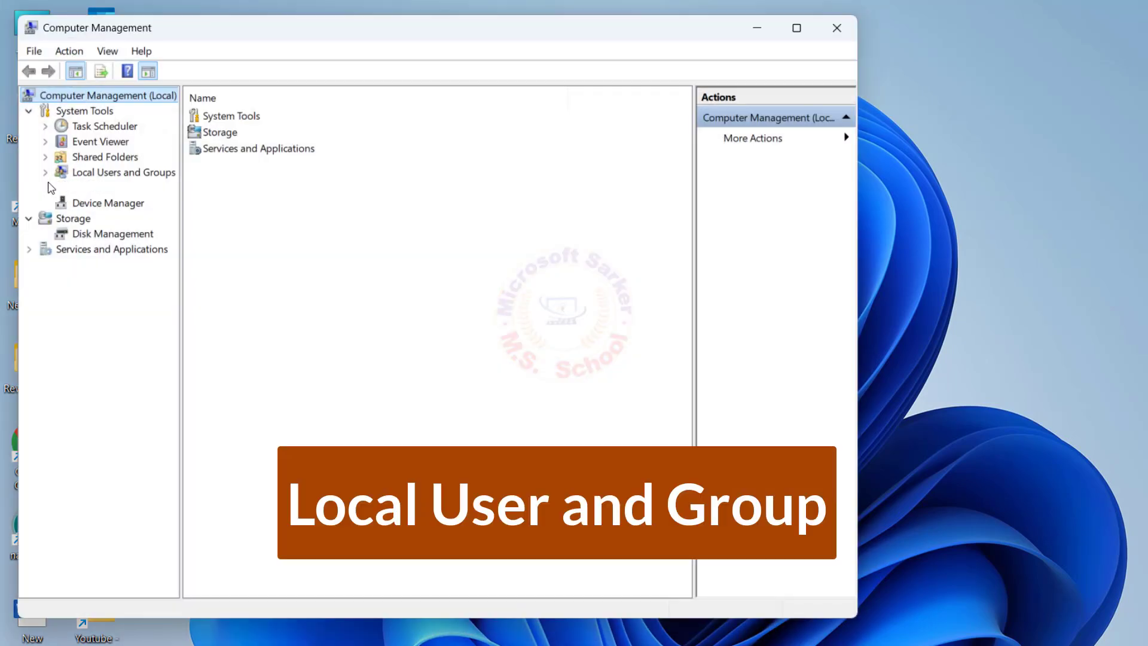
pyautogui.click(45, 173)
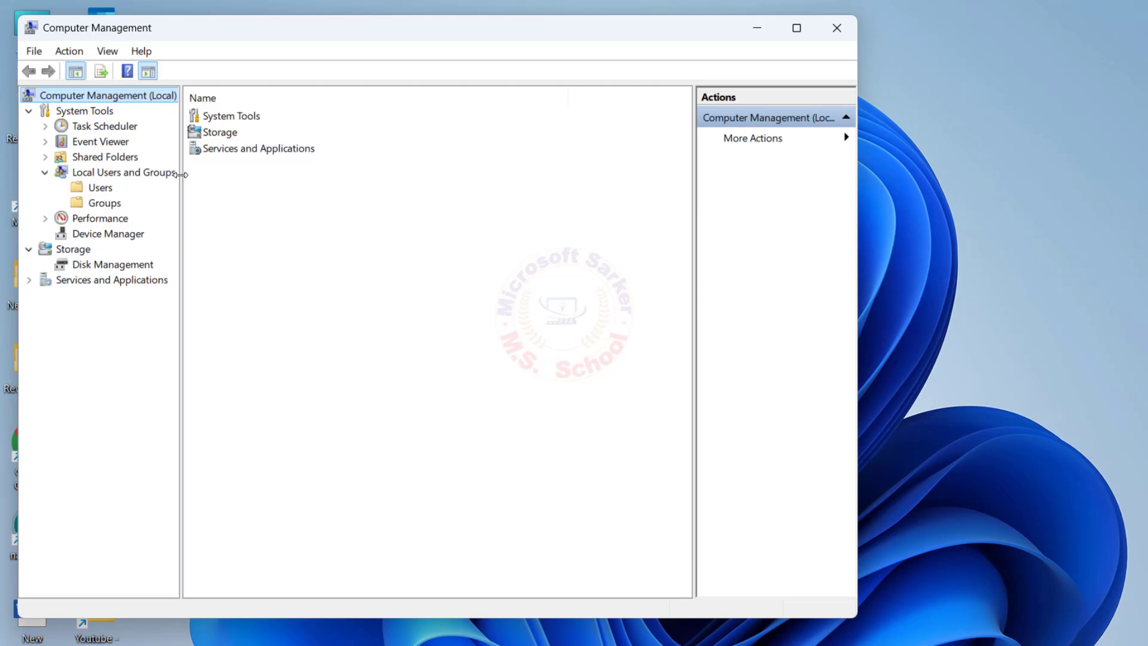
pyautogui.click(100, 187)
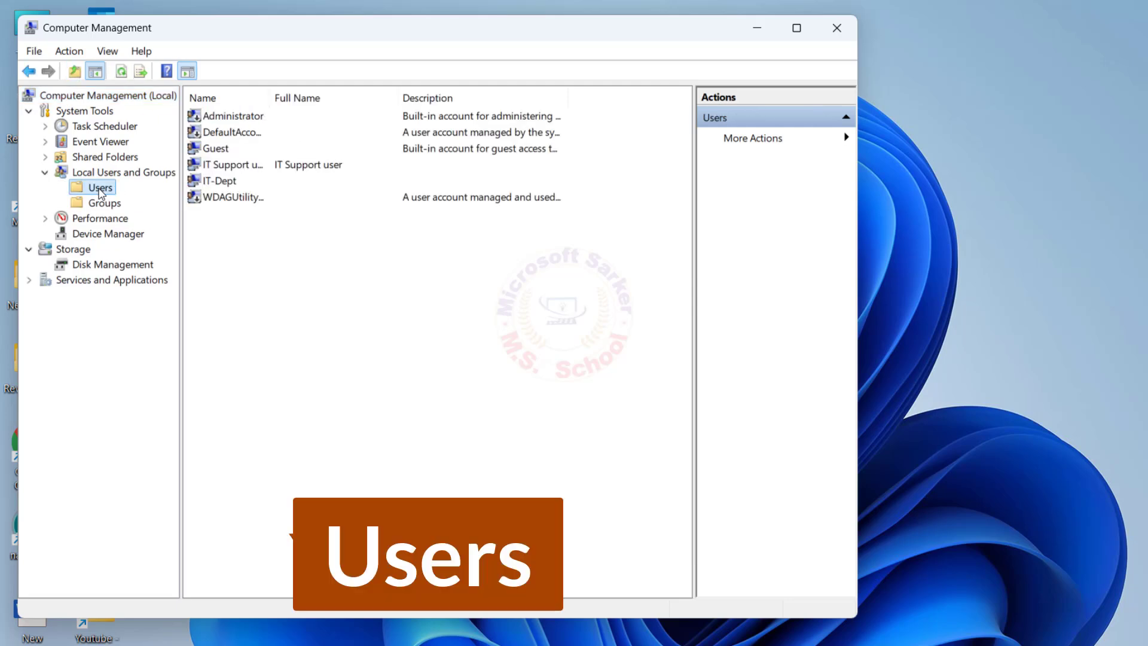
# Step: Delete the IT Support user account
pyautogui.click(219, 168)
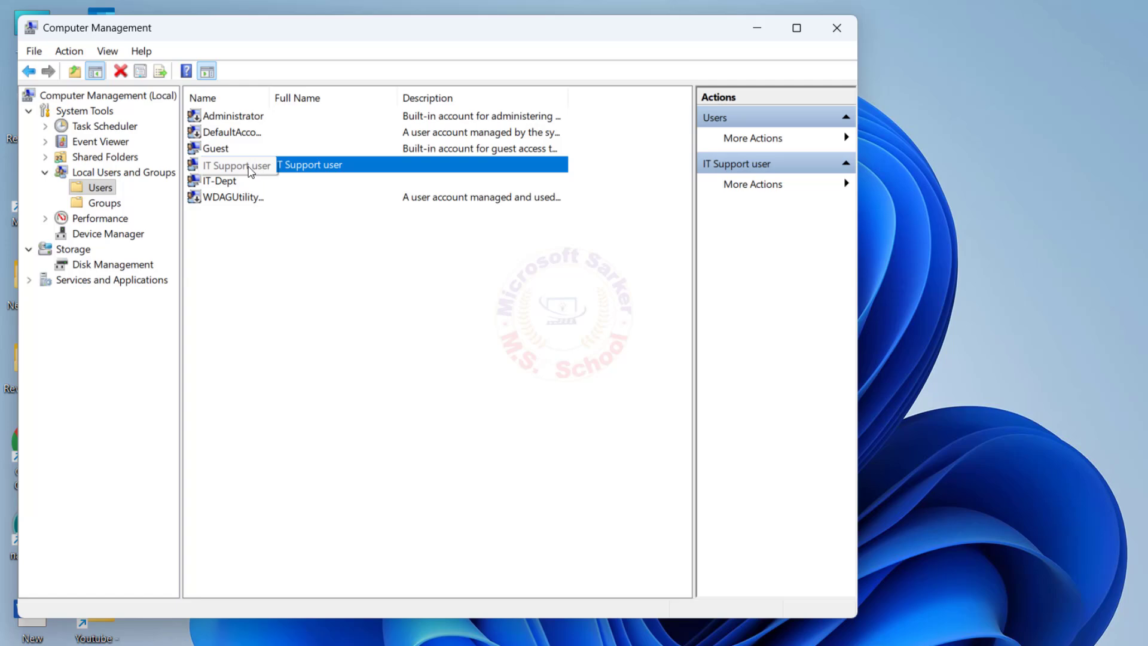
pyautogui.rightClick(249, 170)
pyautogui.click(289, 231)
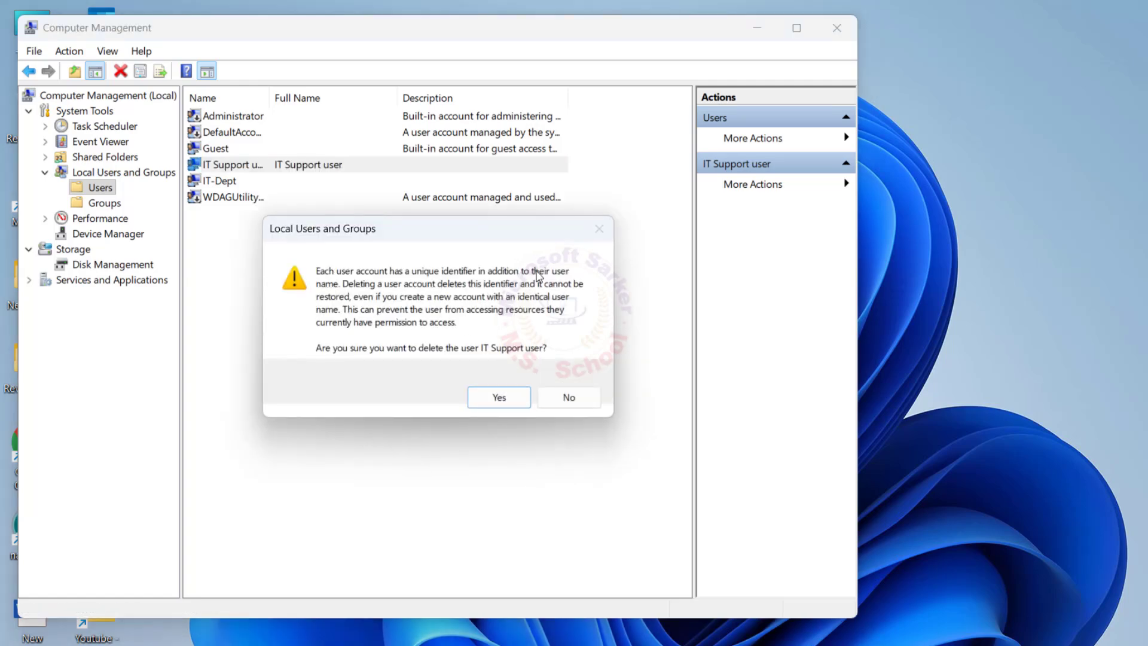
pyautogui.click(497, 398)
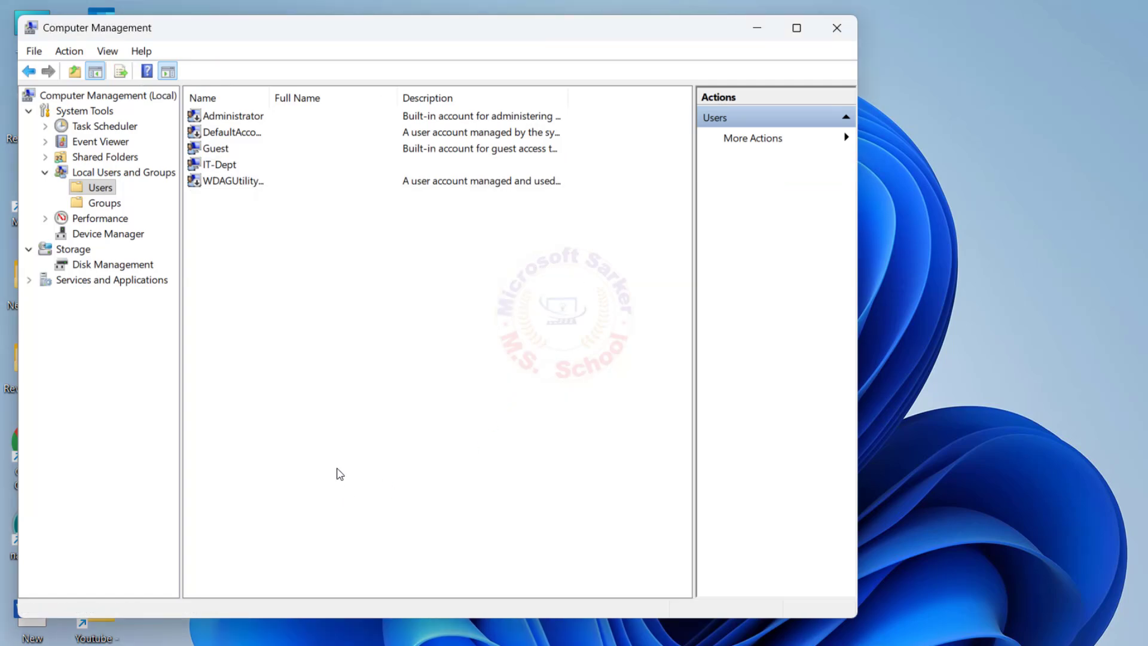
# Step: Enable the built-in Administrator account, then close Computer Management
pyautogui.rightClick(228, 120)
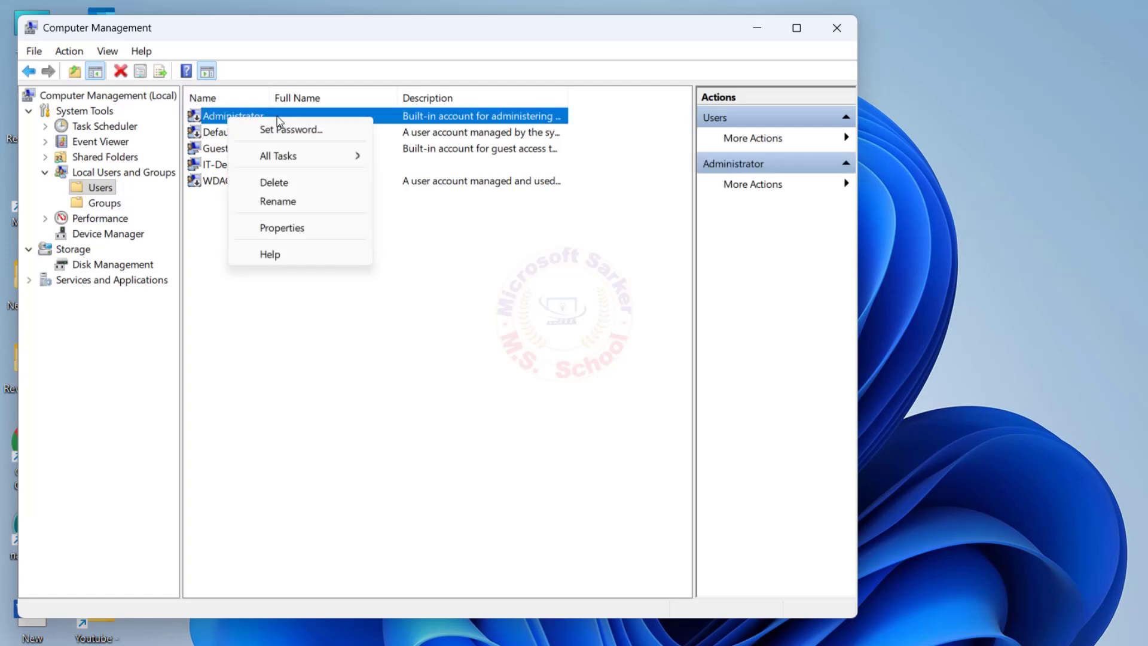
pyautogui.click(282, 232)
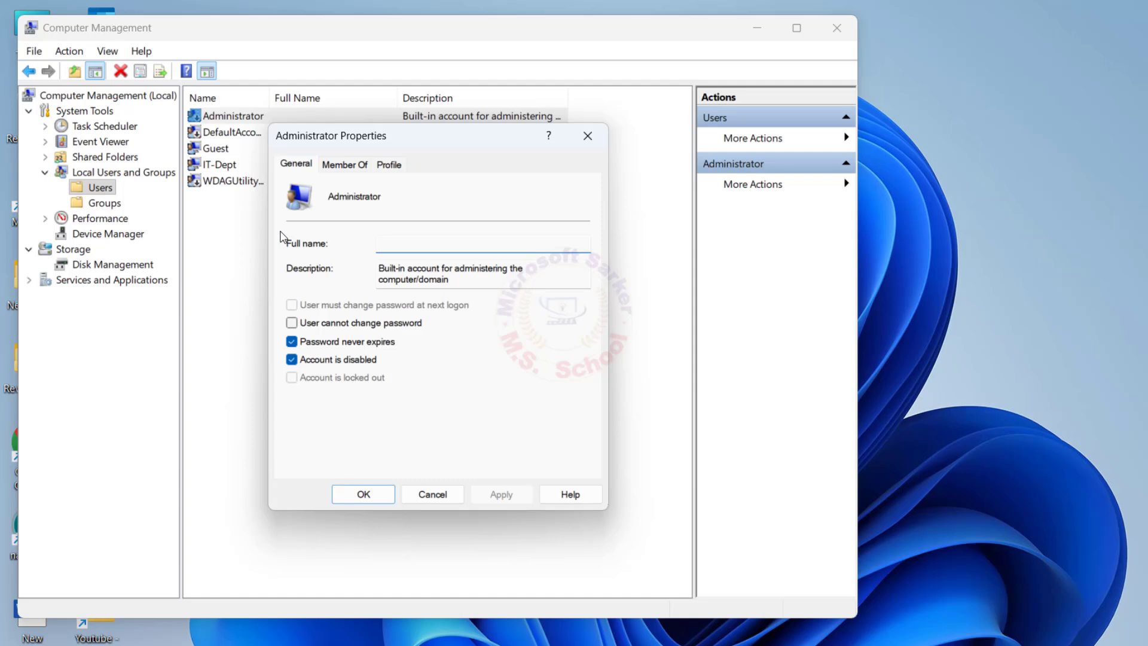
pyautogui.click(291, 360)
pyautogui.click(502, 495)
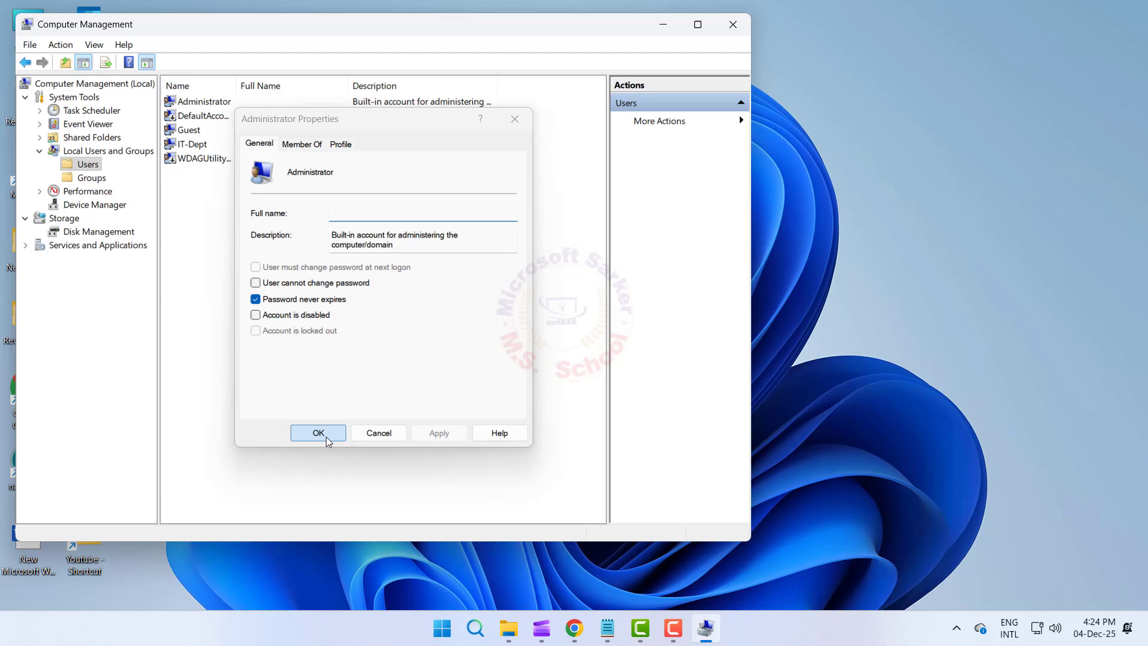
pyautogui.click(326, 437)
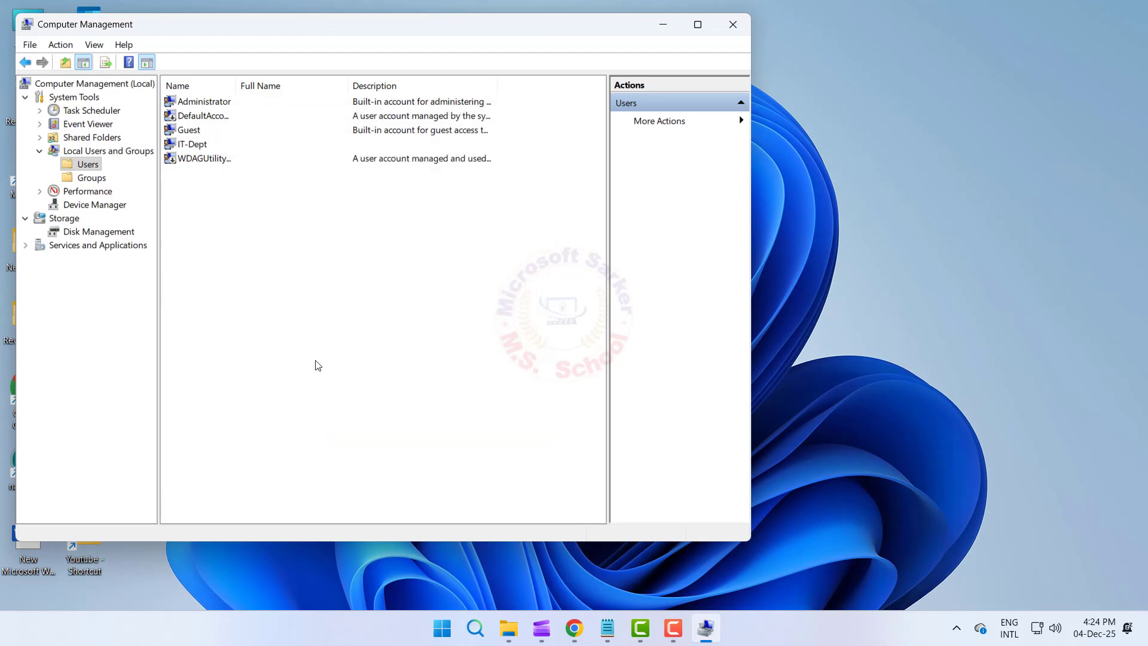
pyautogui.click(731, 25)
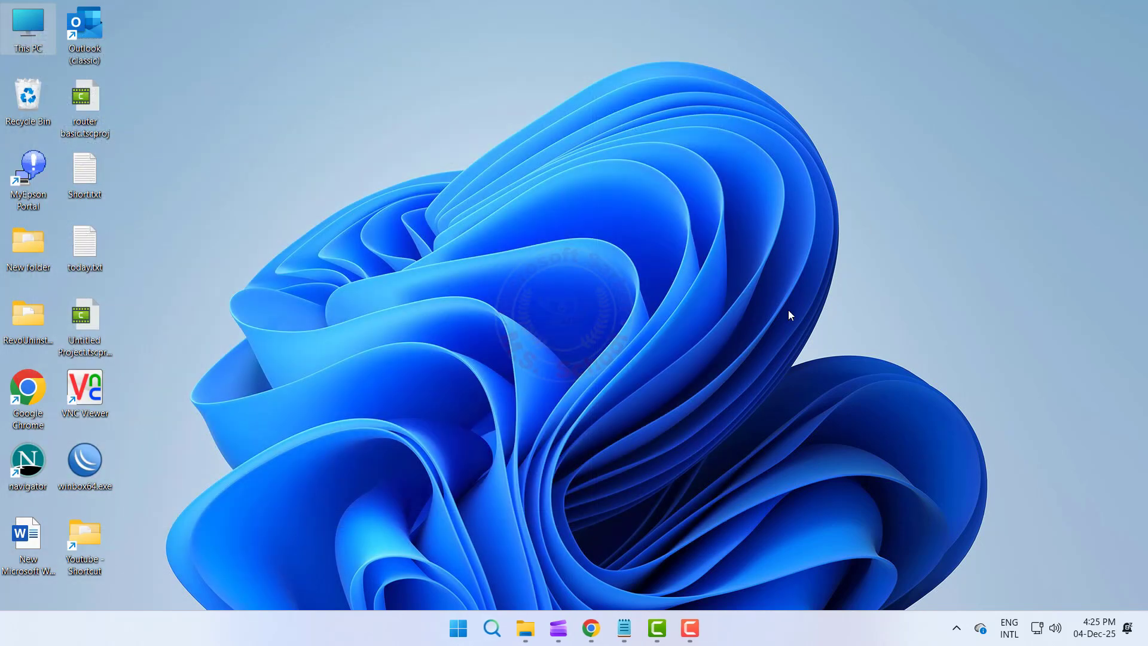
# Step: Switch to another user account, then search 'con' to show Control Panel as best match
pyautogui.click(458, 629)
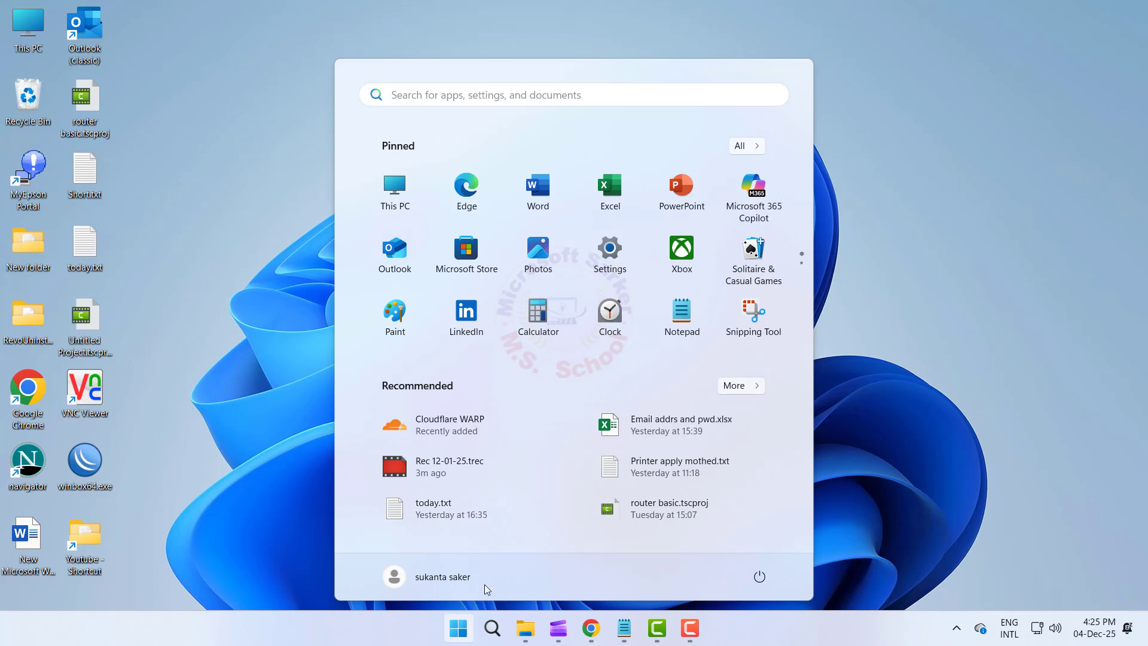
pyautogui.click(464, 585)
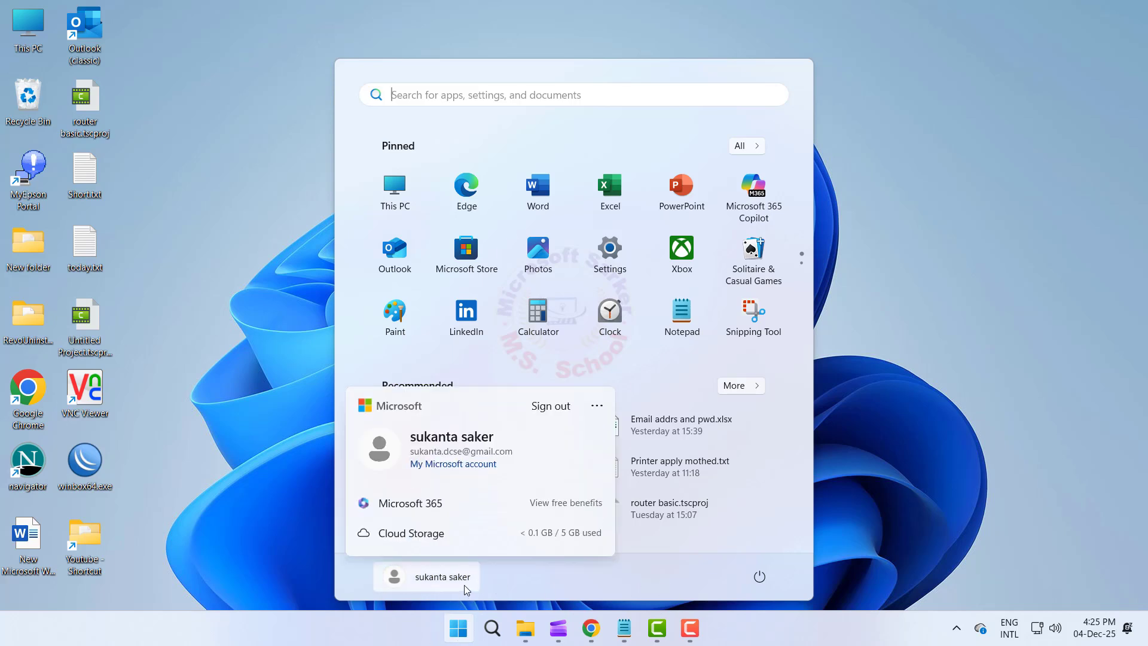
pyautogui.click(597, 405)
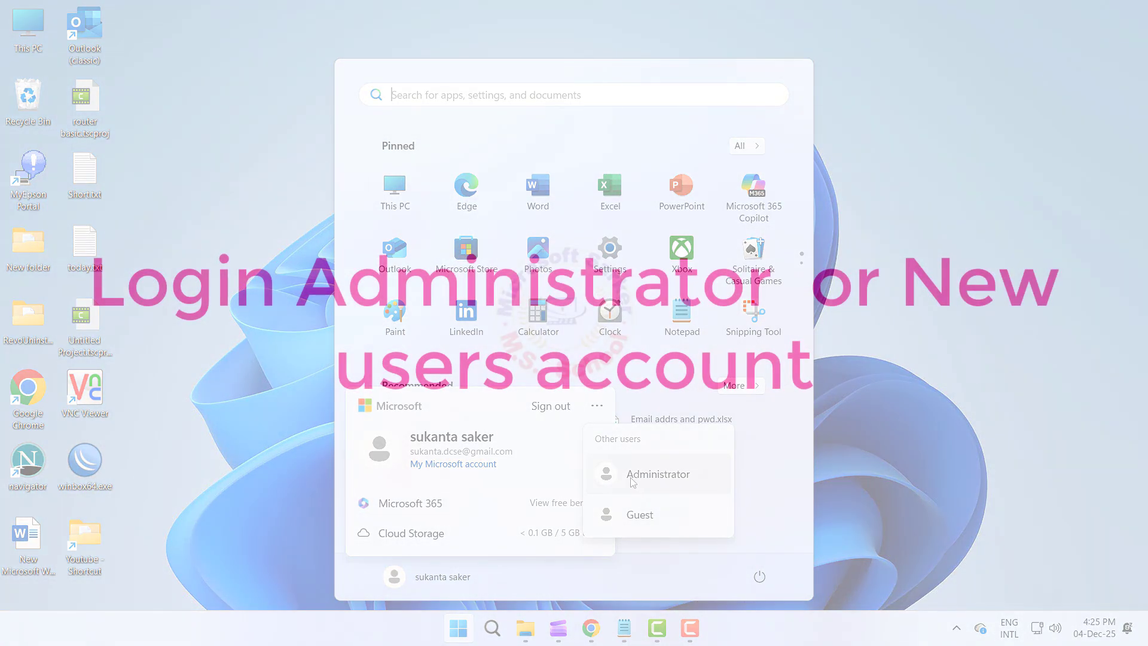
pyautogui.click(430, 627)
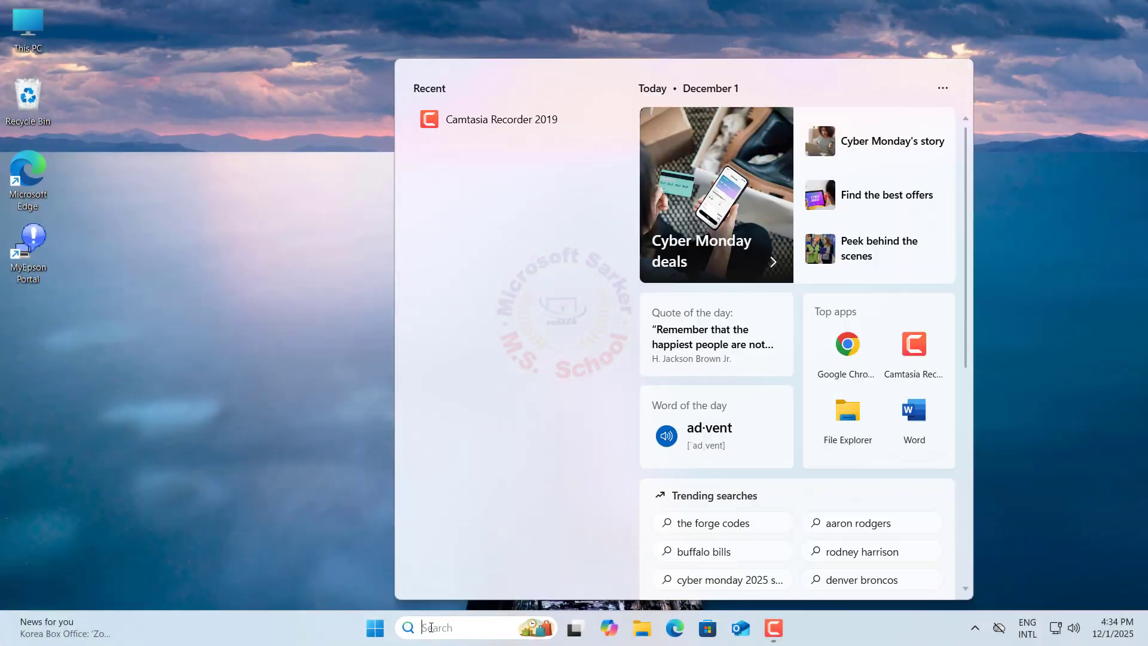
pyautogui.write('co')
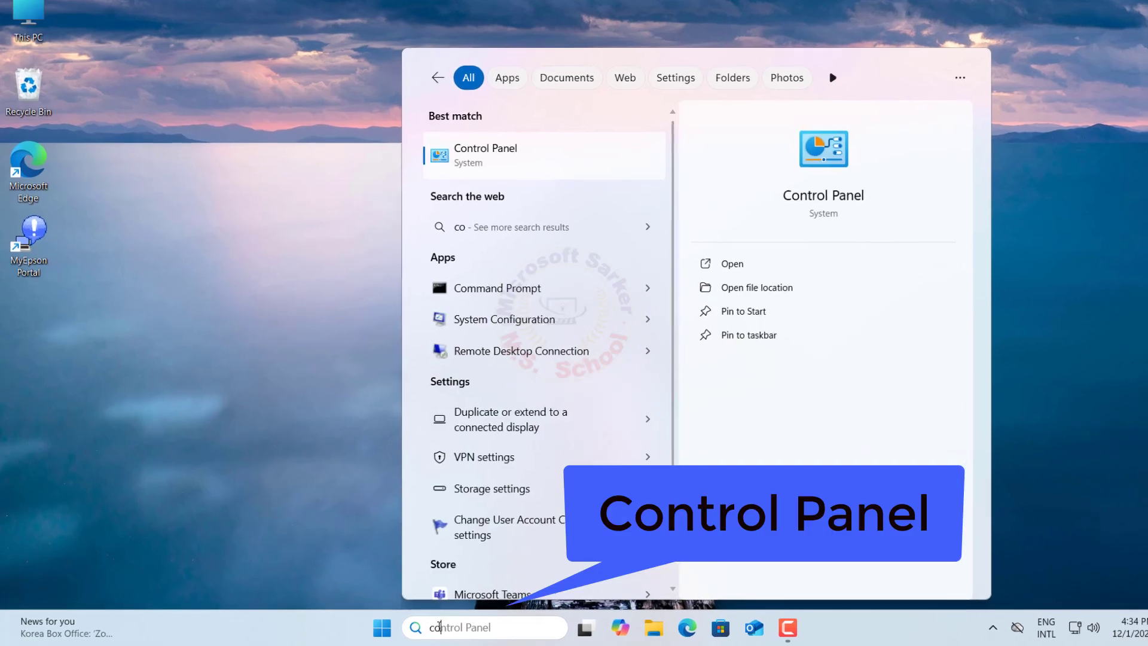
pyautogui.write('n')
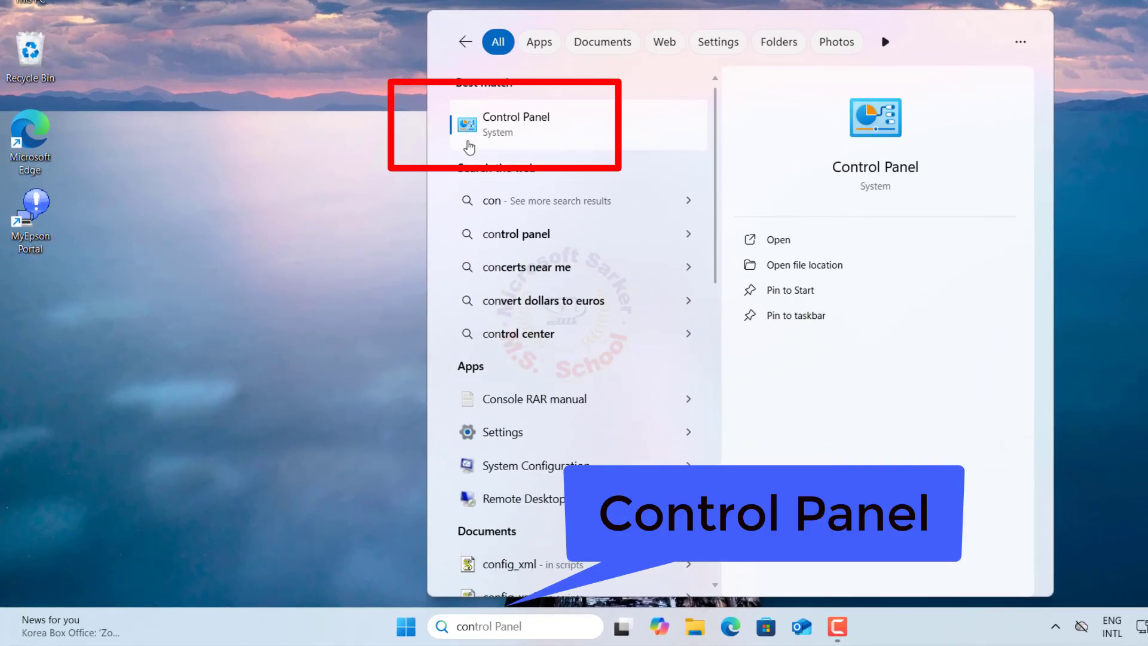
# Step: Open Control Panel and view all items as small icons
pyautogui.click(481, 130)
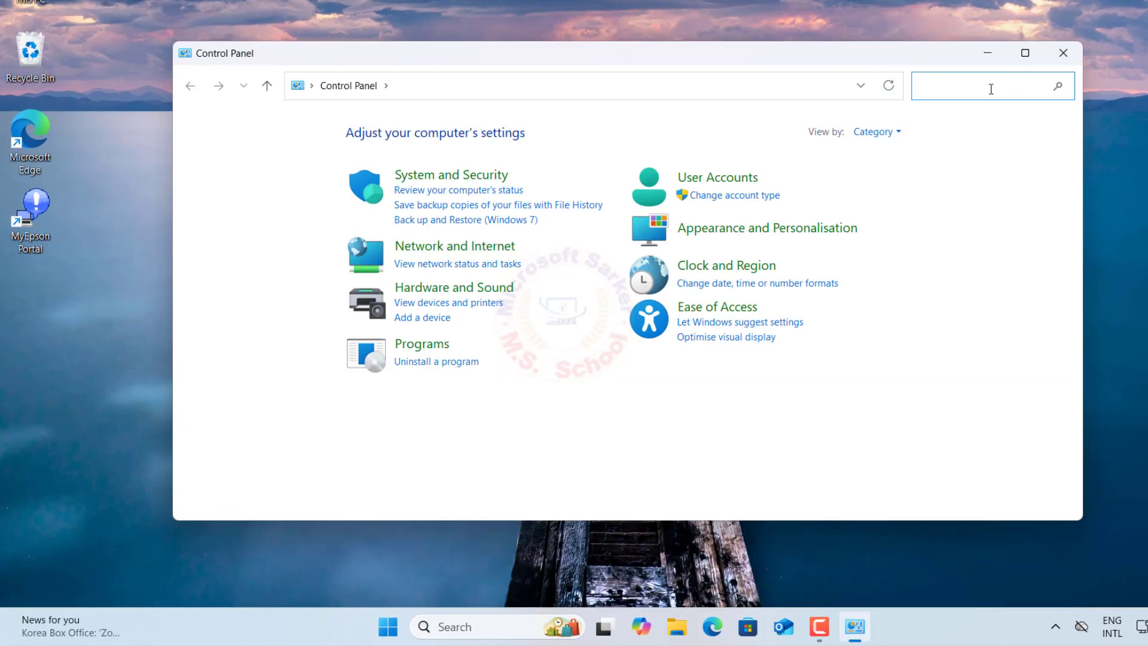
pyautogui.click(877, 131)
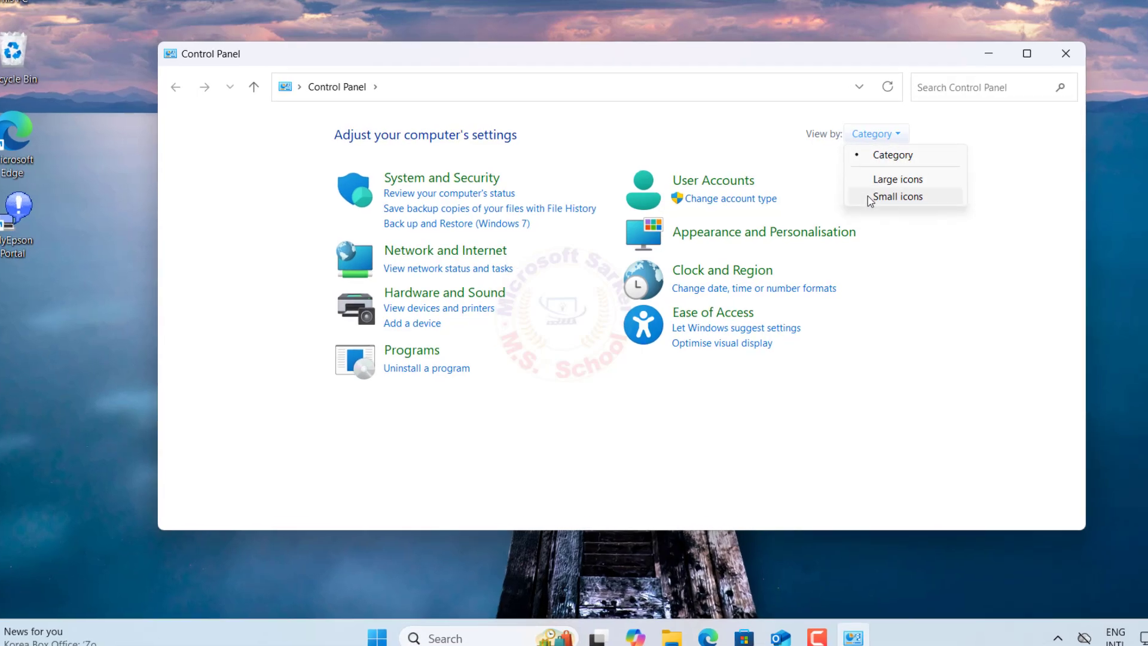
pyautogui.click(906, 193)
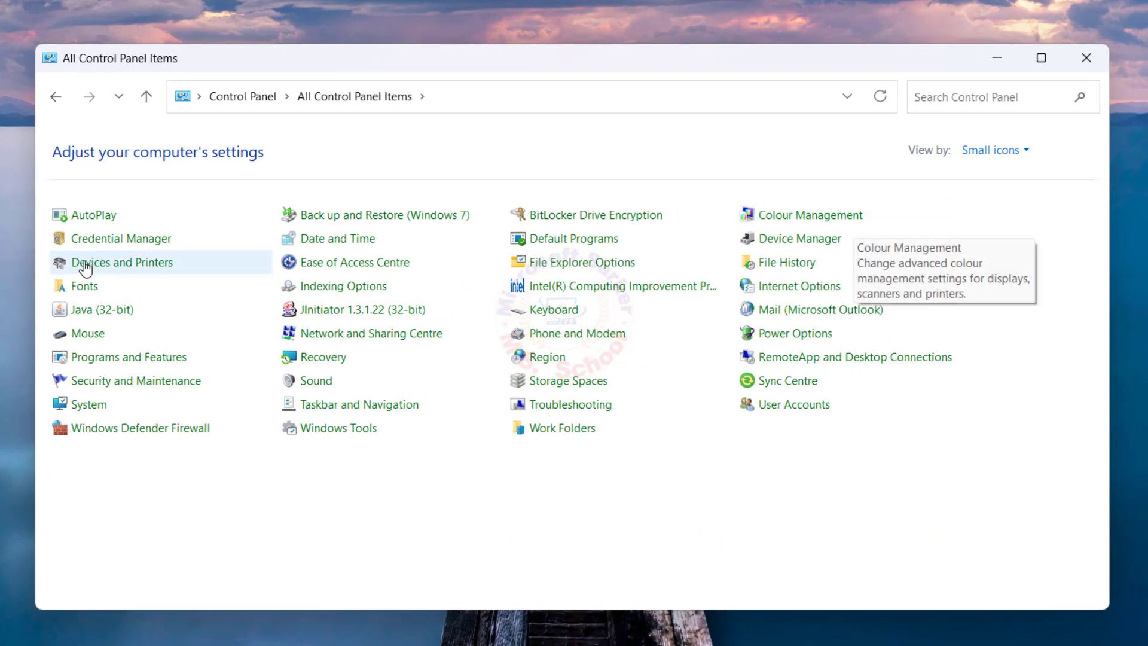
# Step: Go to Printers & scanners via Devices and Printers and scan for network printers
pyautogui.click(96, 263)
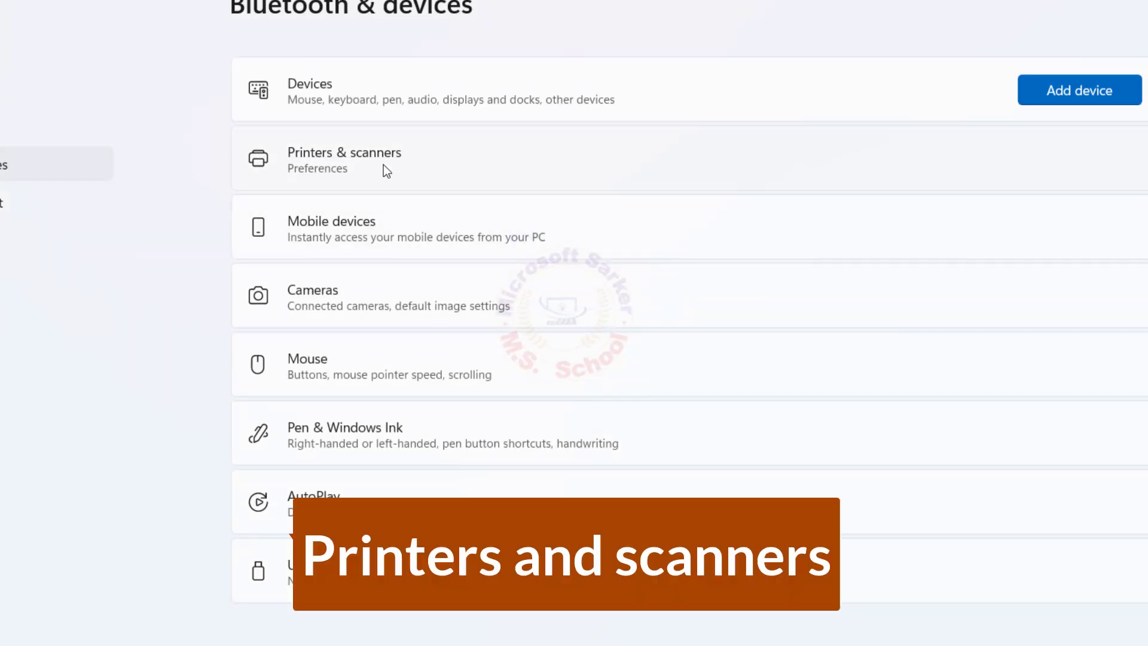
pyautogui.click(385, 170)
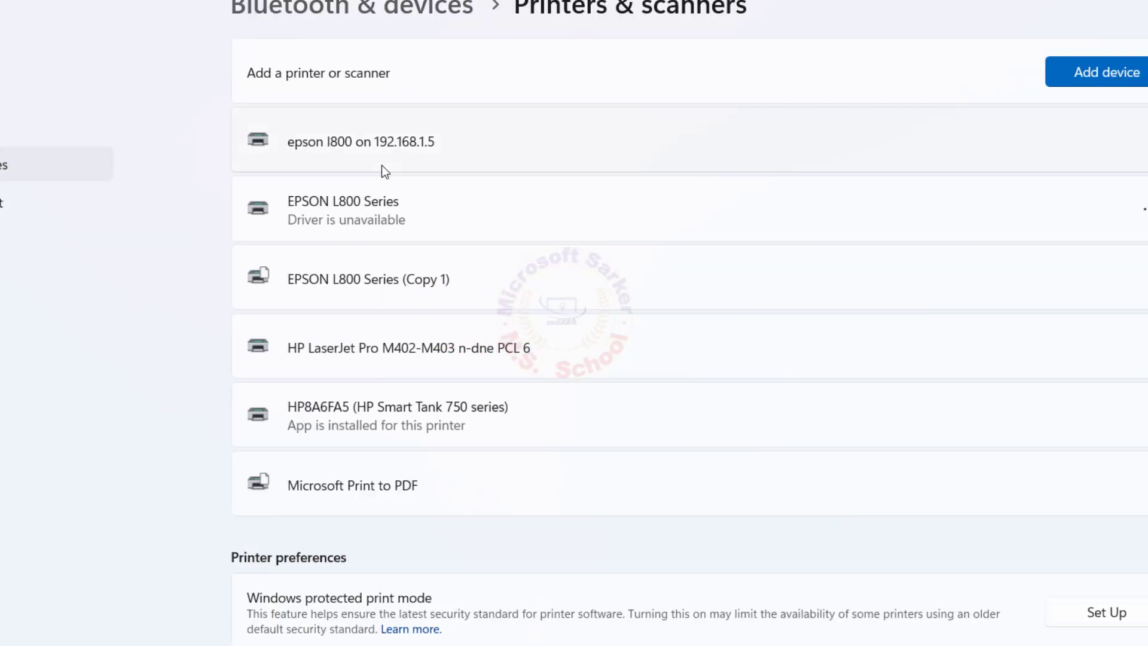
pyautogui.click(1094, 73)
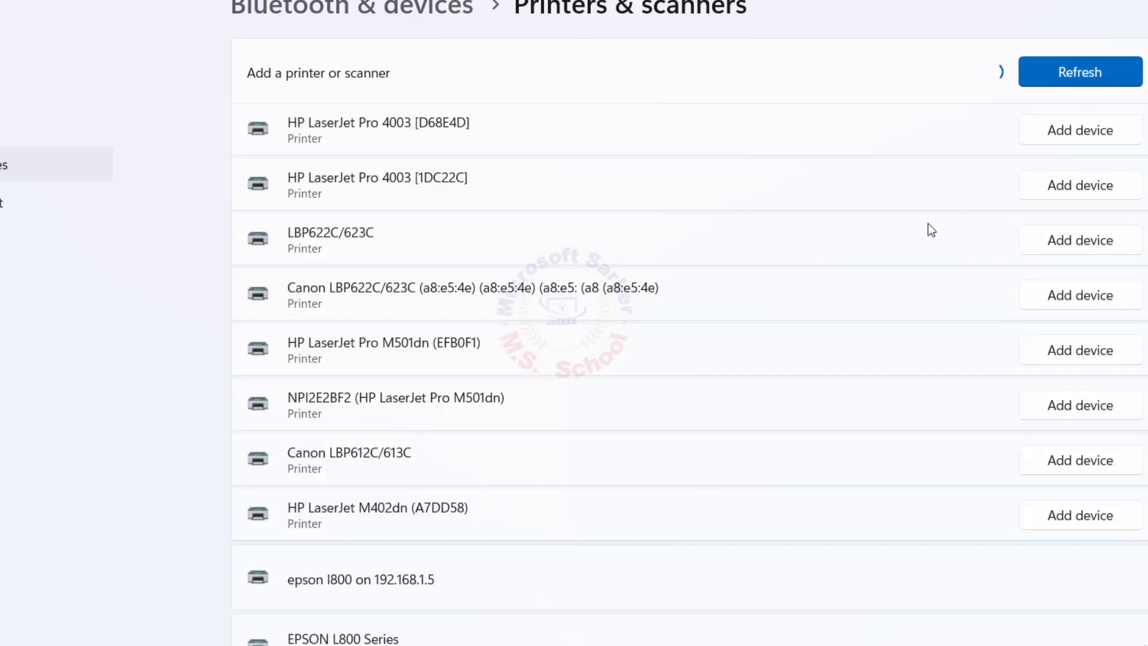
pyautogui.scroll(-5, 931, 232)
pyautogui.scroll(-5, 932, 232)
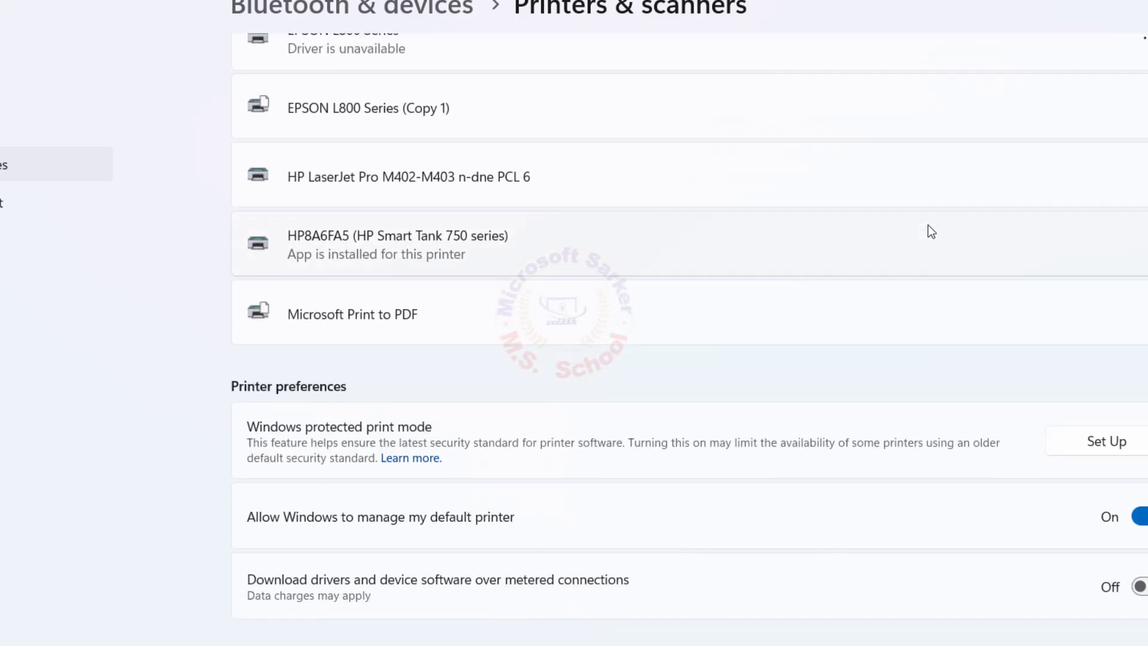
pyautogui.scroll(-5, 562, 245)
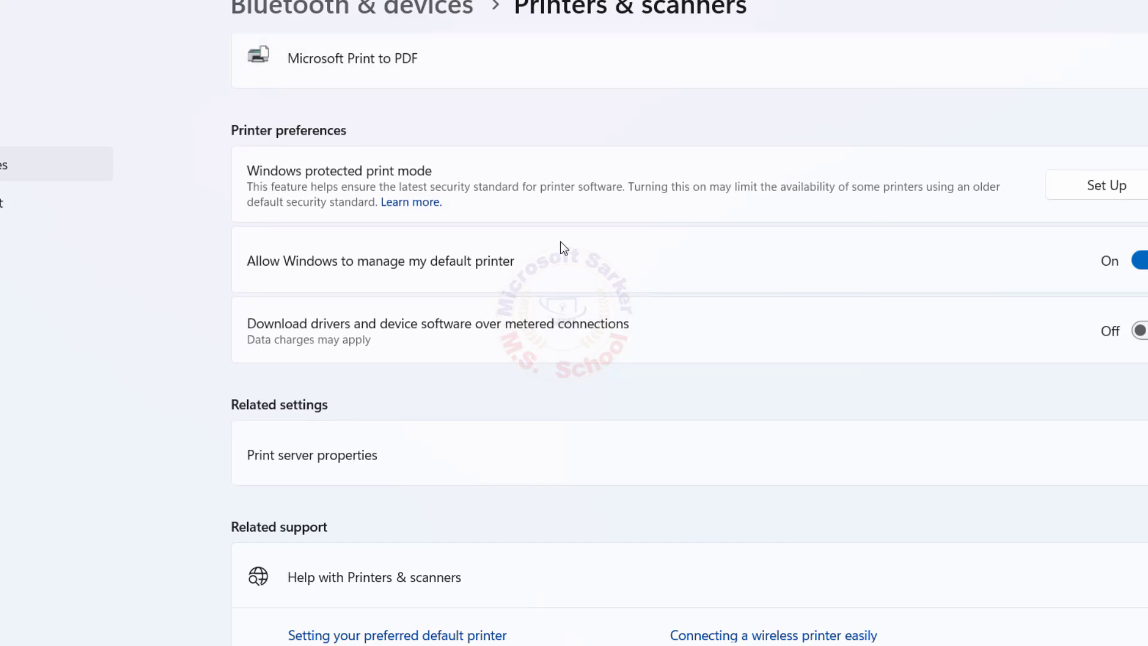
pyautogui.scroll(10, 560, 242)
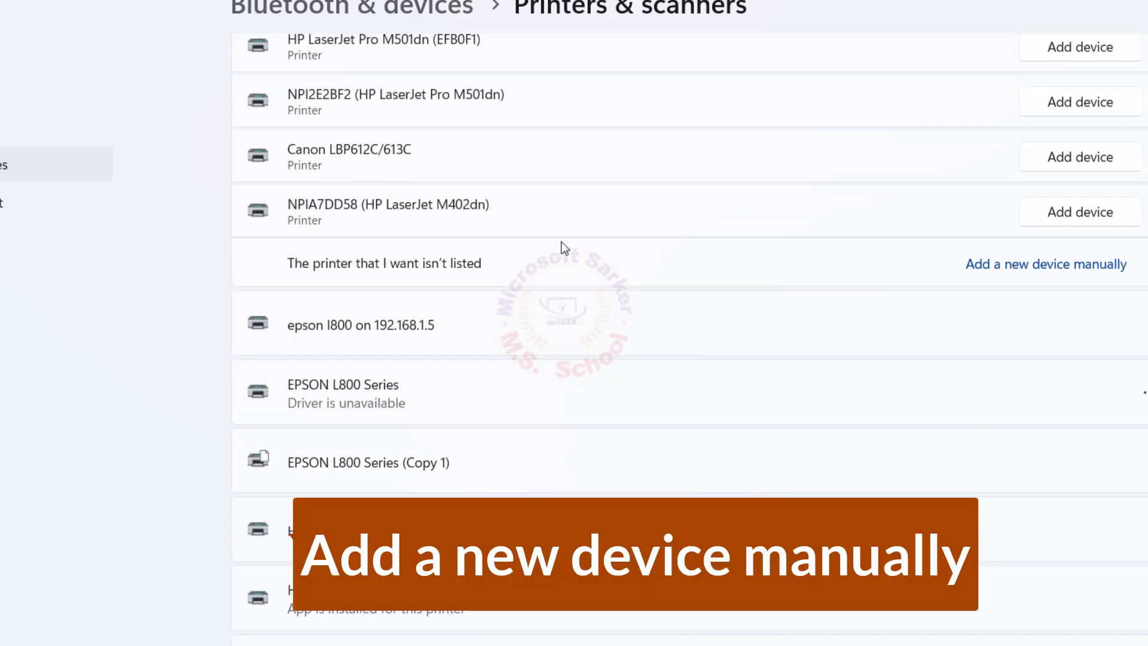
# Step: Add the shared printer by name as \\192.168.1.5\EPSON L800 Series and accept its default name
pyautogui.click(1066, 264)
pyautogui.click(360, 279)
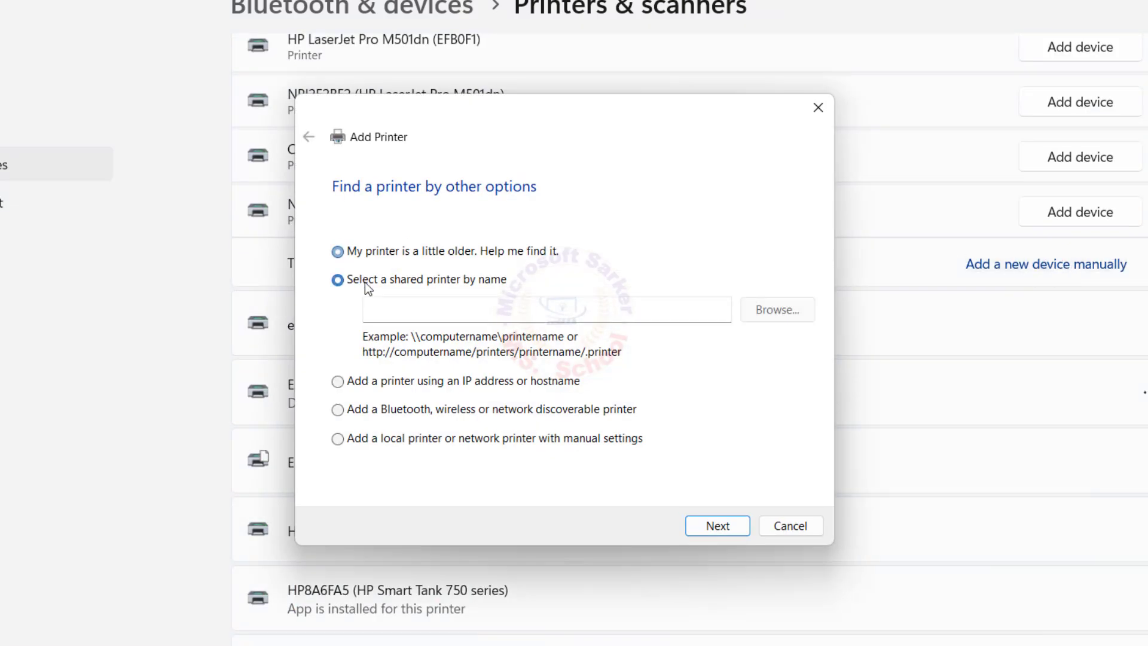
pyautogui.click(405, 316)
pyautogui.write('\\\\')
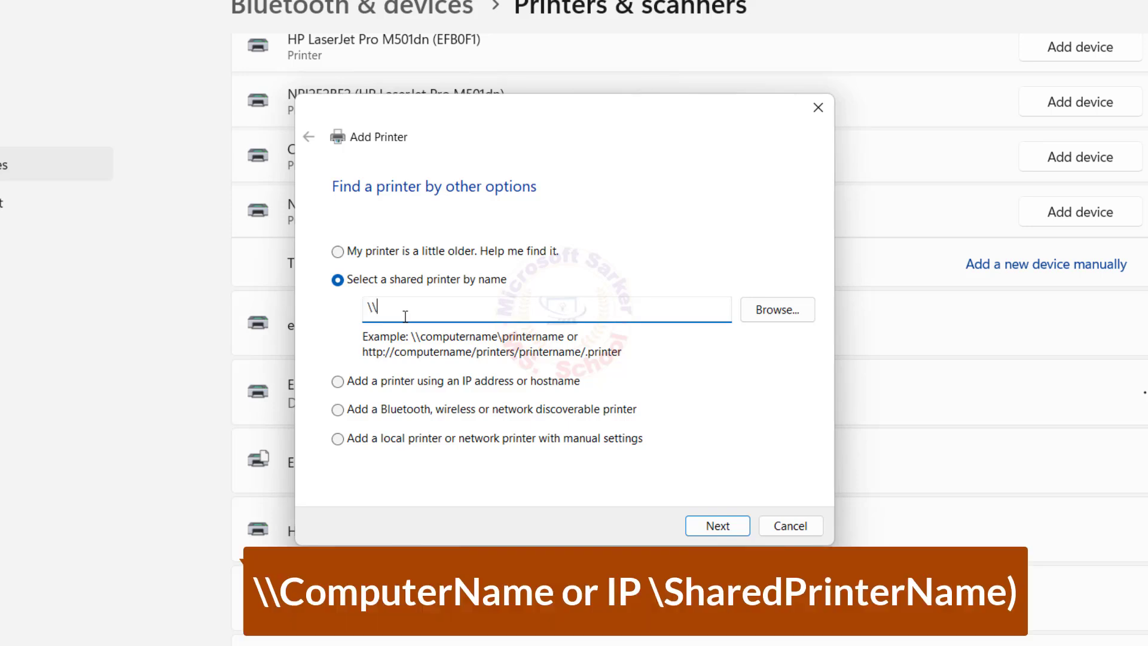
pyautogui.write('192.168.1.5')
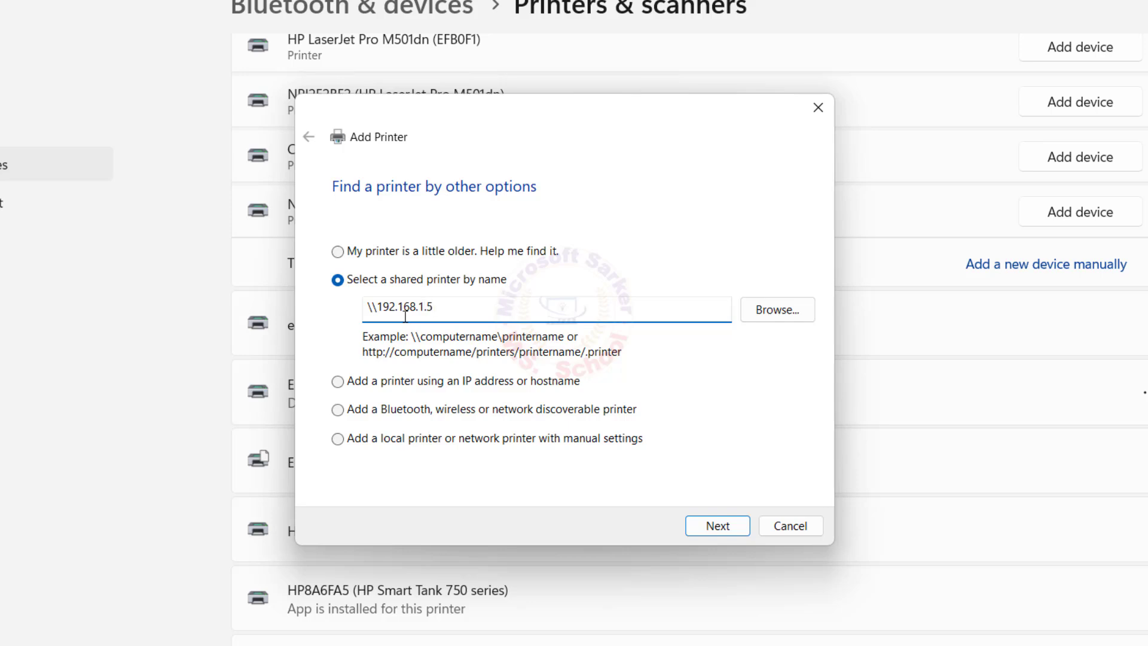
pyautogui.write('\\')
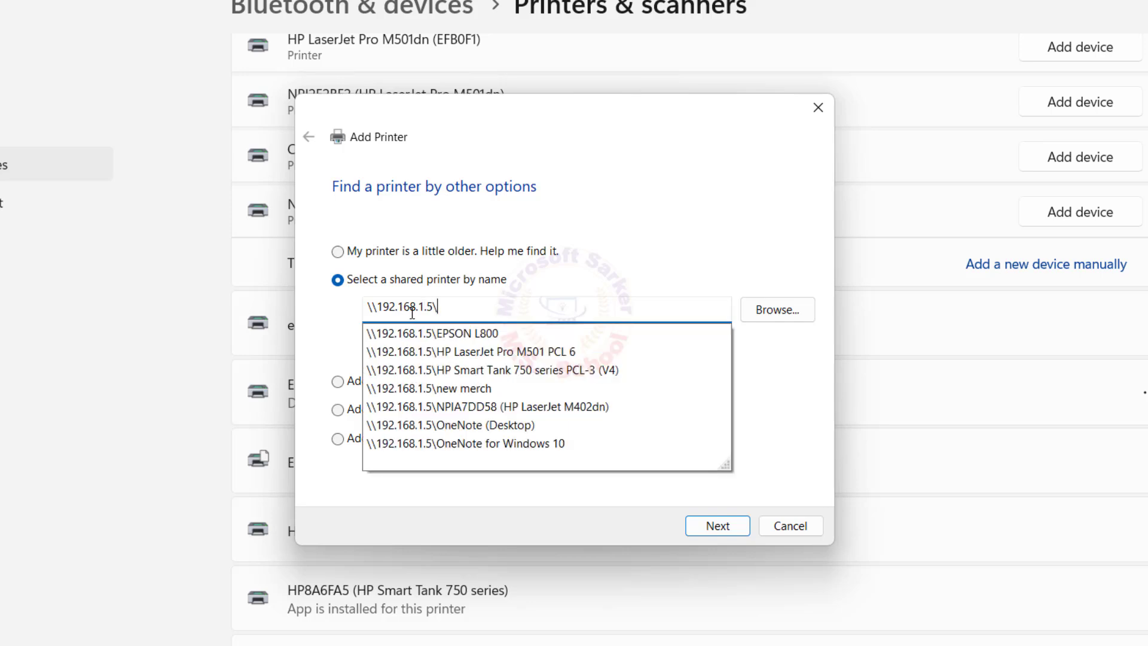
pyautogui.click(486, 333)
pyautogui.click(504, 305)
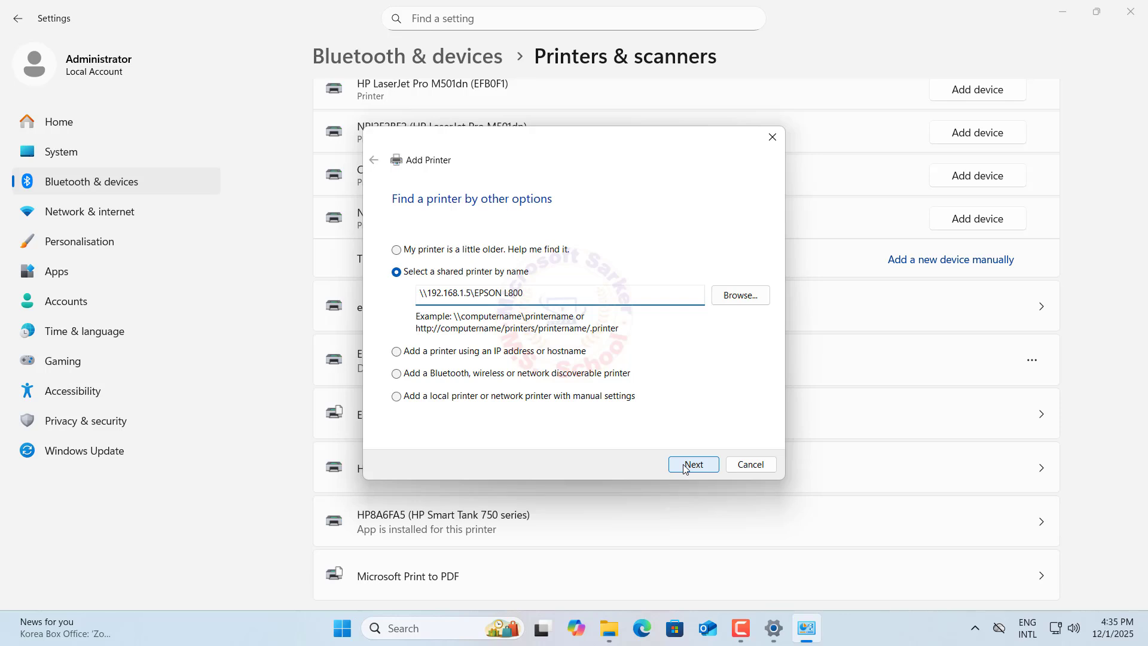
pyautogui.click(686, 467)
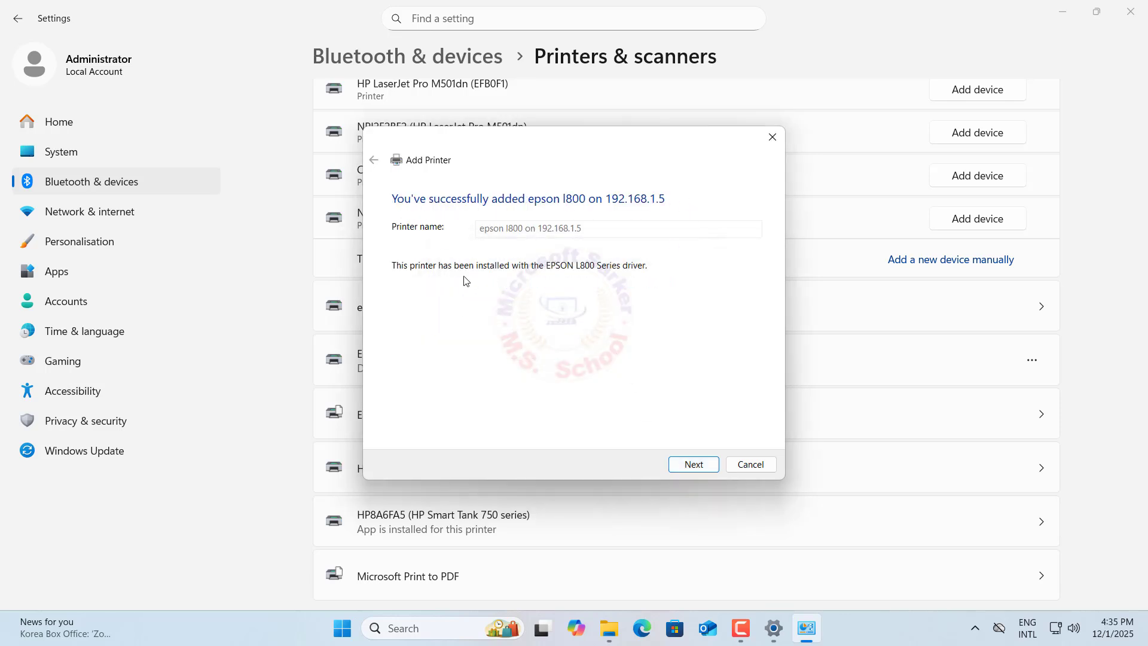
pyautogui.click(693, 466)
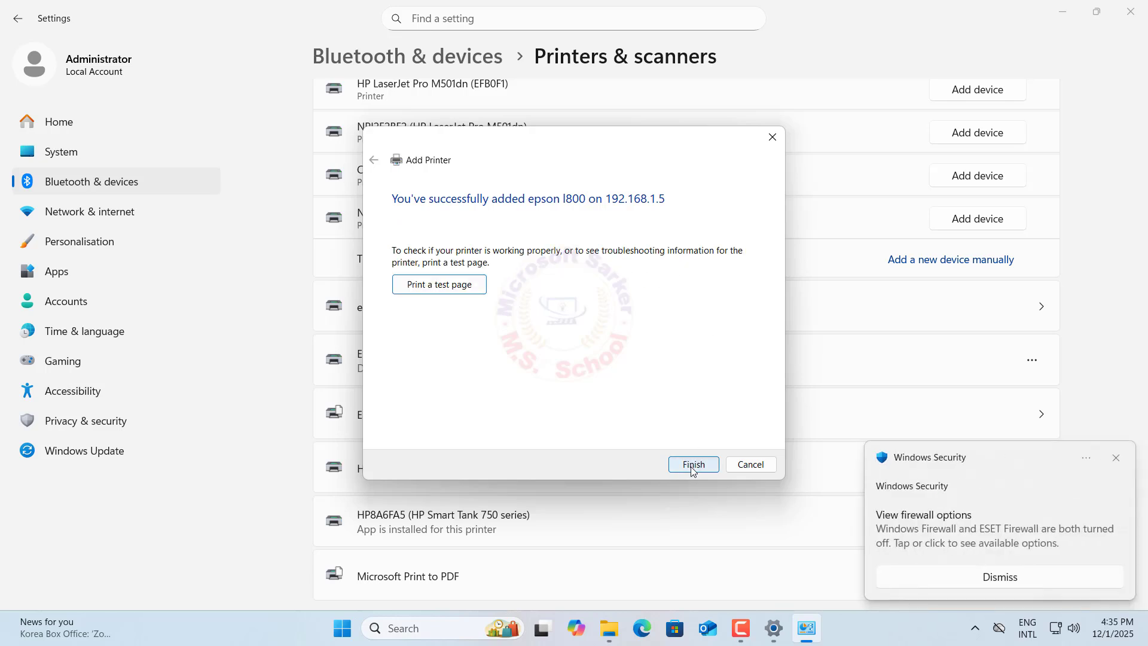